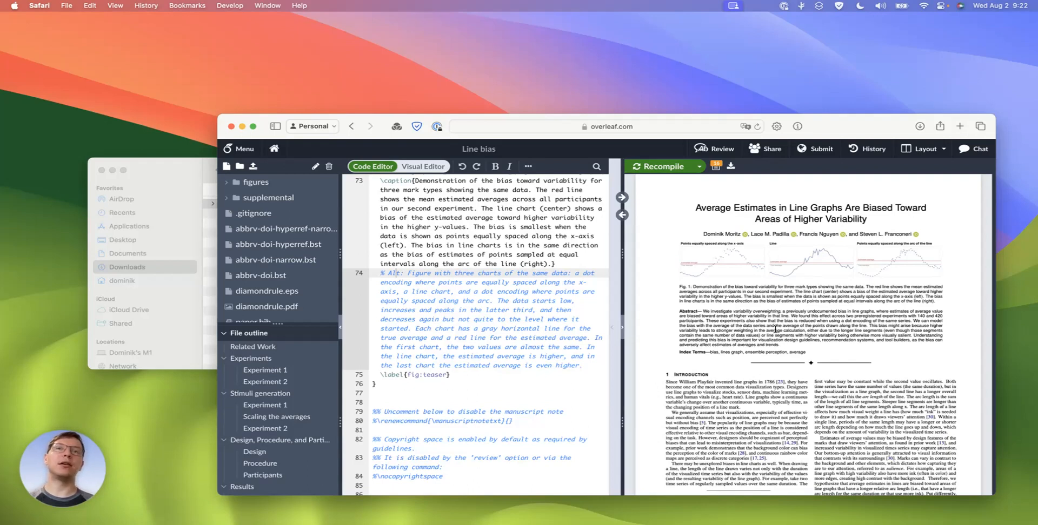
Download the compiled Line bias paper as a PDF and open Line_bias.pdf from the Downloads folder in Adobe Acrobat
mouse_move(715, 189)
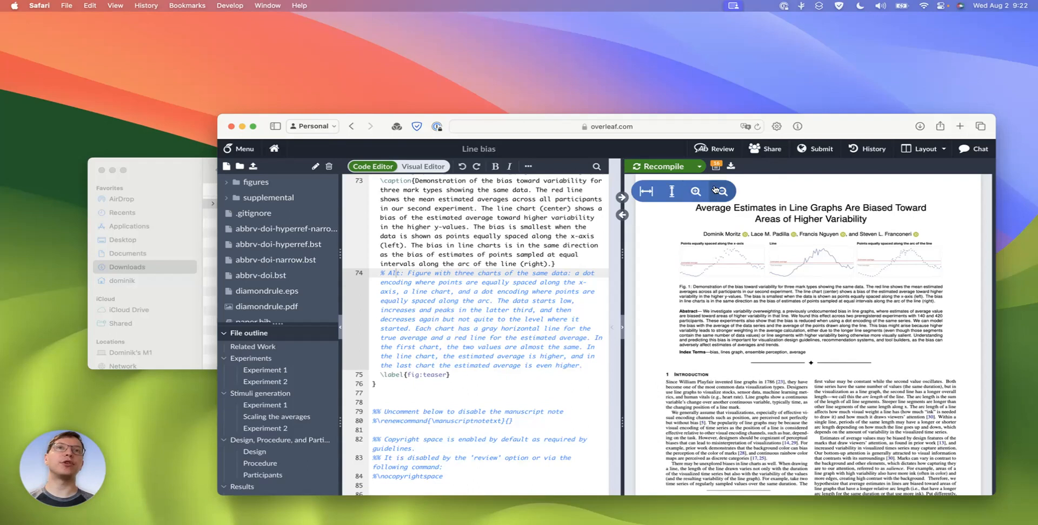
left_click(732, 170)
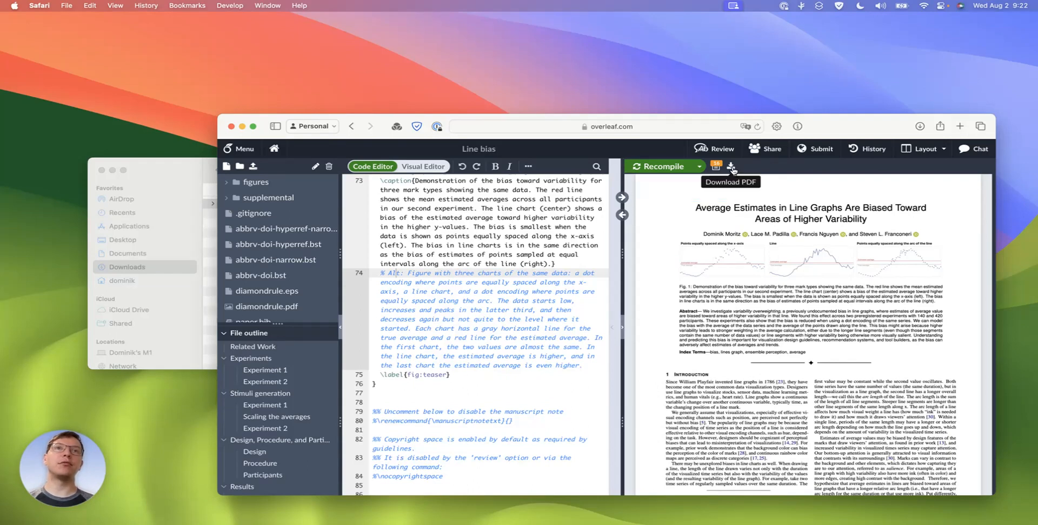
left_click(171, 166)
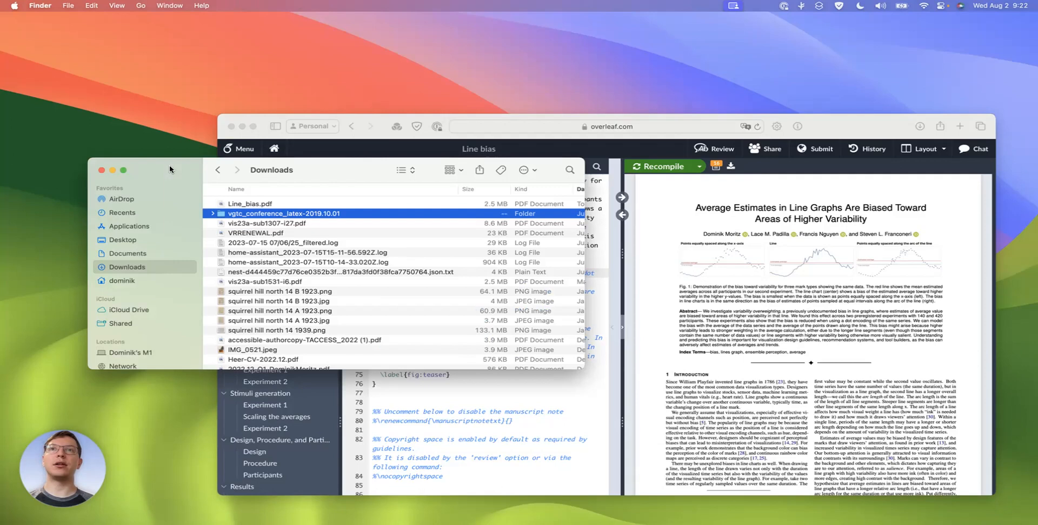
left_click(237, 205)
right_click(238, 207)
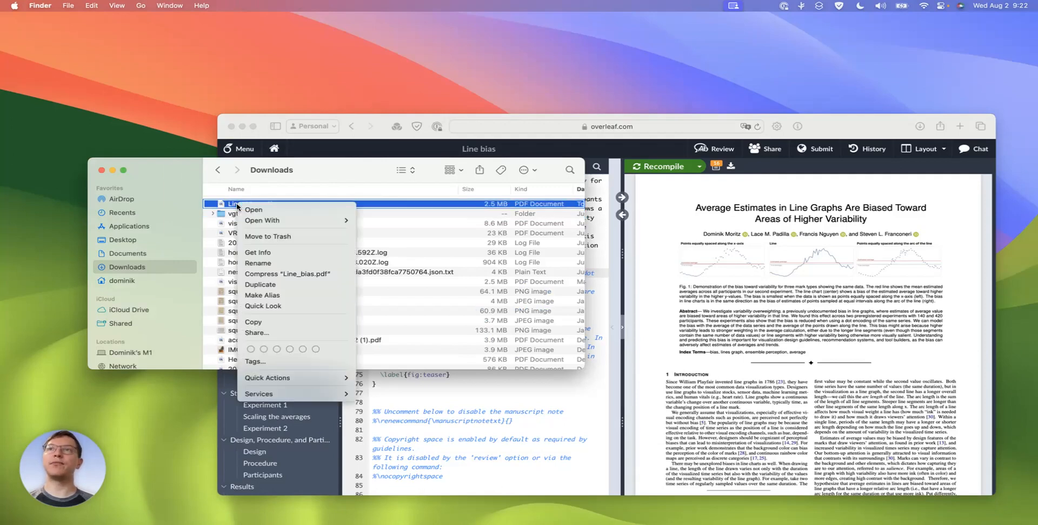
mouse_move(299, 223)
left_click(392, 238)
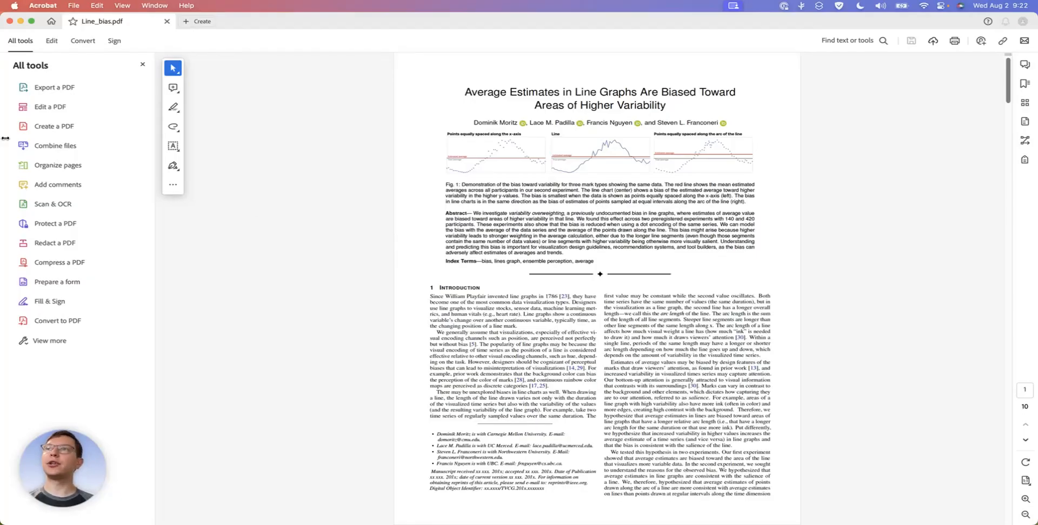
Open the Prepare for accessibility tools, dismissing the offer to reopen closed PDFs, and autotag the document
left_click(48, 342)
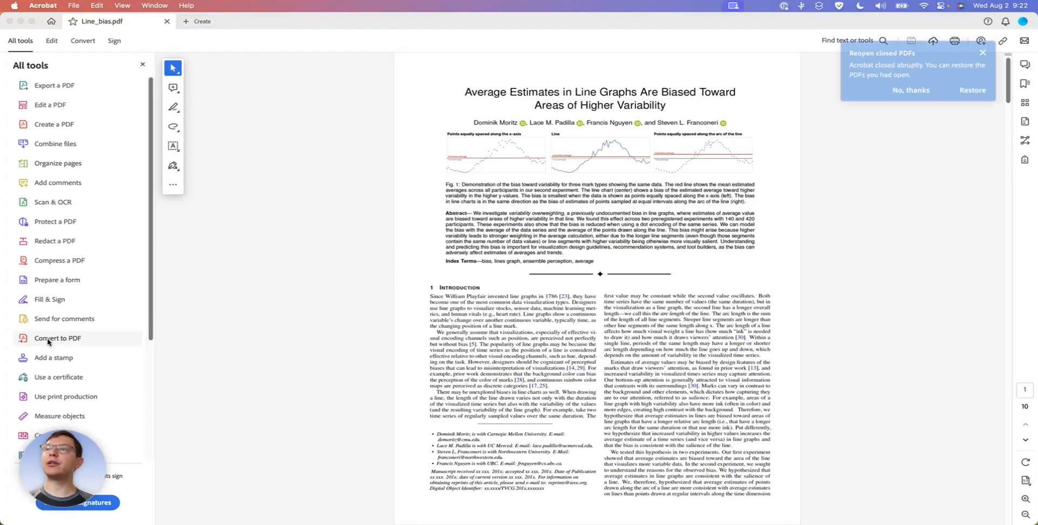
scroll(49, 341, "down", 5)
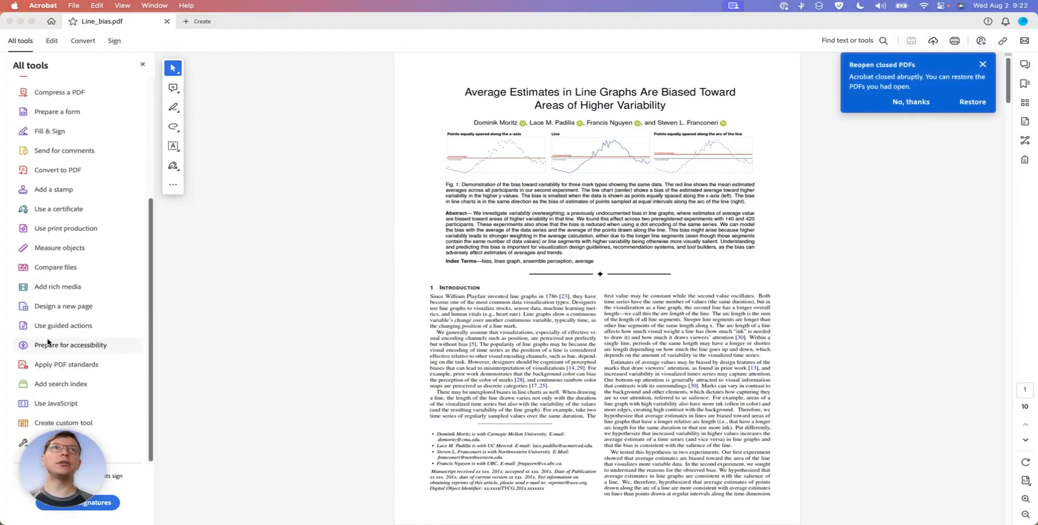
left_click(980, 65)
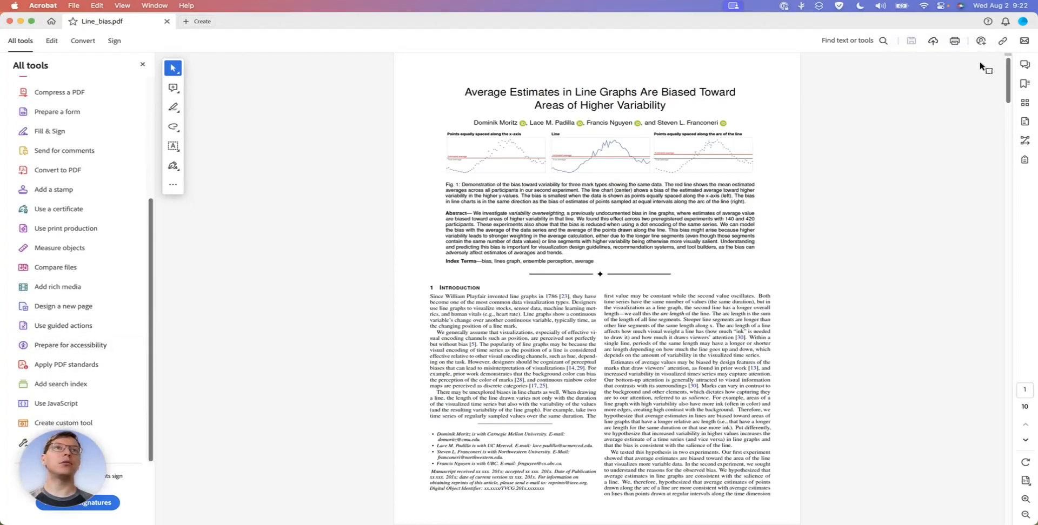
left_click(72, 347)
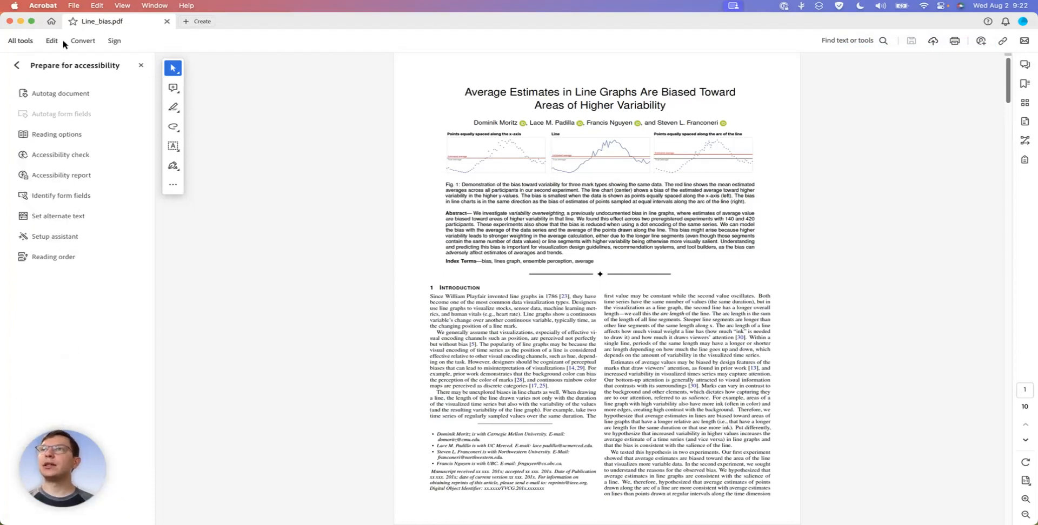
left_click(59, 94)
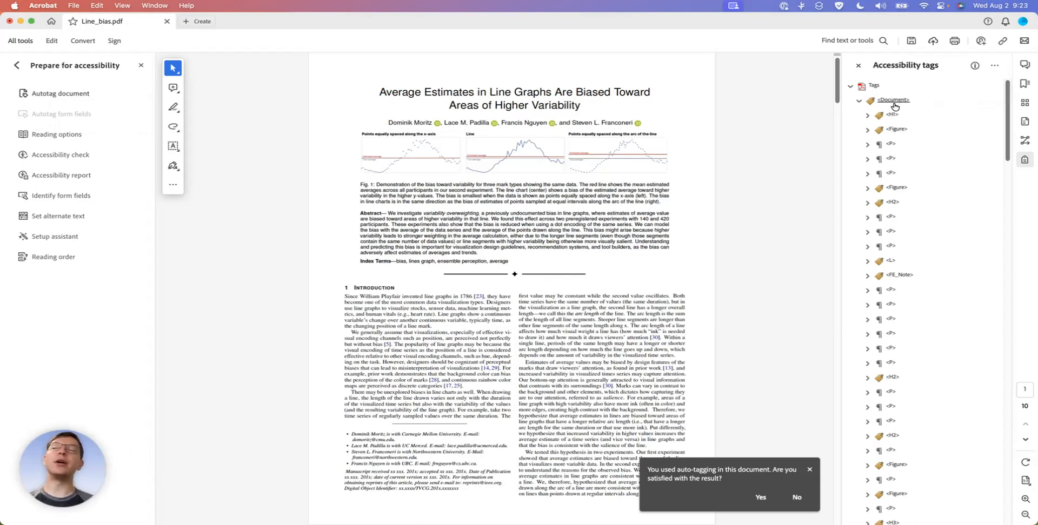
Look over the accessibility tag options and highlight the page content of the Document tag and its H1 title tag
left_click(994, 66)
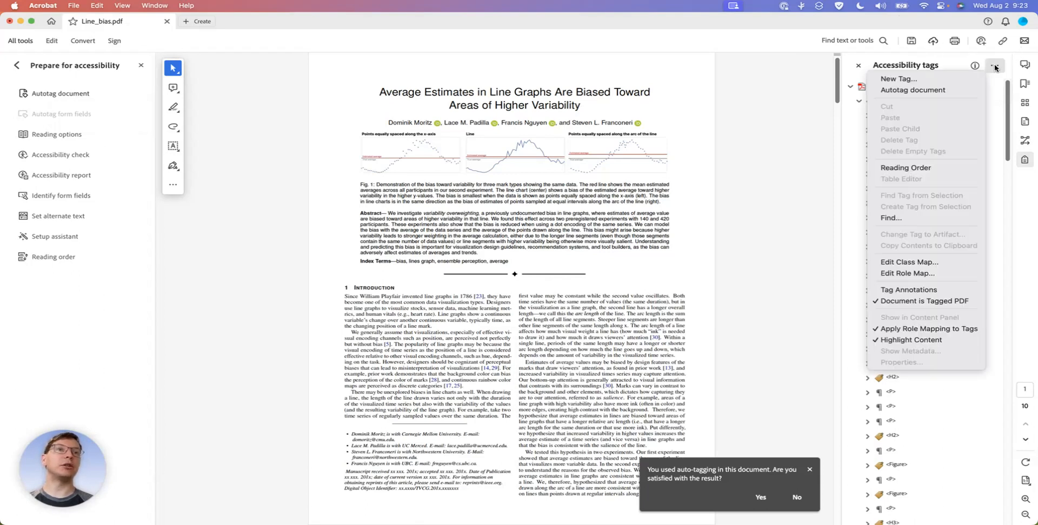
left_click(995, 67)
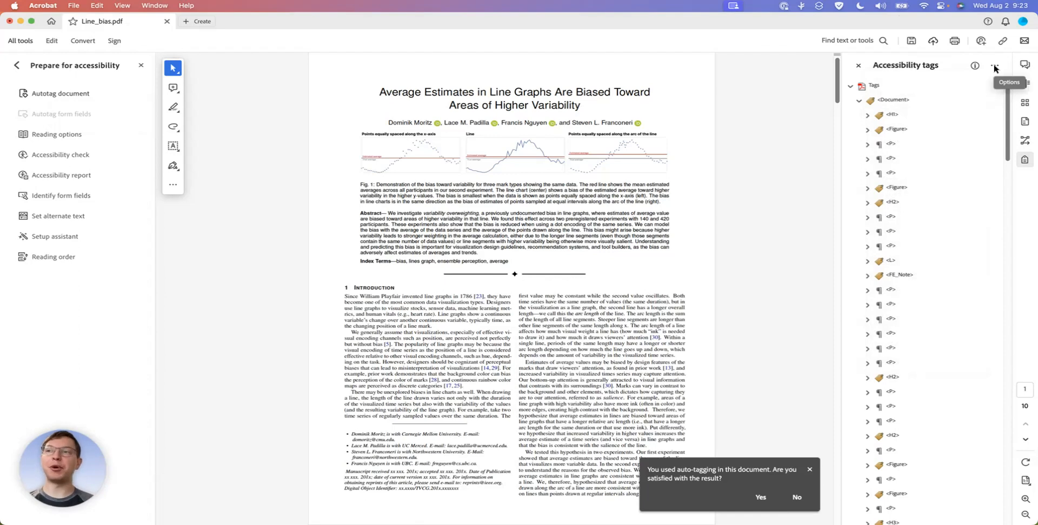
left_click(894, 99)
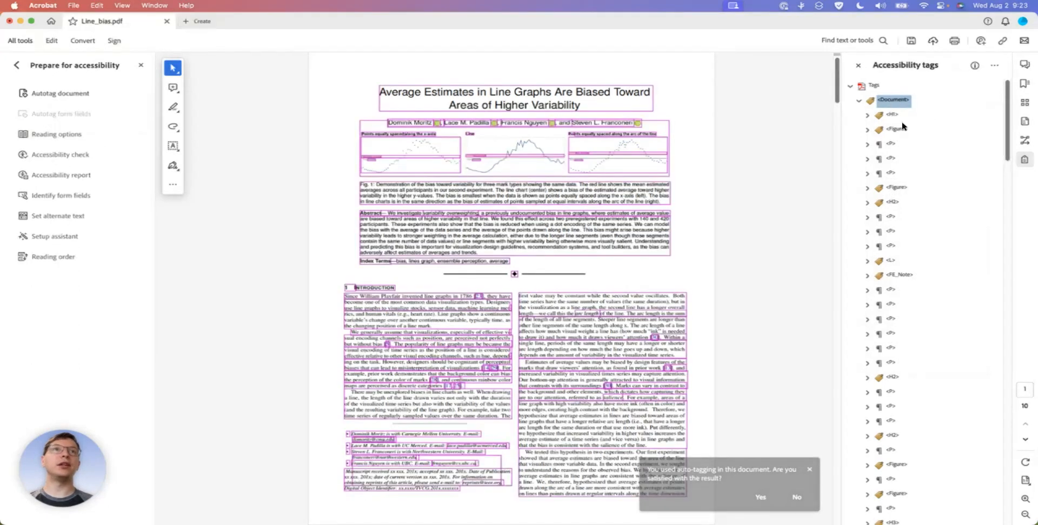
left_click(890, 115)
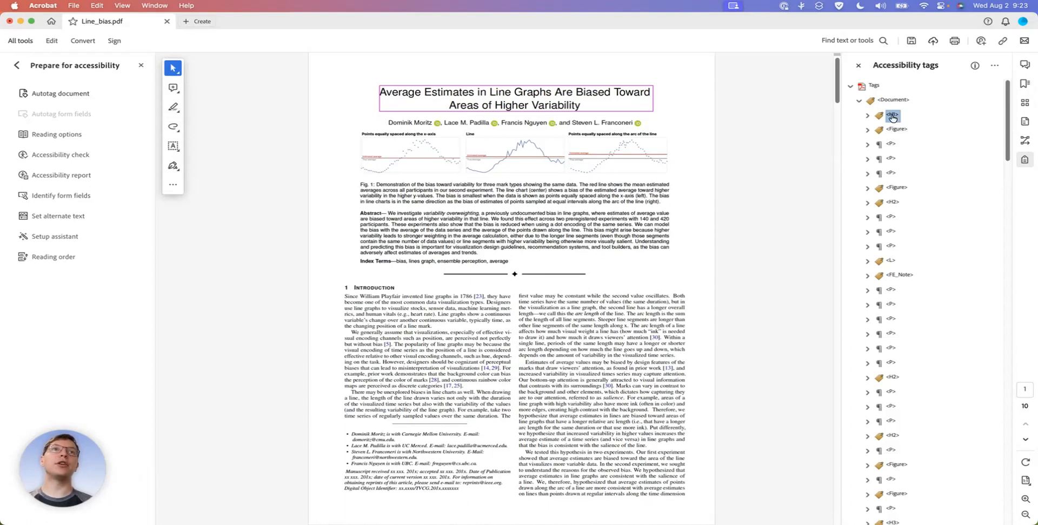
Go through the tags one by one from the title H1 to the Related Work H2 to examine which content each covers
key("Down")
key("Up")
key("Down")
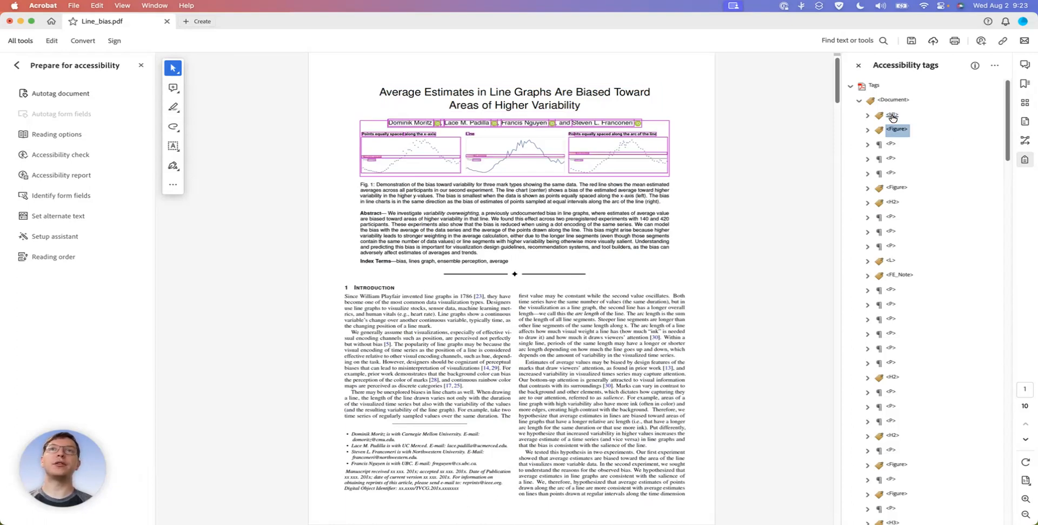
key("Down")
key("Down")
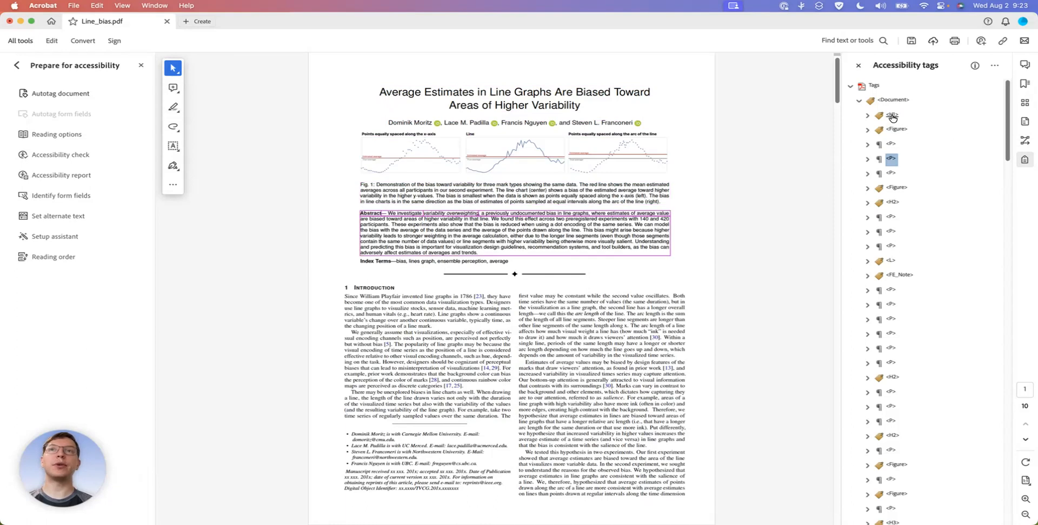
key("Down")
key("Down")
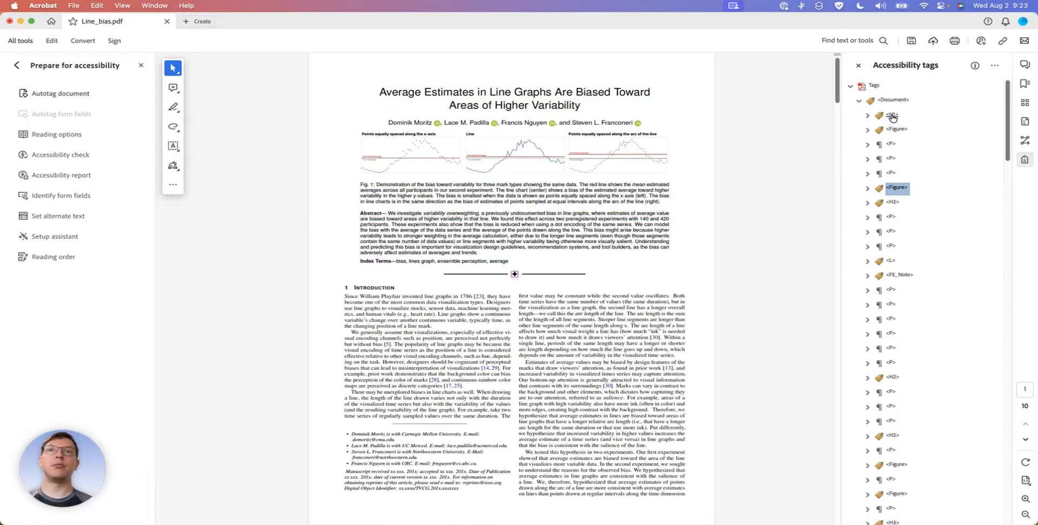
key("Down")
key("Down")
key("Down")
key("Down")
key("Down")
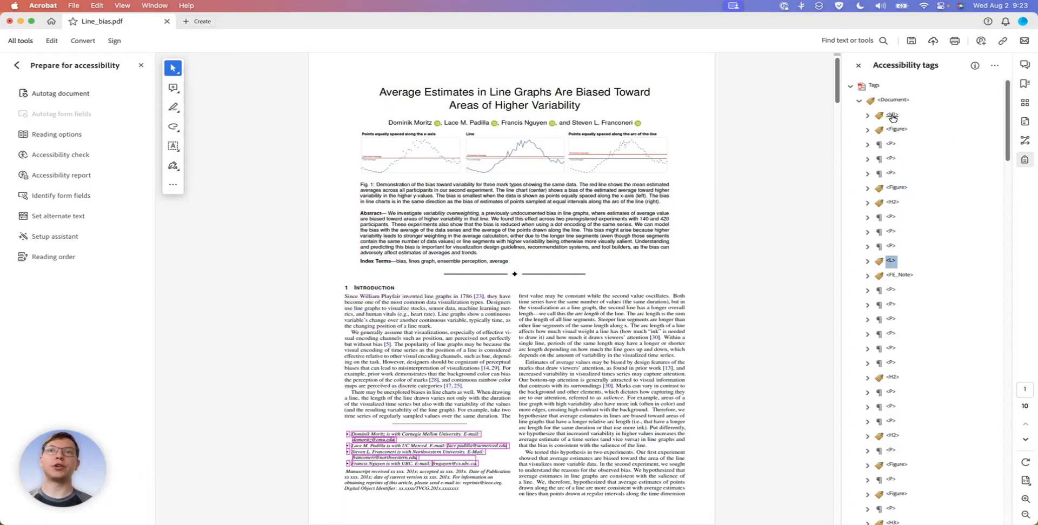
key("Down")
key("Down")
key("Down")
key("Down")
key("Down")
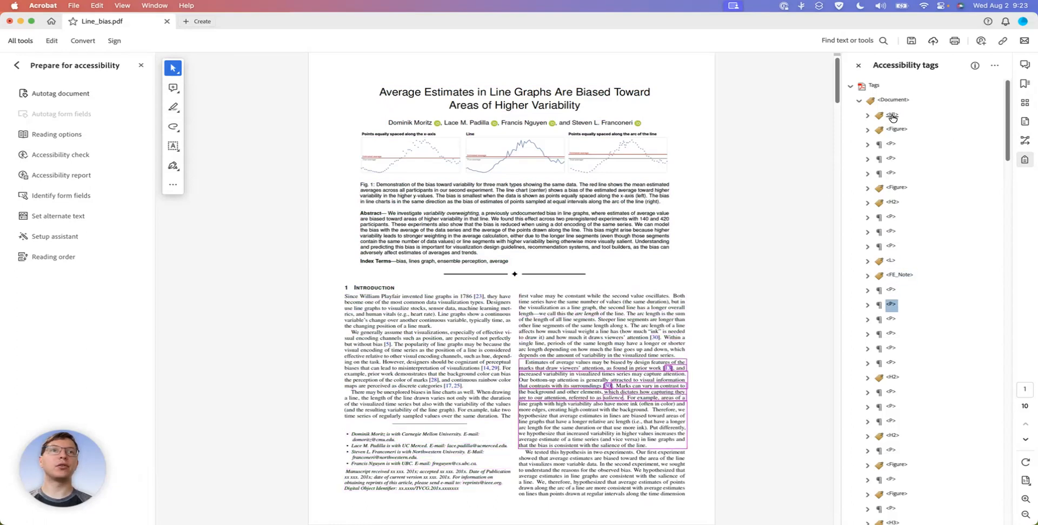
key("Down")
key("Down")
key("Down")
key("Down")
key("Down")
key("Down")
key("Down")
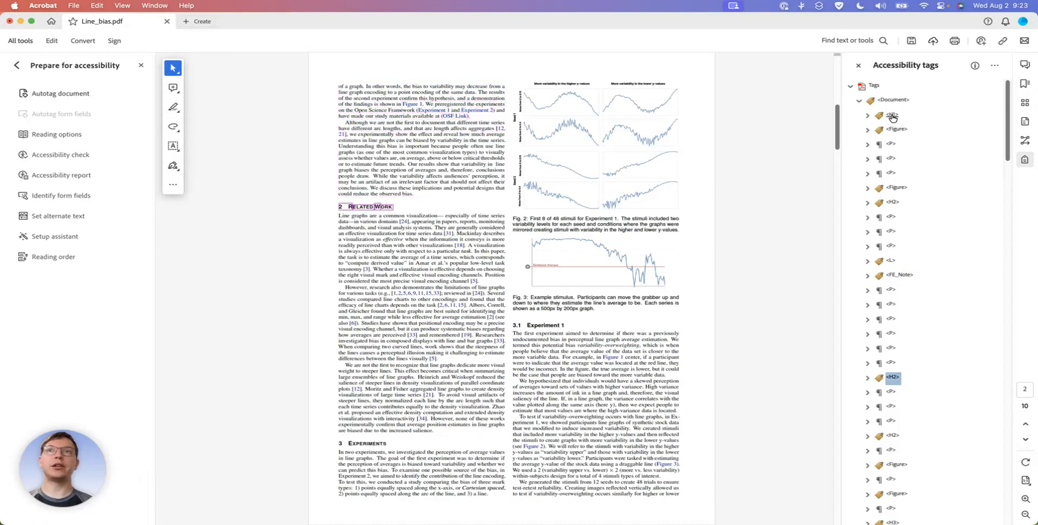
Return to the title's H1 tag and go down to the second Figure tag to inspect the ornament above the introduction
key("Up")
key("Up")
key("Up")
key("Up")
key("Up")
key("Up")
key("Up")
key("Up")
key("Up")
key("Up")
key("Up")
key("Up")
key("Up")
key("Up")
key("Up")
key("Up")
key("Up")
key("Up")
key("Up")
key("Up")
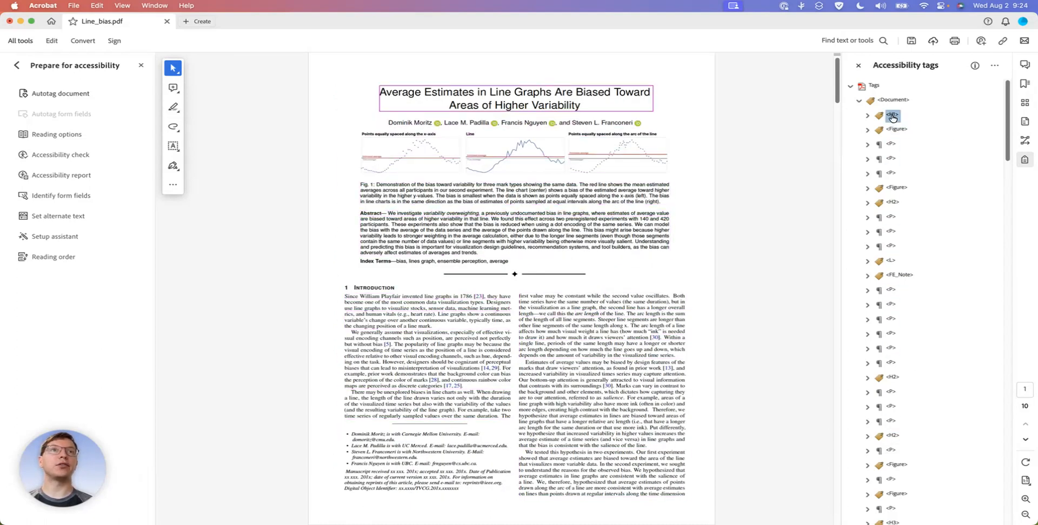
key("Up")
left_click(892, 117)
key("Down")
key("Down")
key("Down")
key("Down")
key("Down")
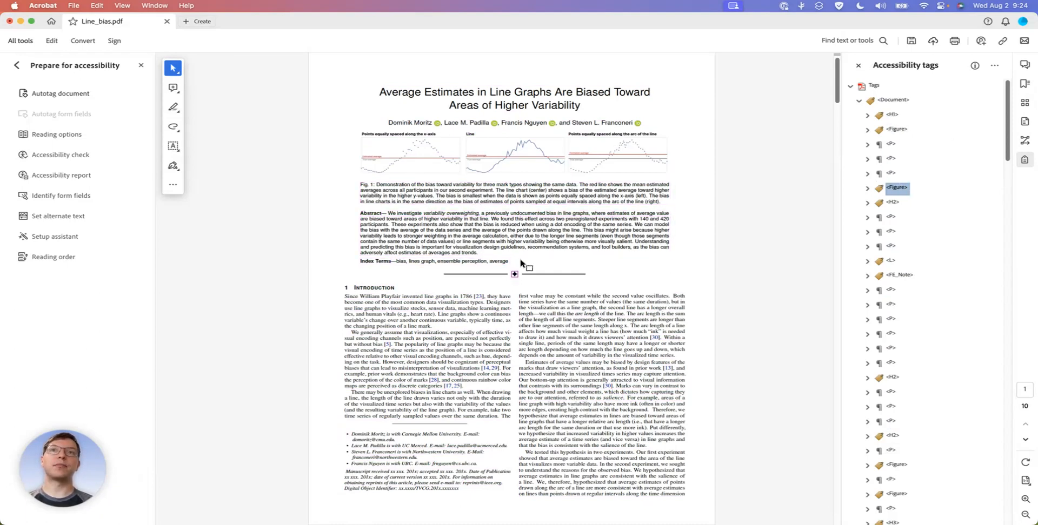
Open the Reading Order tool, move its dialog clear of the page, and examine the numbered content groups on pages 1 to 4
left_click(56, 259)
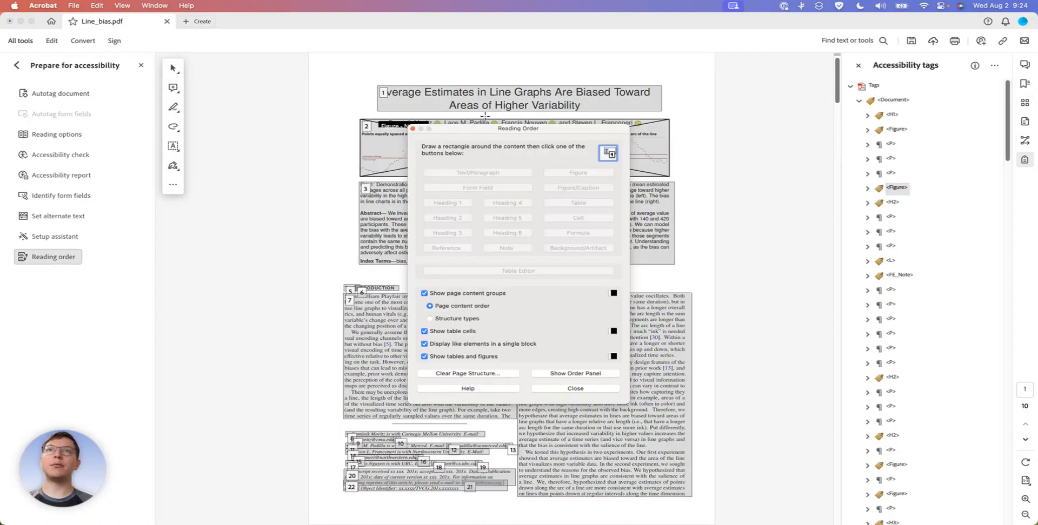
left_click_drag(543, 132, 197, 219)
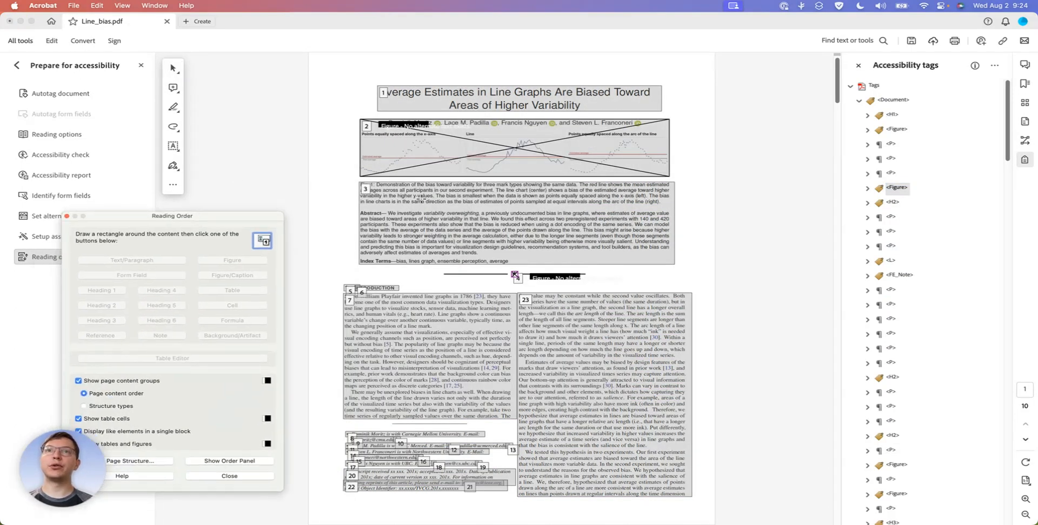
scroll(547, 282, "down", 5)
scroll(548, 282, "down", 5)
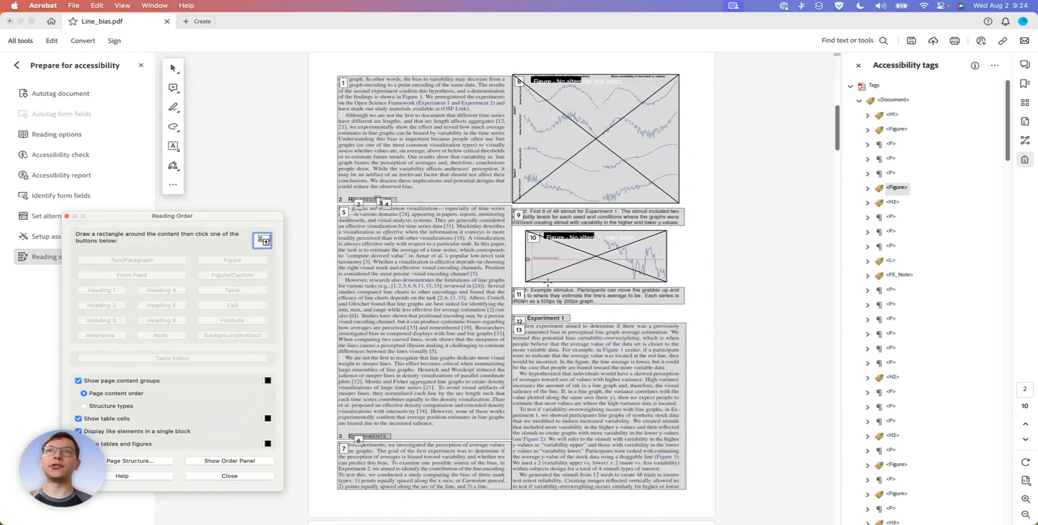
scroll(548, 282, "down", 1)
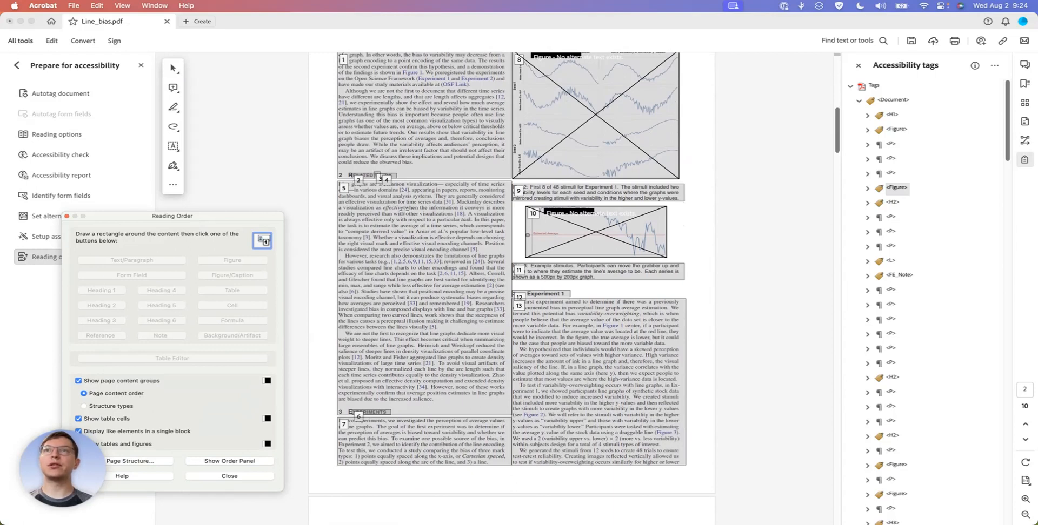
scroll(550, 324, "down", 10)
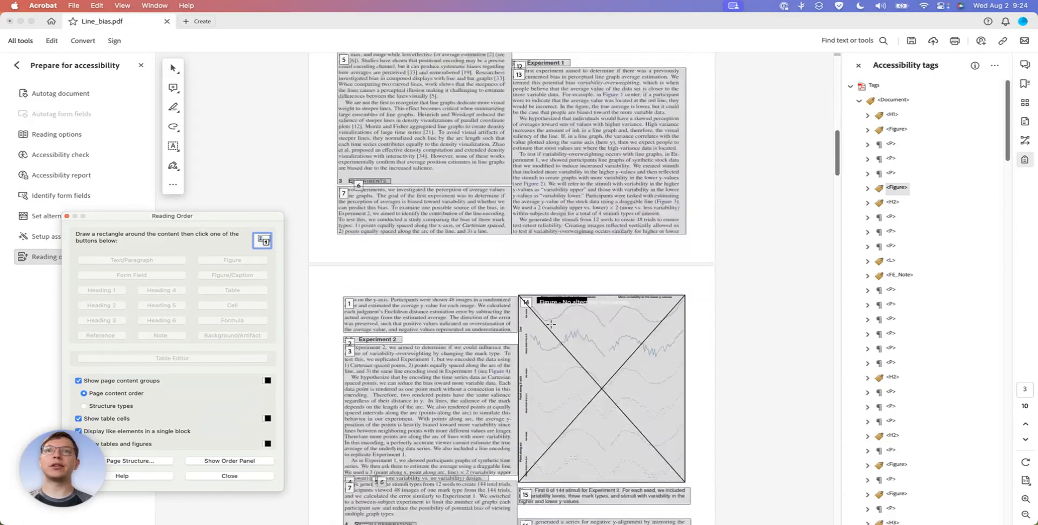
scroll(551, 324, "down", 11)
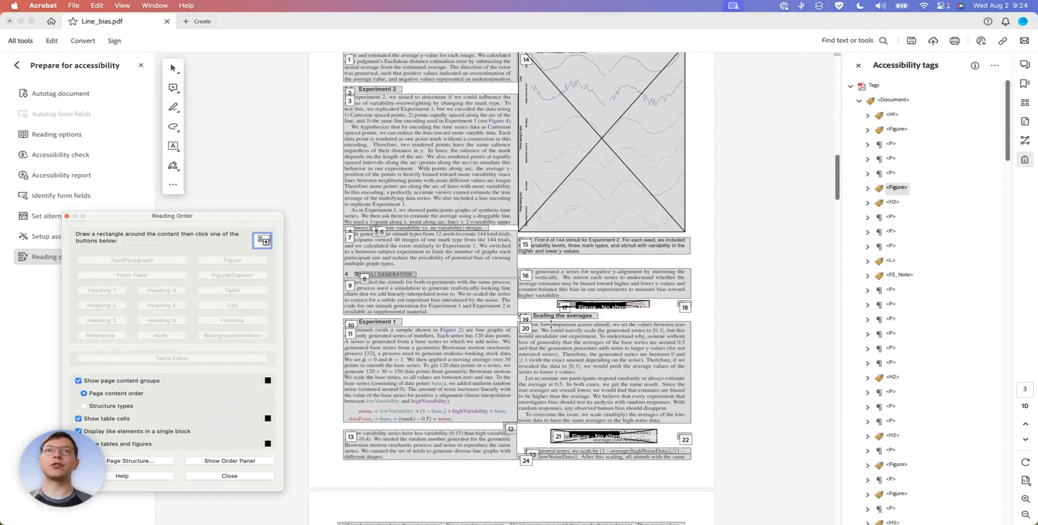
scroll(550, 324, "down", 10)
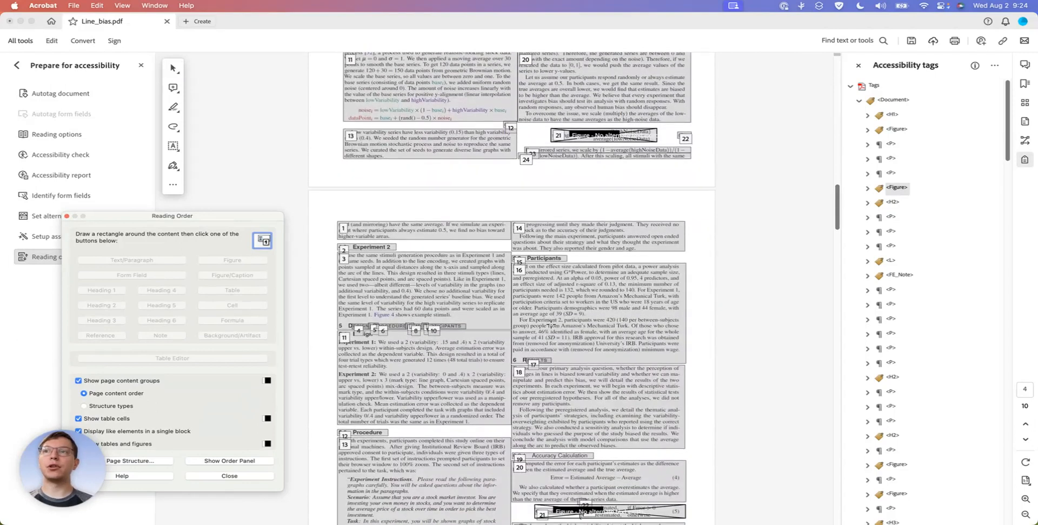
Compare structure types with page content order on page 4, and examine the numbered groups, figures and table through page 7
left_click(92, 405)
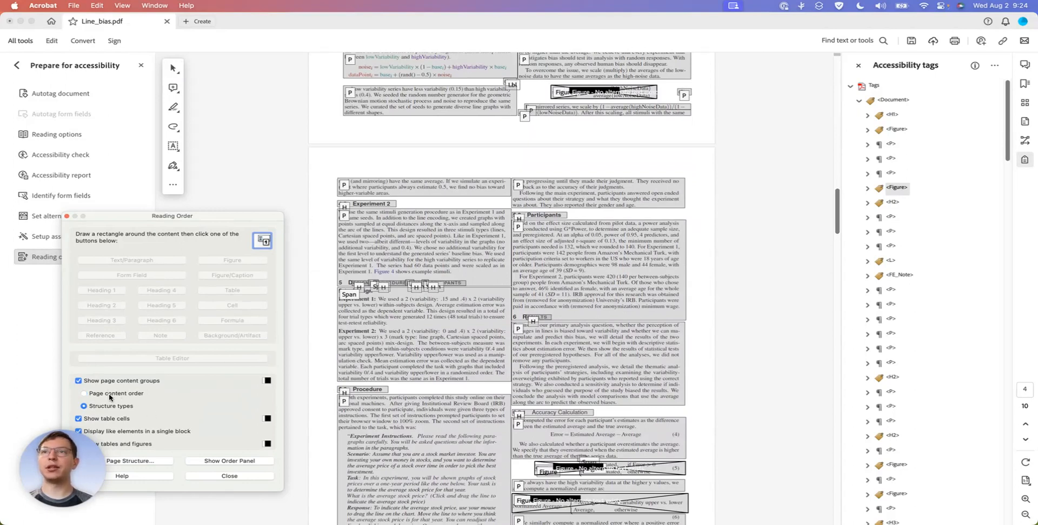
left_click(109, 394)
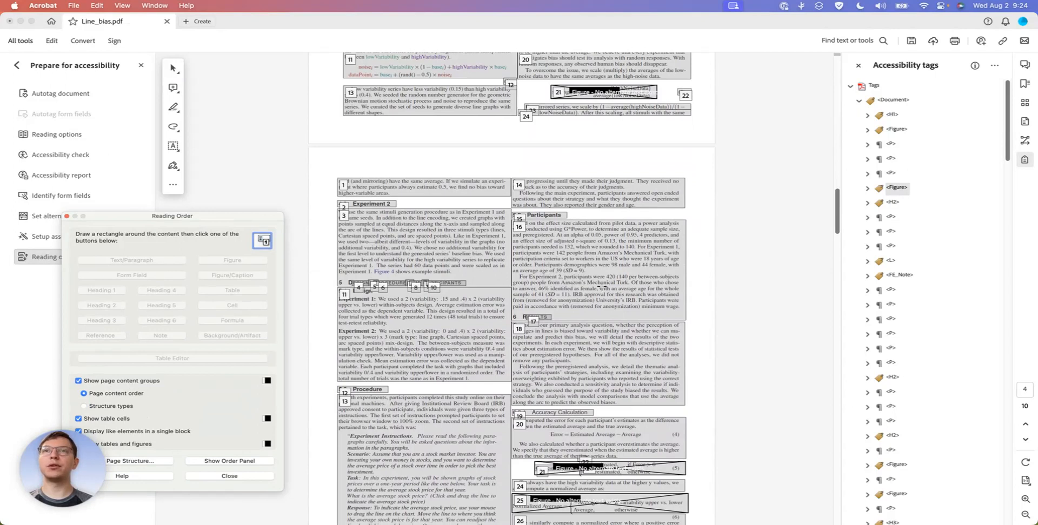
scroll(587, 248, "down", 8)
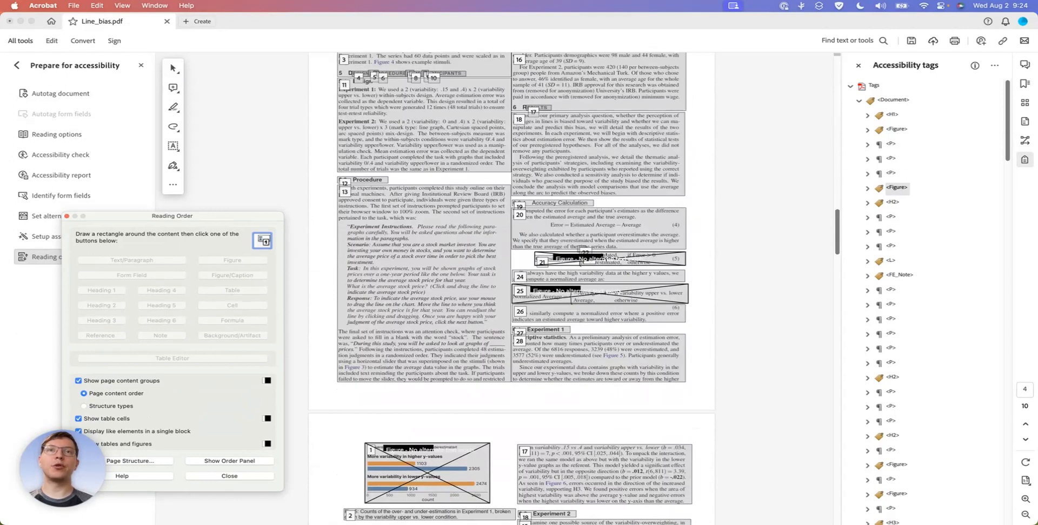
scroll(620, 177, "down", 2)
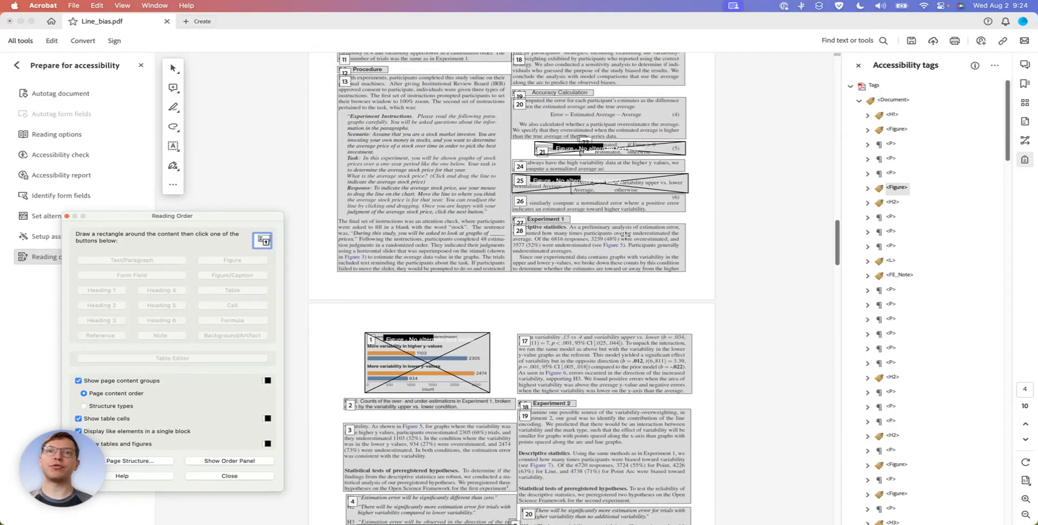
scroll(625, 236, "down", 4)
scroll(626, 236, "down", 12)
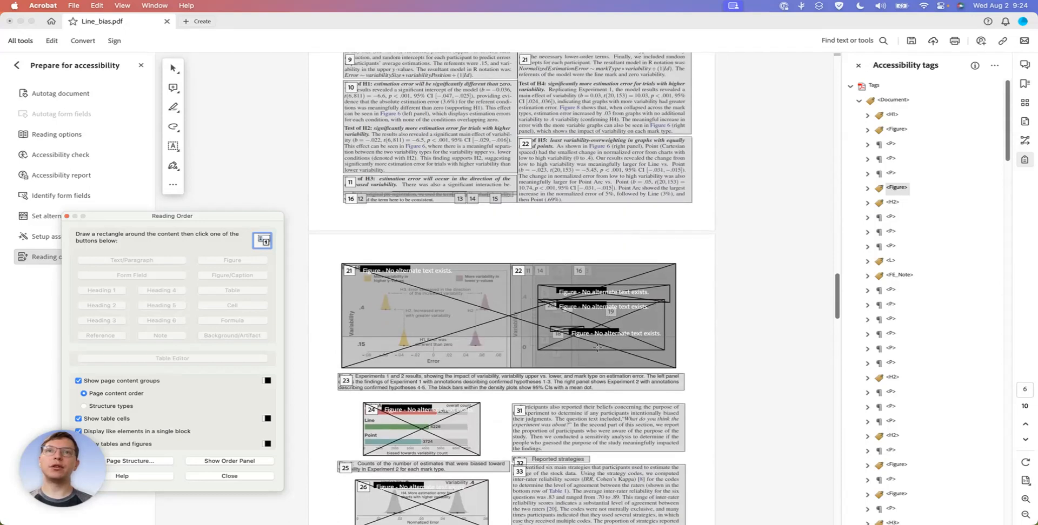
scroll(597, 347, "down", 5)
scroll(597, 347, "down", 8)
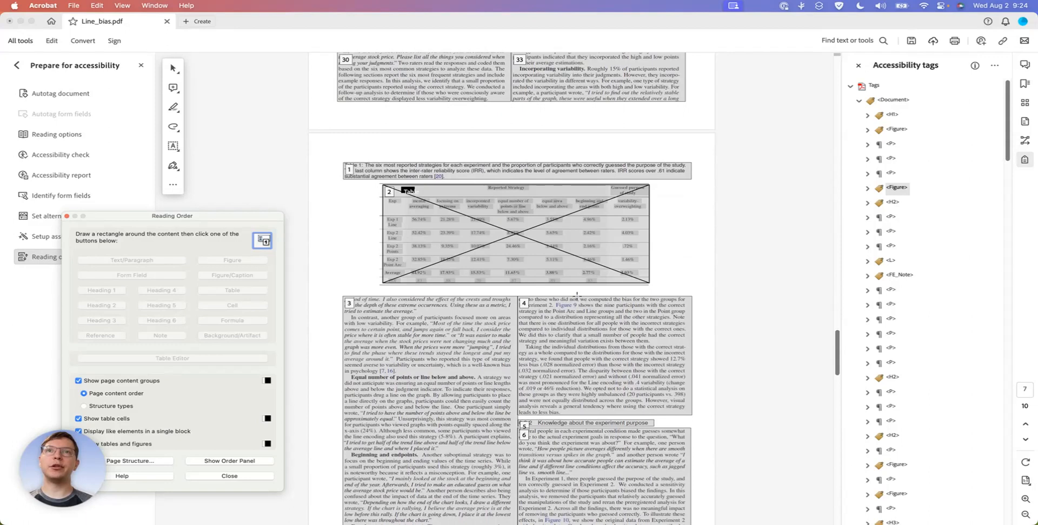
Examine the numbered content groups on pages 8 to 10, including the untagged figures, the full-page figure and the references
scroll(570, 268, "down", 15)
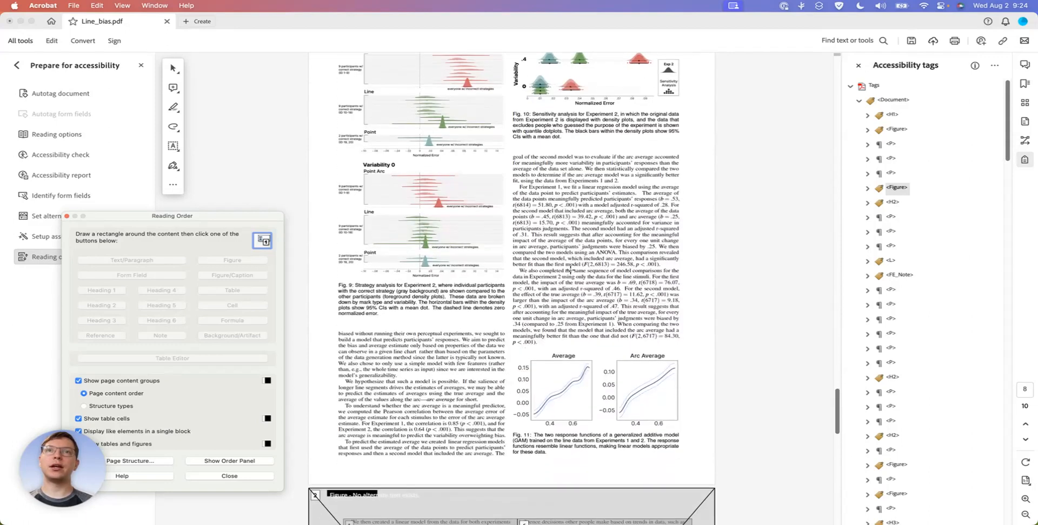
scroll(570, 271, "up", 2)
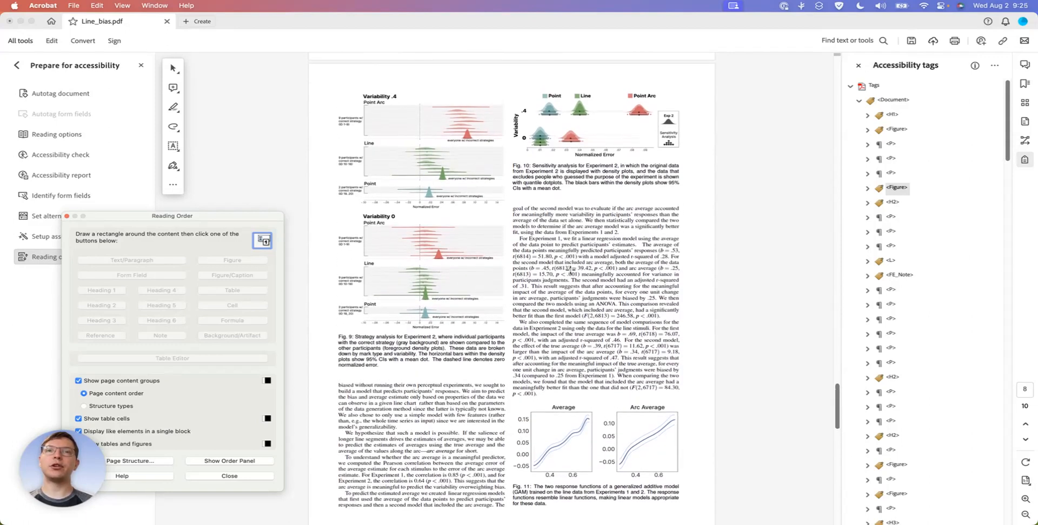
scroll(569, 269, "up", 7)
scroll(570, 269, "down", 6)
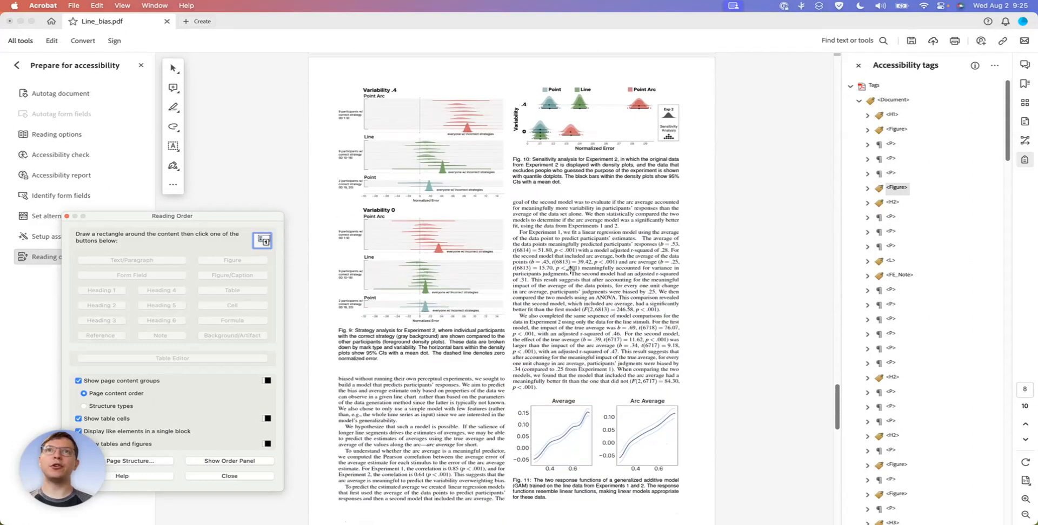
scroll(570, 268, "down", 18)
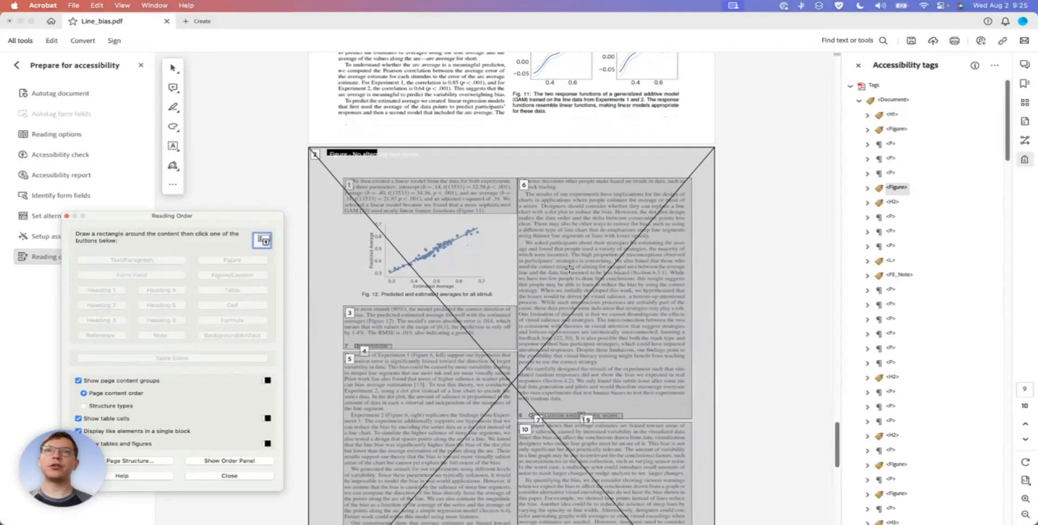
scroll(569, 269, "down", 8)
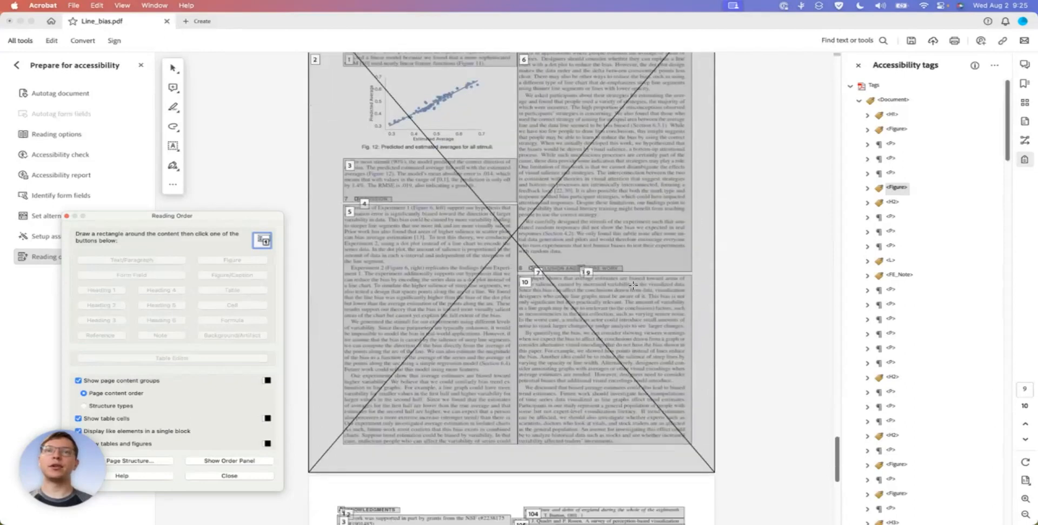
scroll(632, 286, "up", 4)
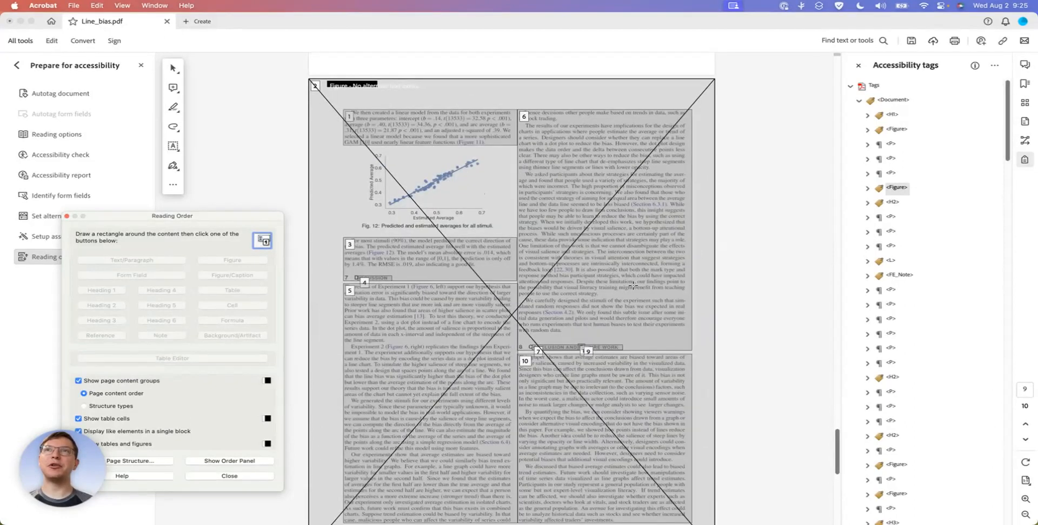
scroll(632, 286, "down", 20)
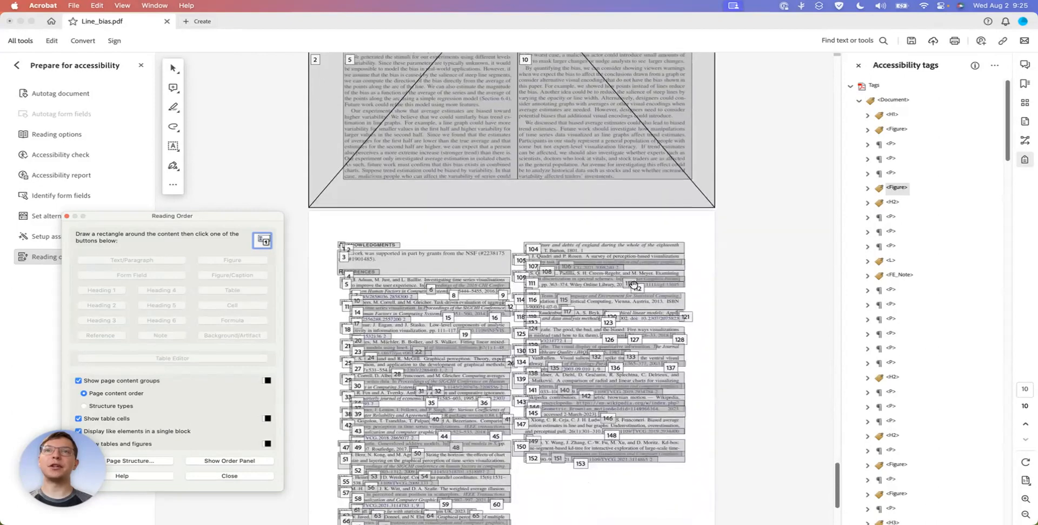
scroll(633, 285, "down", 7)
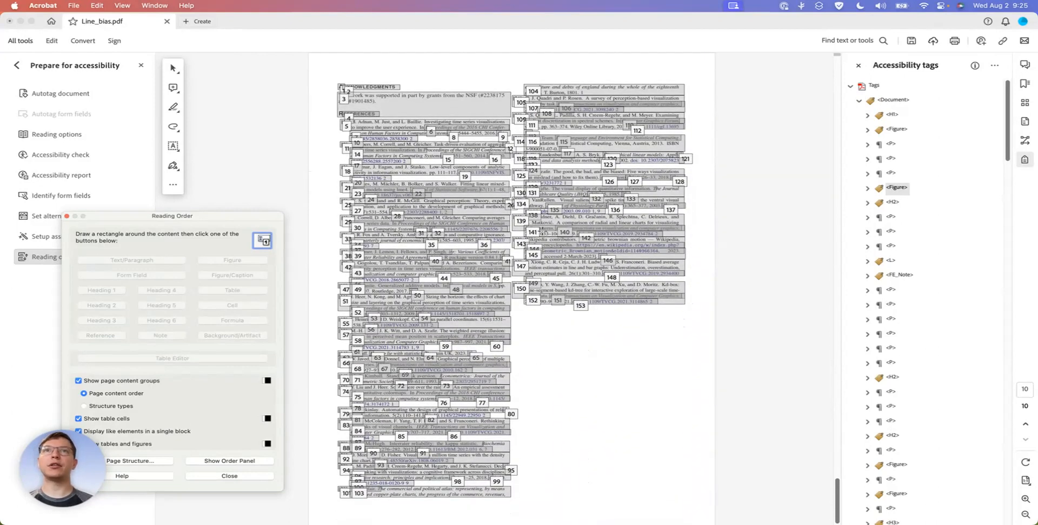
scroll(504, 221, "up", 20)
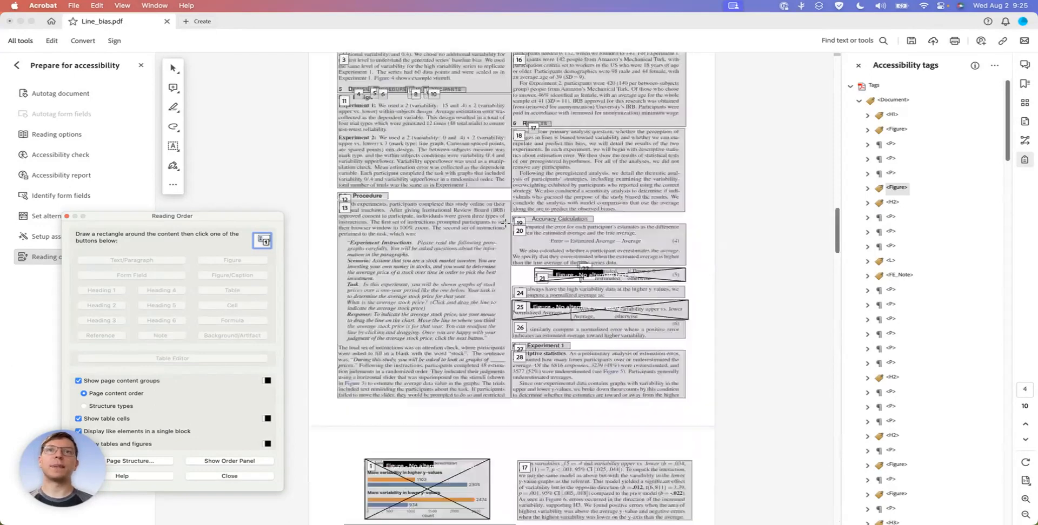
Check the title's H1 tag and the first Figure tag on page 1, and close the Reading Order tool
left_click(894, 102)
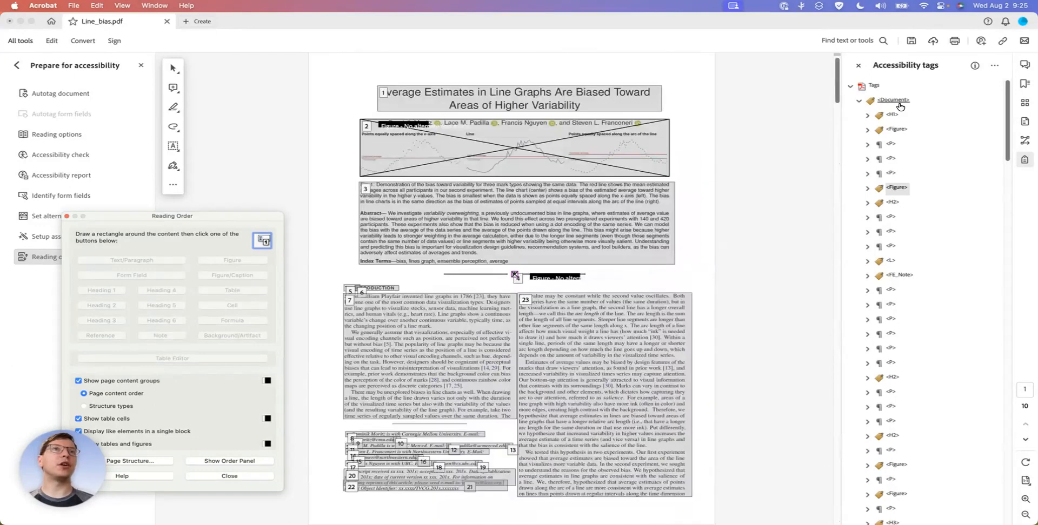
left_click(893, 114)
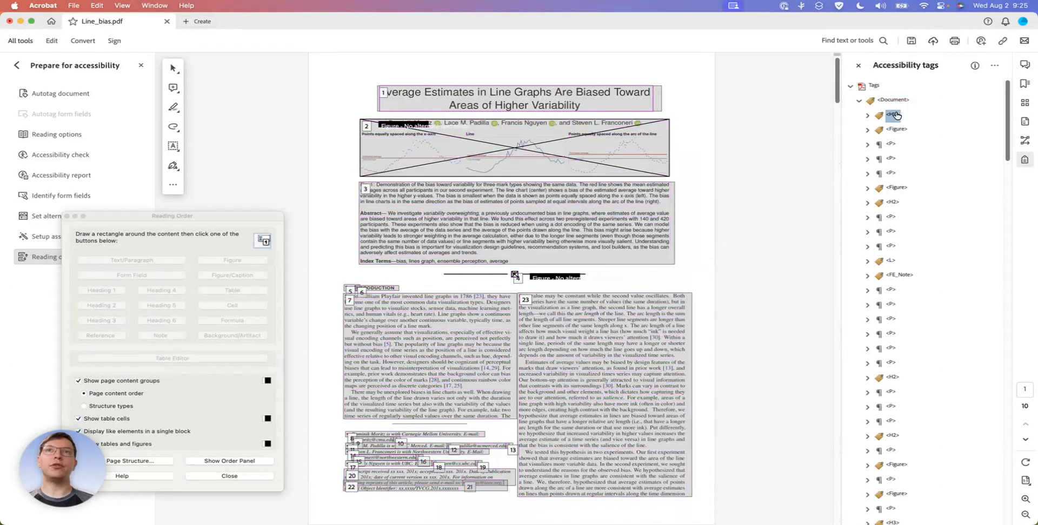
left_click(897, 130)
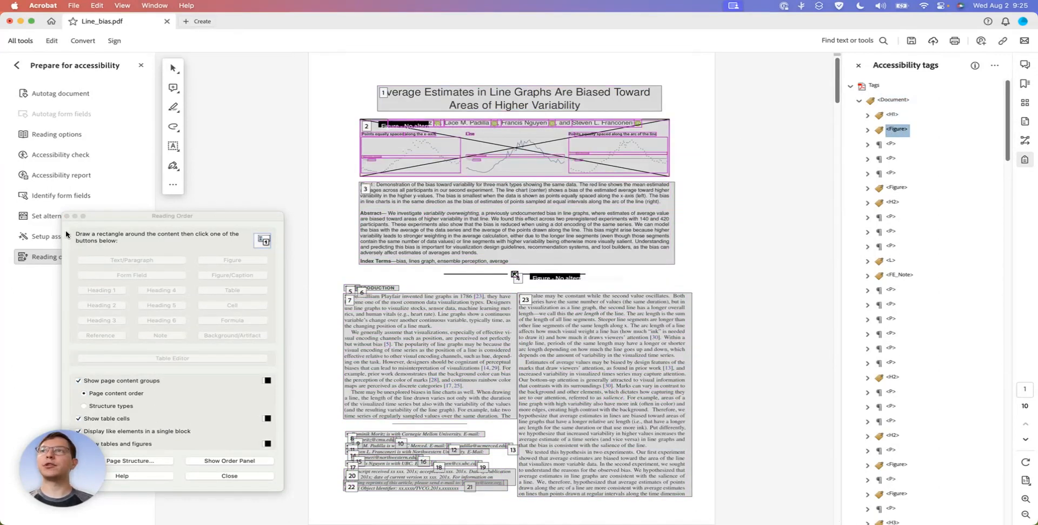
left_click(67, 216)
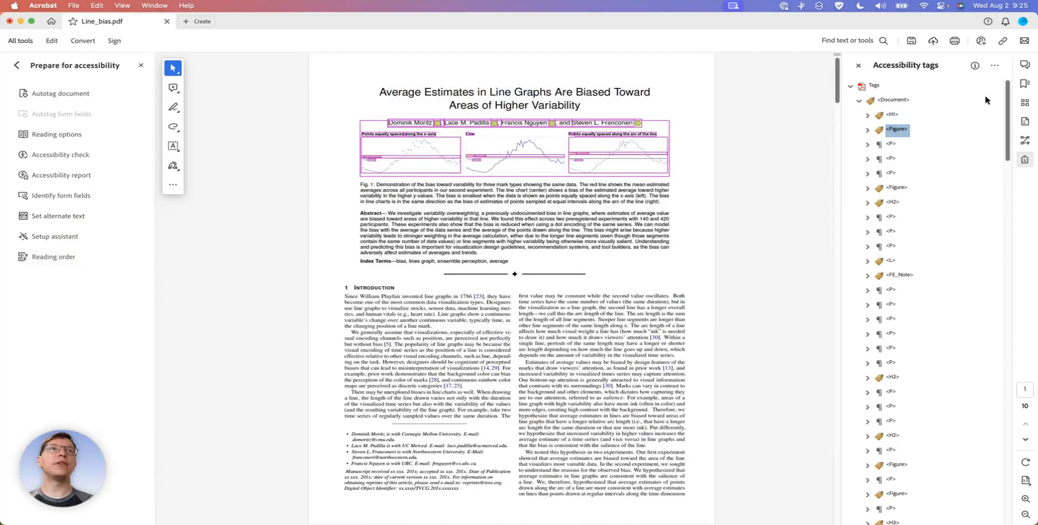
Expand the first Figure tag and inspect the Reference tags and path items nested in it against the author line
left_click(866, 131)
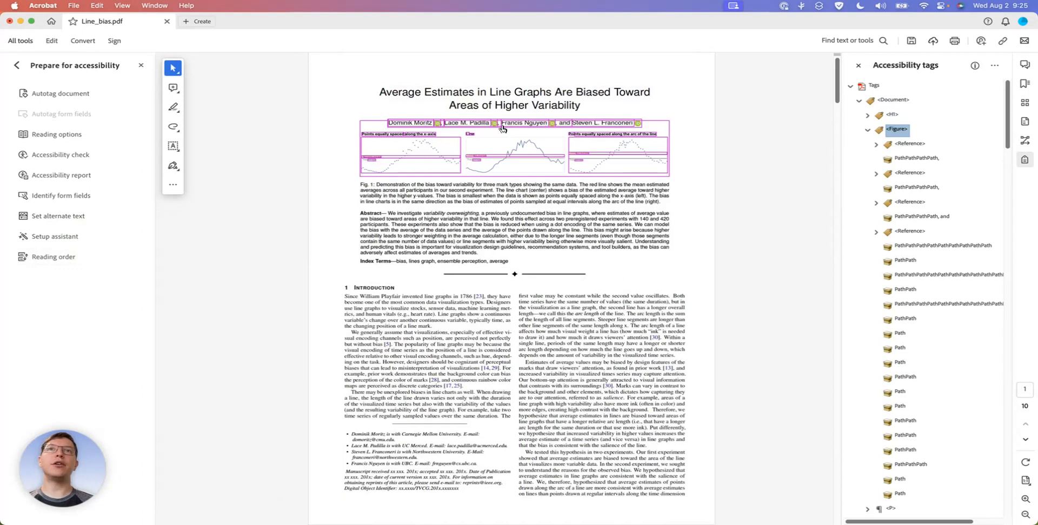
scroll(502, 129, "up", 5)
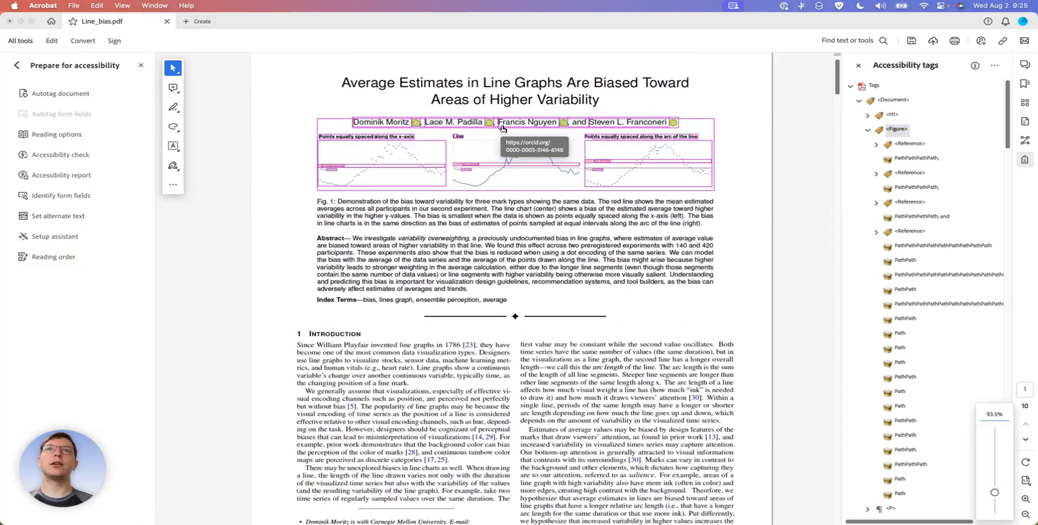
left_click(902, 145)
left_click(905, 159)
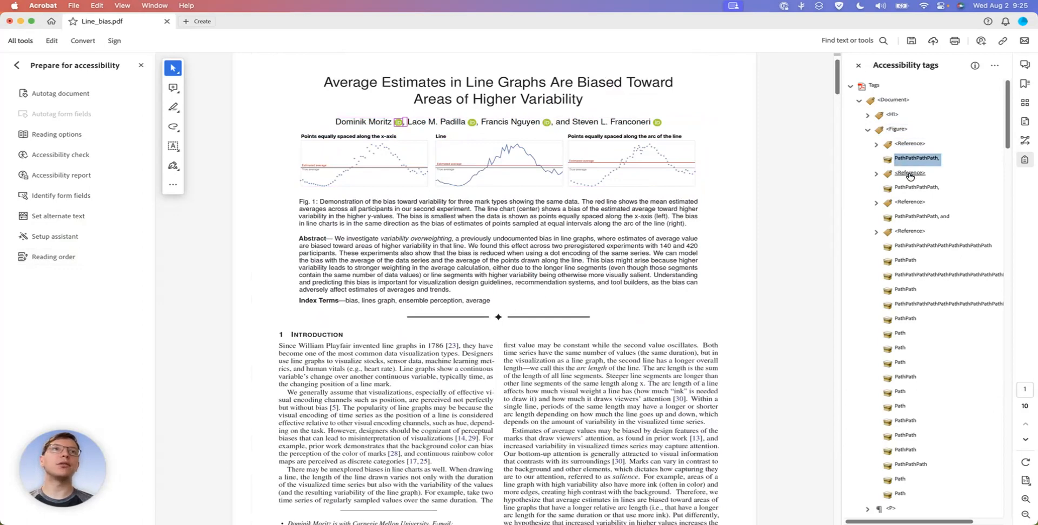
left_click(903, 145)
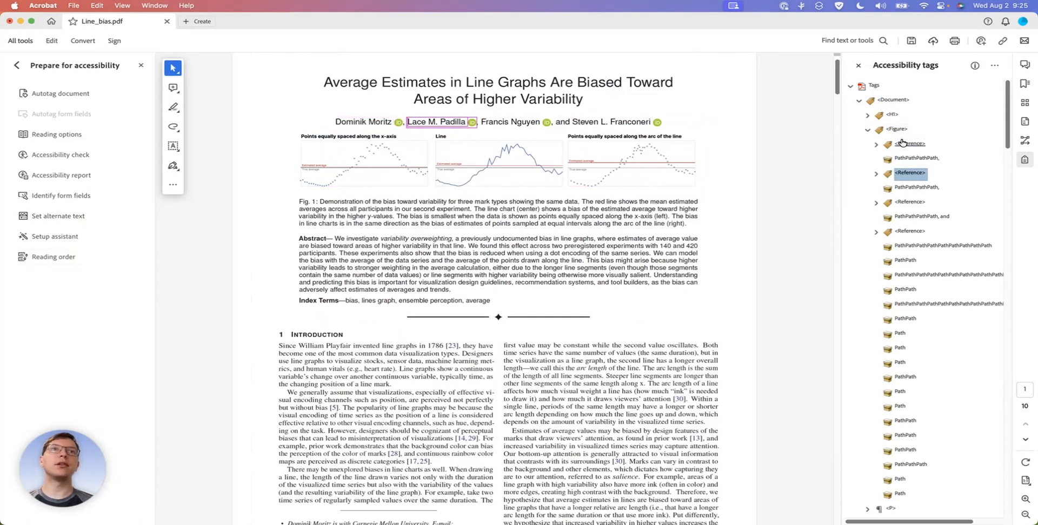
left_click(910, 173)
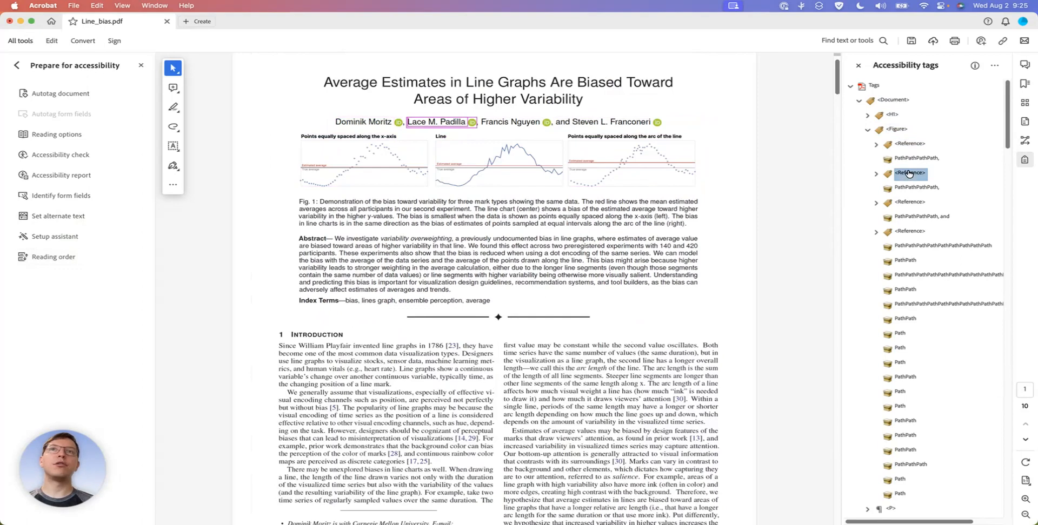
left_click(910, 203)
left_click(908, 232)
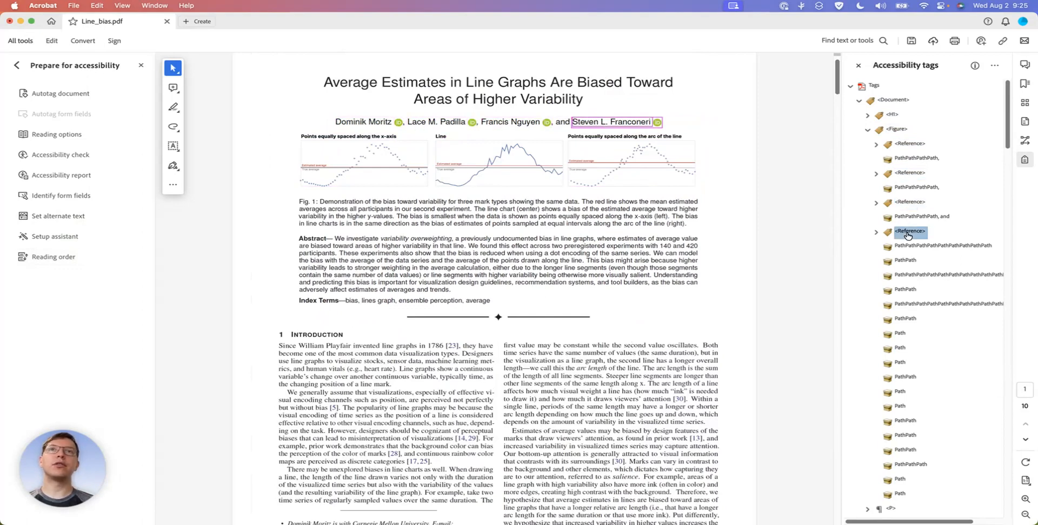
Move the four author Reference tags out of the first Figure tag, placing them between the title's H1 and the figure
left_click(910, 202, "super")
left_click(910, 173, "super")
left_click(910, 145, "super")
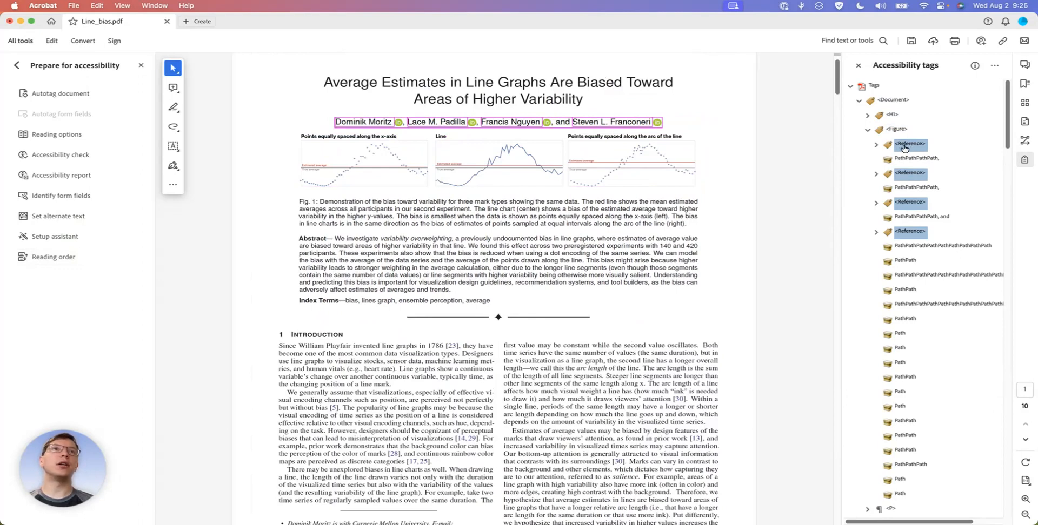
left_click_drag(877, 122, 877, 123)
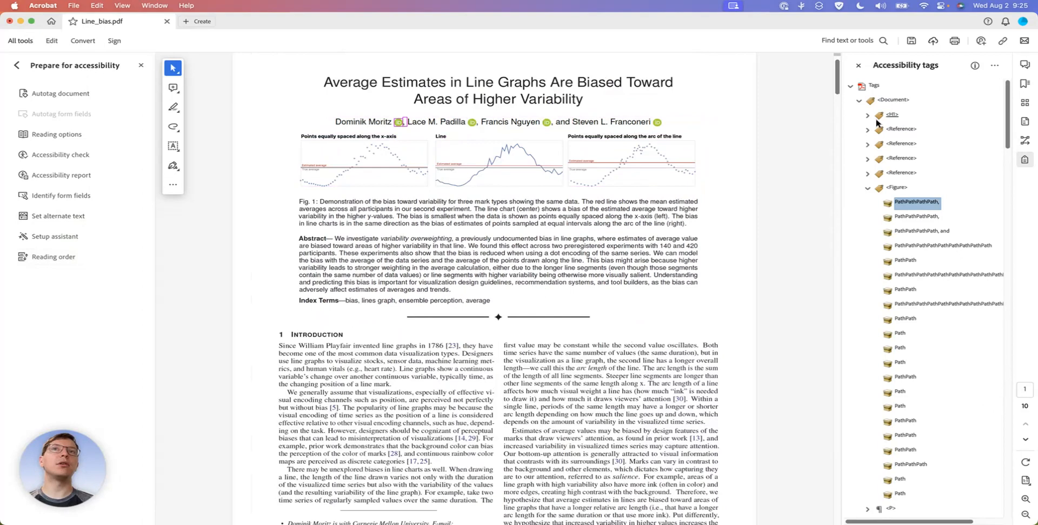
Go through the four moved Reference tags and the Figure tag to check their order against the author line
left_click(897, 130)
left_click(898, 143)
left_click(898, 158)
left_click(898, 173)
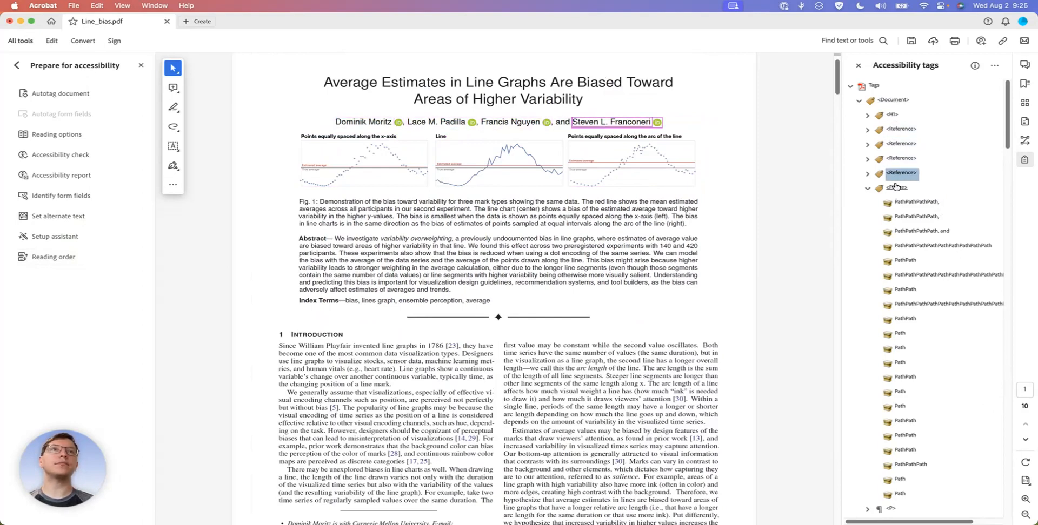
left_click(896, 188)
Go through the path items remaining in the first Figure tag to see what each covers, and collapse the tag
left_click(899, 202)
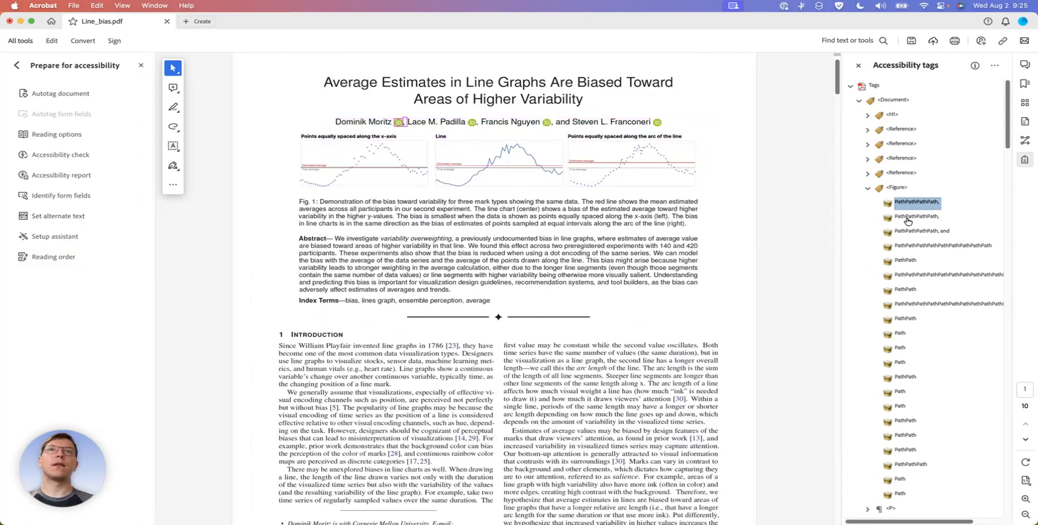
left_click(908, 216)
left_click(908, 231)
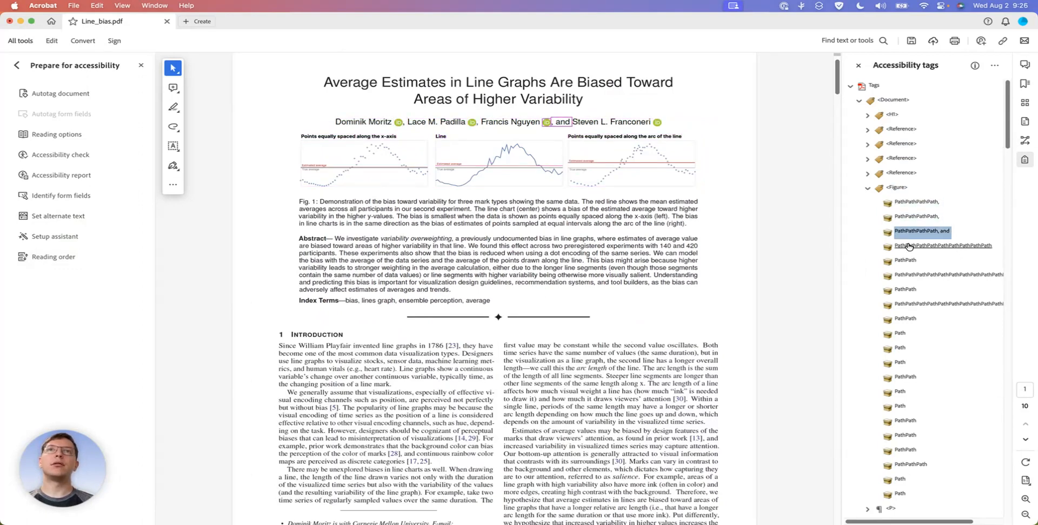
left_click(908, 246)
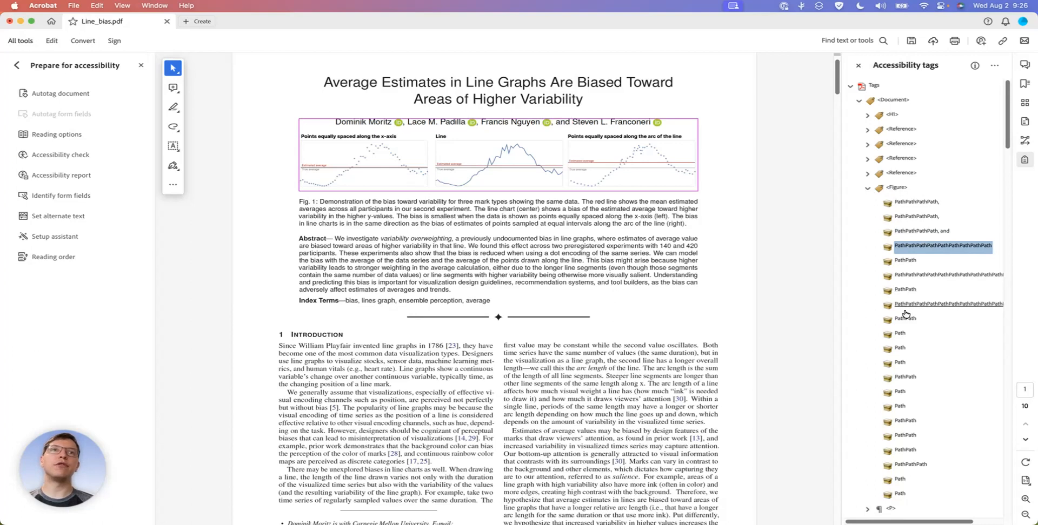
left_click(898, 334)
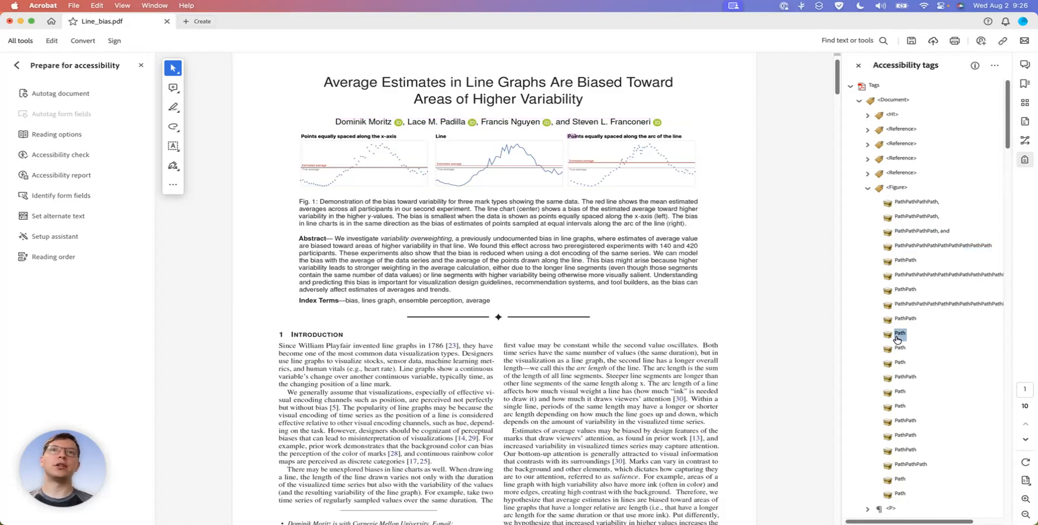
key("Down")
key("Down")
key("Down")
key("Down")
key("Down")
key("Down")
key("Down")
key("Down")
key("Down")
key("Down")
key("Down")
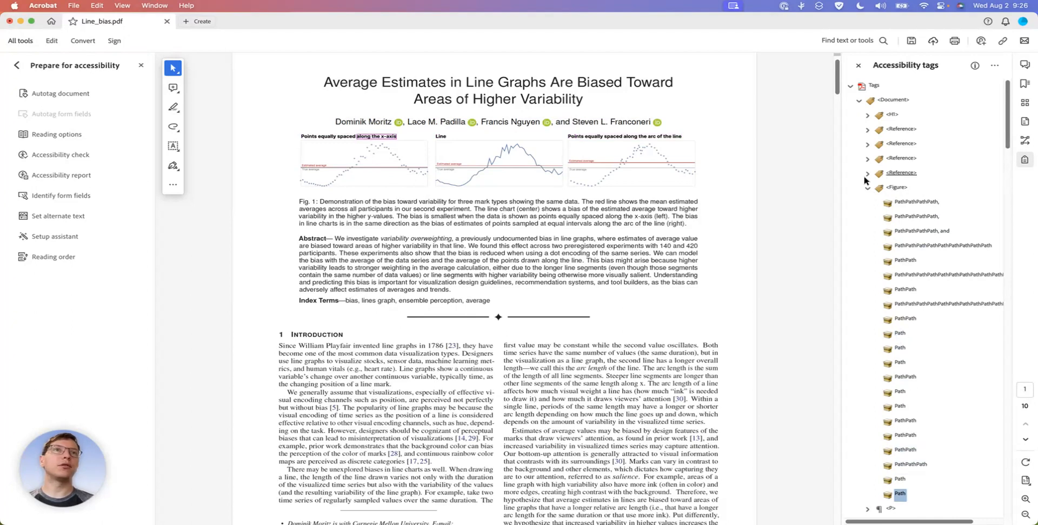
left_click(892, 184)
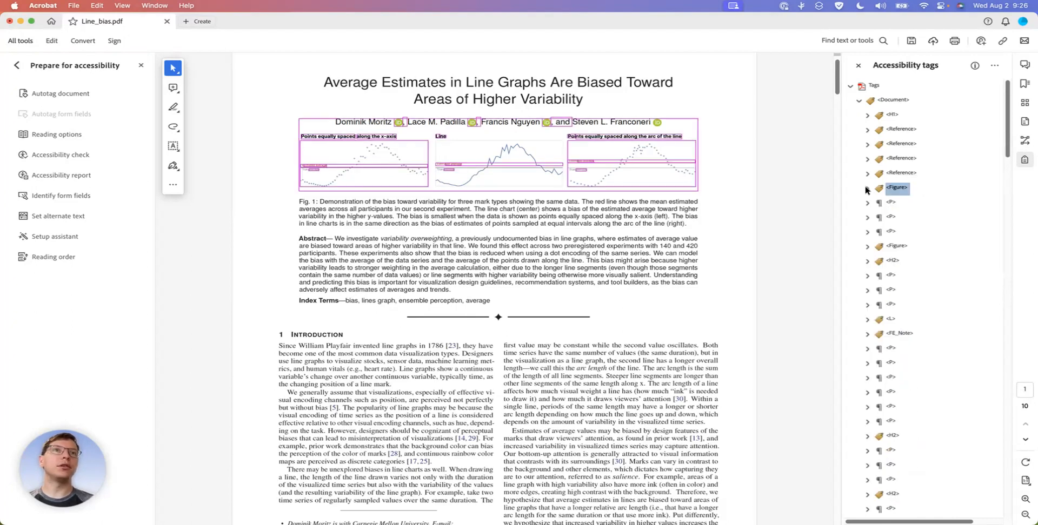
Go through the tags in order from the title's H1 past the author references and figure to the Fig. 1 caption paragraph
left_click(890, 116)
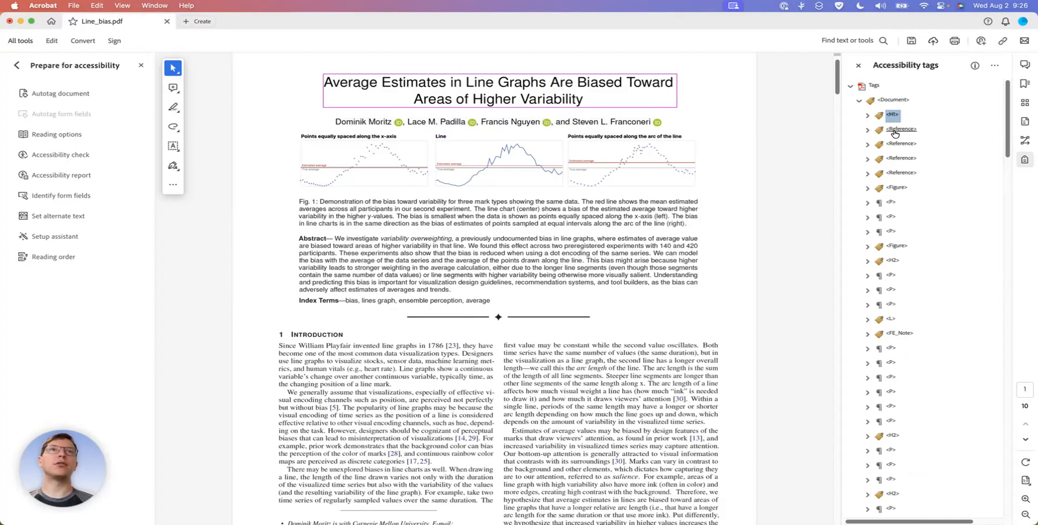
left_click(893, 131)
key("Down")
key("Down")
key("Down")
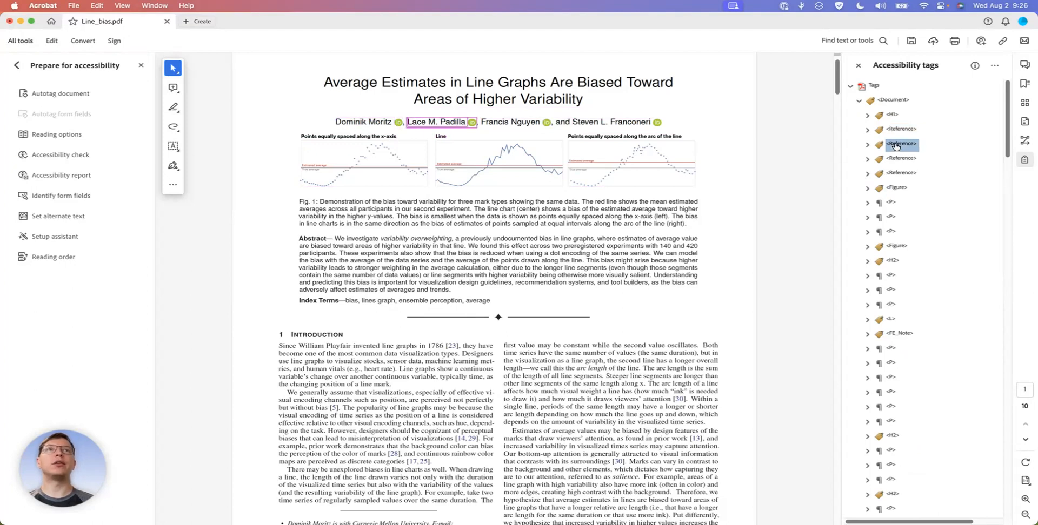
key("Down")
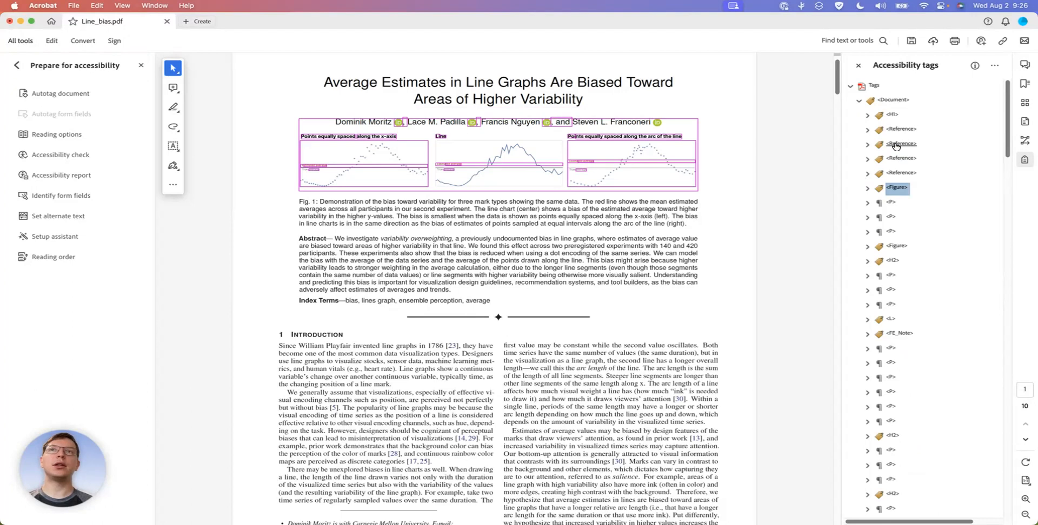
key("Down")
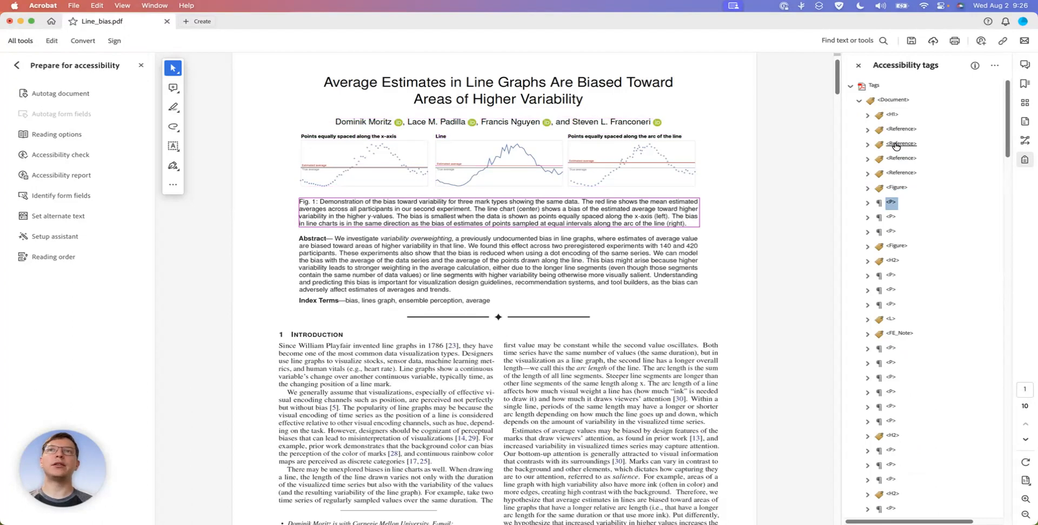
Change the type of the Fig. 1 caption's paragraph tag to Caption
right_click(892, 205)
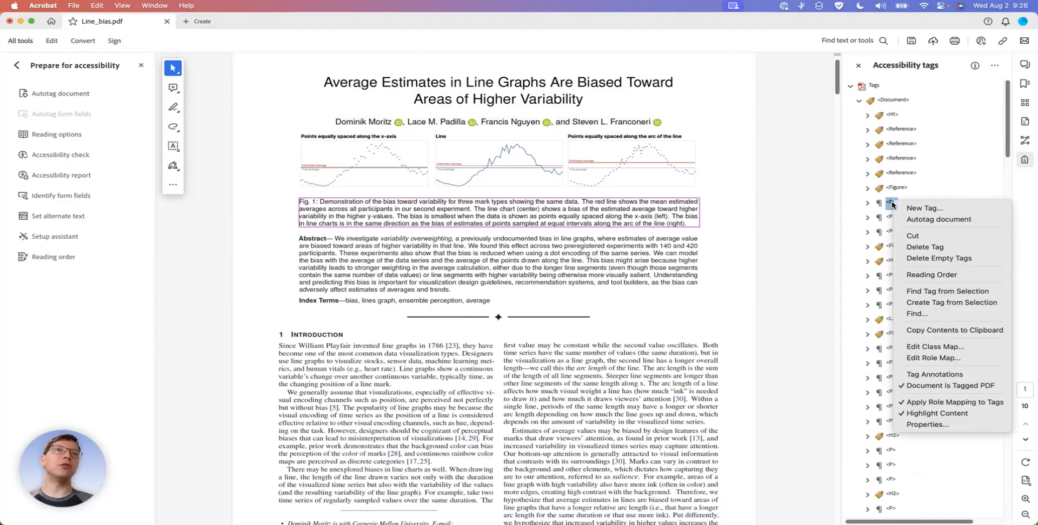
left_click(925, 425)
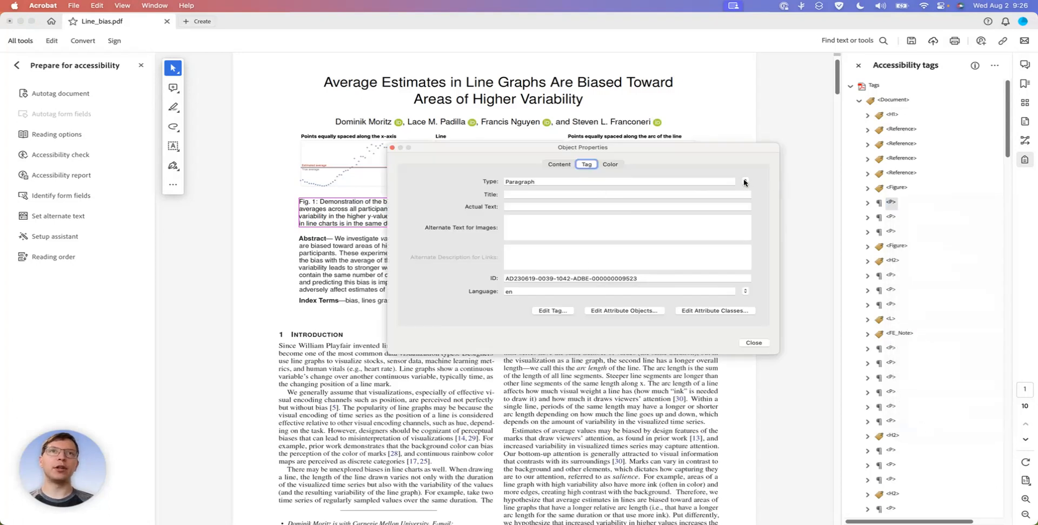
left_click(745, 182)
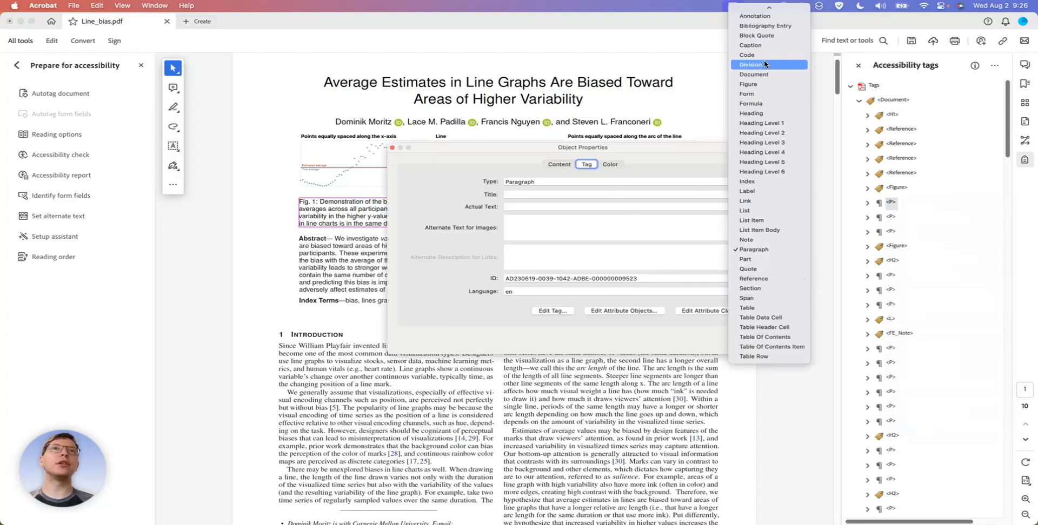
scroll(757, 62, "up", 2)
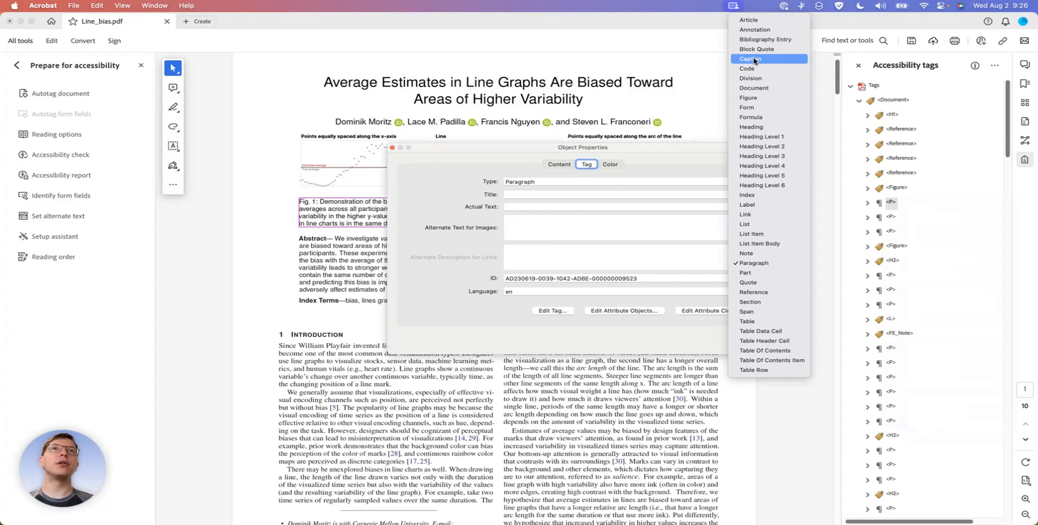
left_click(755, 60)
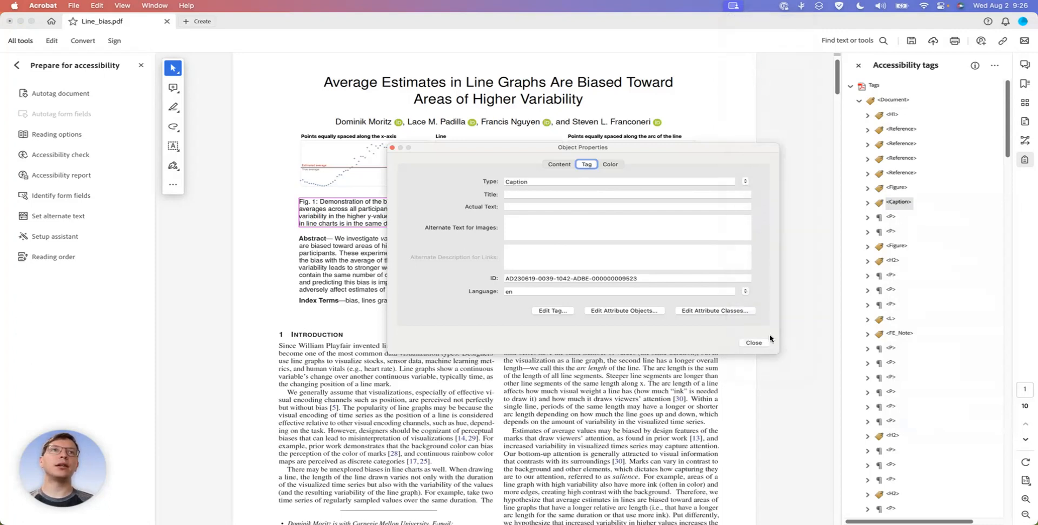
left_click(751, 346)
Go through the tags from the Fig. 1 figure to the ornament's Figure tag, checking the contents of the abstract and ornament tags
left_click(897, 188)
left_click(897, 203)
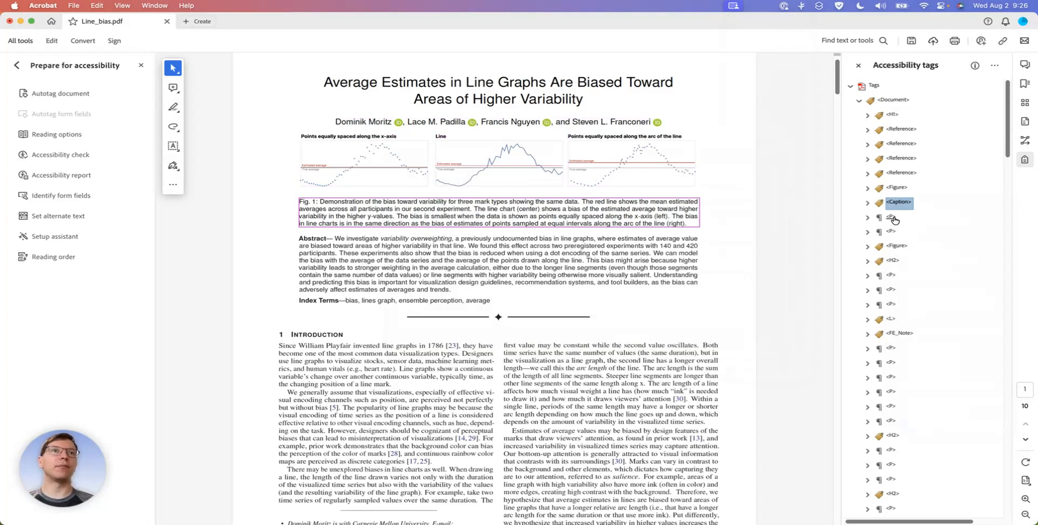
left_click(892, 218)
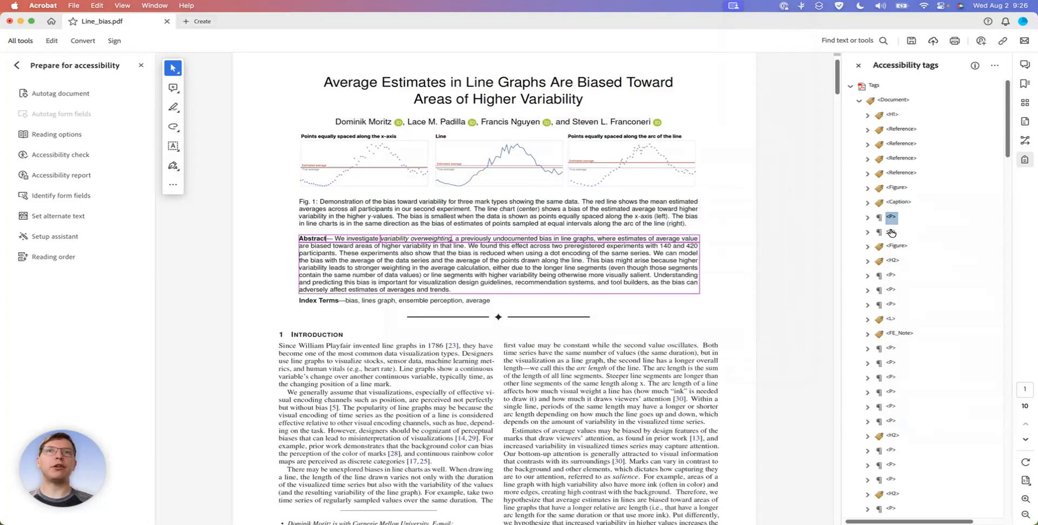
left_click(867, 218)
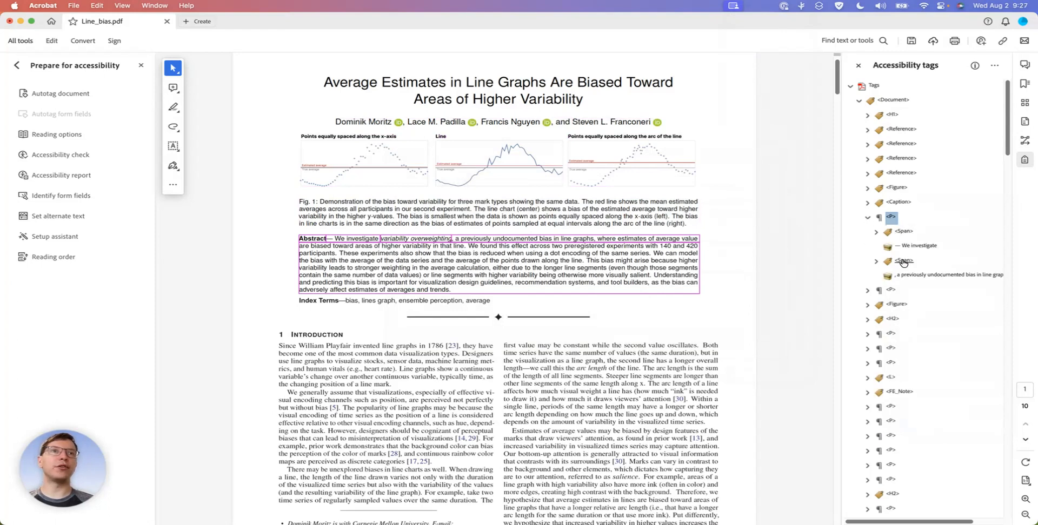
left_click(868, 218)
left_click(891, 232)
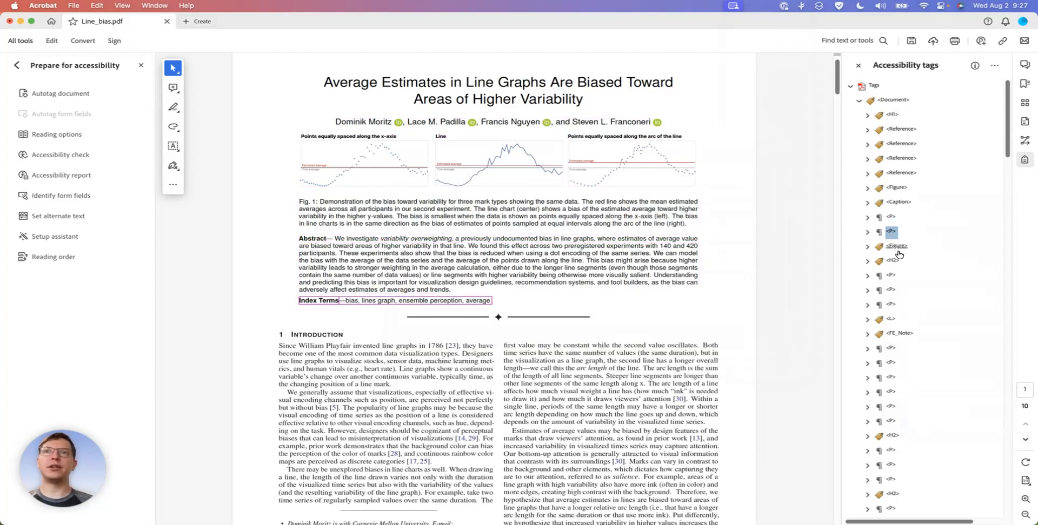
left_click(894, 250)
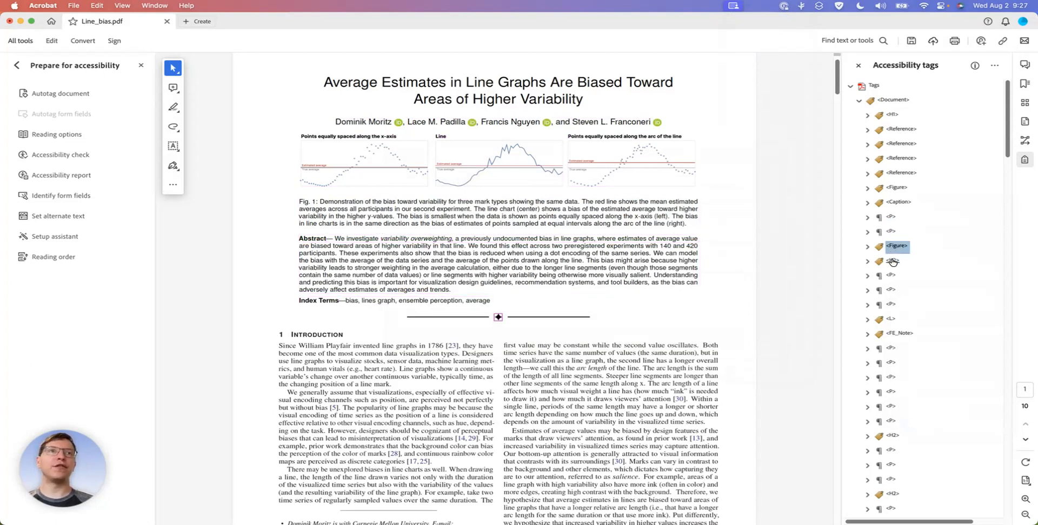
left_click(867, 247)
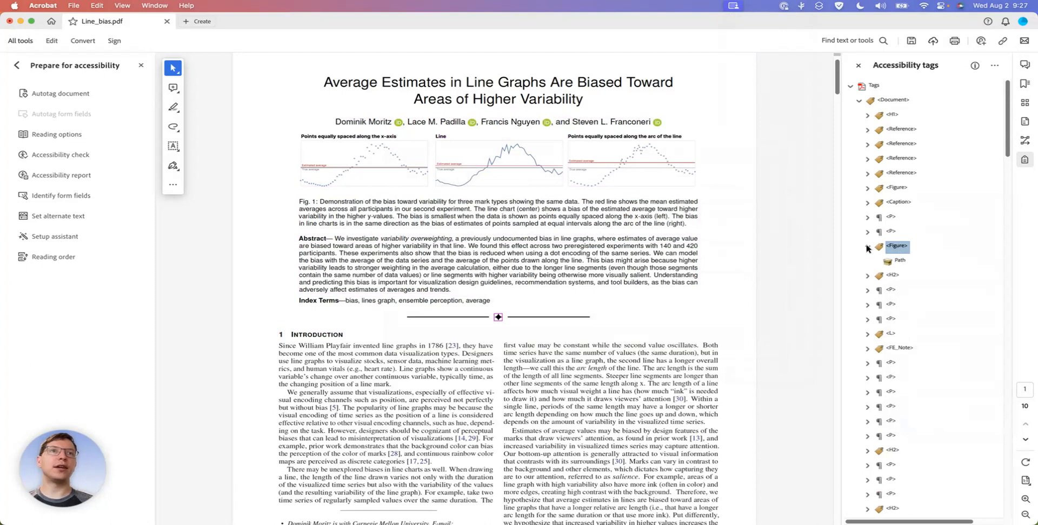
left_click(866, 247)
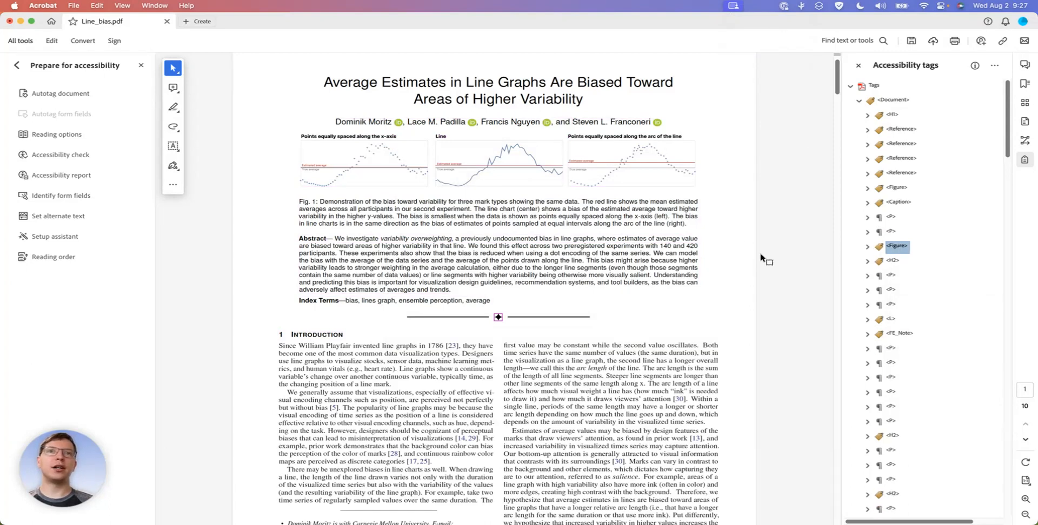
right_click(897, 247)
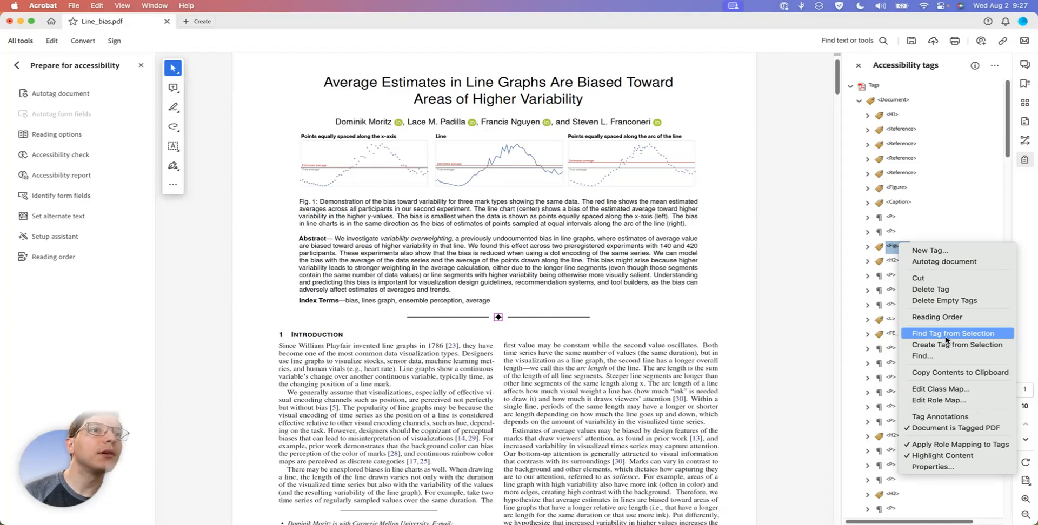
left_click(870, 250)
left_click(892, 246)
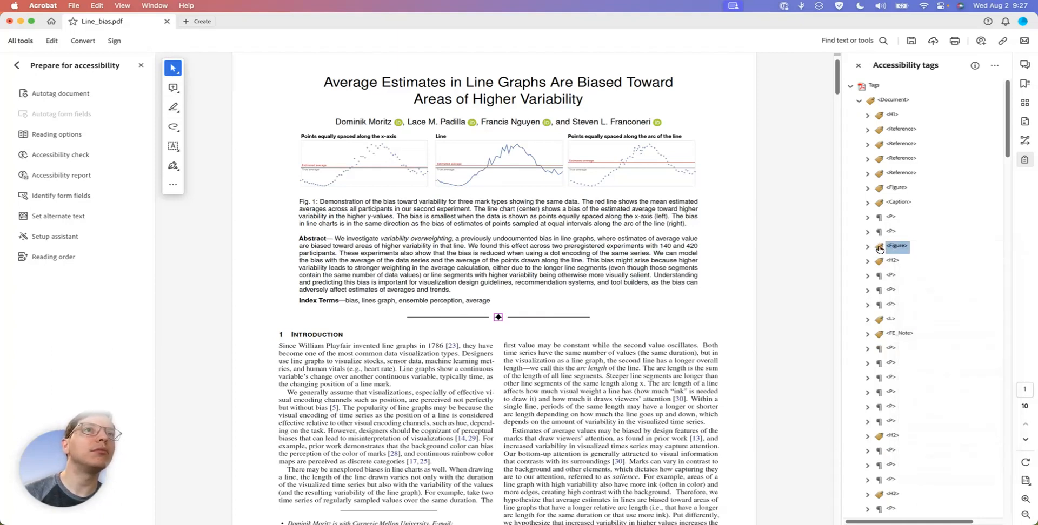
right_click(880, 247)
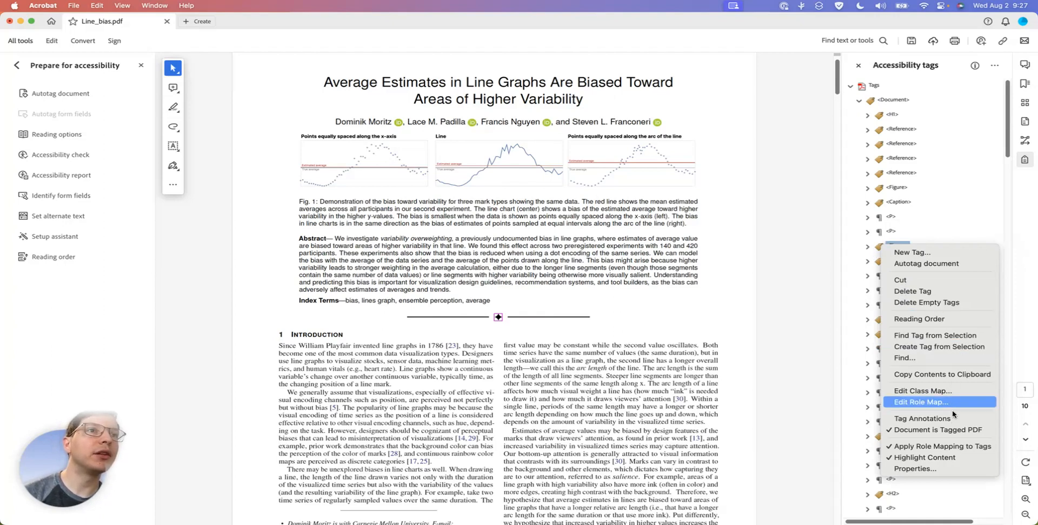
left_click(953, 471)
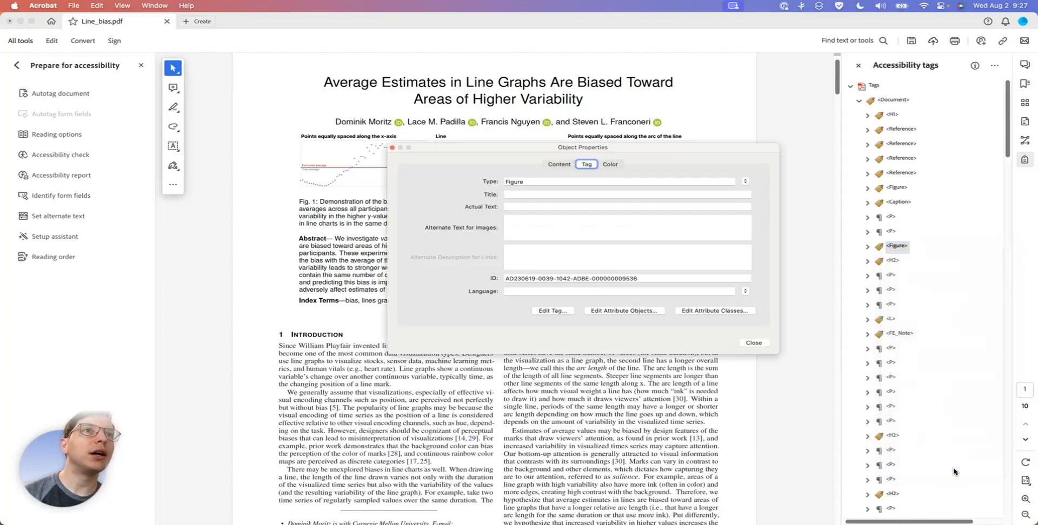
left_click(746, 182)
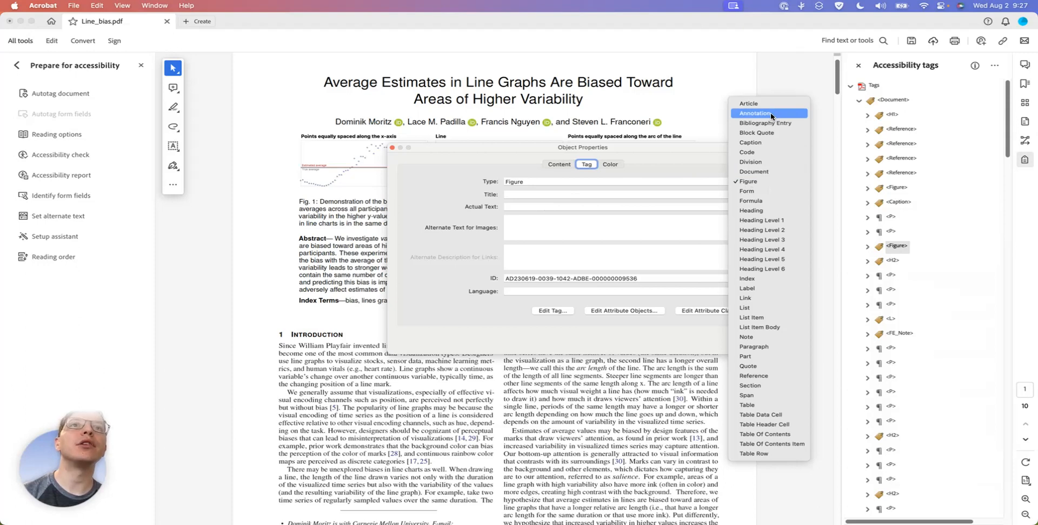
left_click(434, 168)
left_click(392, 147)
left_click(80, 260)
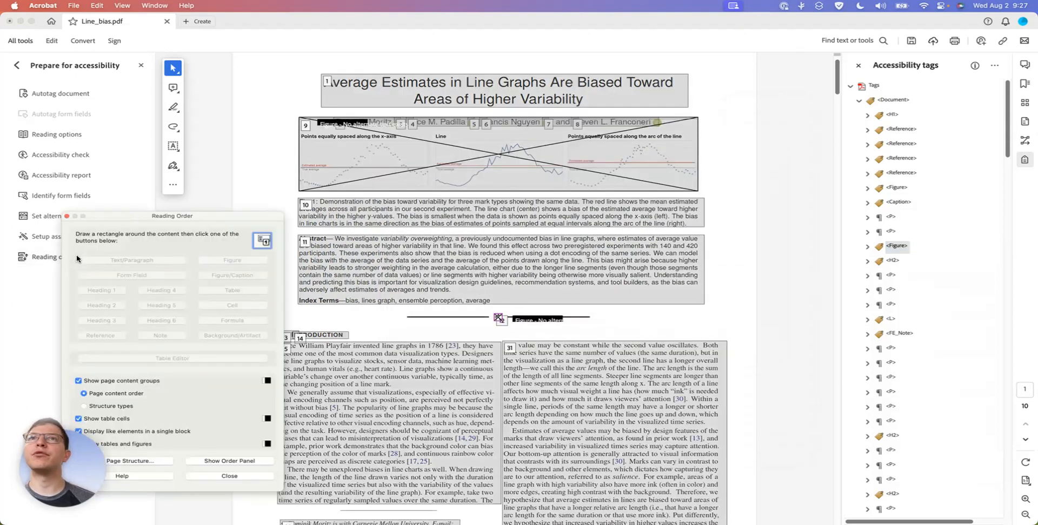
left_click(67, 215)
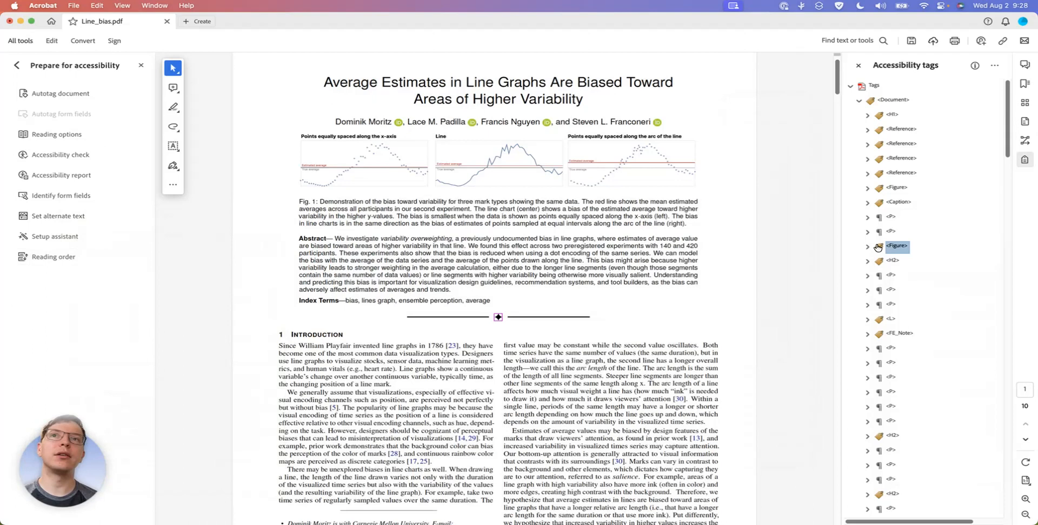
right_click(876, 247)
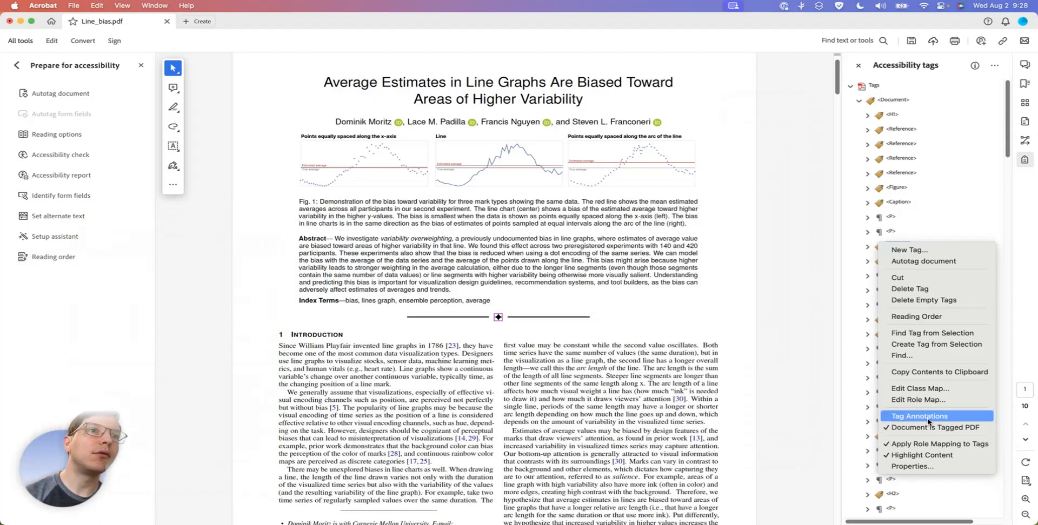
left_click(946, 468)
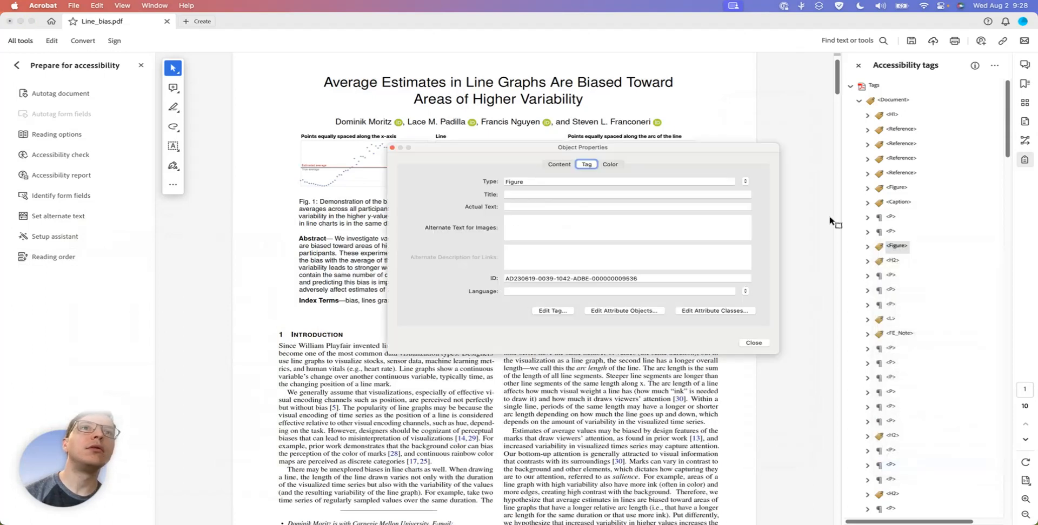
left_click(743, 181)
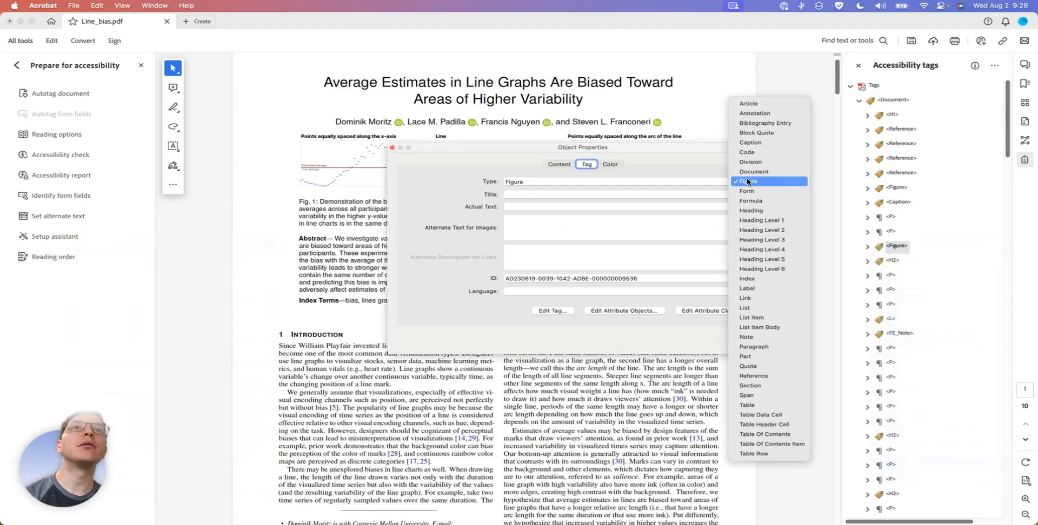
key("a")
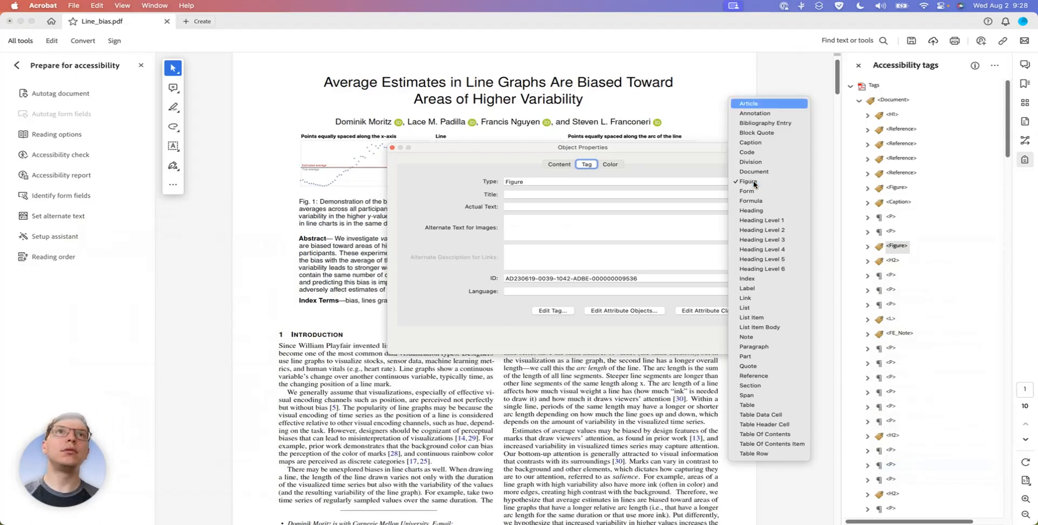
key("Escape")
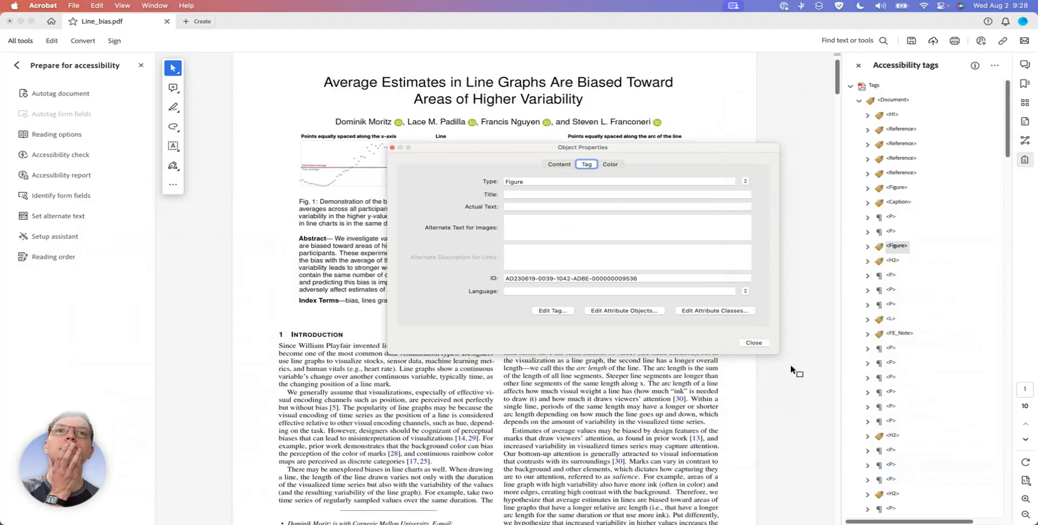
left_click(753, 343)
Change the path inside the Figure tag of the ornament above the Introduction to an artifact of type Page
right_click(879, 247)
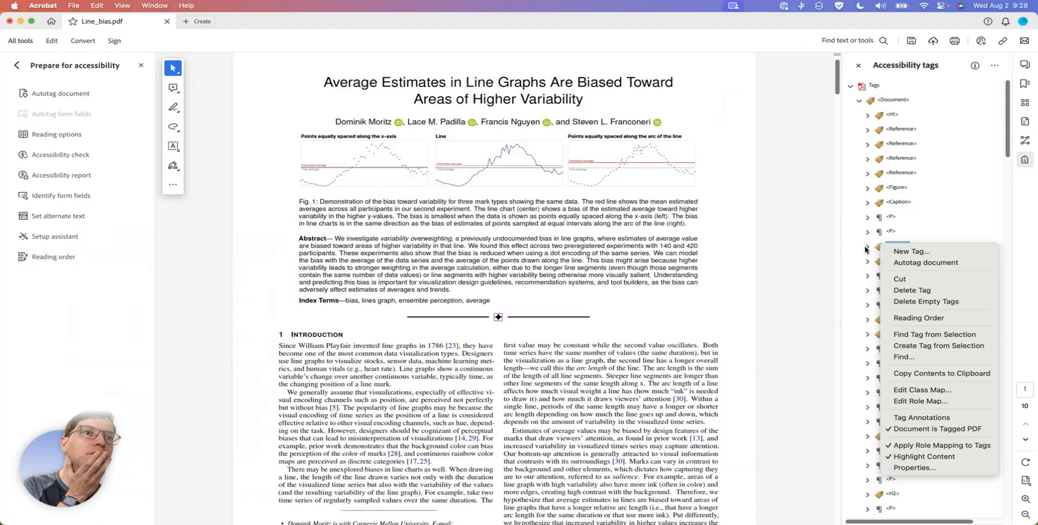
left_click(866, 249)
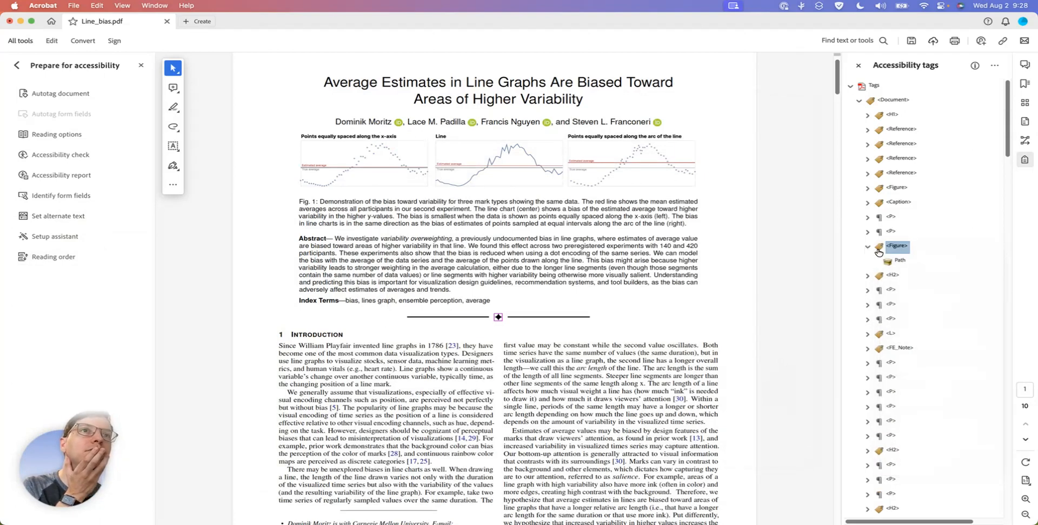
right_click(890, 262)
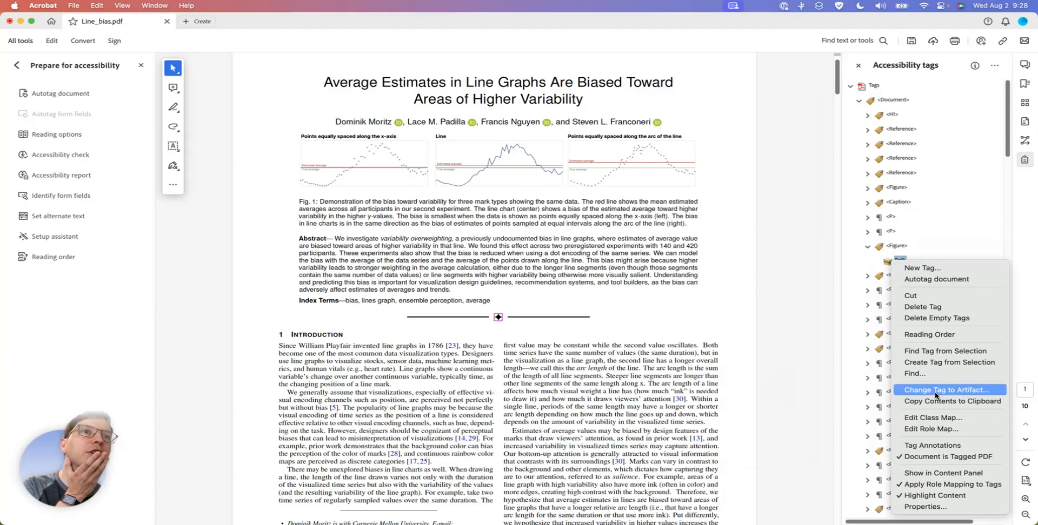
left_click(880, 250)
right_click(880, 250)
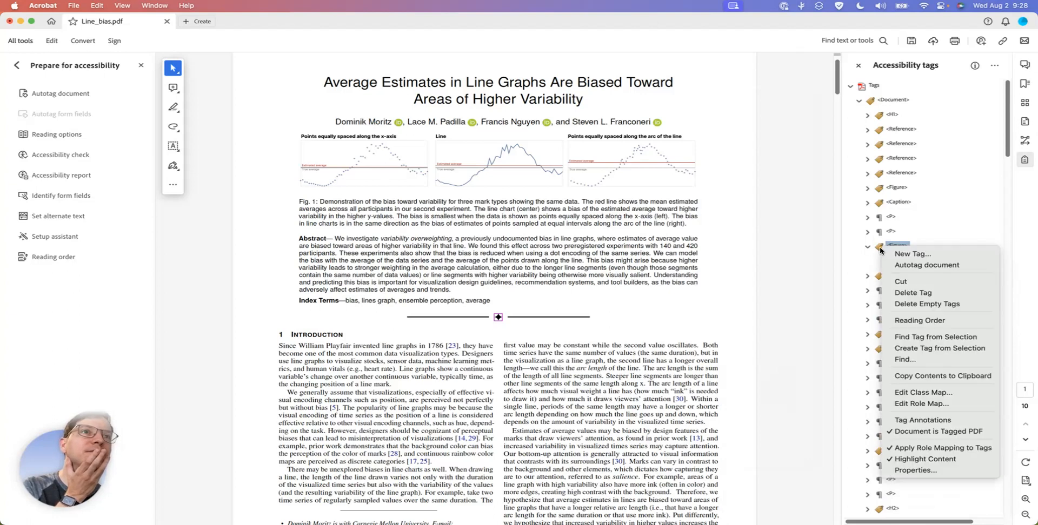
left_click(866, 265)
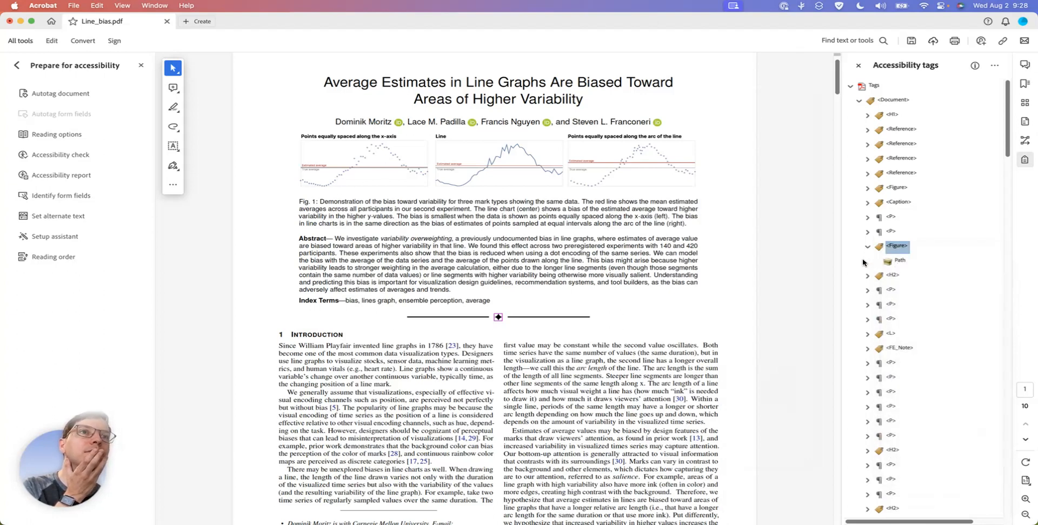
left_click(890, 262)
right_click(891, 263)
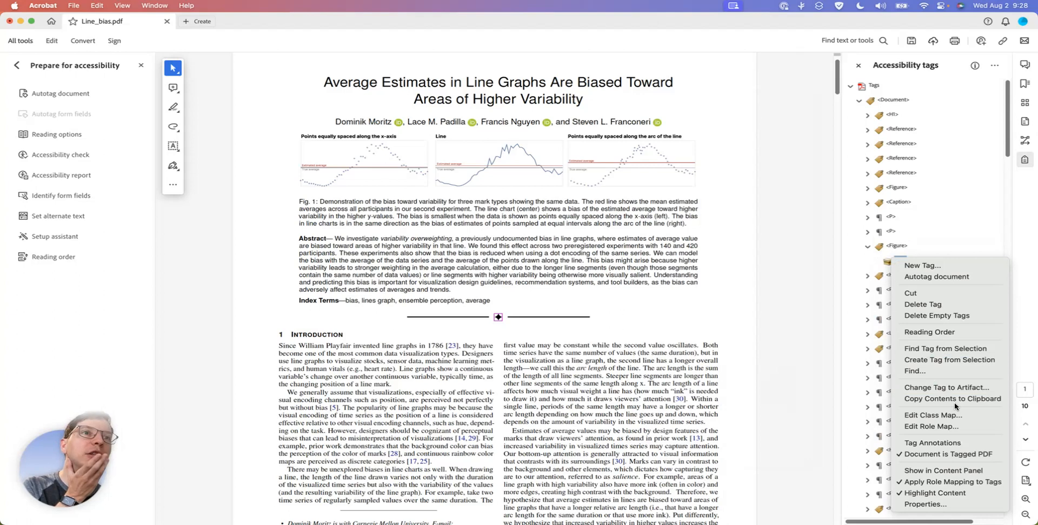
left_click(952, 388)
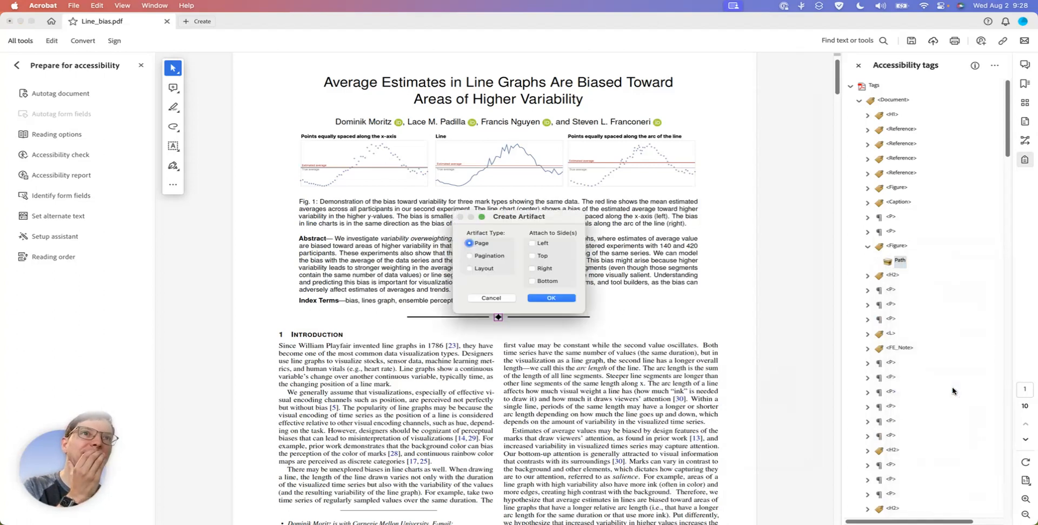
left_click(542, 302)
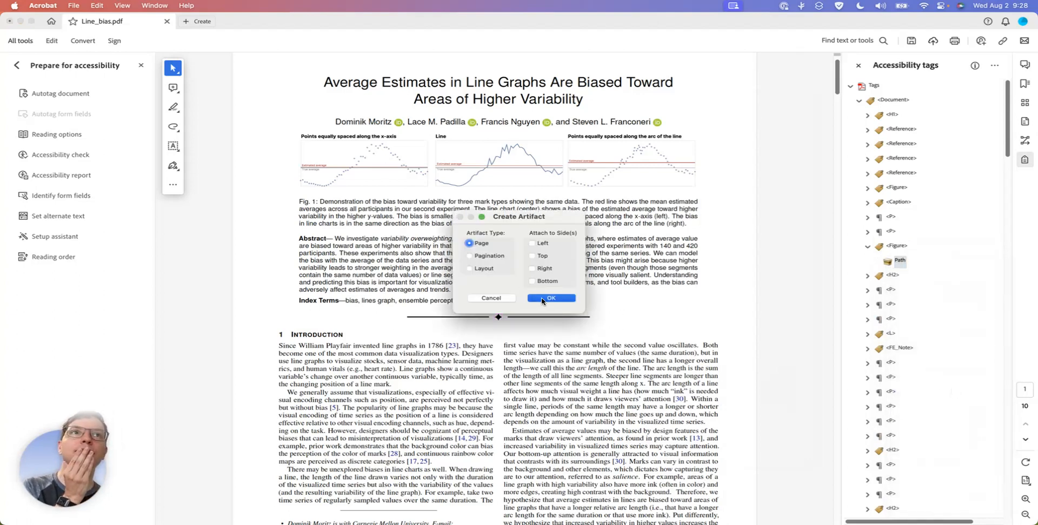
Check the order of the Index Terms paragraph, the ornament's Figure tag and the Introduction's H2 tag
left_click(869, 232)
left_click(888, 234)
left_click(868, 233)
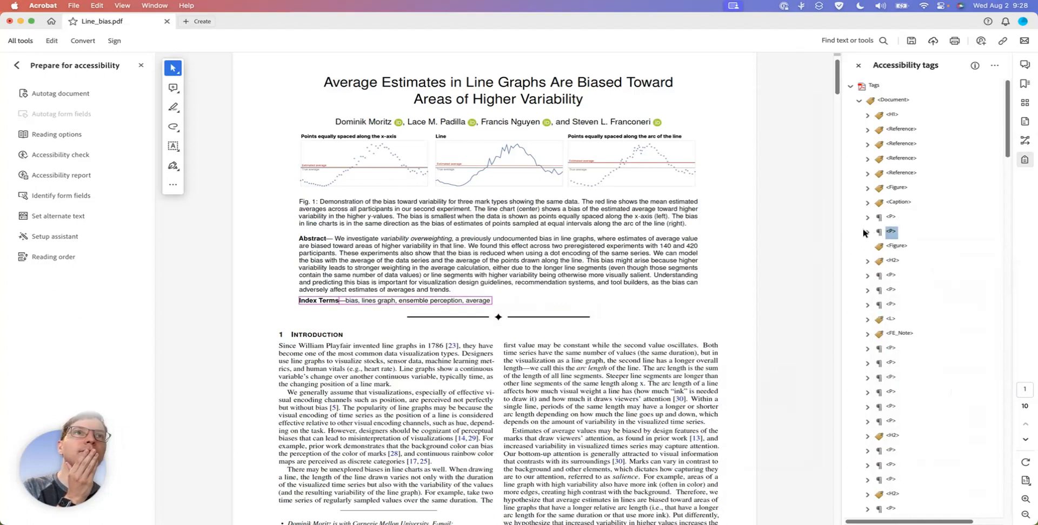
left_click(893, 246)
left_click_drag(887, 247, 885, 262)
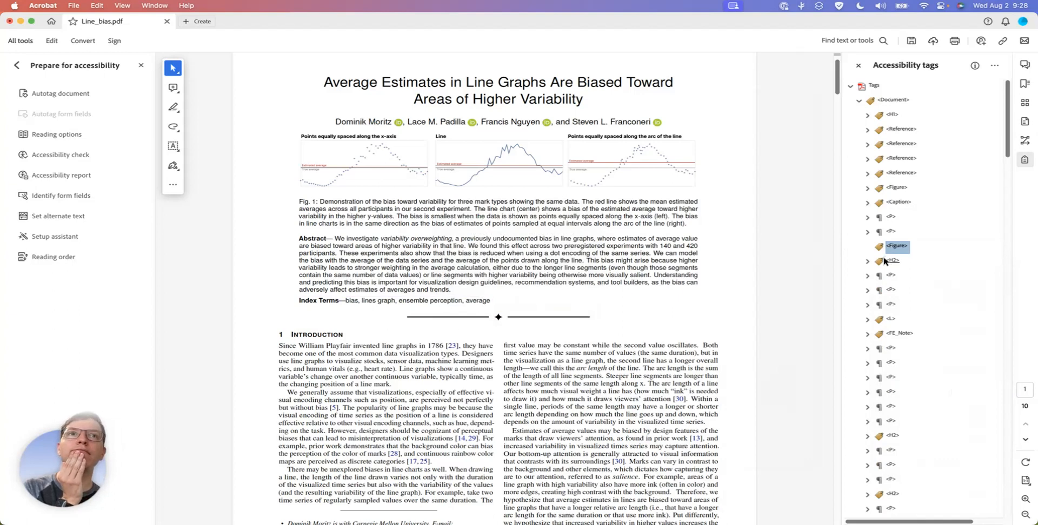
left_click(893, 263)
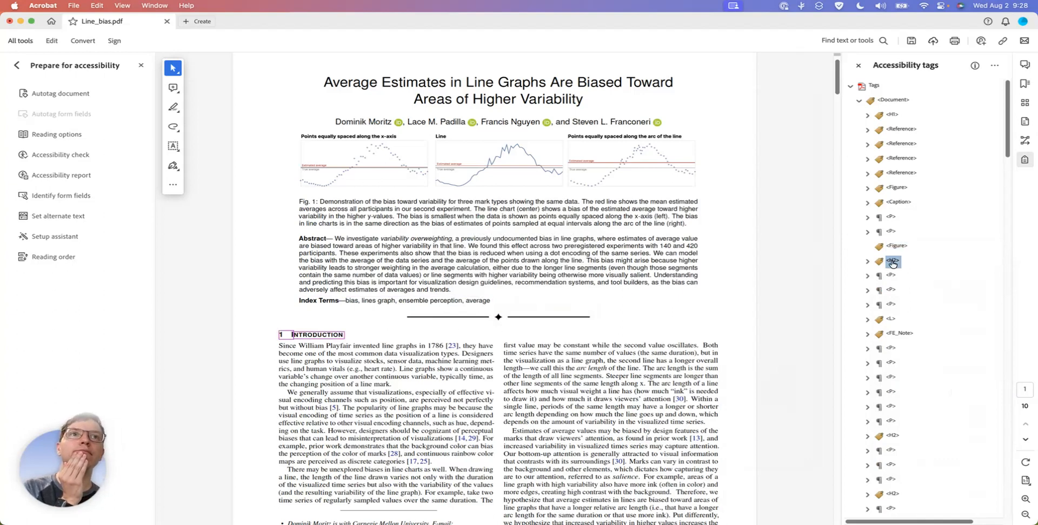
Save the document and delete the empty tags, including the ornament's empty Figure tag above the Introduction heading
key("super+s")
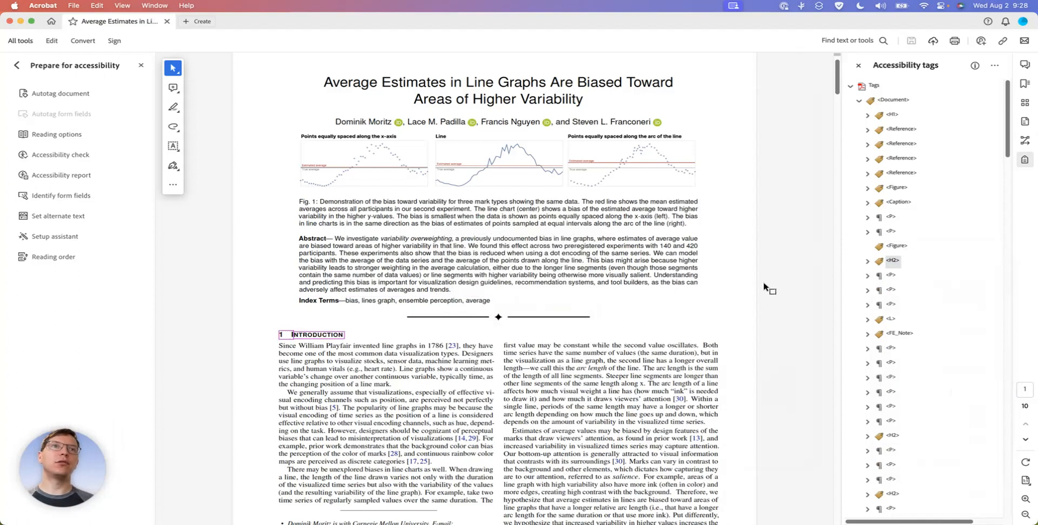
left_click(890, 233)
left_click(893, 246)
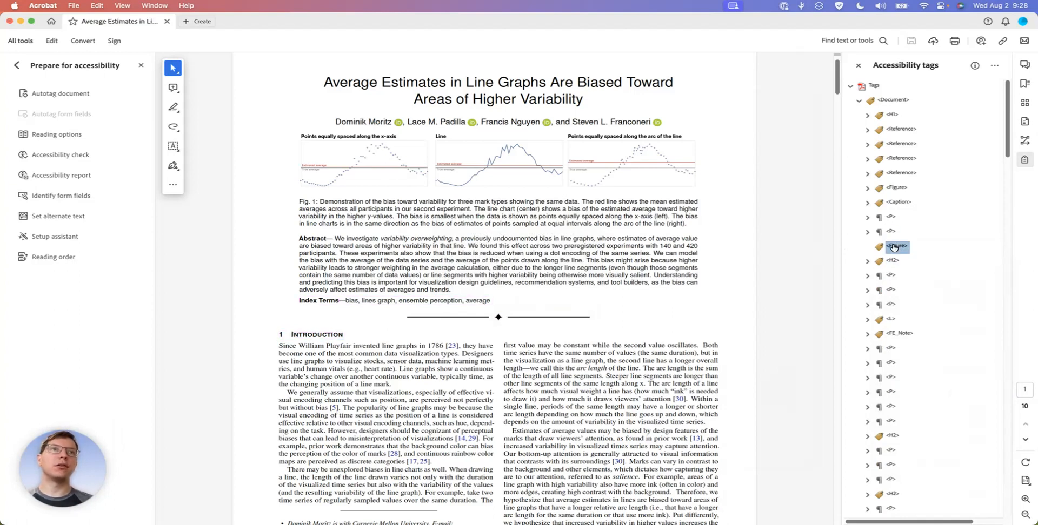
right_click(892, 245)
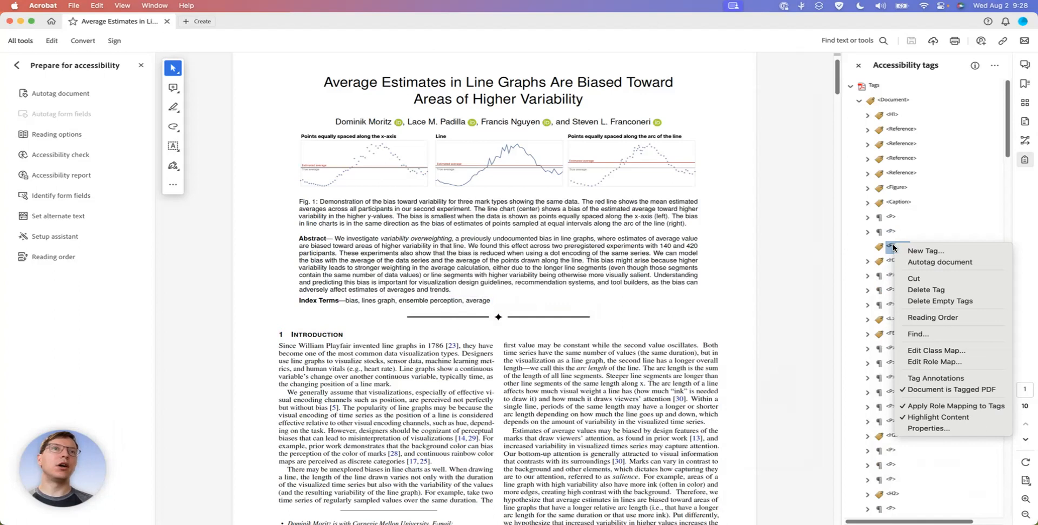
left_click(965, 302)
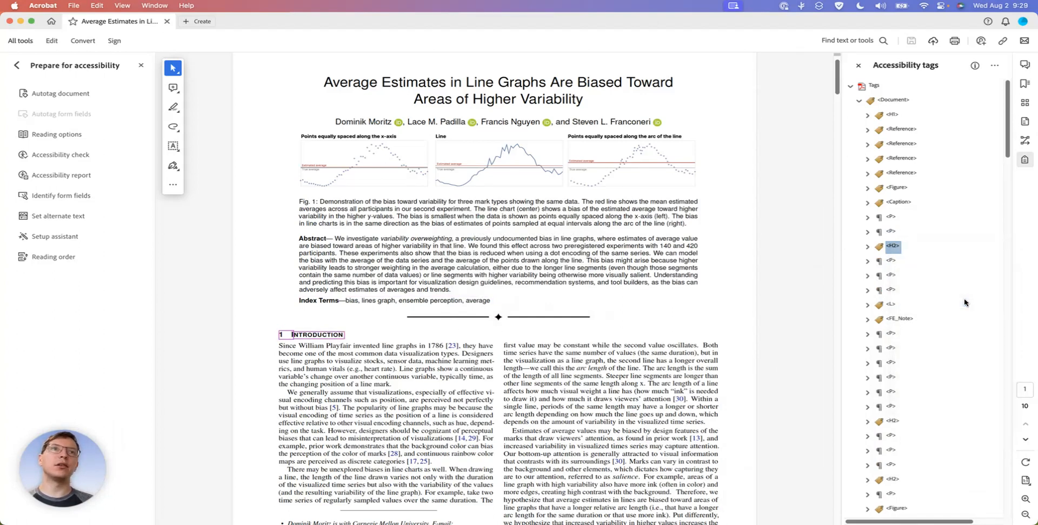
Check that the Index Terms paragraph tag comes directly before the Introduction's H2 tag
left_click(893, 233)
left_click(893, 247)
left_click(892, 233)
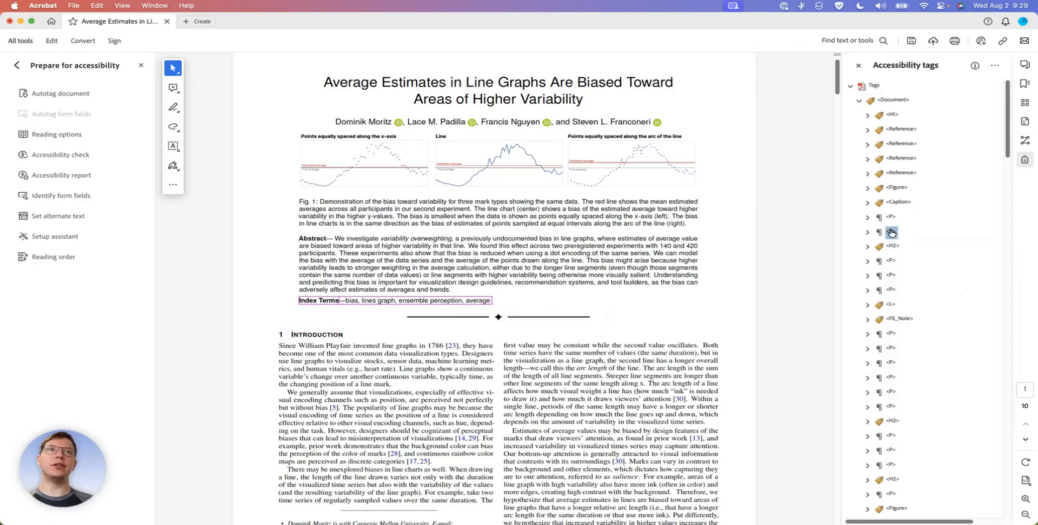
right_click(891, 232)
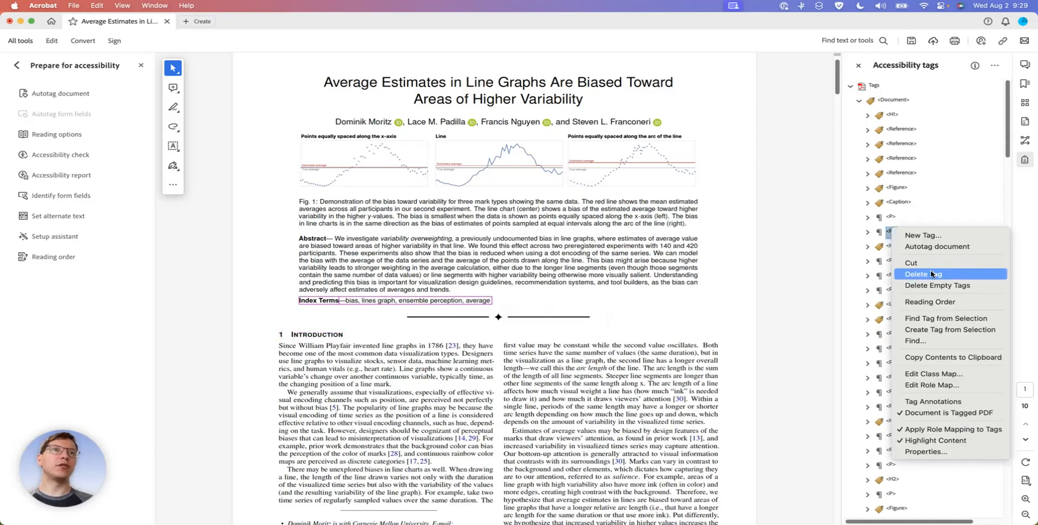
left_click(882, 234)
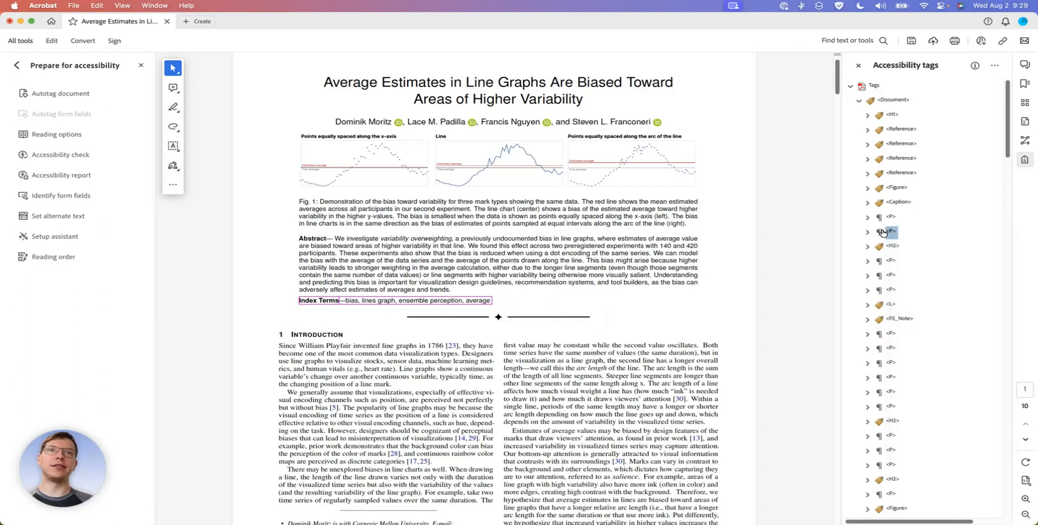
left_click(892, 247)
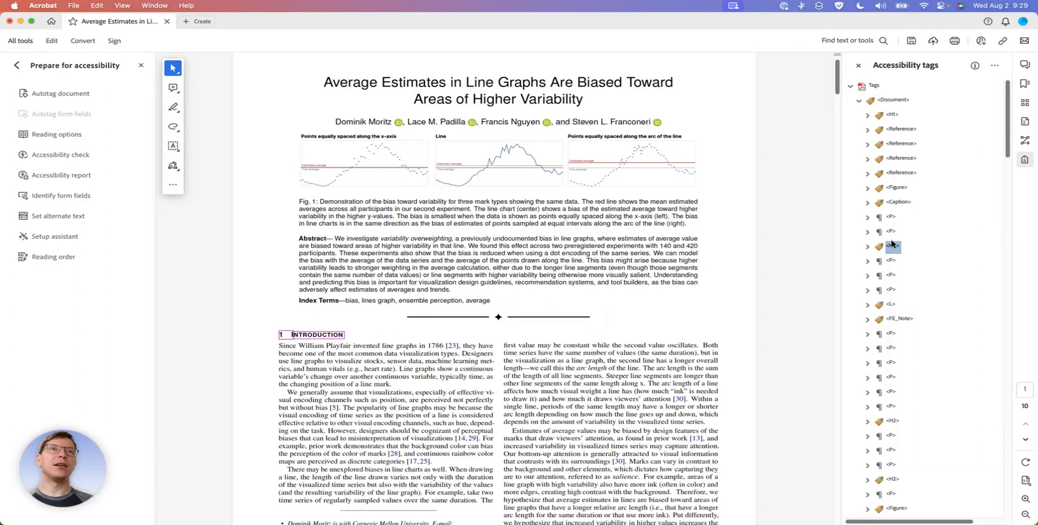
left_click(892, 233)
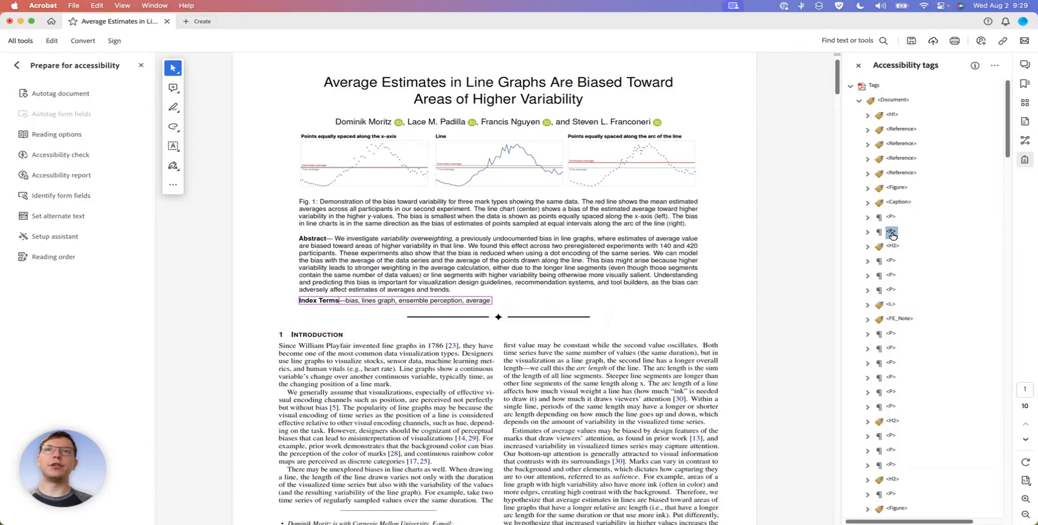
left_click(893, 247)
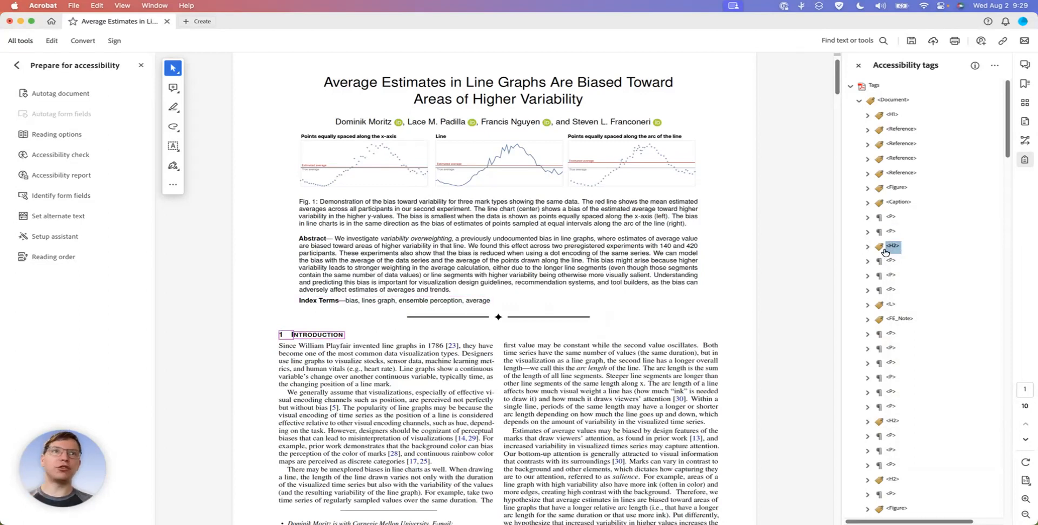
Inspect the contents of the Introduction's H2 tag and its nested Span, and collapse them again
left_click(868, 247)
left_click(876, 261)
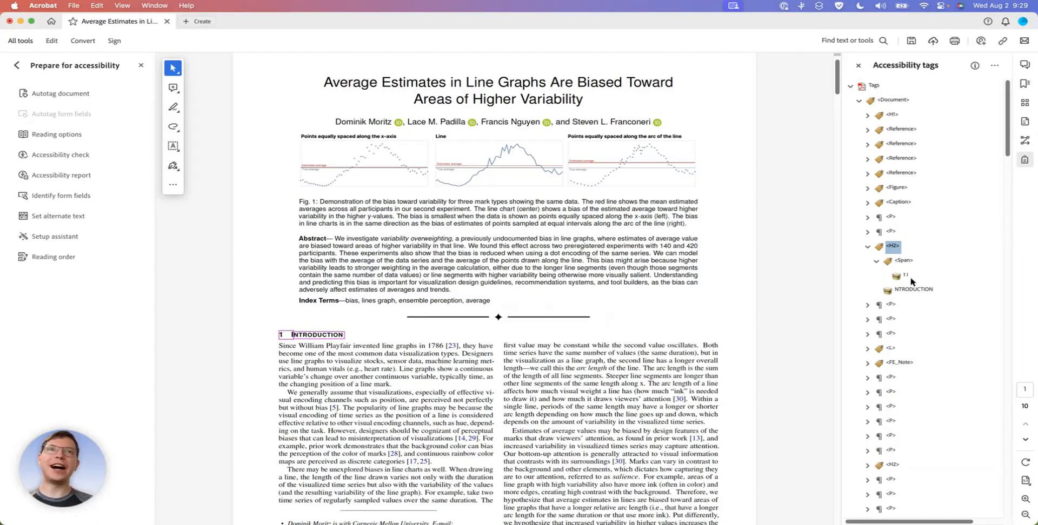
left_click(878, 261)
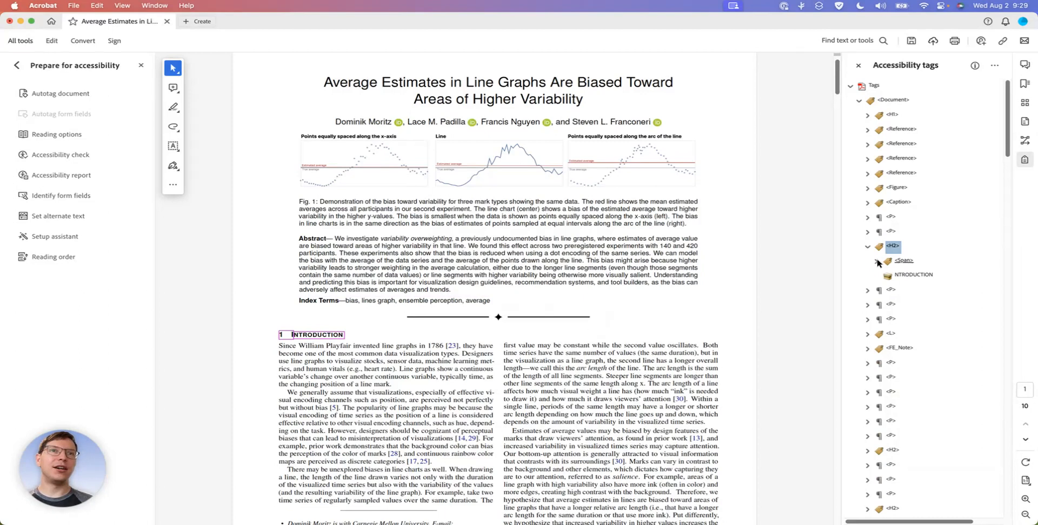
left_click(867, 248)
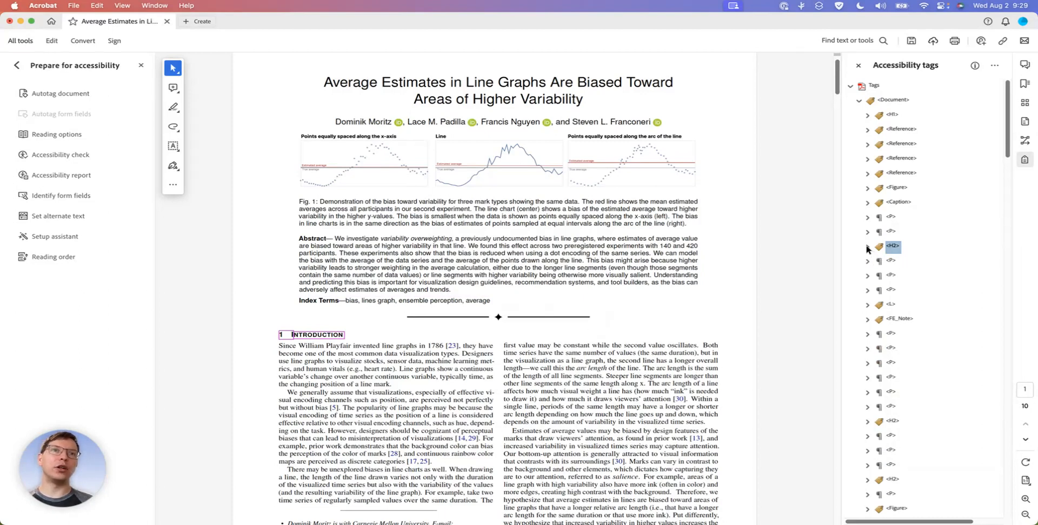
Go through the tags from the first Introduction paragraph to the author affiliation list, checking their order on page 1
left_click(891, 262)
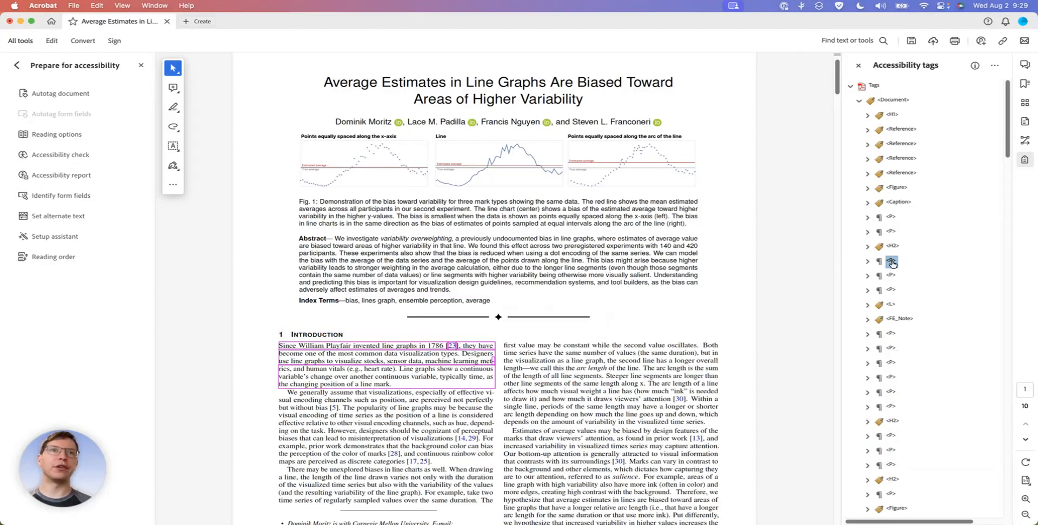
key("Down")
key("Down")
key("Down")
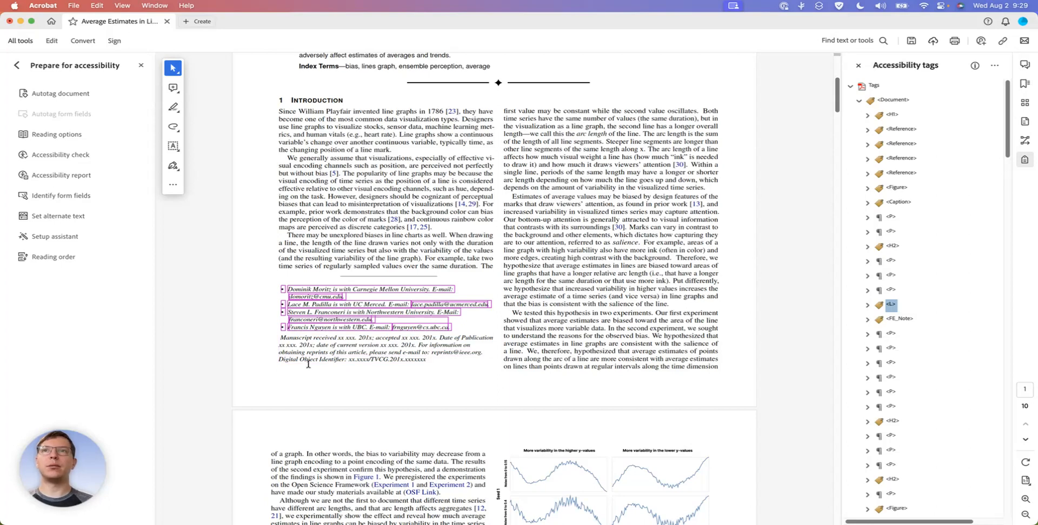
scroll(371, 291, "up", 5)
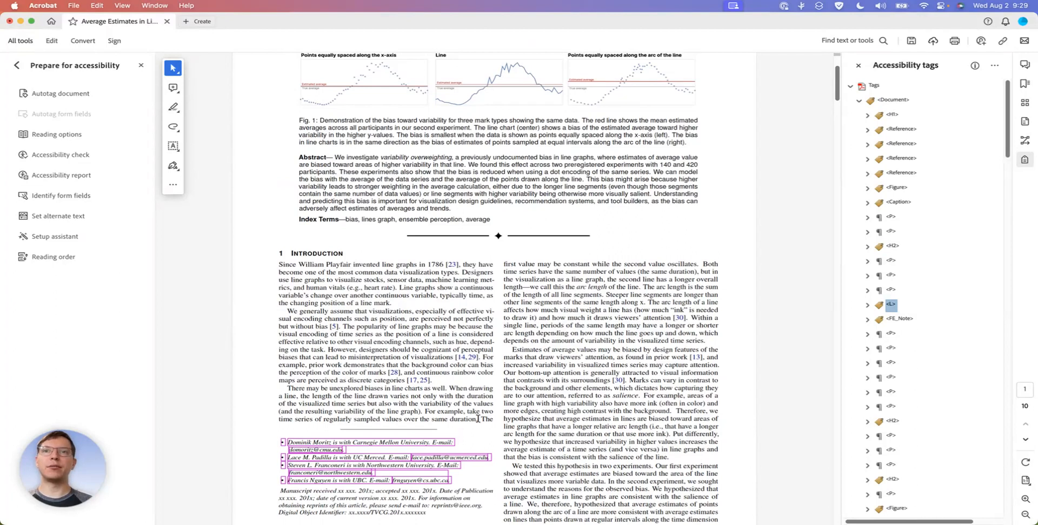
left_click(888, 291)
left_click(889, 306)
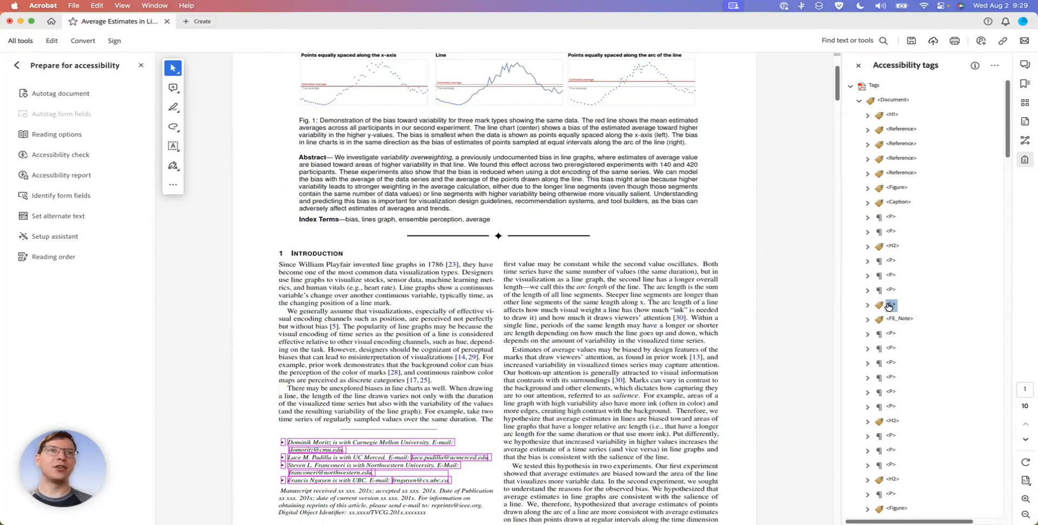
Move the author affiliation list's L tag up between the last author's Reference tag and the Fig. 1 Figure tag
scroll(658, 241, "up", 4)
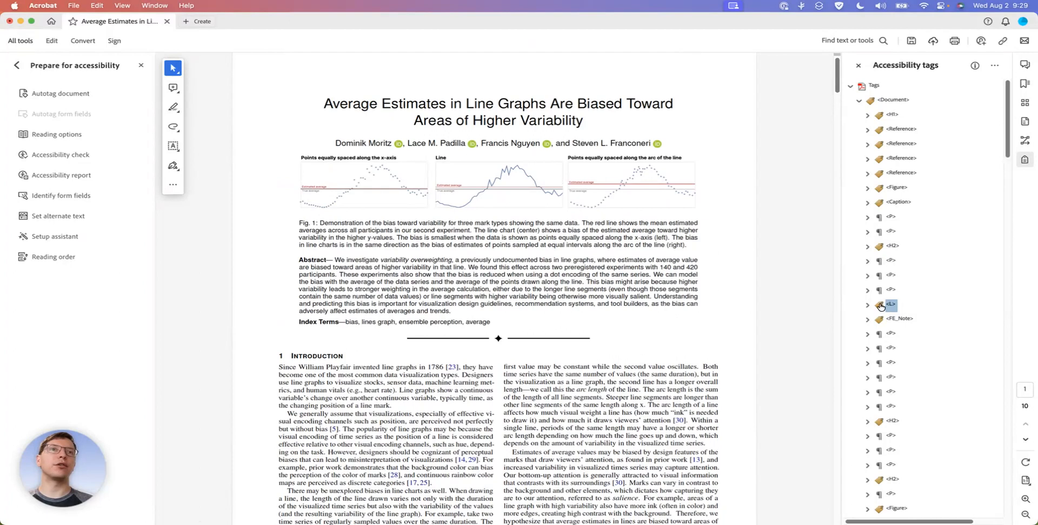
left_click_drag(892, 181, 890, 183)
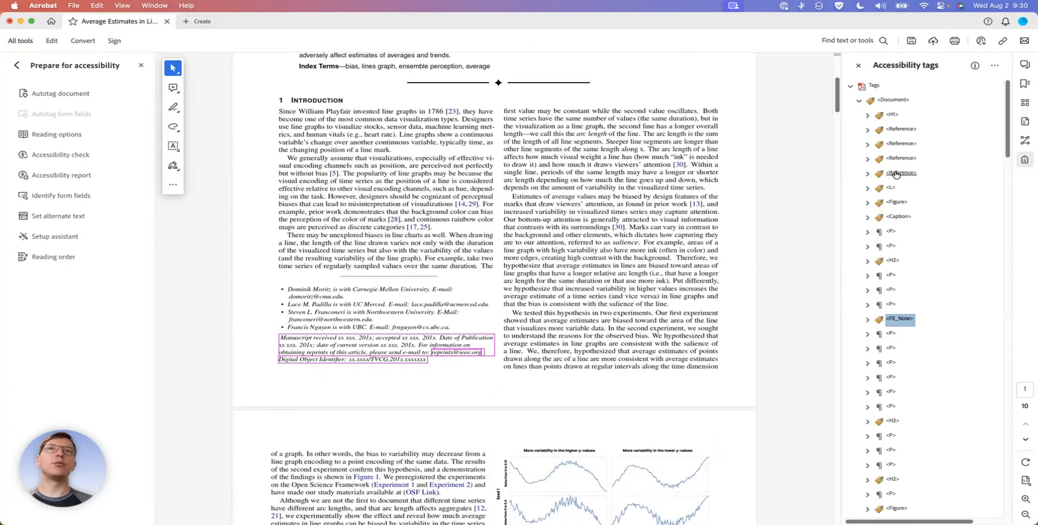
left_click(896, 173)
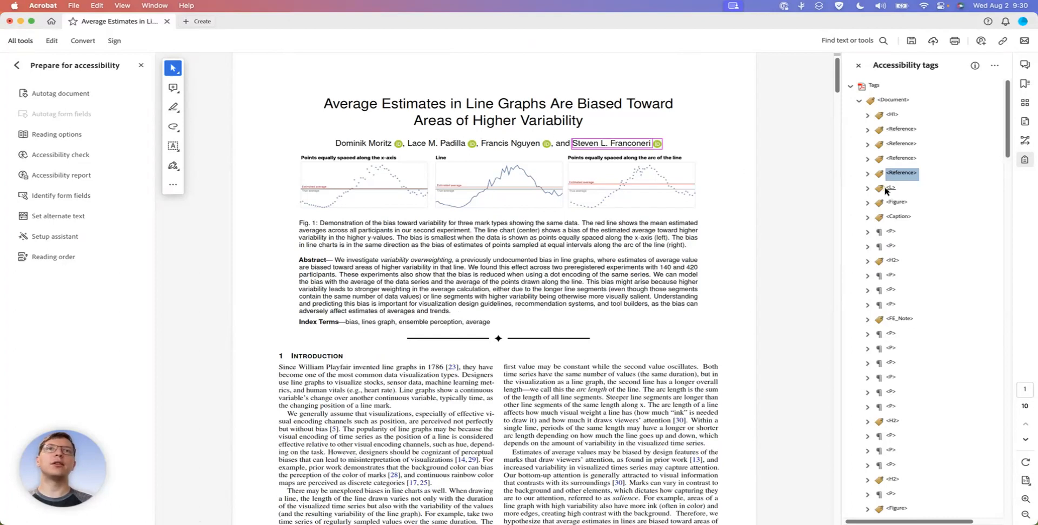
left_click(892, 189)
left_click(895, 203)
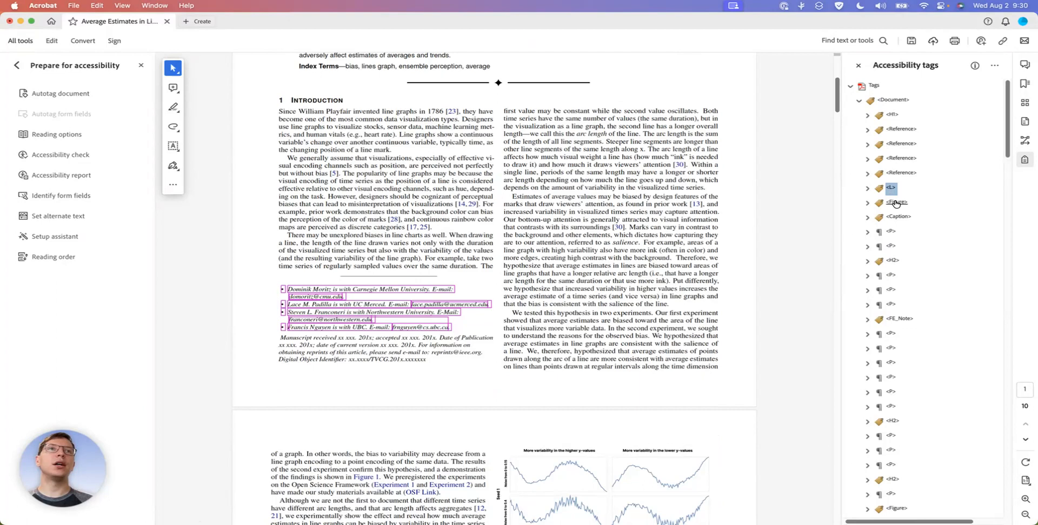
Go through the tags from the Fig. 1 figure to the manuscript footnote's FE_Note tag to check the reading order
key("Down")
key("Down")
key("Down")
key("Down")
key("Down")
key("Down")
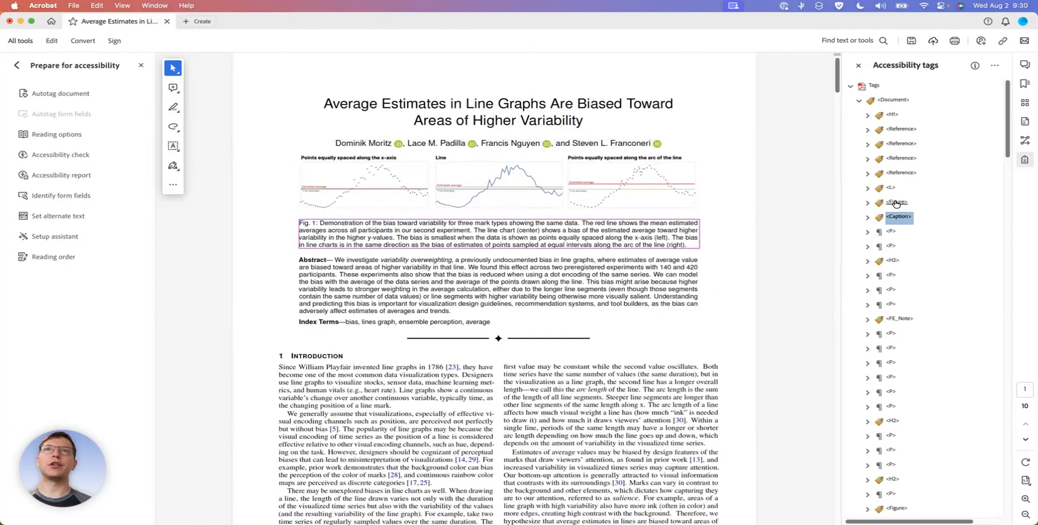
key("Down")
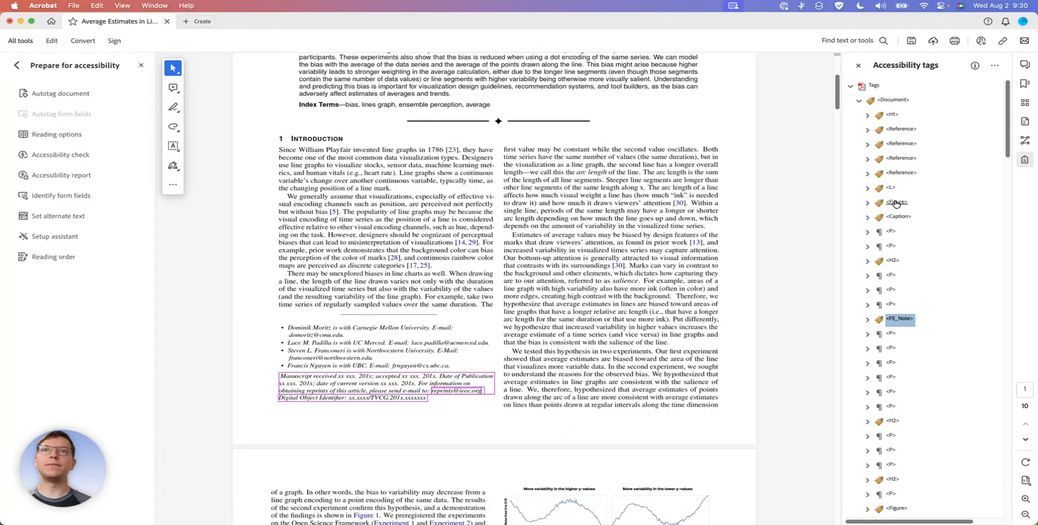
key("Down")
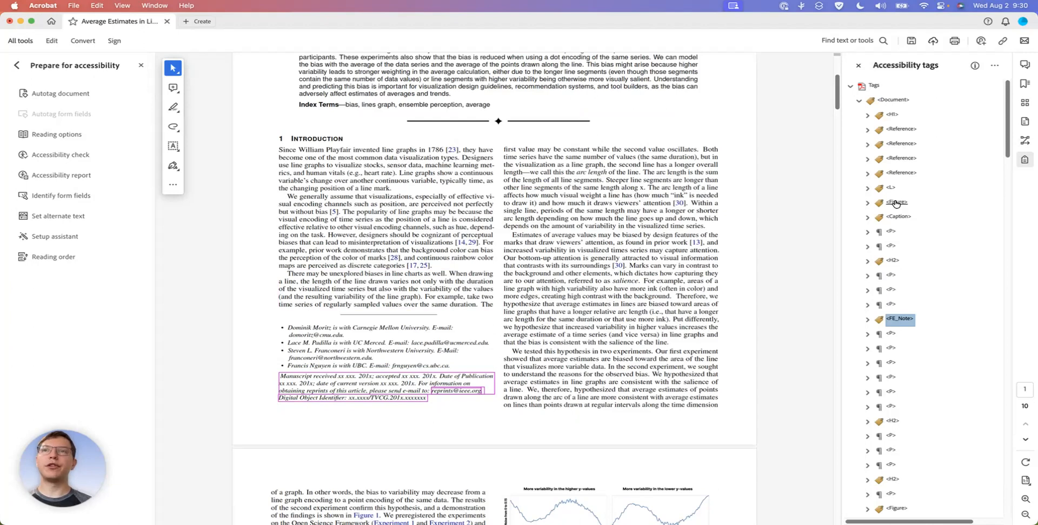
Move the manuscript footnote's FE_Note tag up to directly after the title's H1 tag, before the first author's Reference tag
scroll(714, 224, "up", 2)
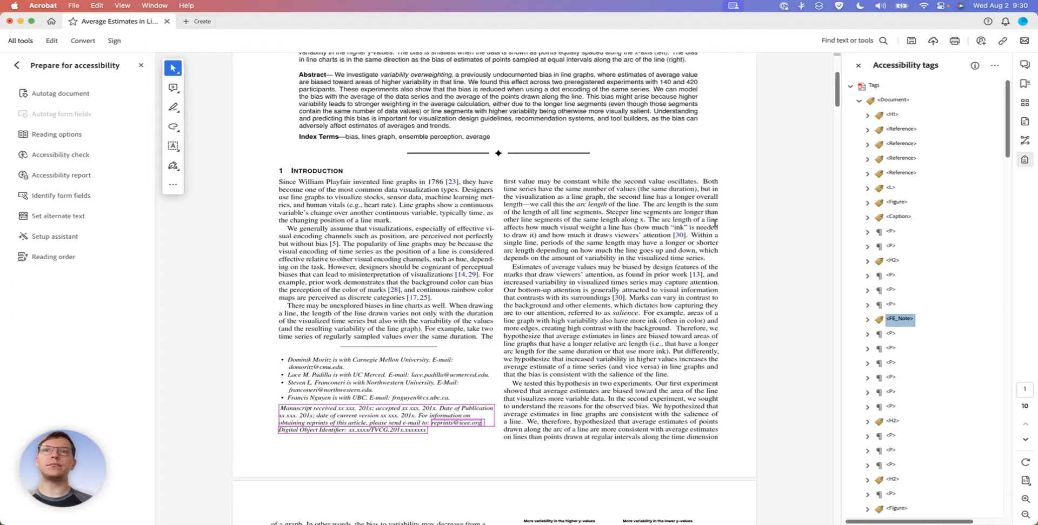
scroll(715, 224, "up", 6)
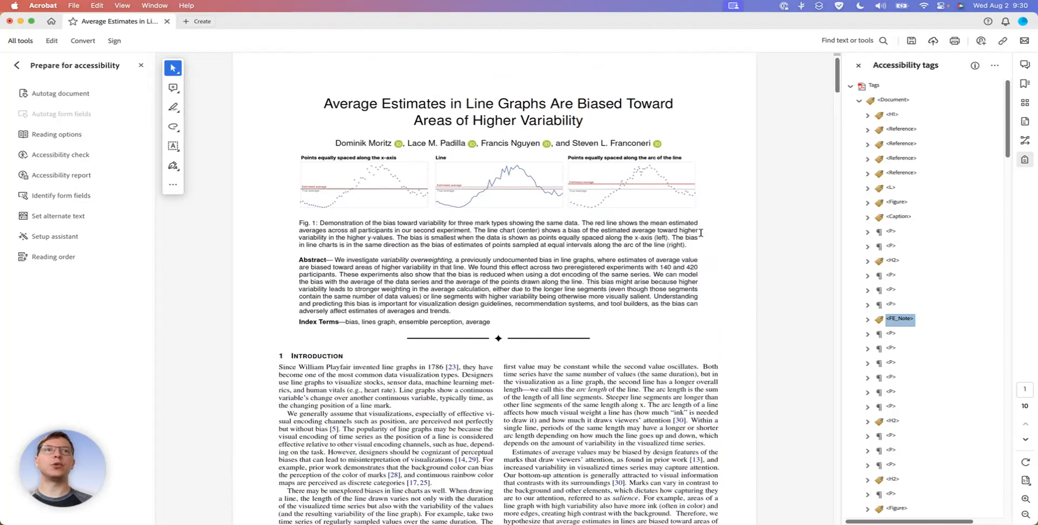
scroll(559, 388, "down", 3)
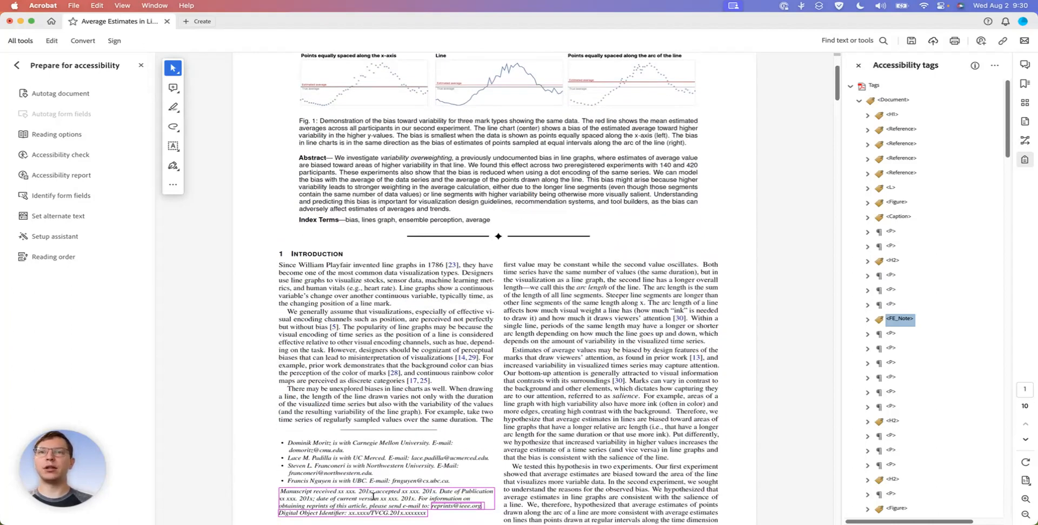
scroll(373, 496, "down", 3)
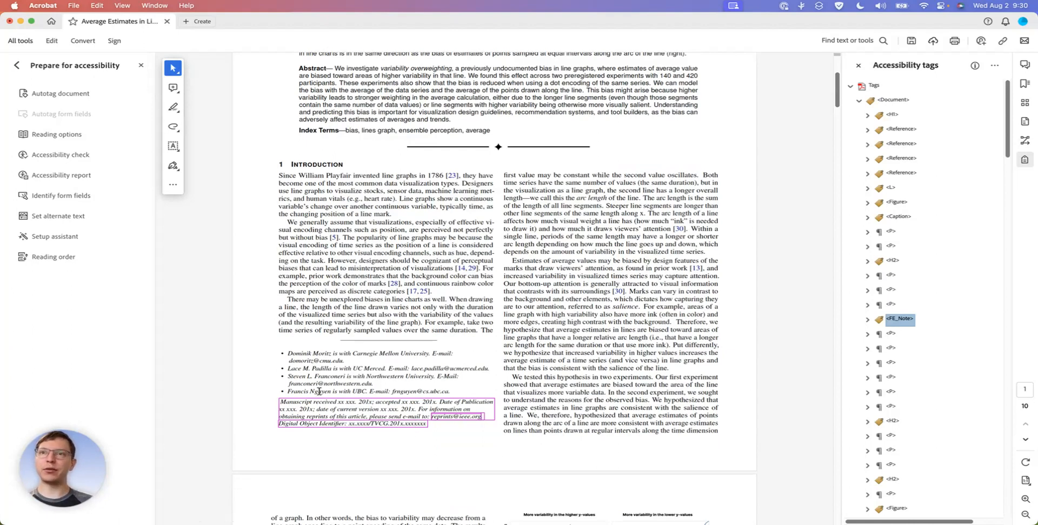
scroll(377, 413, "up", 3)
scroll(377, 412, "up", 4)
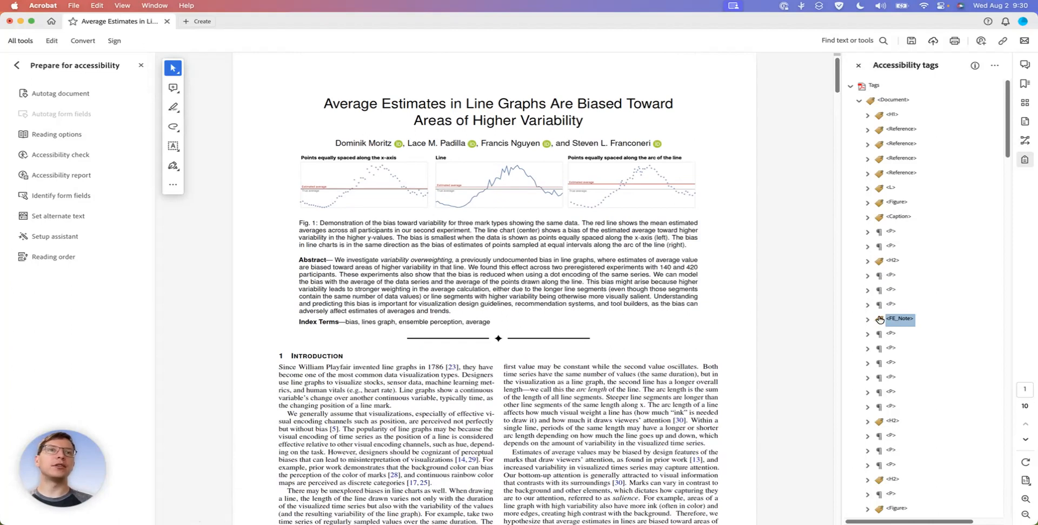
left_click_drag(880, 320, 879, 129)
left_click(879, 116)
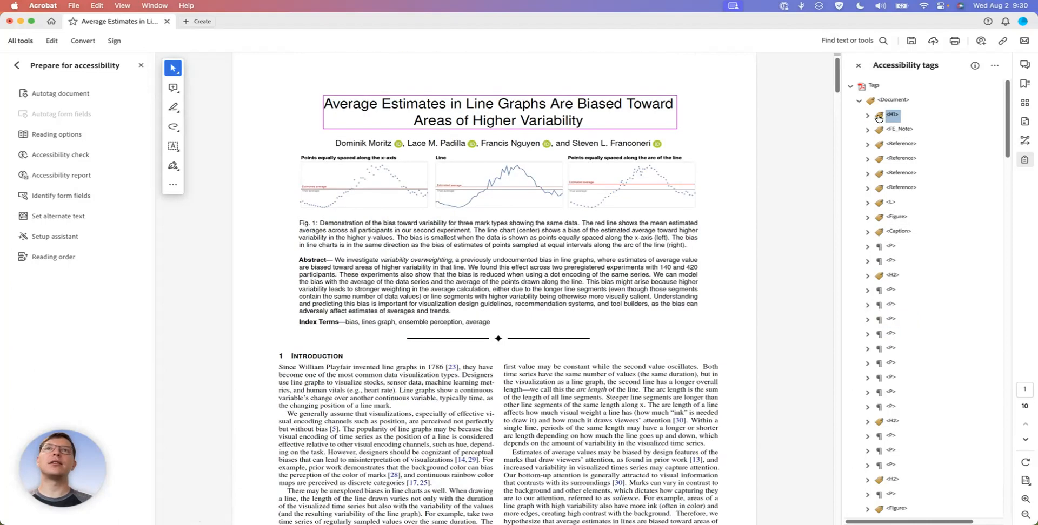
Check the tag order from the title through the FE_Note and the author Reference tags to the affiliation list
left_click(893, 130)
left_click(893, 115)
key("Down")
key("Down")
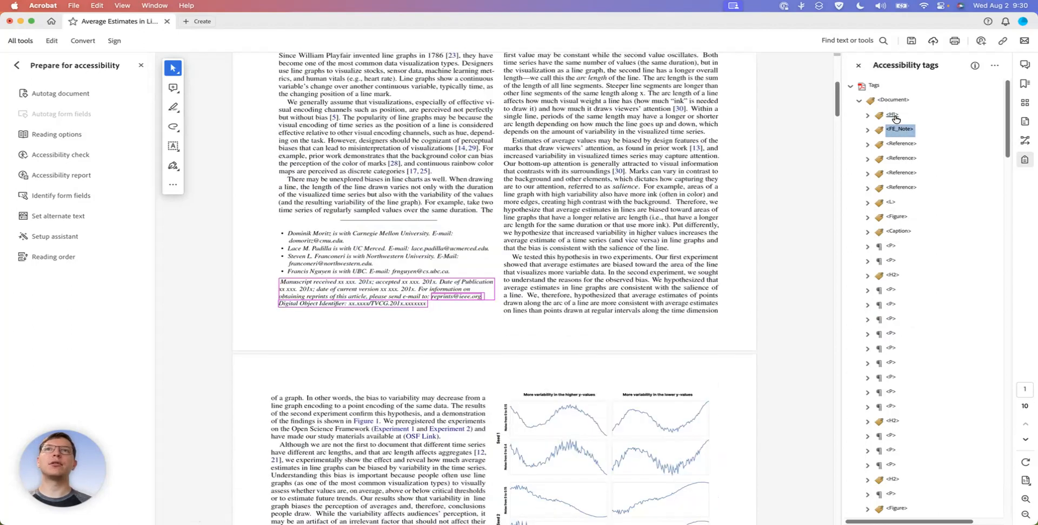
key("Down")
key("Down")
key("Down")
key("Down")
key("Up")
key("Down")
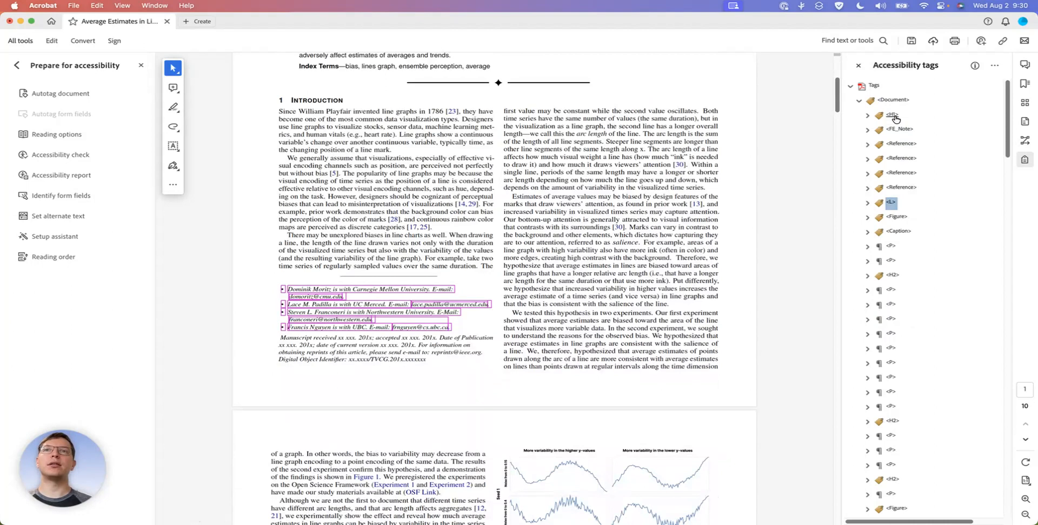
Go through the tags from the Fig. 1 figure to the first paragraph on page 2, checking the reading order
key("Down")
key("Down")
key("Down")
key("Down")
key("Down")
key("Down")
key("Down")
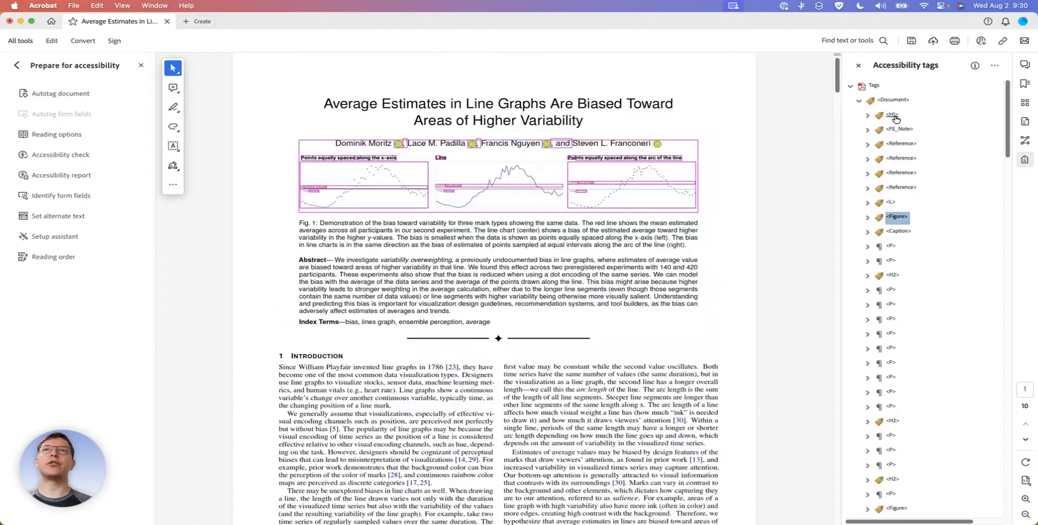
key("Down")
key("Down")
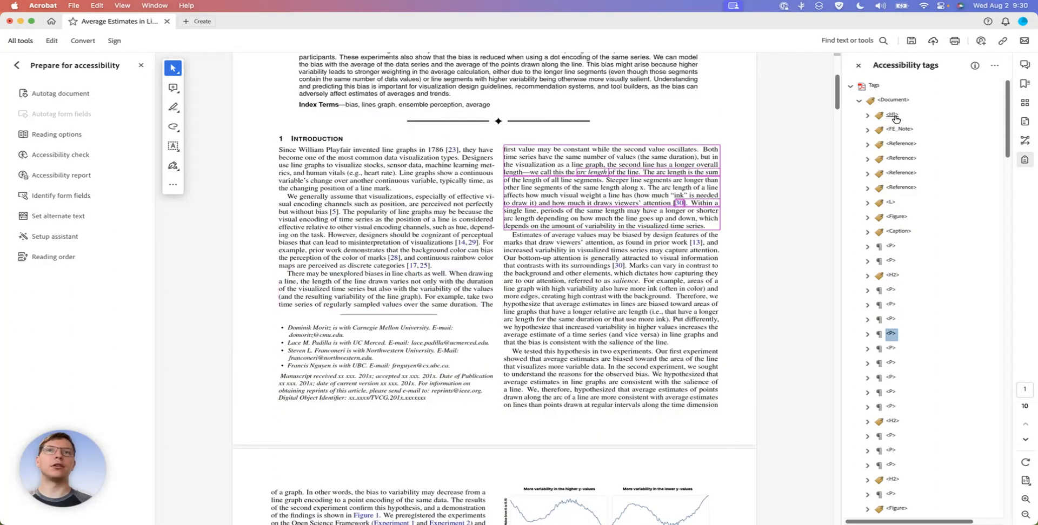
key("Down")
key("Down")
key("Down")
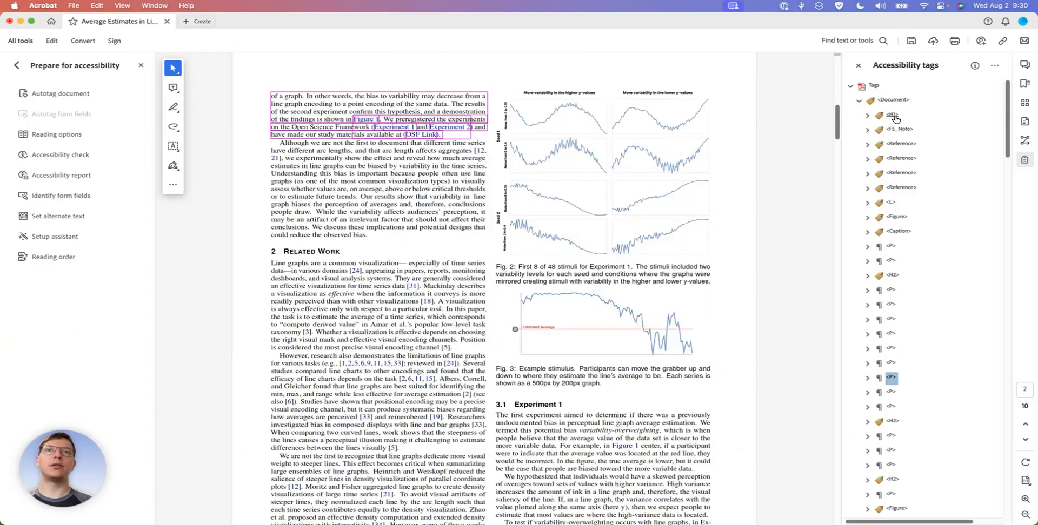
Save the document and check the tag of the second paragraph on page 2
left_click(783, 195)
key("super+s")
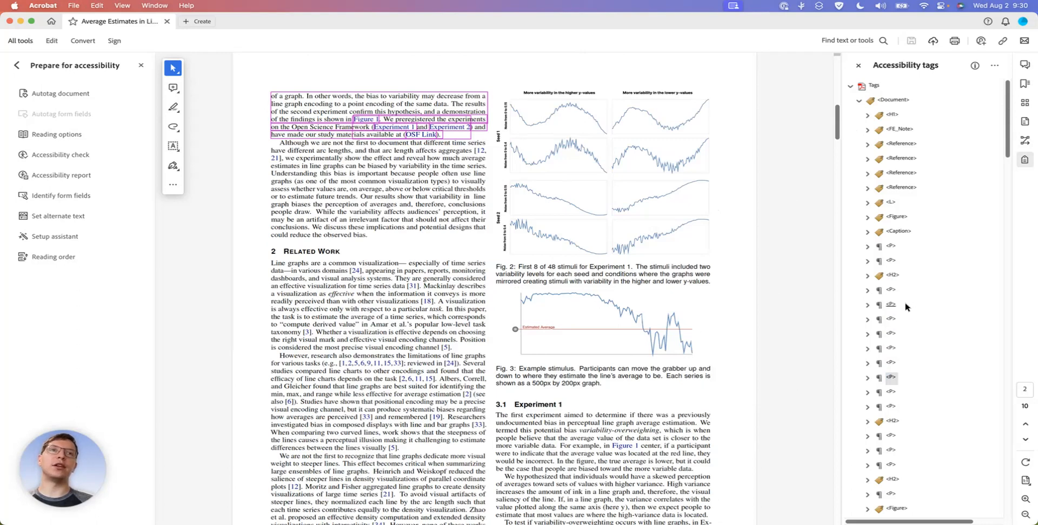
left_click(891, 393)
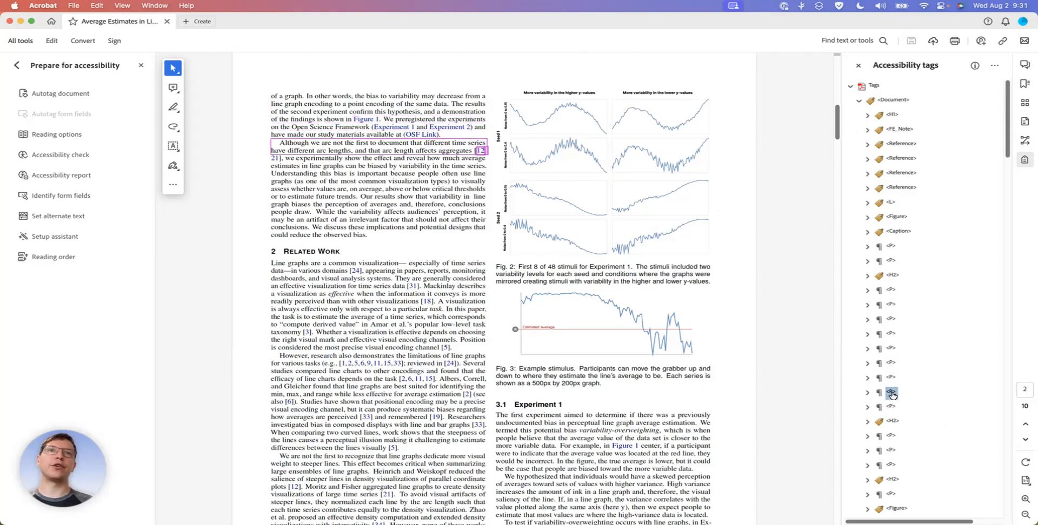
Locate the Figure tag of Fig. 1 and inspect the content nested inside it
left_click(896, 218)
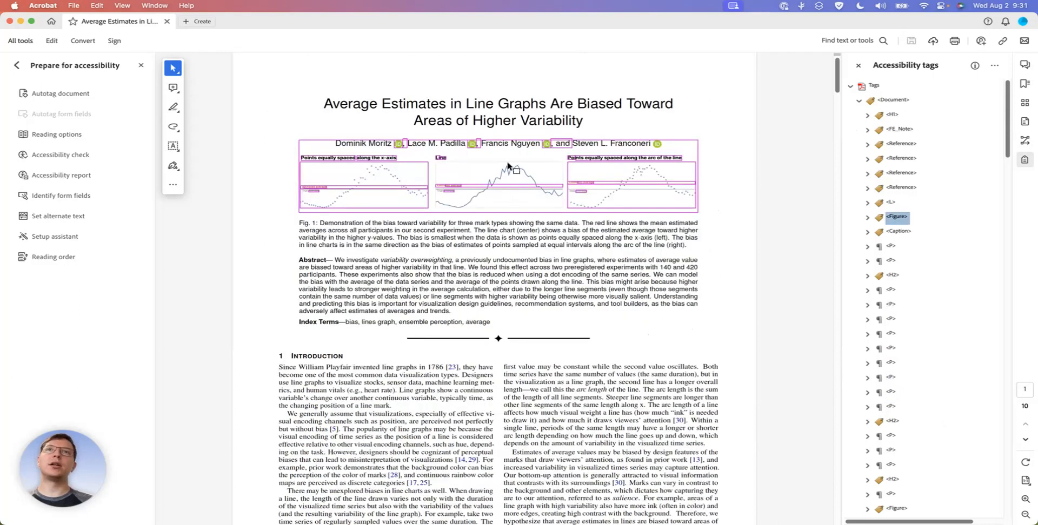
left_click(867, 218)
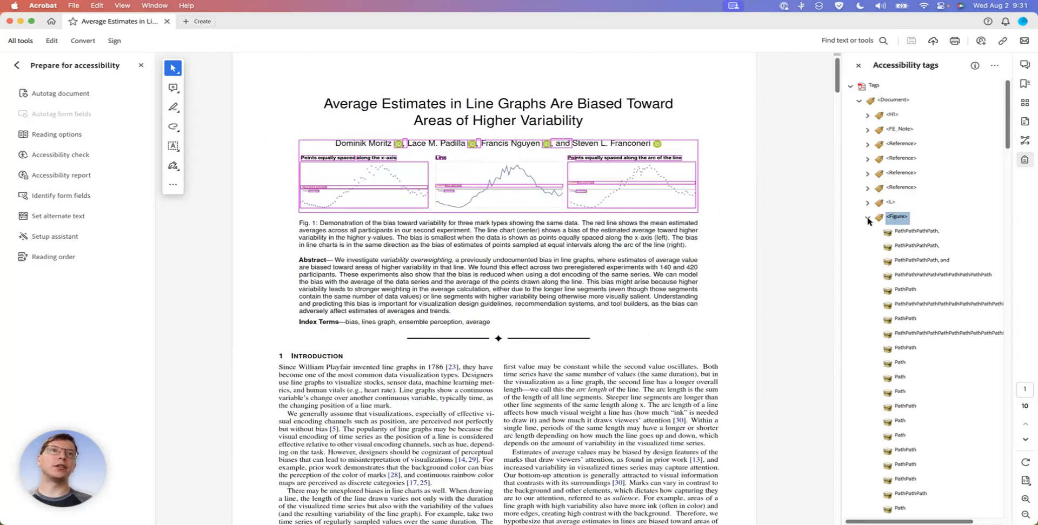
left_click(867, 218)
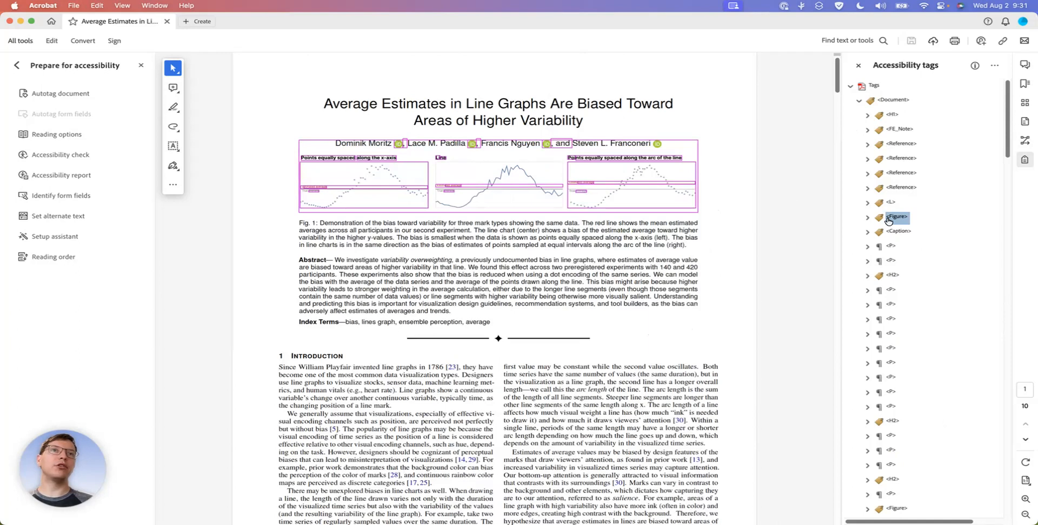
Copy the Fig. 1 alt description from the LaTeX source in Overleaf into the Figure tag's alternate text for images in Acrobat
right_click(889, 221)
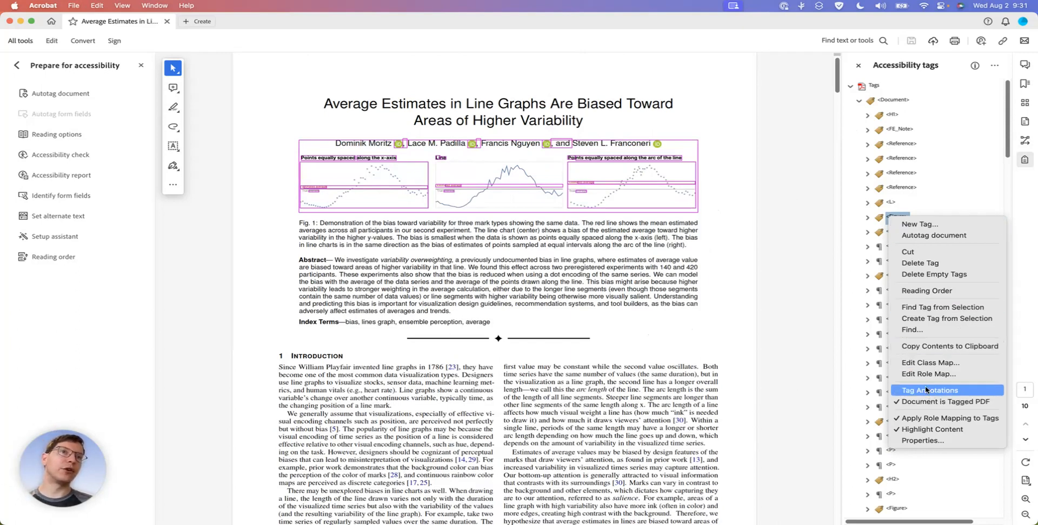
left_click(937, 441)
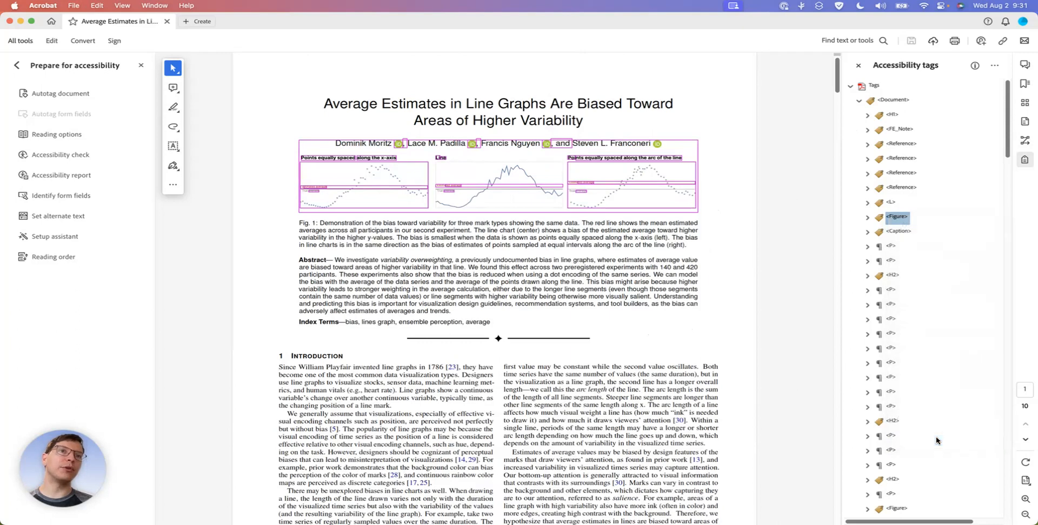
left_click(544, 227)
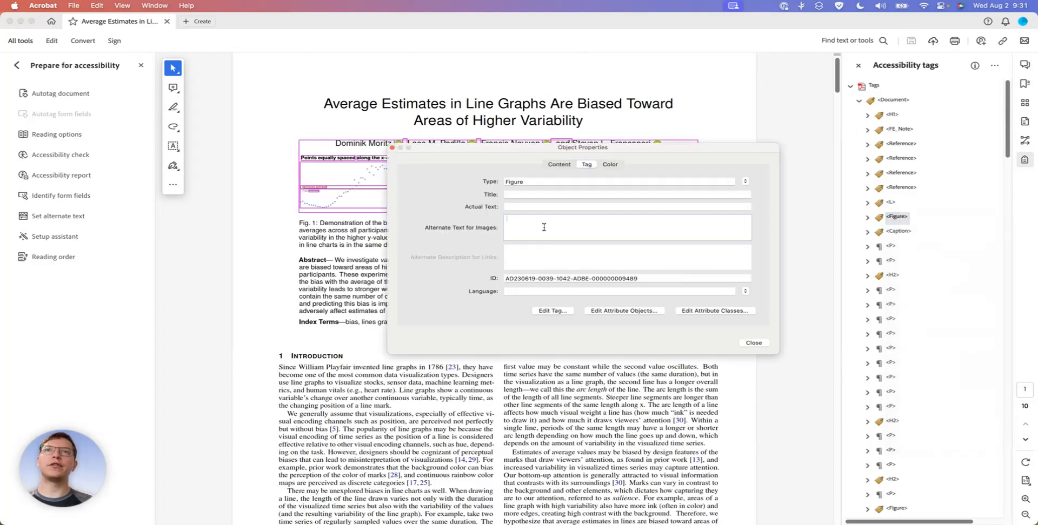
key("super+Tab")
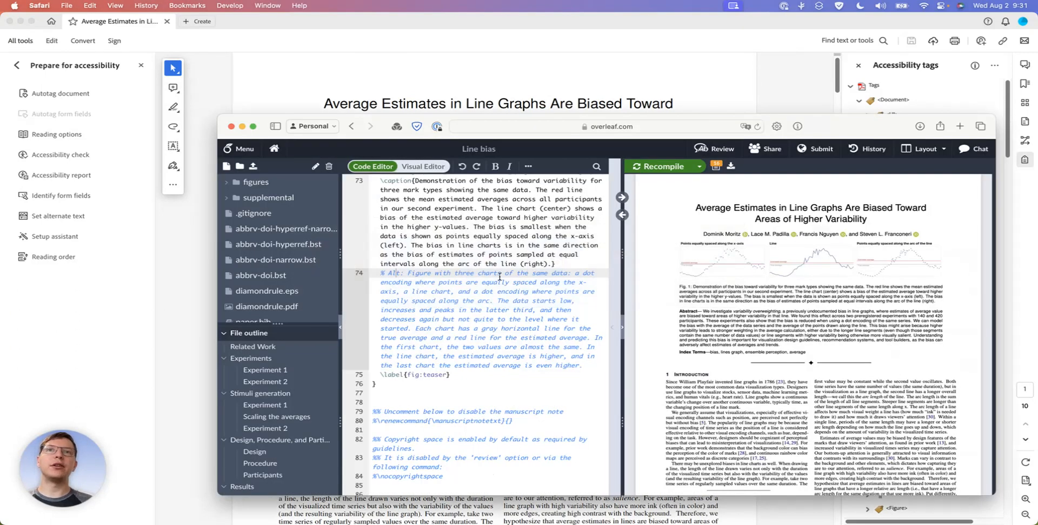
left_click_drag(408, 273, 585, 365)
key("super+c")
key("super+Tab")
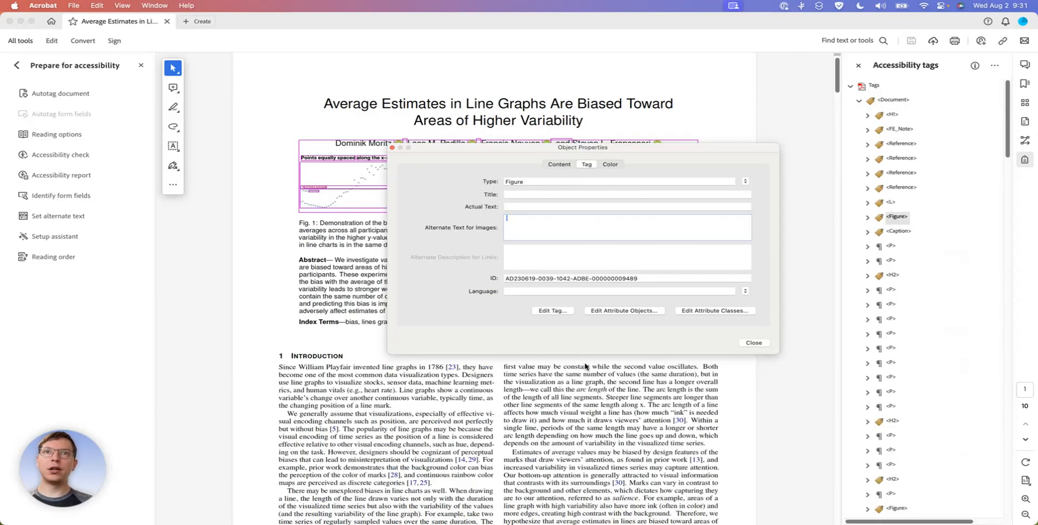
key("super+v")
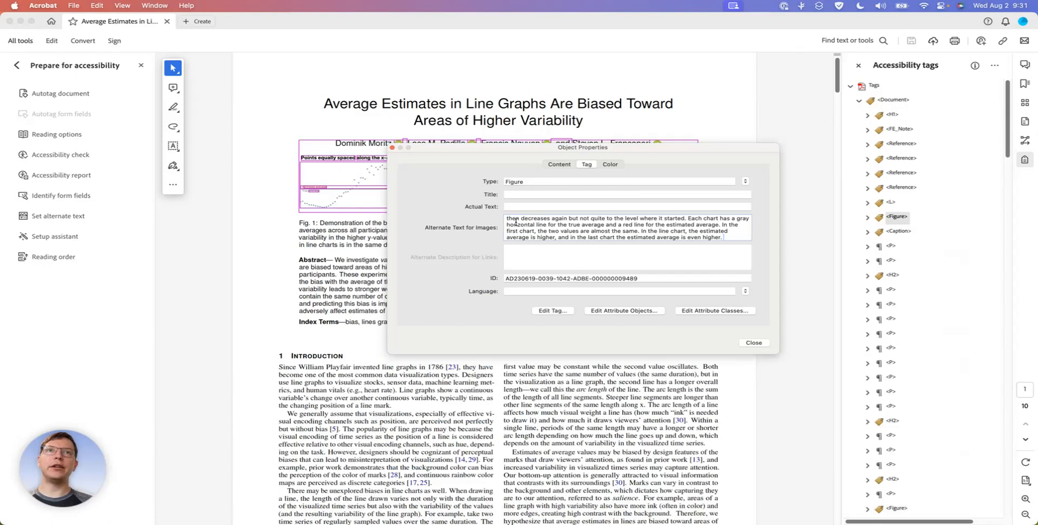
left_click(753, 343)
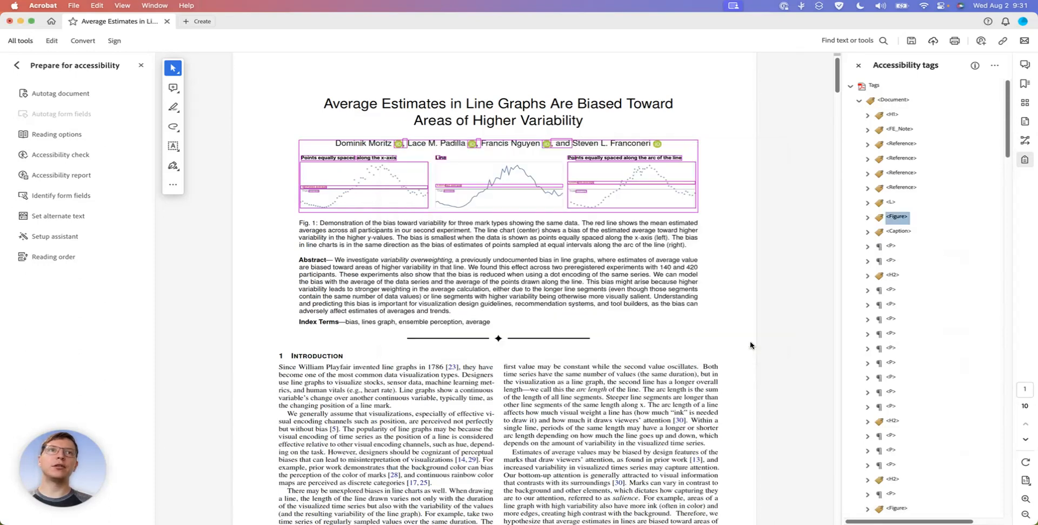
Reopen the Fig. 1 Figure tag's properties to verify its alternate text, and close them again
right_click(897, 217)
left_click(932, 436)
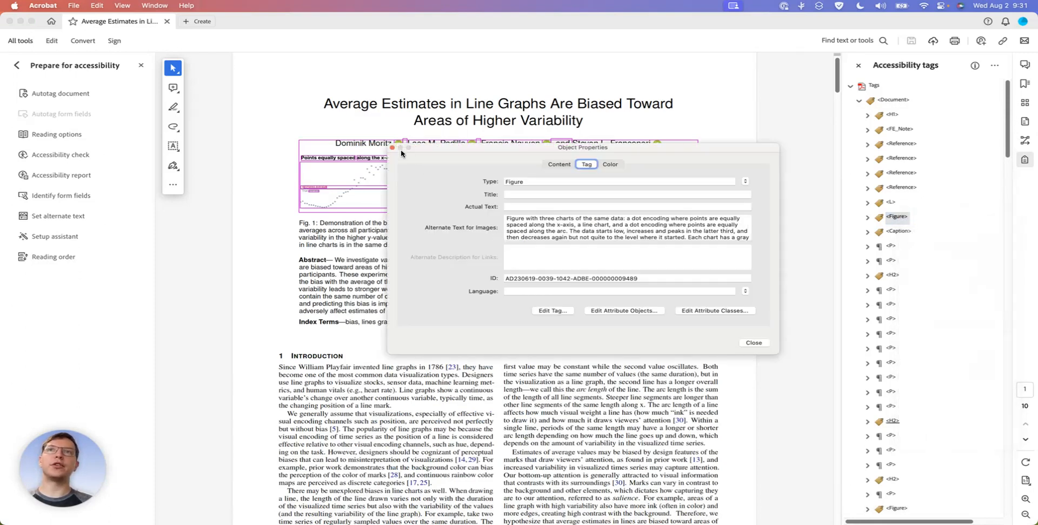
left_click(392, 149)
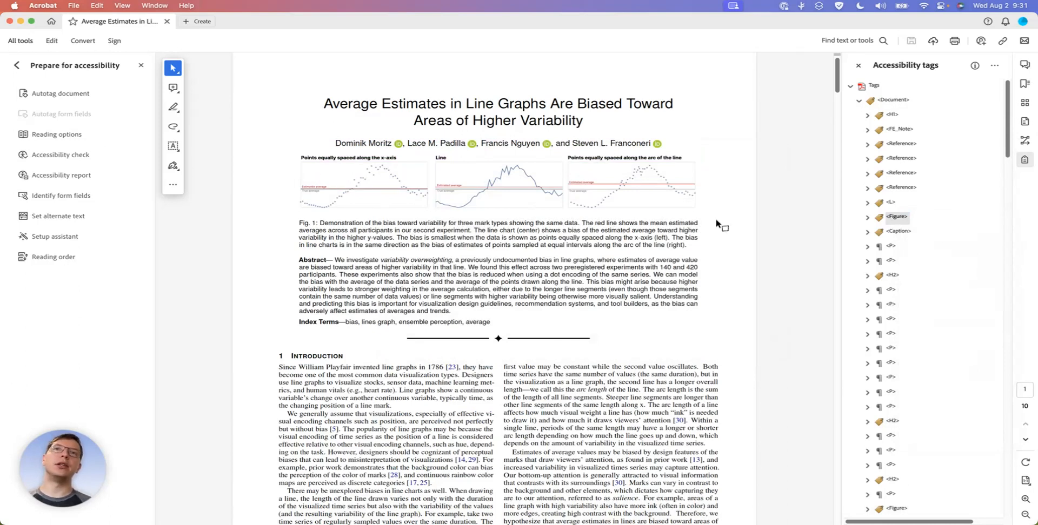
Go through the tags from the Fig. 1 caption to the Related Work heading, checking reading order and tag types
left_click(891, 231)
key("Down")
key("Down")
key("Down")
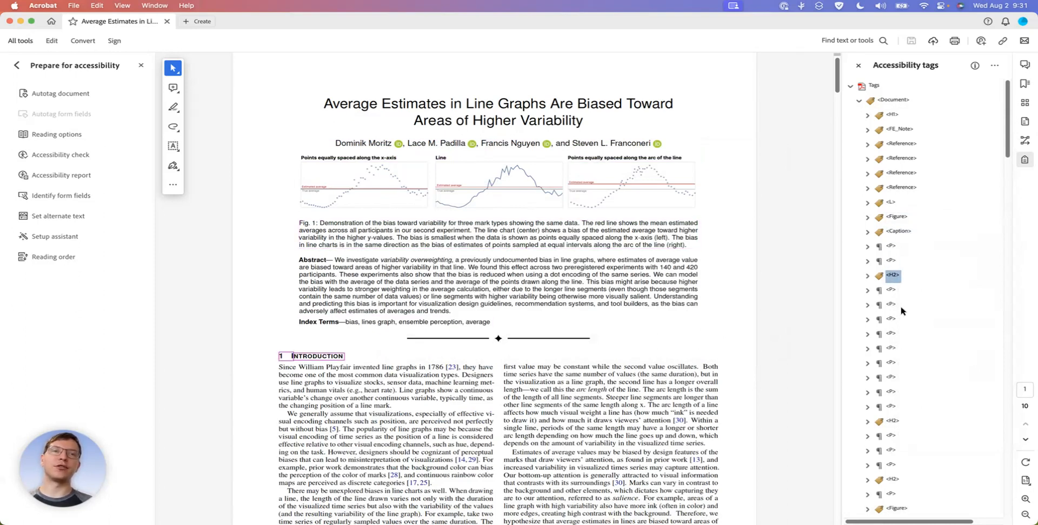
key("Down")
key("Down")
key("Down")
key("Down")
key("Down")
key("Down")
key("Down")
key("Down")
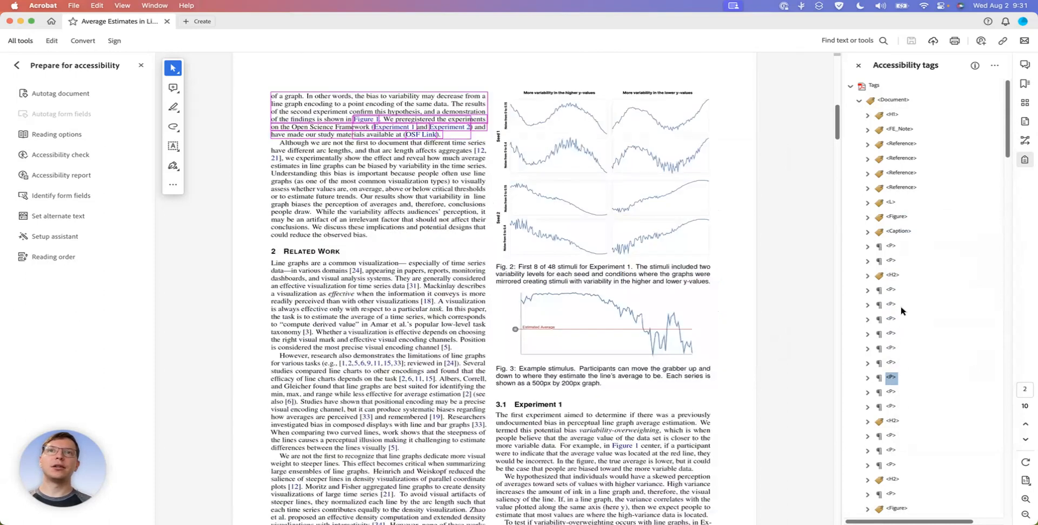
key("Down")
key("Down")
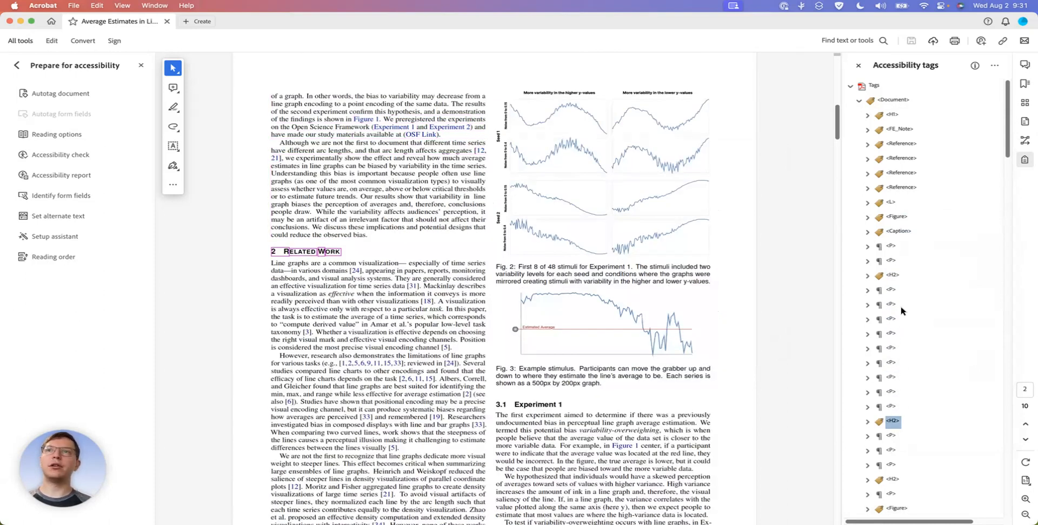
Check the tags from the Related Work paragraphs through the Experiments section to the caption of Fig. 2
key("Down")
key("Down")
key("Down")
key("Down")
key("Down")
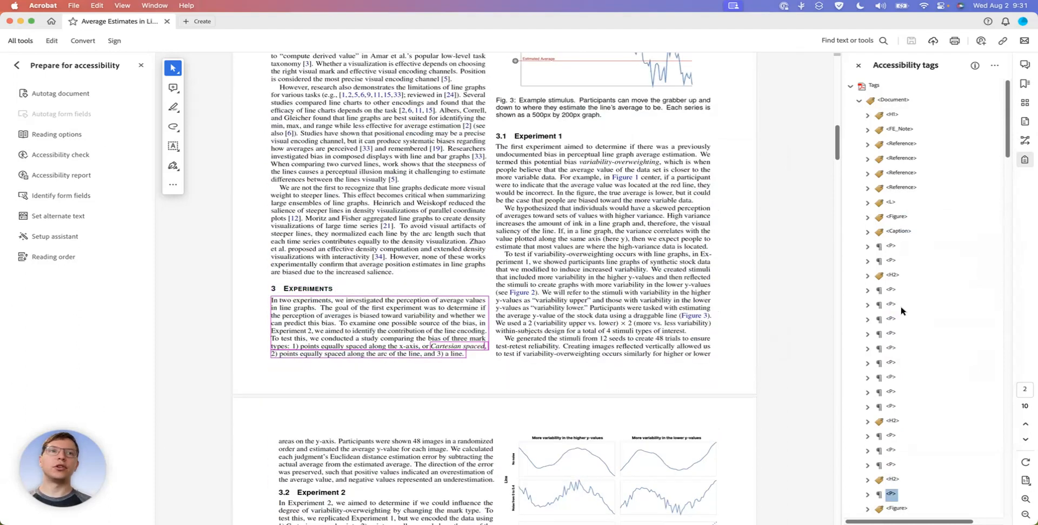
key("Up")
key("Down")
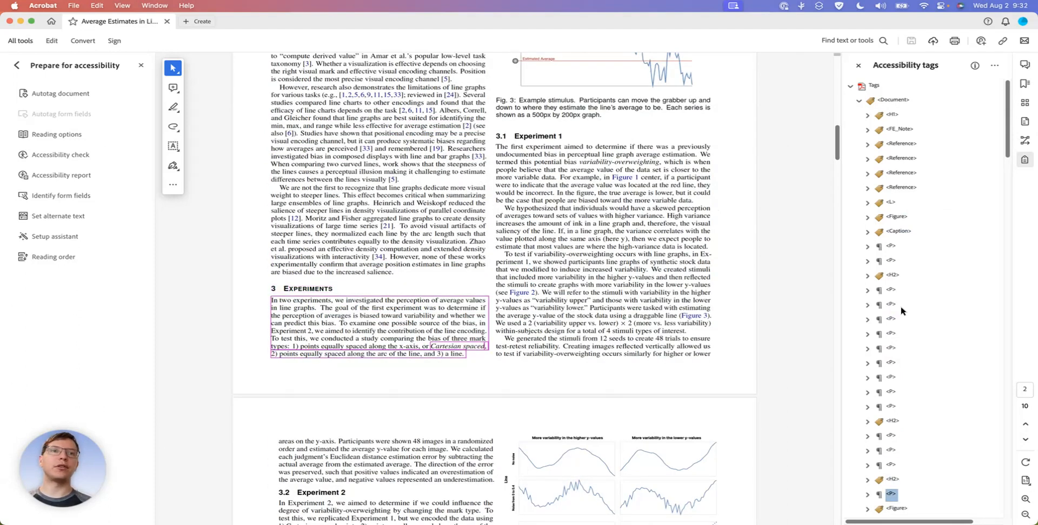
key("Down")
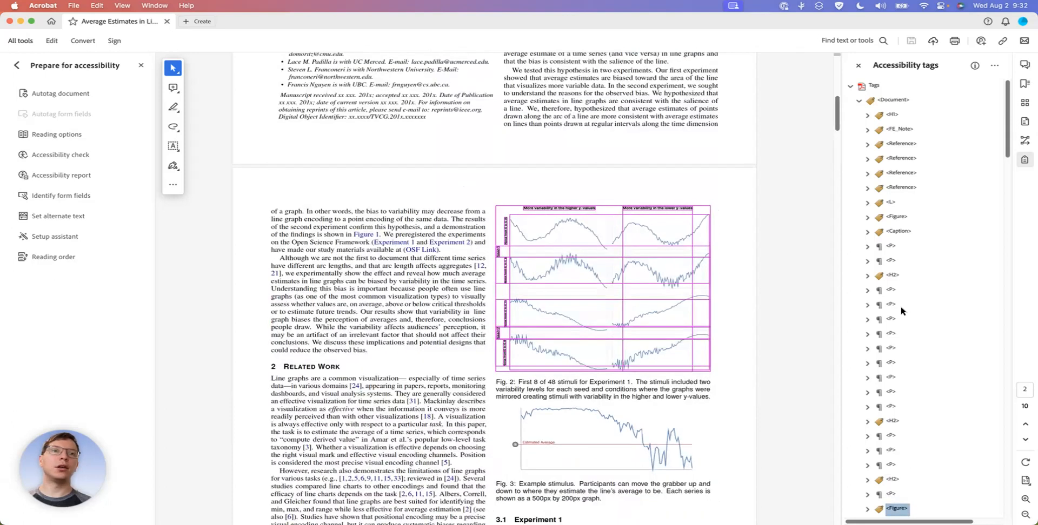
key("Down")
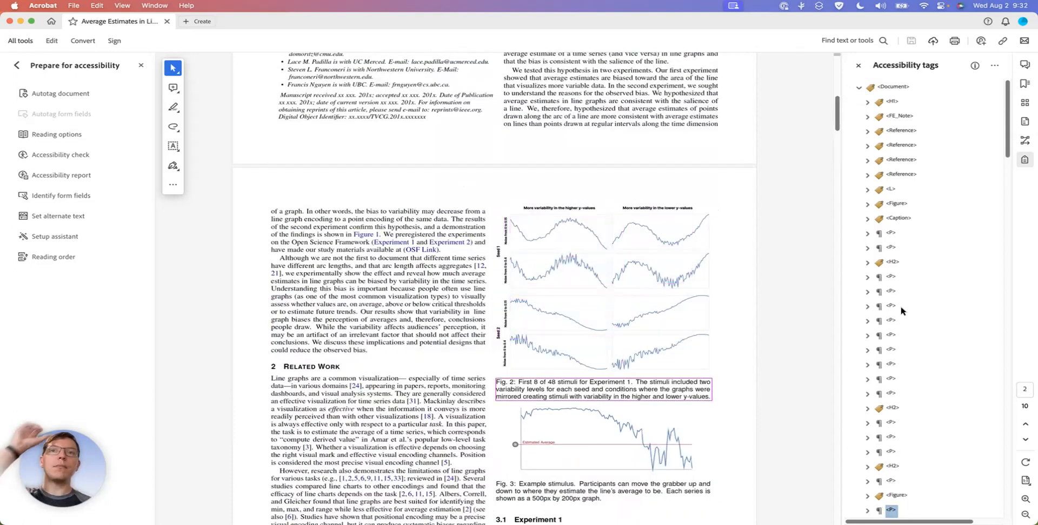
Change the tag type of the Fig. 2 caption text from Paragraph to Caption
scroll(901, 312, "down", 3)
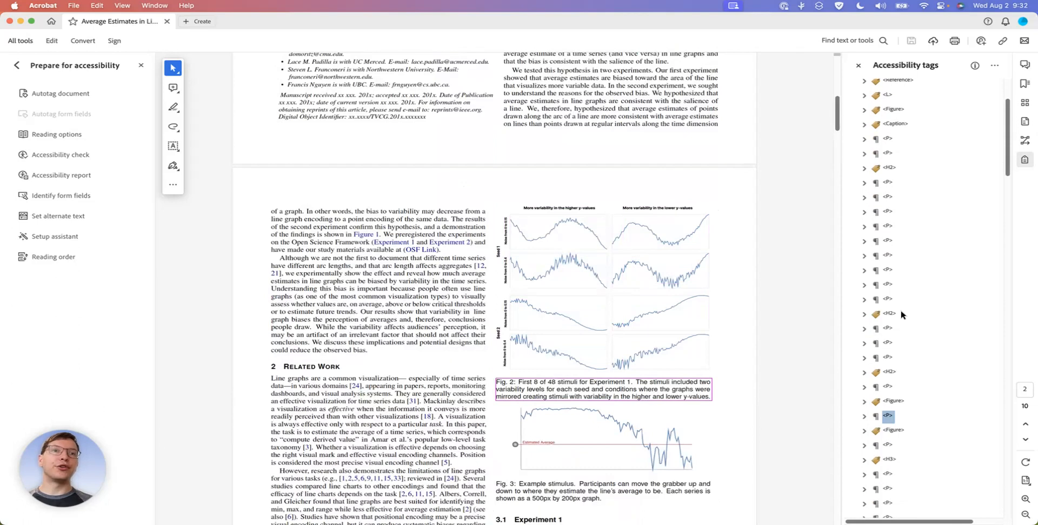
right_click(888, 417)
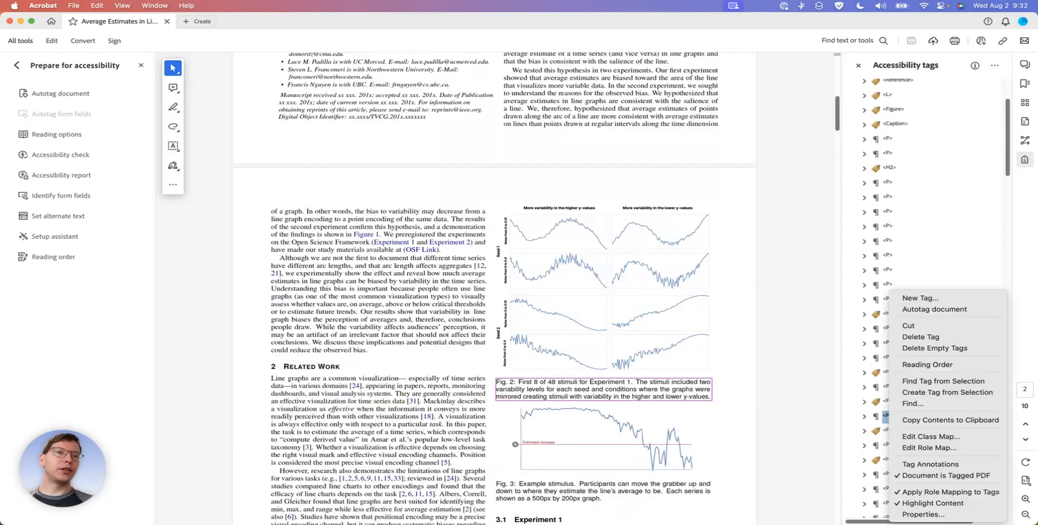
left_click(918, 514)
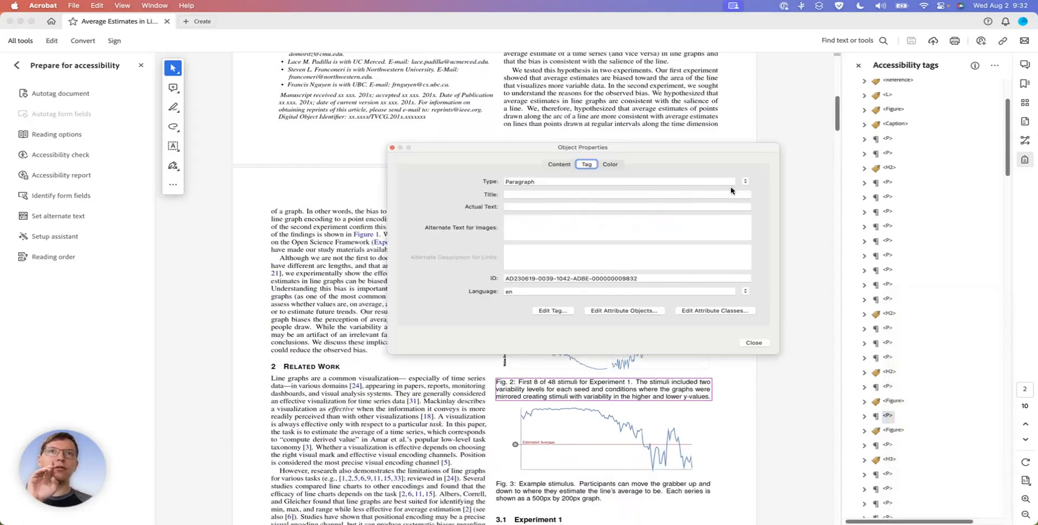
left_click(746, 183)
scroll(743, 182, "up", 3)
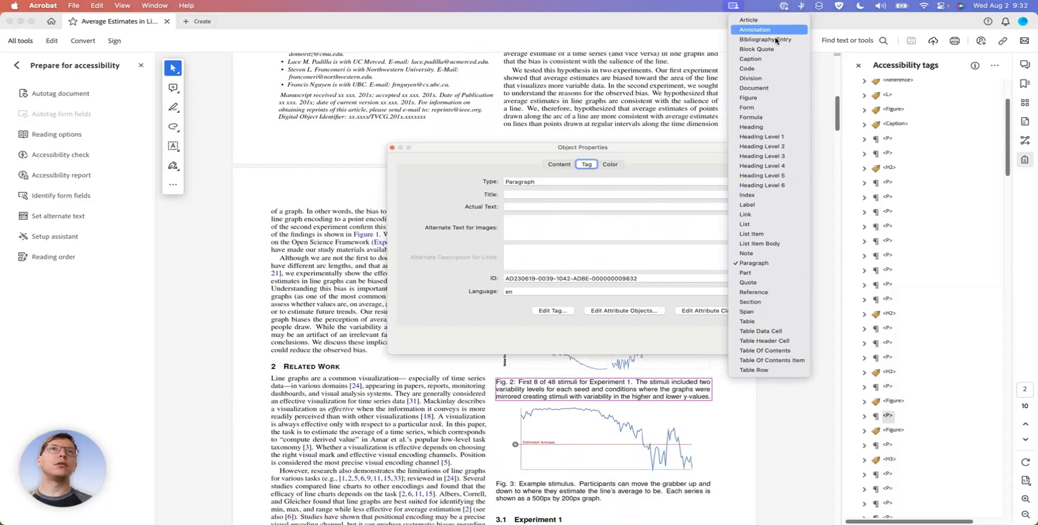
left_click(773, 61)
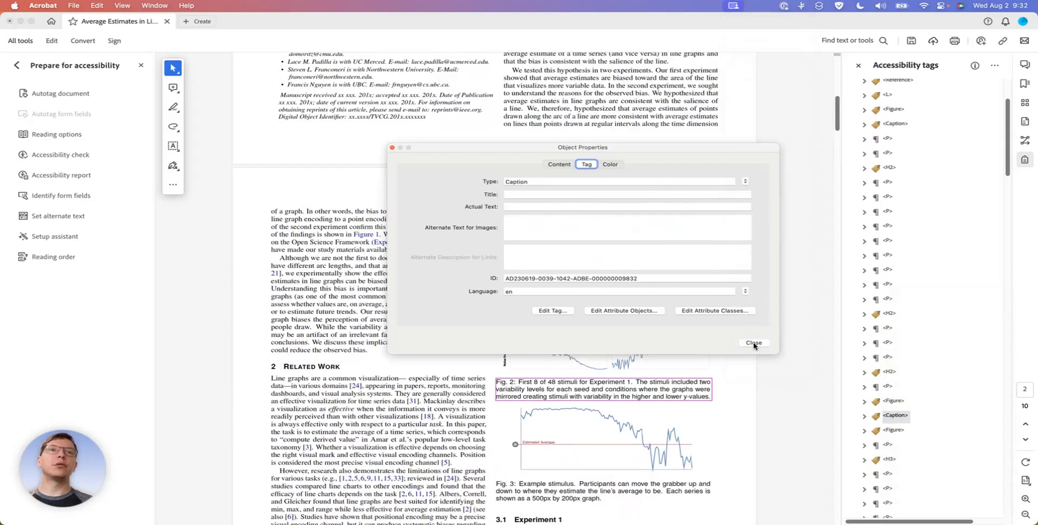
left_click(756, 350)
Check the Fig. 3 Figure tag and set the tag type of its caption text to Caption
left_click(892, 431)
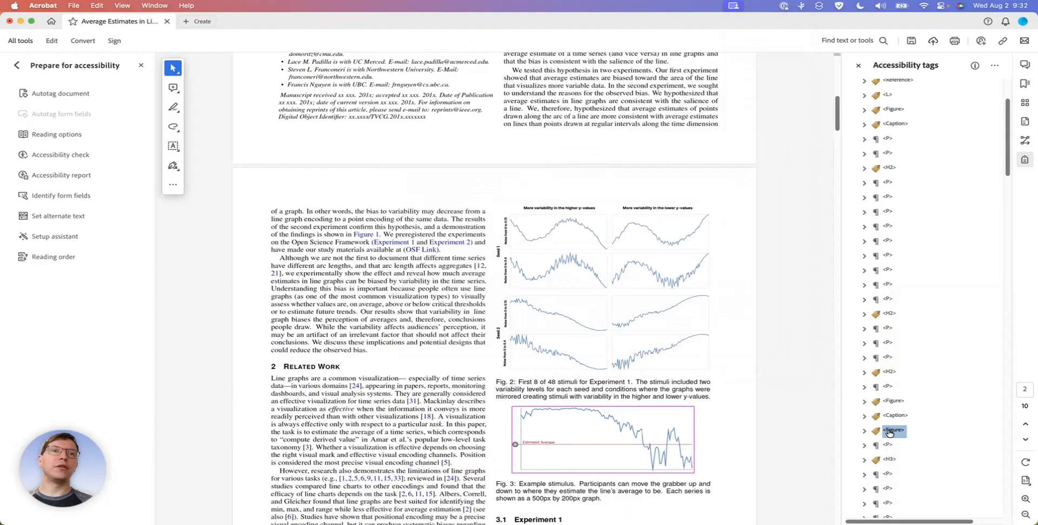
left_click(889, 445)
scroll(891, 433, "down", 2)
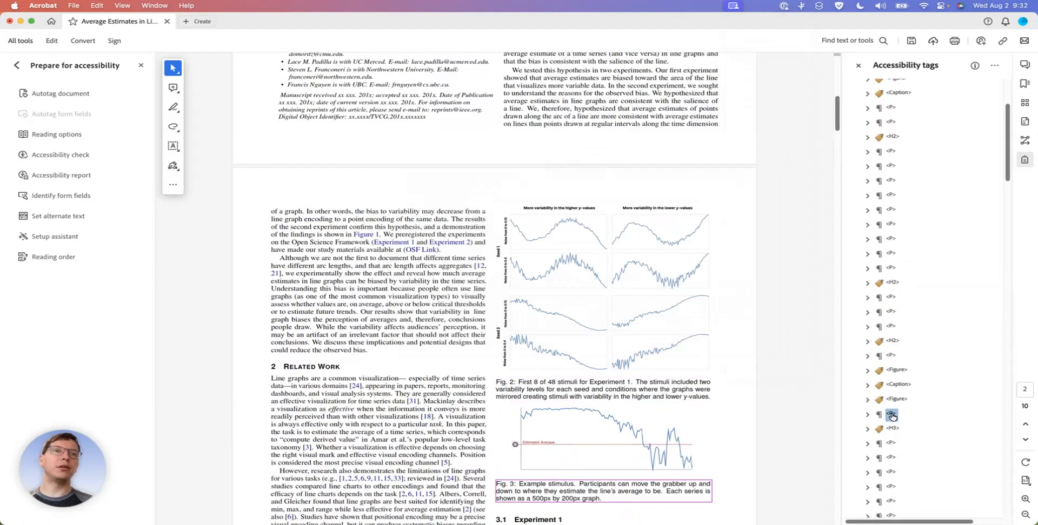
right_click(892, 416)
left_click(929, 514)
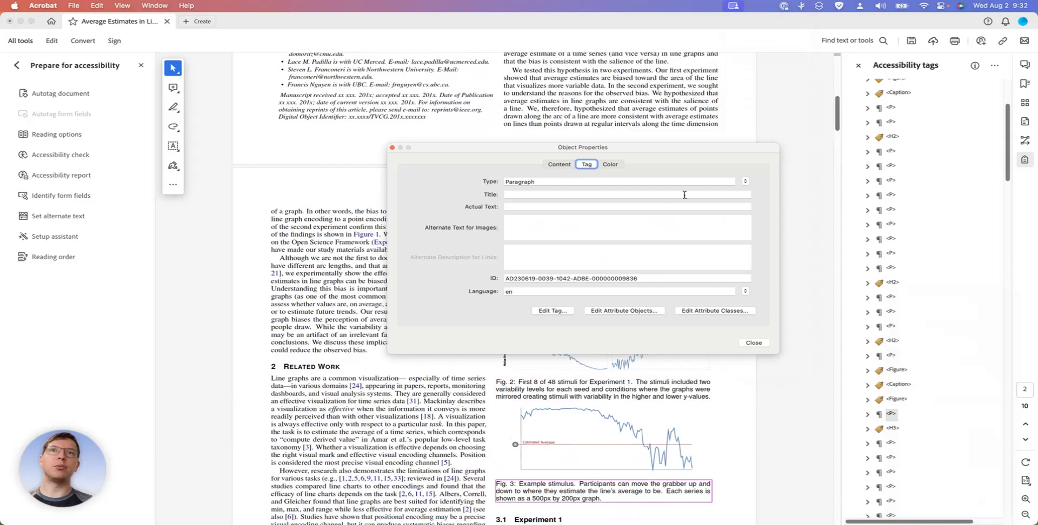
left_click(745, 182)
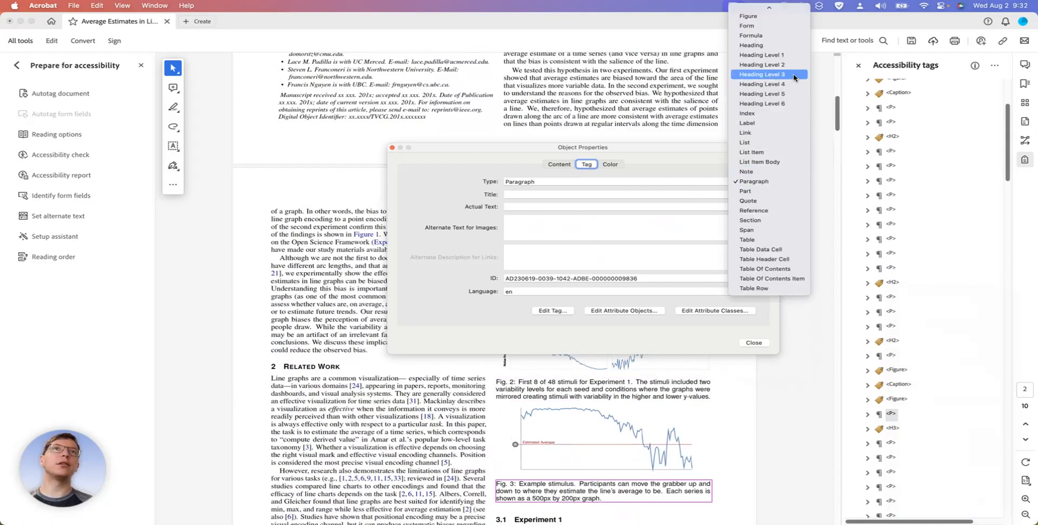
scroll(767, 40, "up", 3)
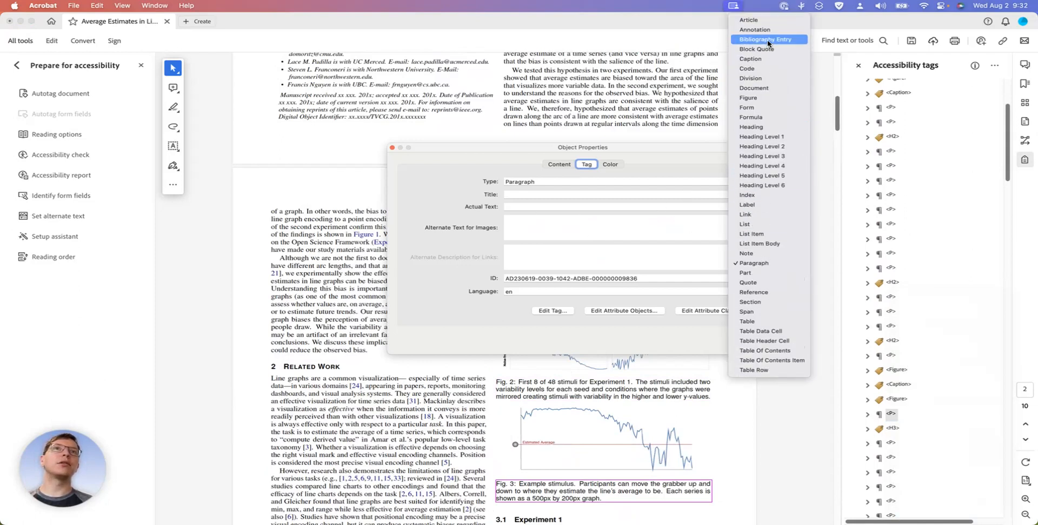
left_click(765, 61)
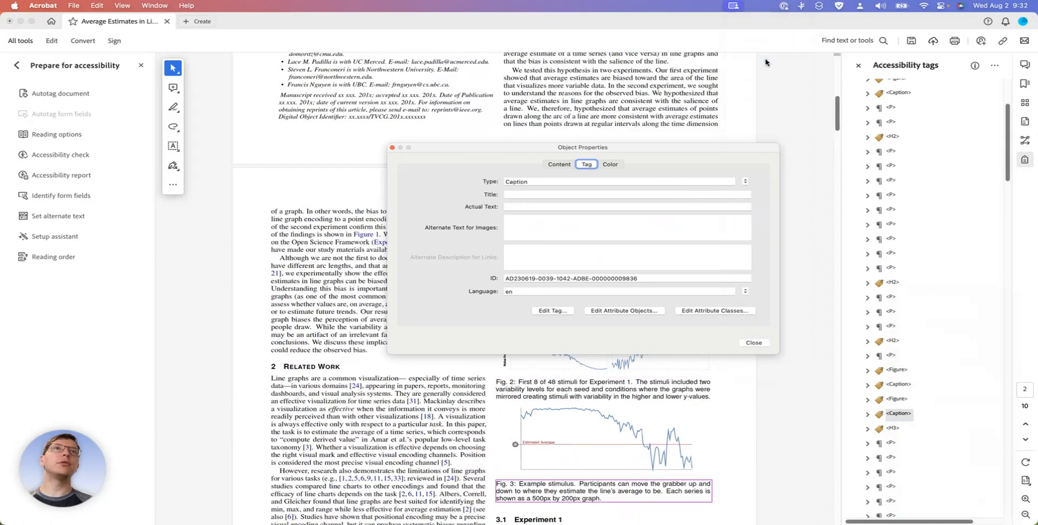
left_click(753, 343)
Check the tags from the 3.1 Experiment 1 heading through its paragraphs to the last one on page 2
scroll(751, 345, "down", 5)
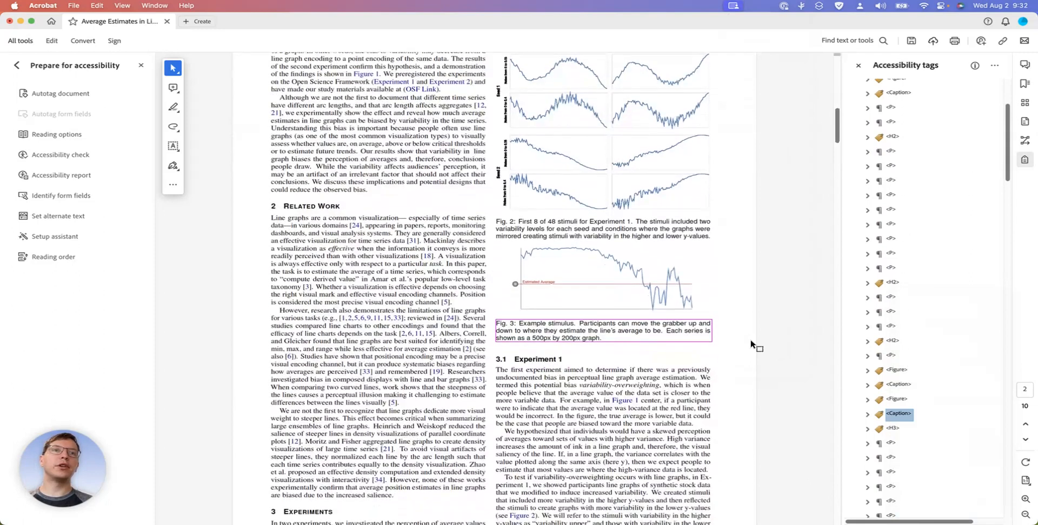
left_click(892, 428)
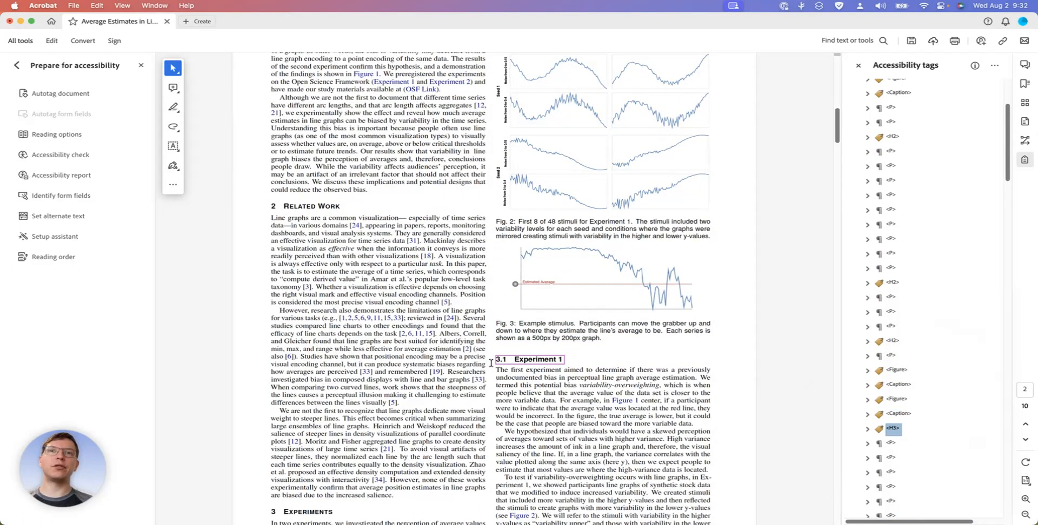
left_click(891, 443)
key("Down")
key("Down")
key("Down")
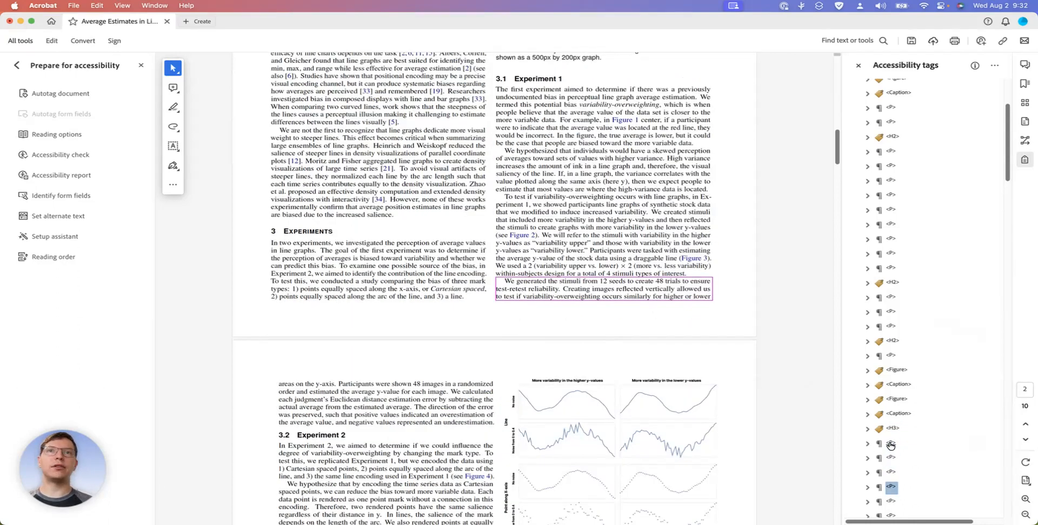
Check the tags from the first paragraph on page 3 through Experiment 2 and Stimuli Generation to equation (1)
key("Down")
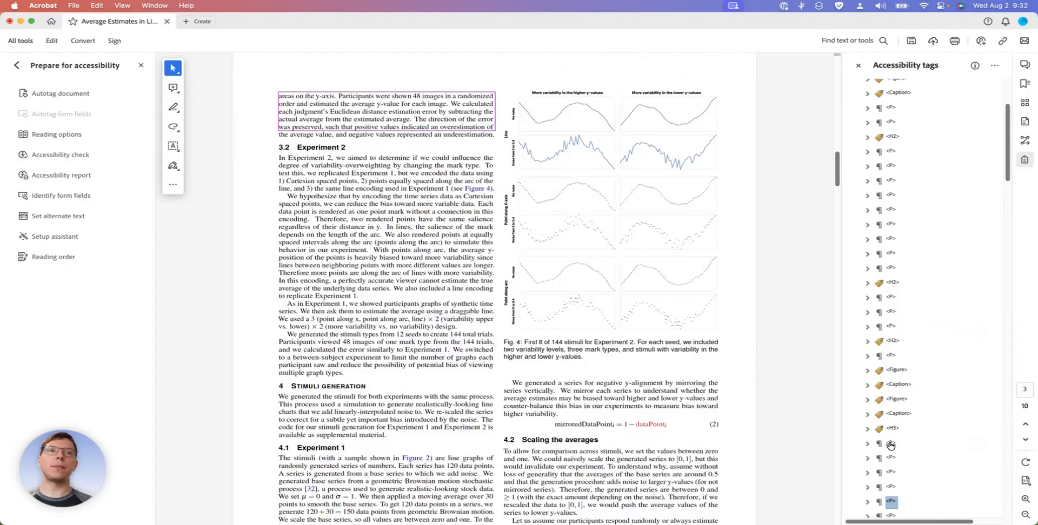
key("Down")
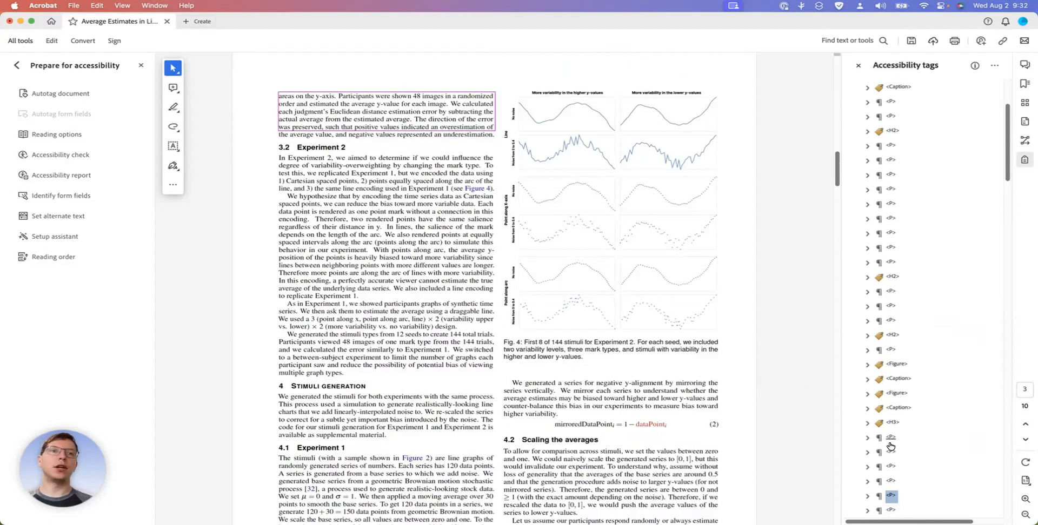
key("Down")
key("Down")
key("Down")
key("Down")
key("Down")
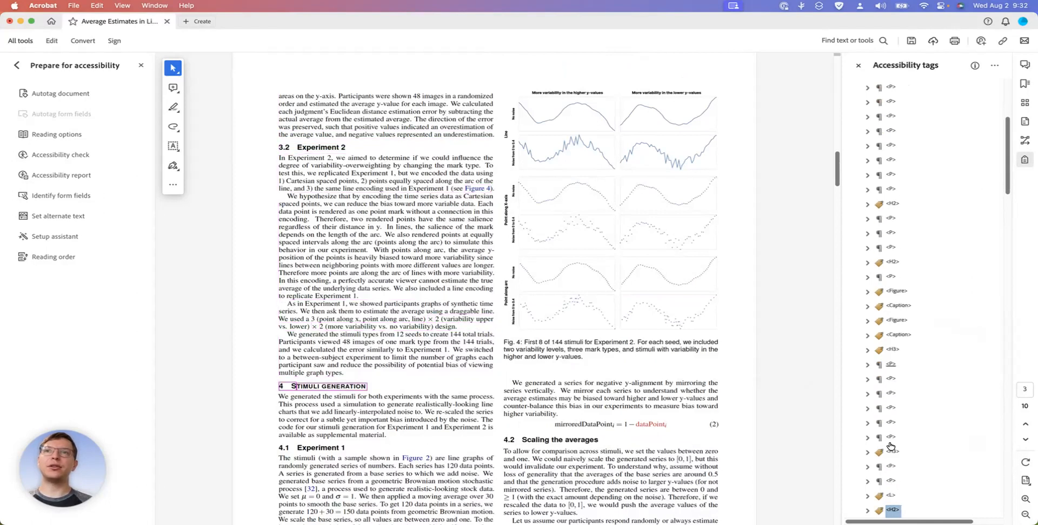
key("Down")
key("Down")
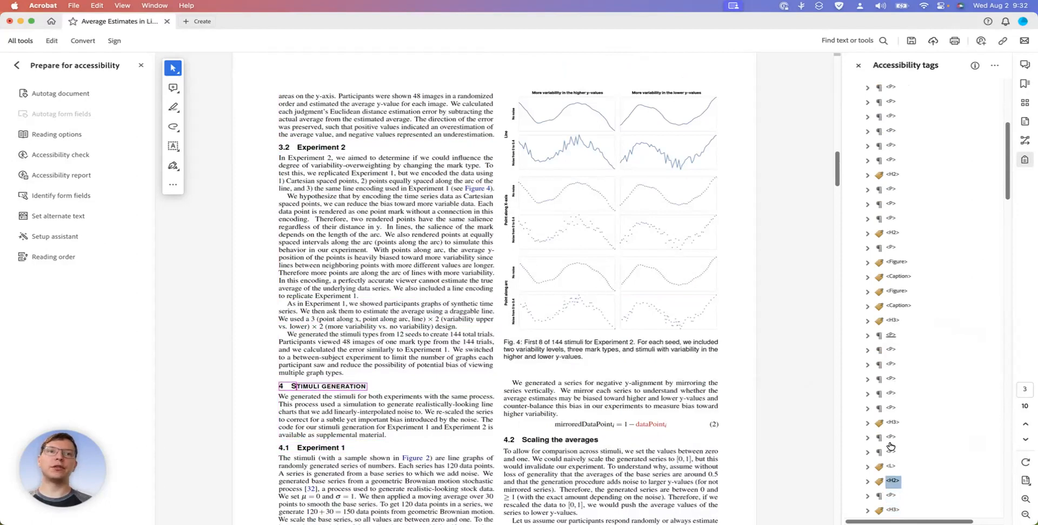
key("Down")
key("Down")
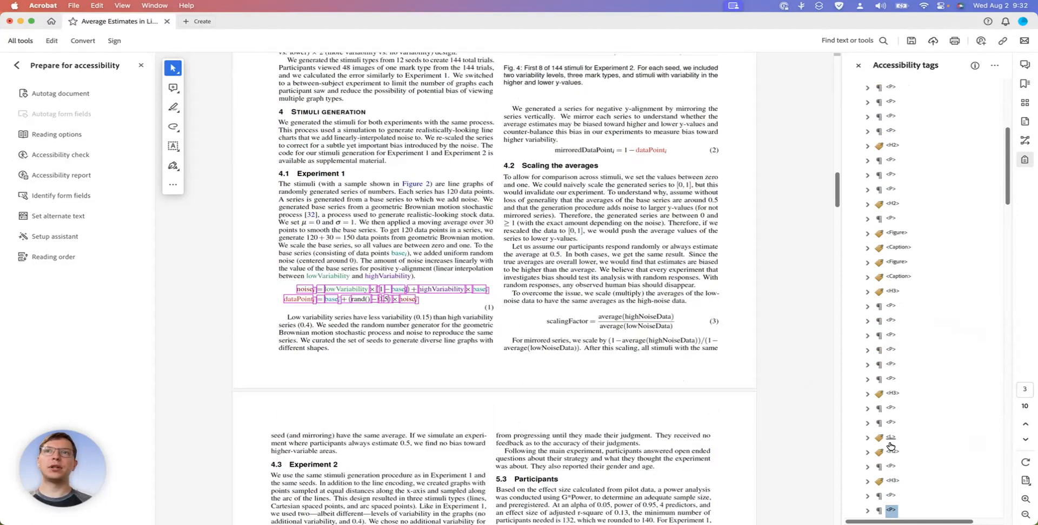
Move the equation number (1) out of its list label tag to the end of the equation's paragraph tag
scroll(890, 447, "down", 3)
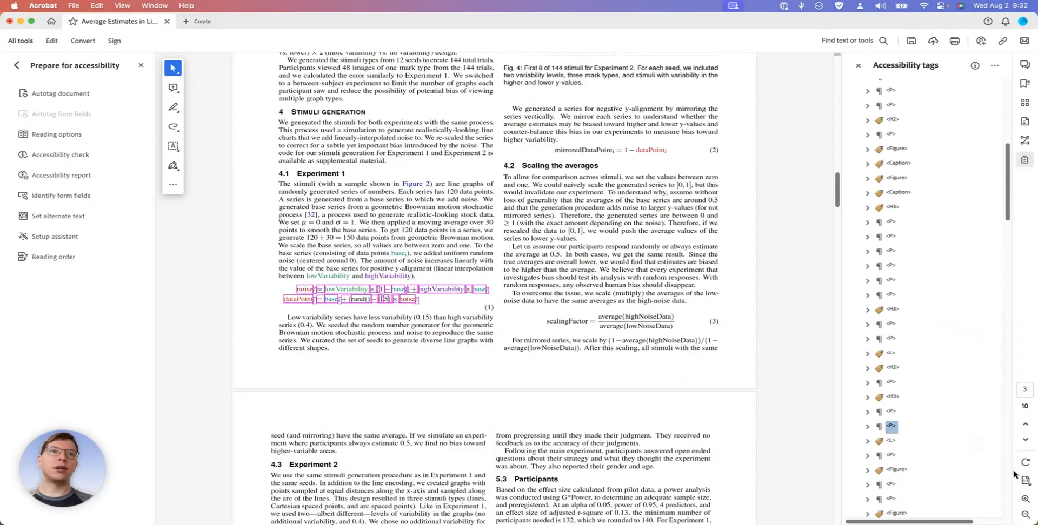
left_click(889, 442)
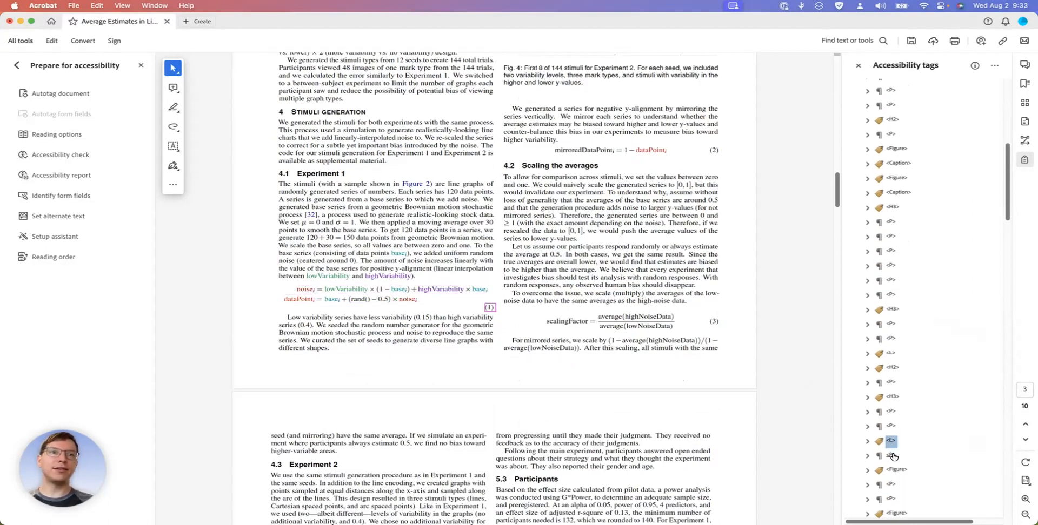
left_click(868, 442)
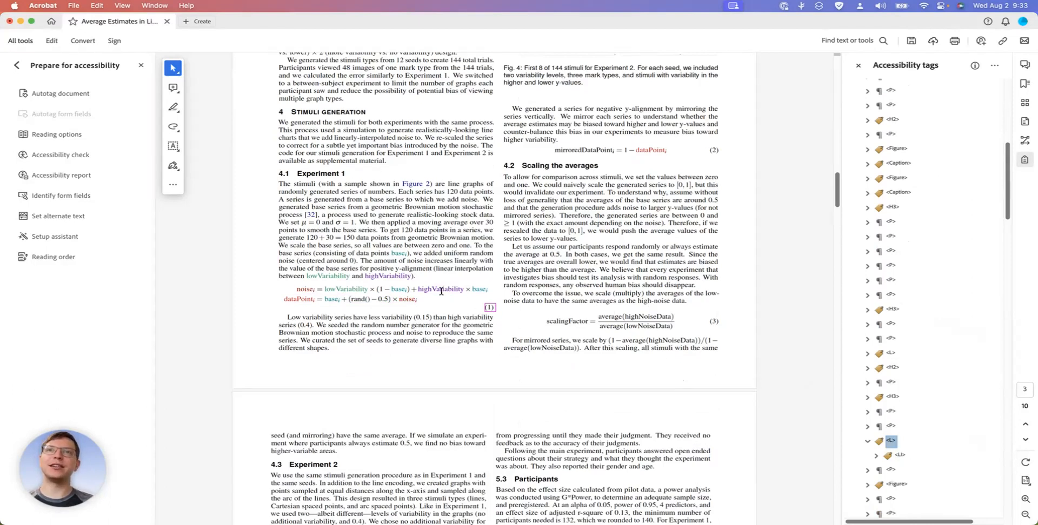
left_click(876, 456)
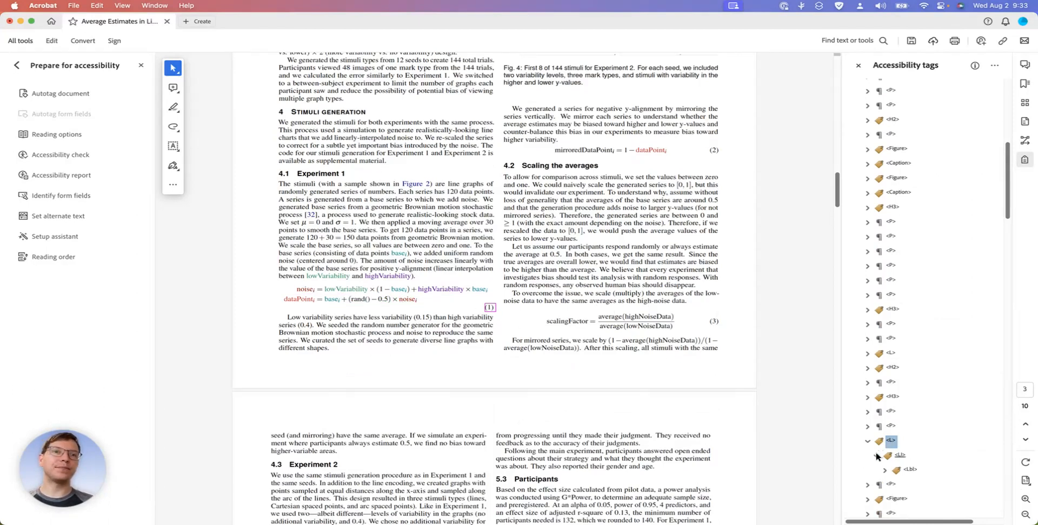
left_click(885, 470)
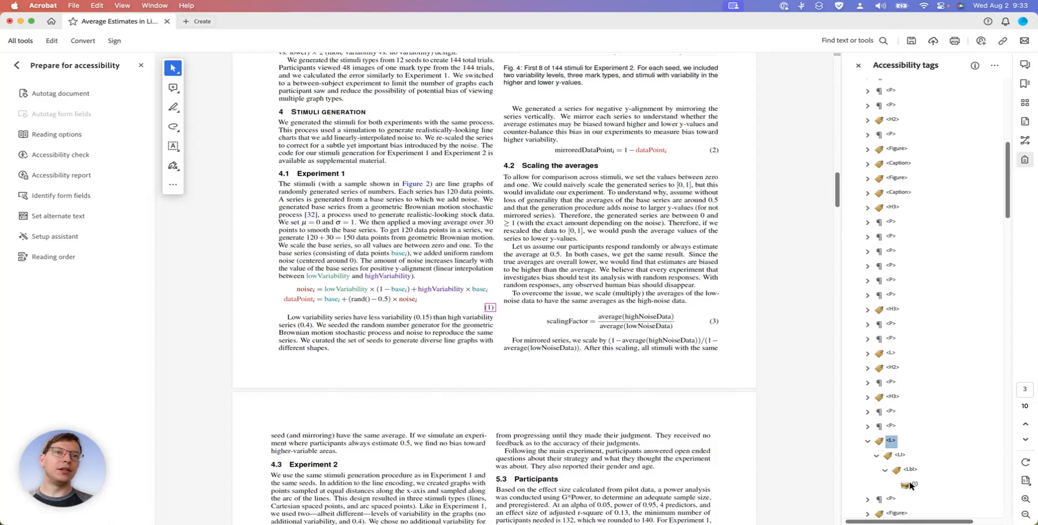
left_click(866, 426)
scroll(864, 430, "down", 5)
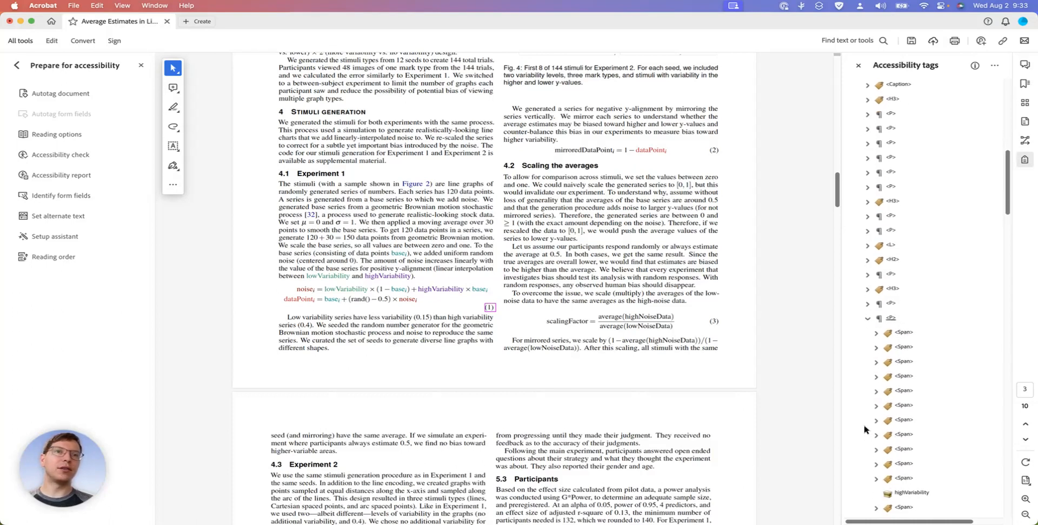
scroll(863, 430, "down", 7)
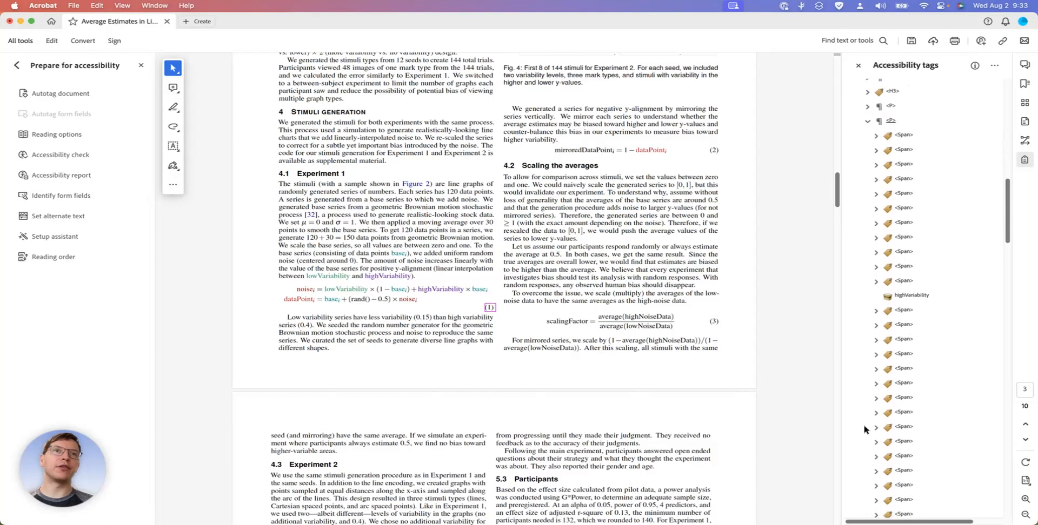
scroll(897, 163, "up", 2)
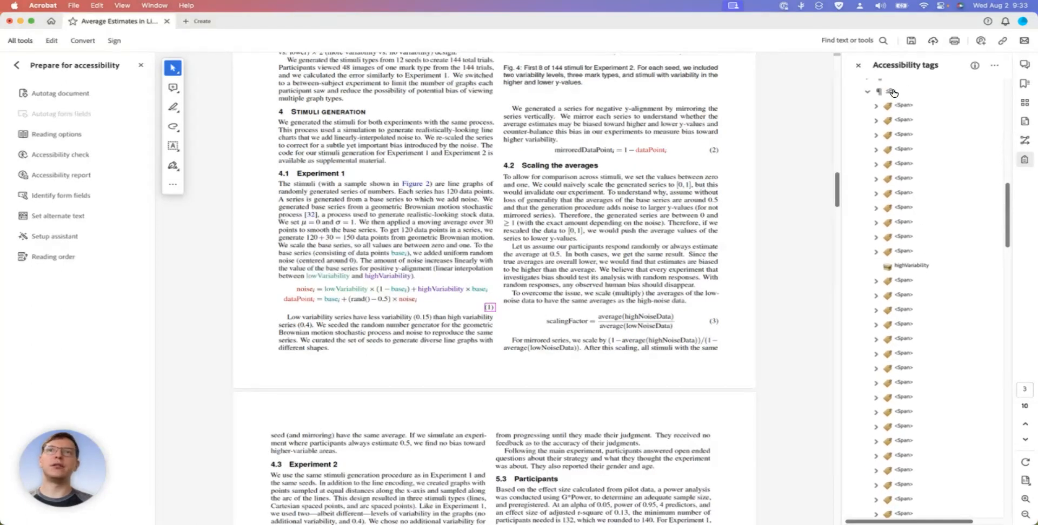
scroll(908, 325, "down", 6)
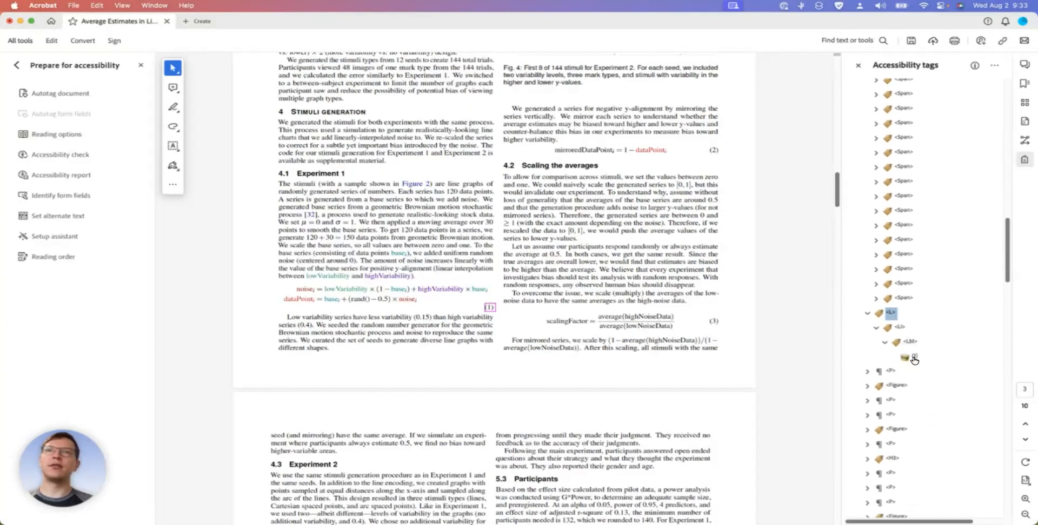
left_click(913, 360)
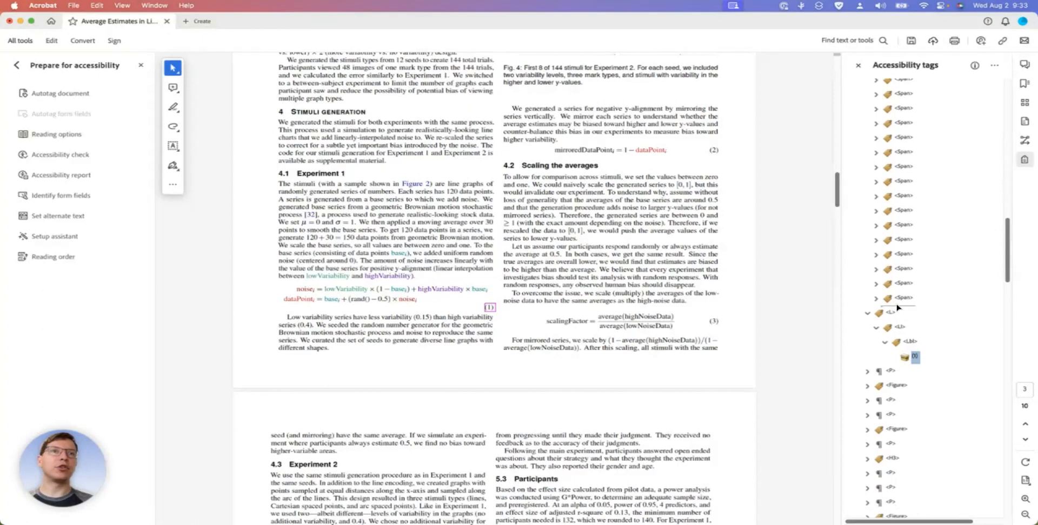
left_click_drag(875, 307, 878, 309)
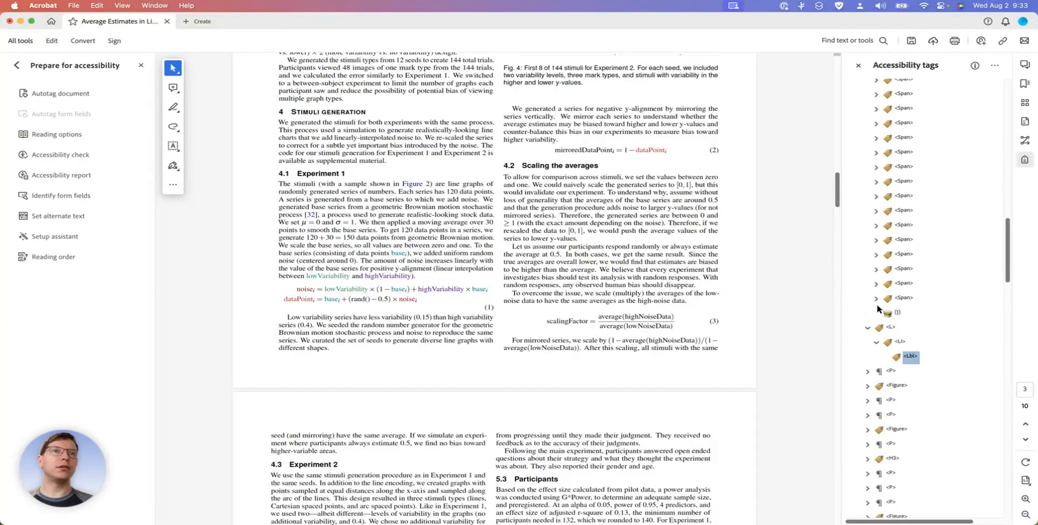
Delete the empty list tags left after equation (1)
left_click(890, 328)
right_click(890, 331)
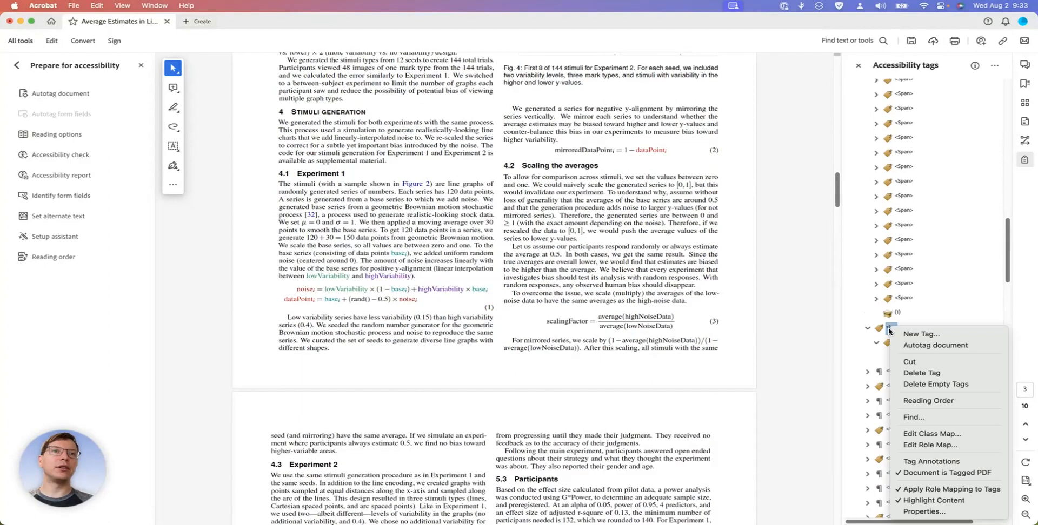
left_click(936, 384)
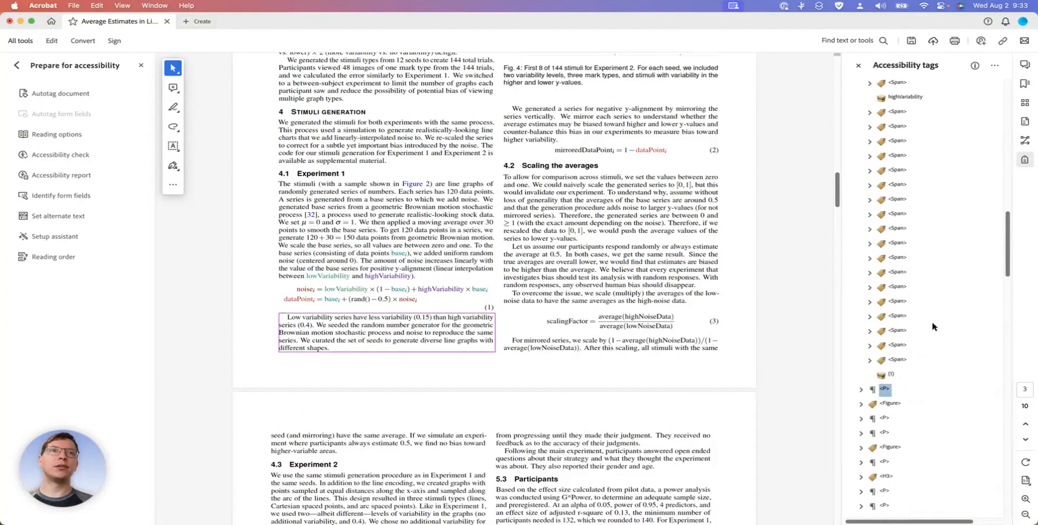
Check the contents of equation (1)'s paragraph tag and the paragraph following it, and save the document
left_click(873, 205)
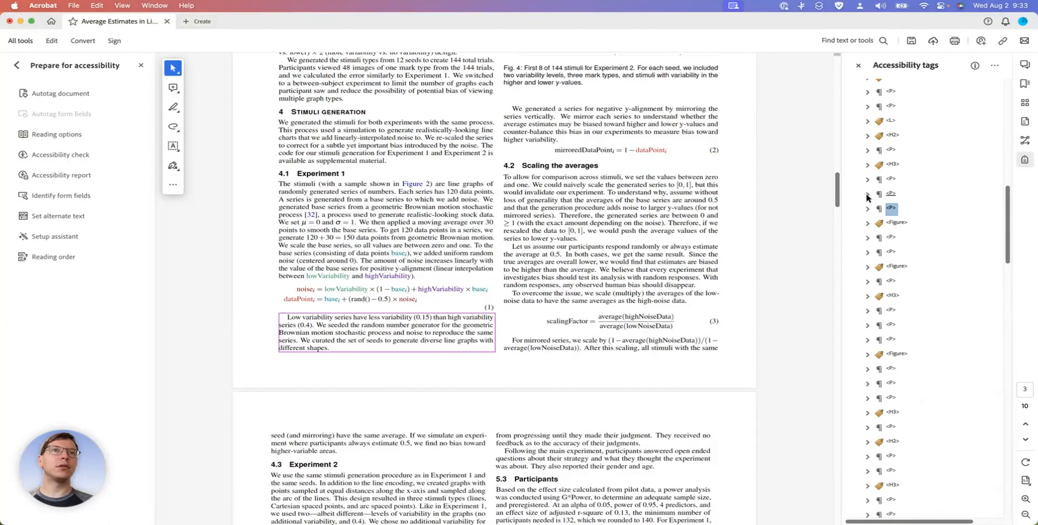
left_click(887, 196)
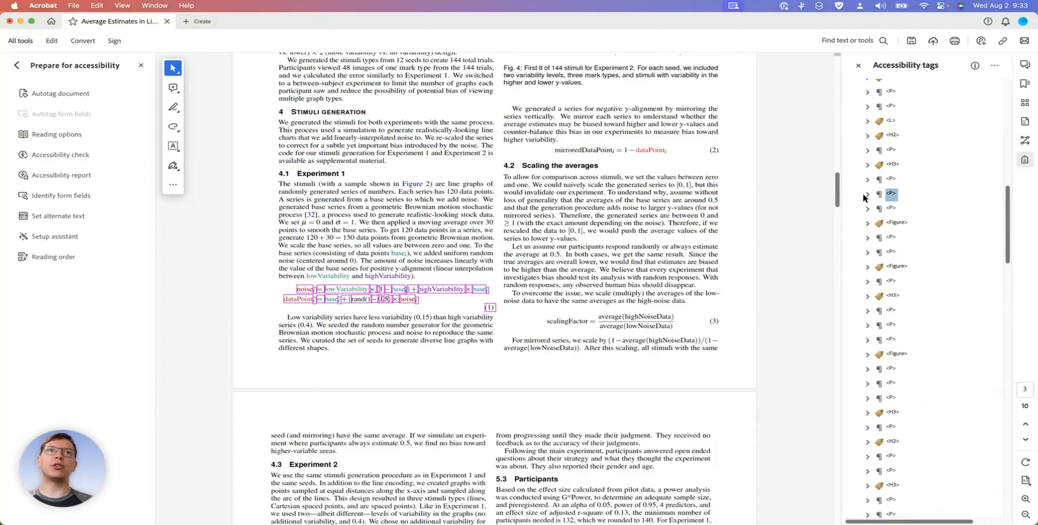
left_click(866, 194)
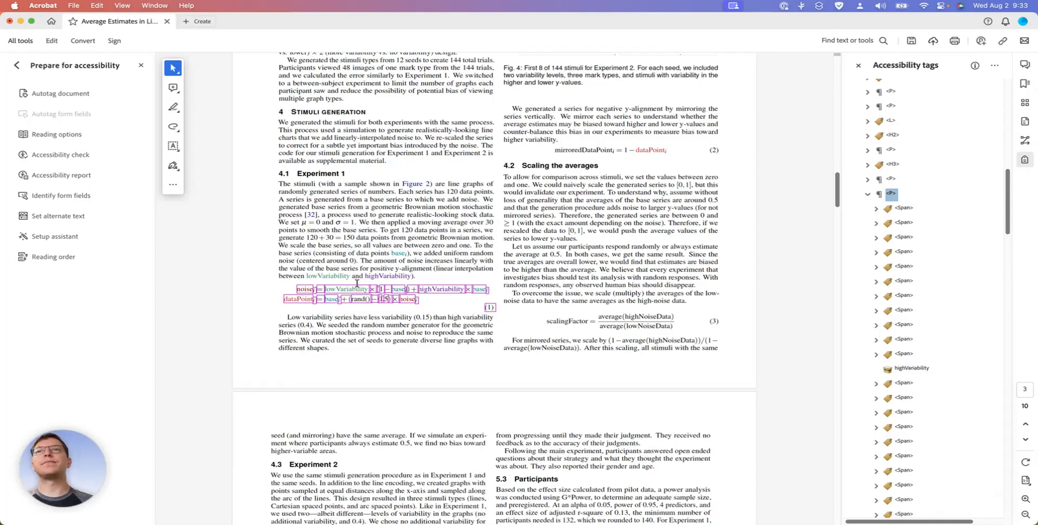
left_click(867, 194)
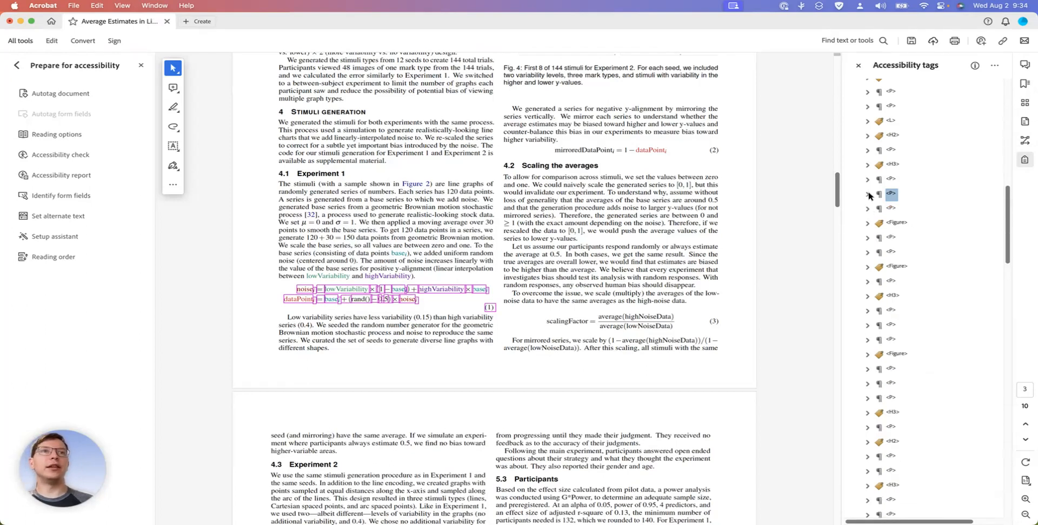
left_click(890, 208)
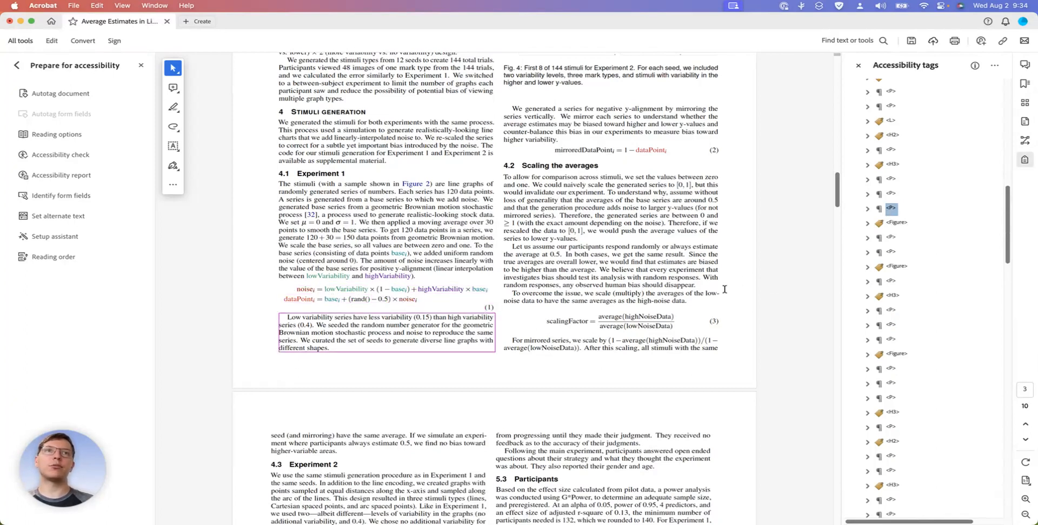
key("super+s")
Check the Fig. 4 Figure tag and the content elements inside it
left_click(890, 209)
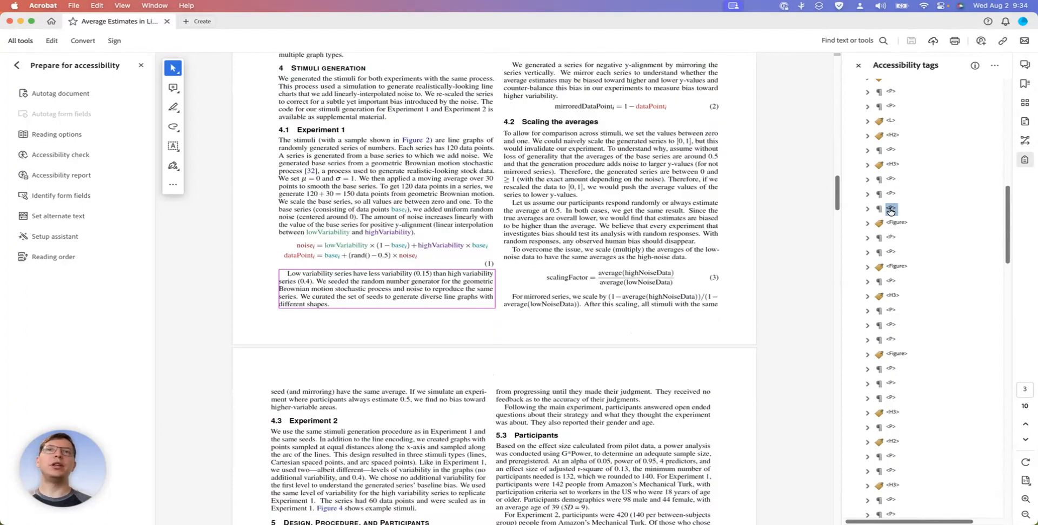
key("Down")
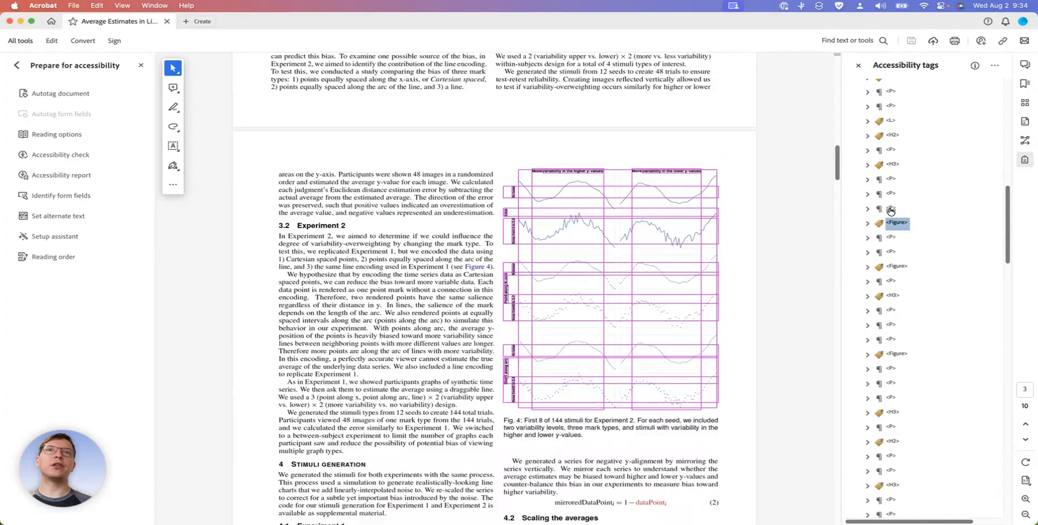
key("Right")
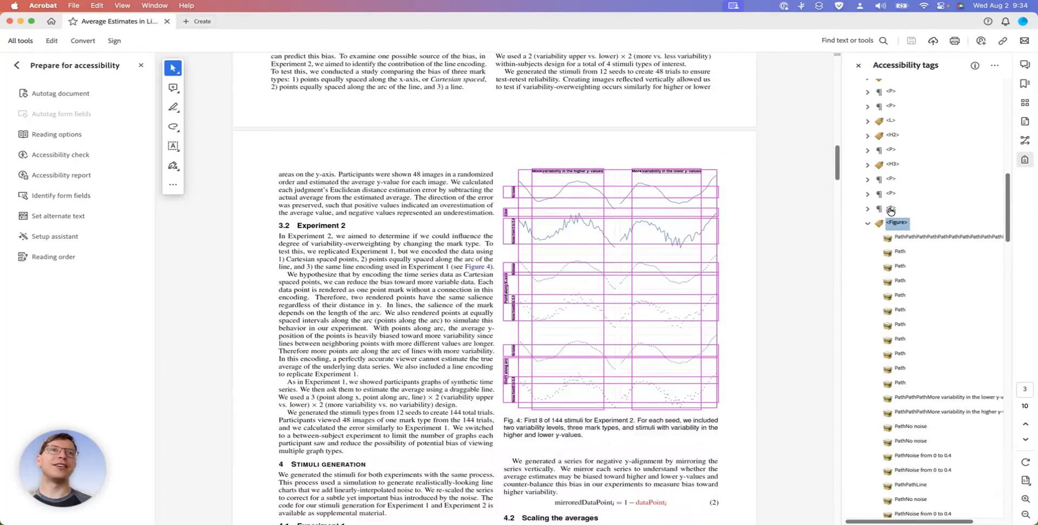
key("Left")
Change the tag type of the Fig. 4 caption text from Paragraph to Caption
key("Down")
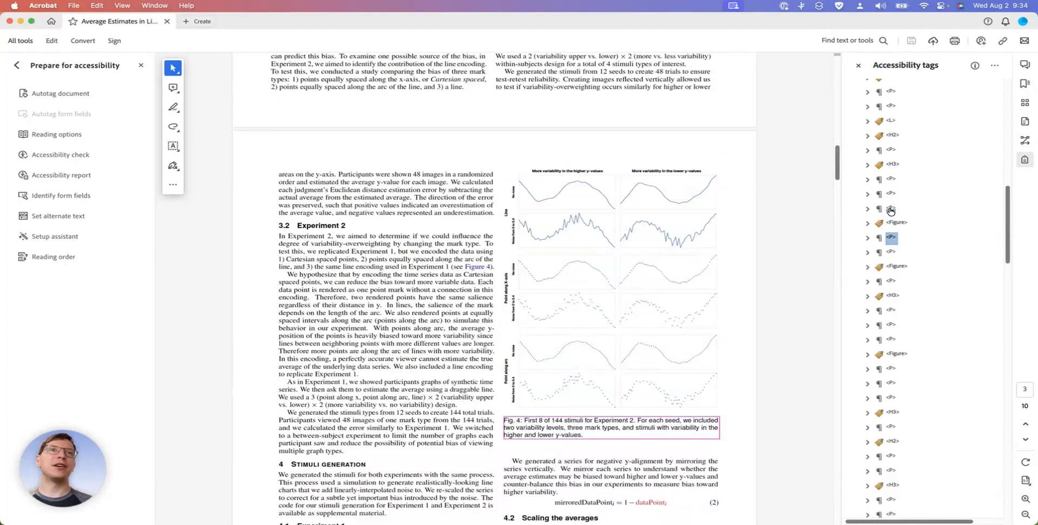
right_click(893, 239)
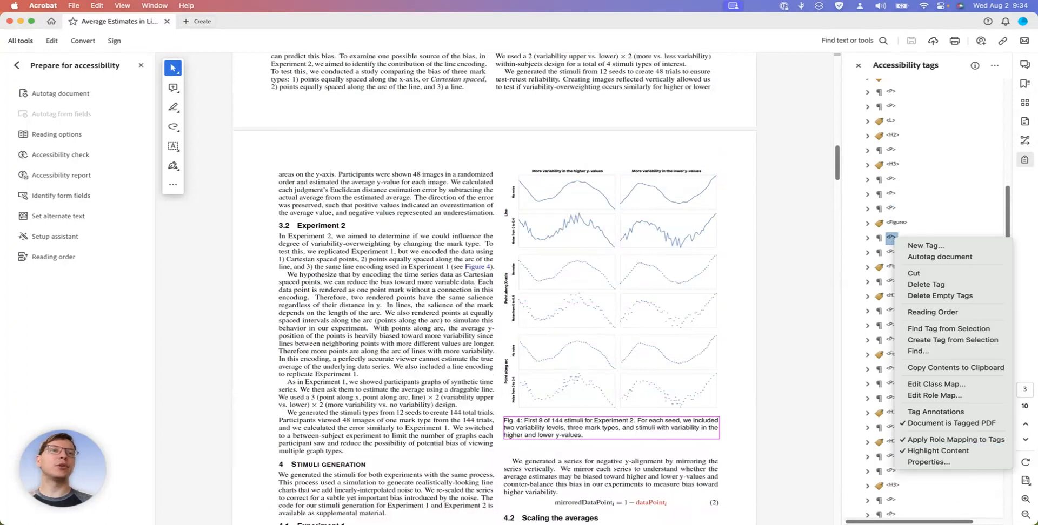
left_click(932, 463)
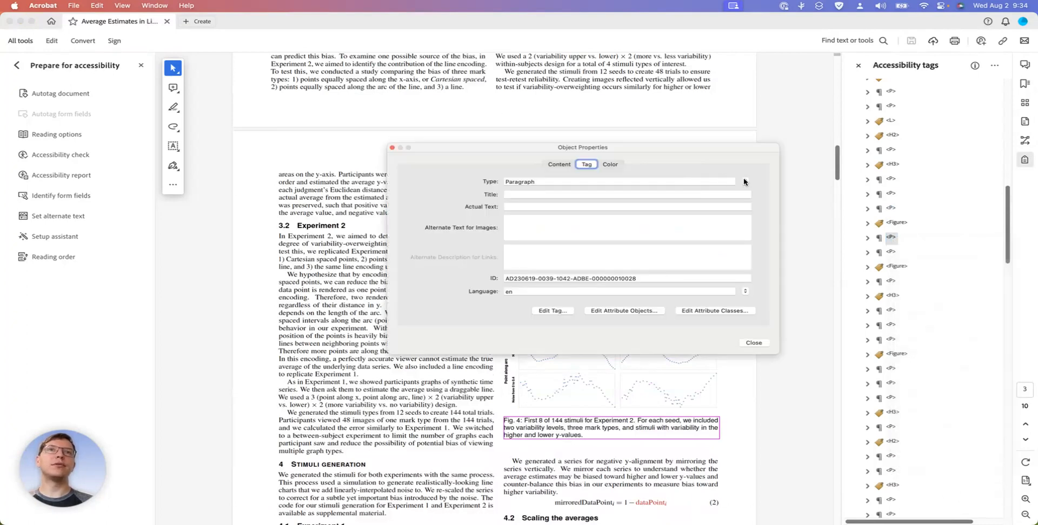
left_click(743, 182)
key("c")
key("Return")
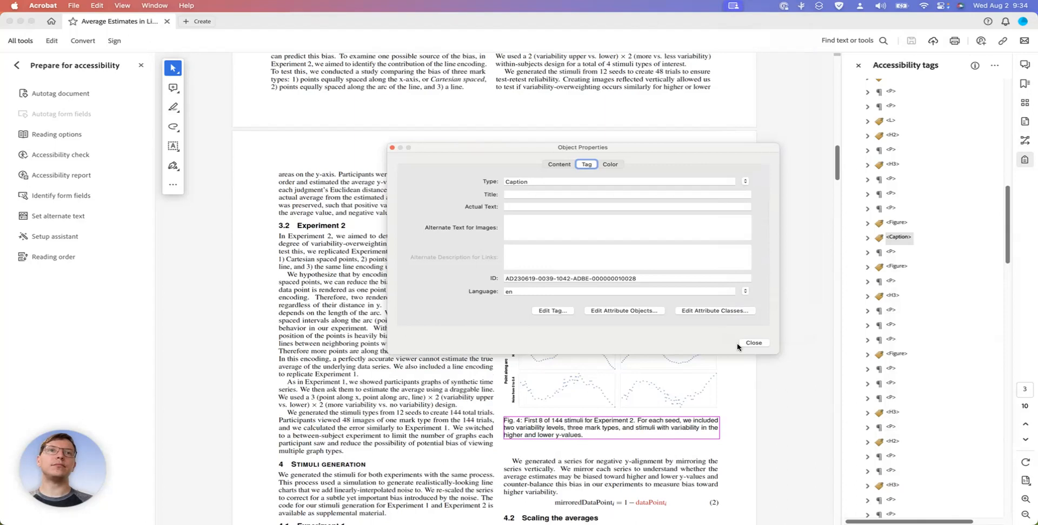
left_click(753, 343)
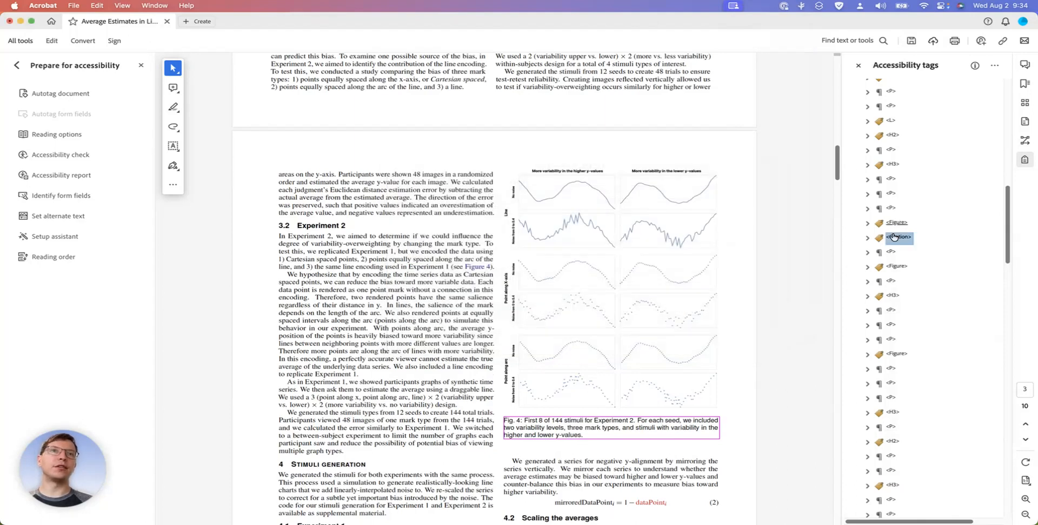
Check the tags after the Fig. 4 caption, including equation (2)'s Figure tag, its content and its number's paragraph tag
left_click(890, 252)
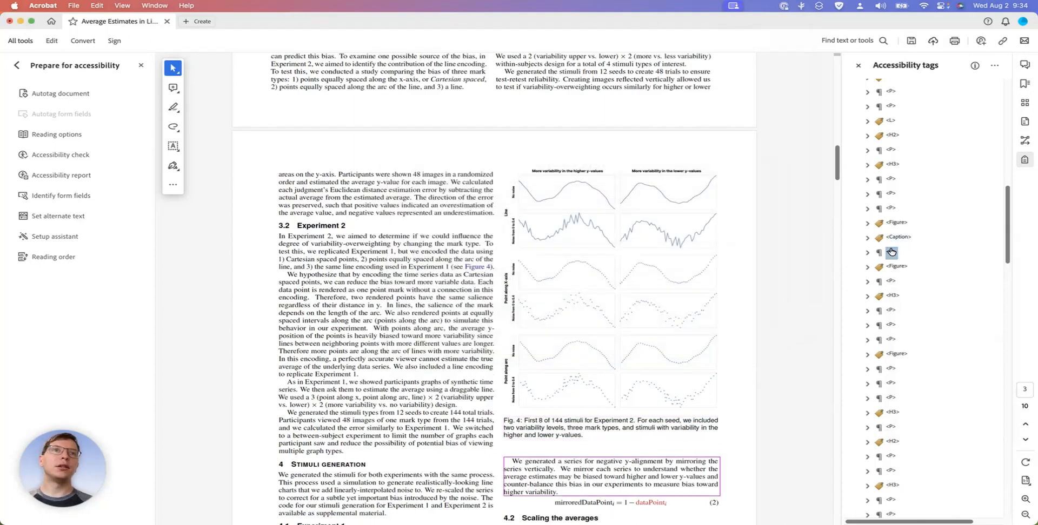
scroll(773, 323, "down", 2)
left_click(891, 269)
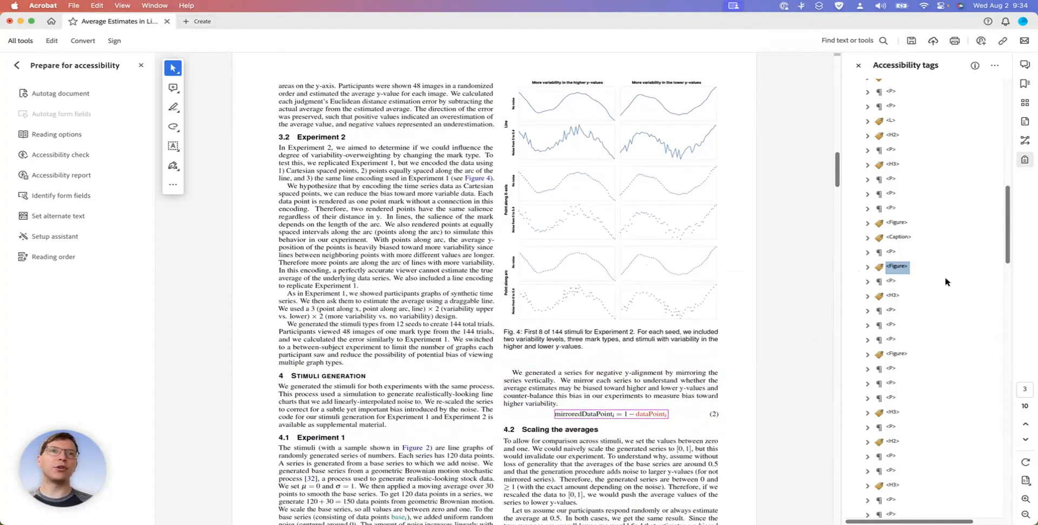
left_click(890, 282)
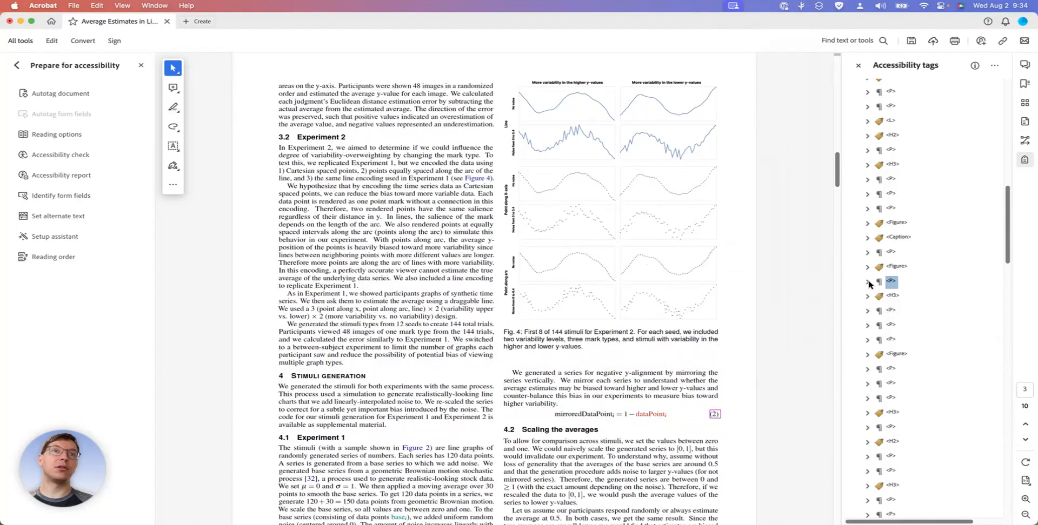
left_click(890, 267)
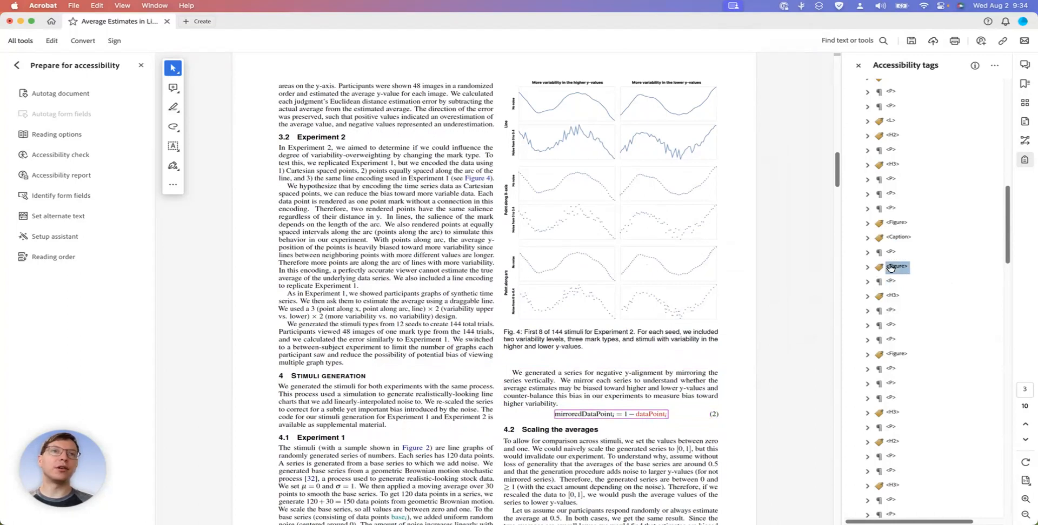
left_click(867, 267)
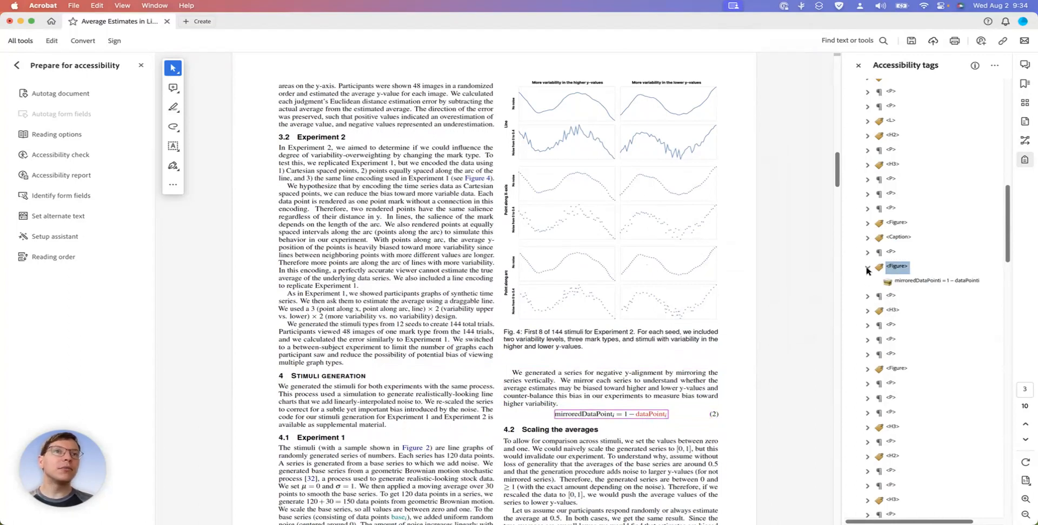
Enter "mirroredDataPoint i = 1 - dataPoint i" as the alternate text of equation (2)'s Figure tag
right_click(896, 270)
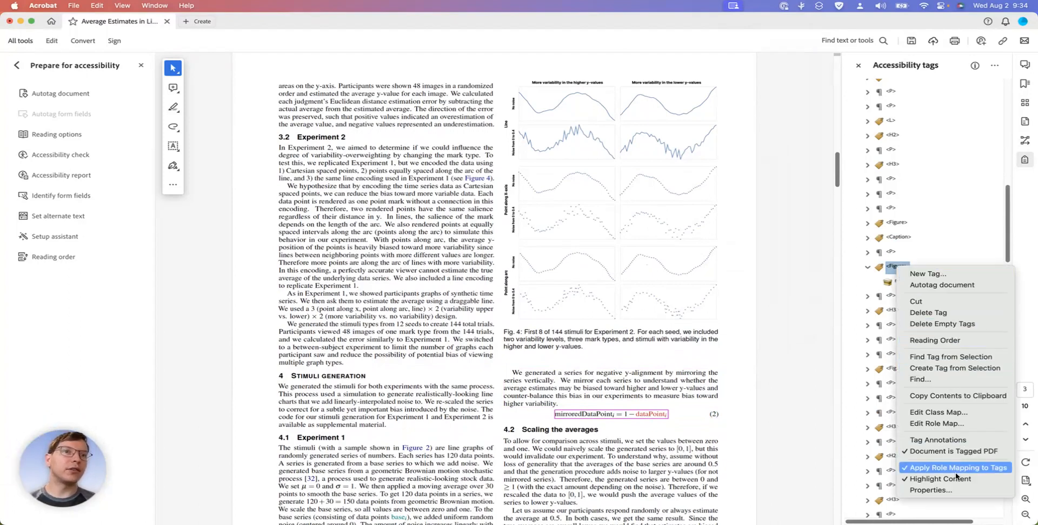
left_click(944, 490)
left_click(529, 223)
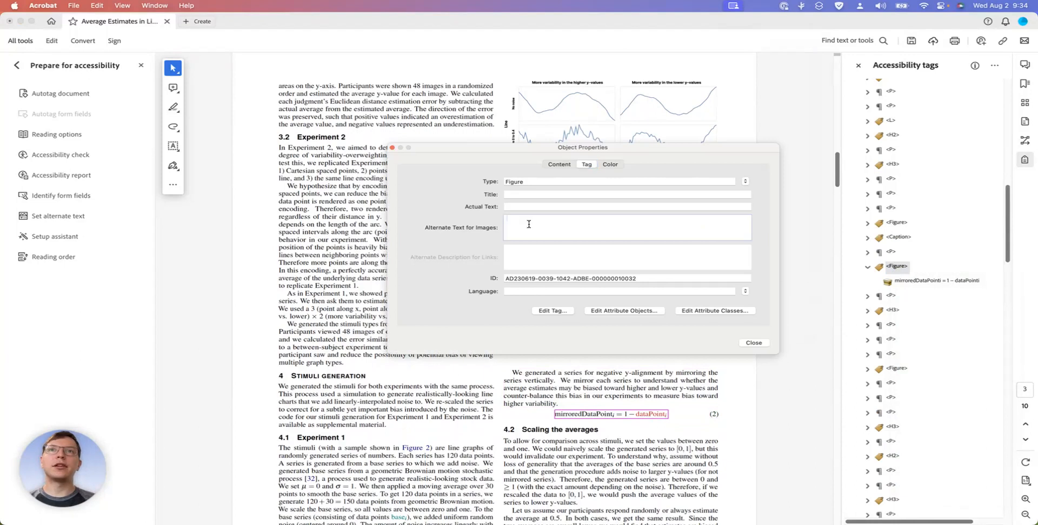
type("mirro")
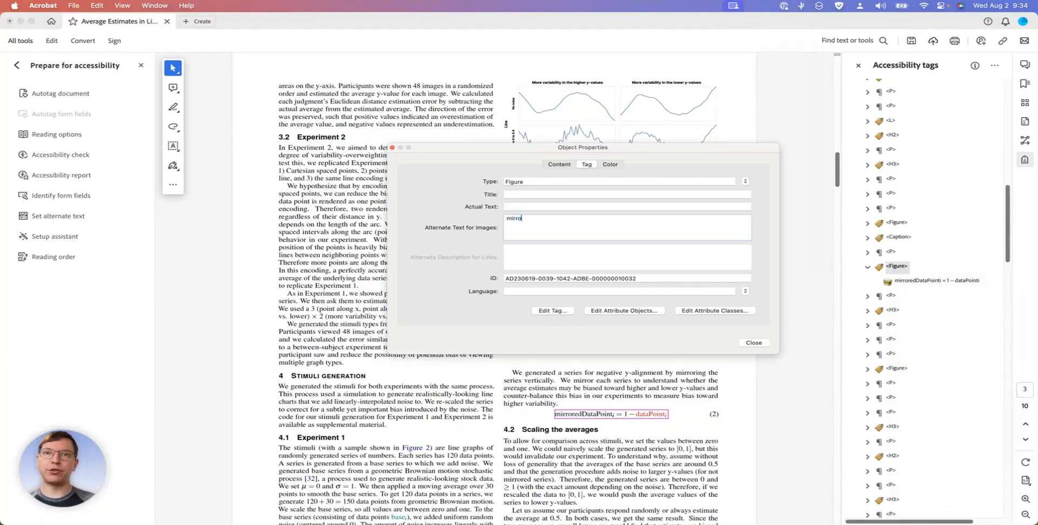
type("redData")
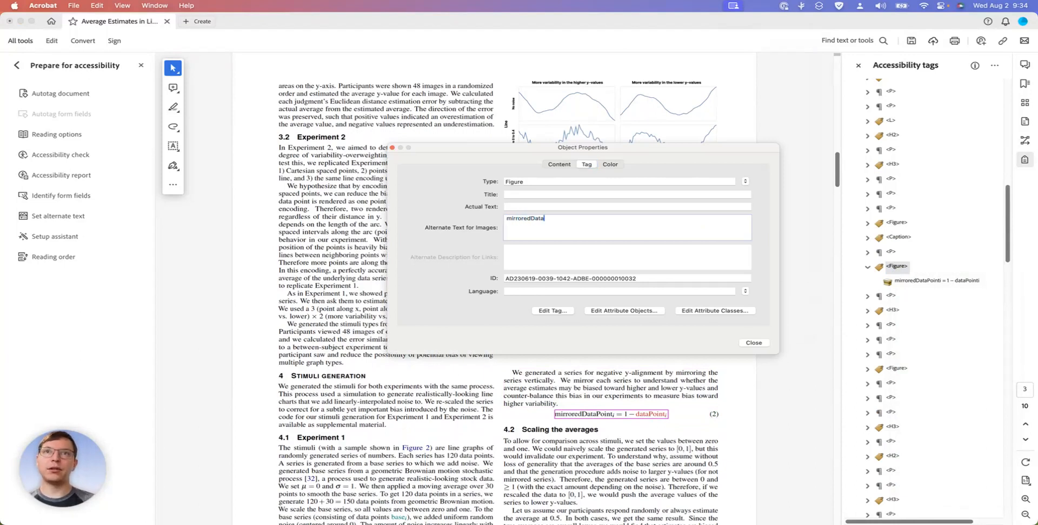
type("Point")
type("i = 1")
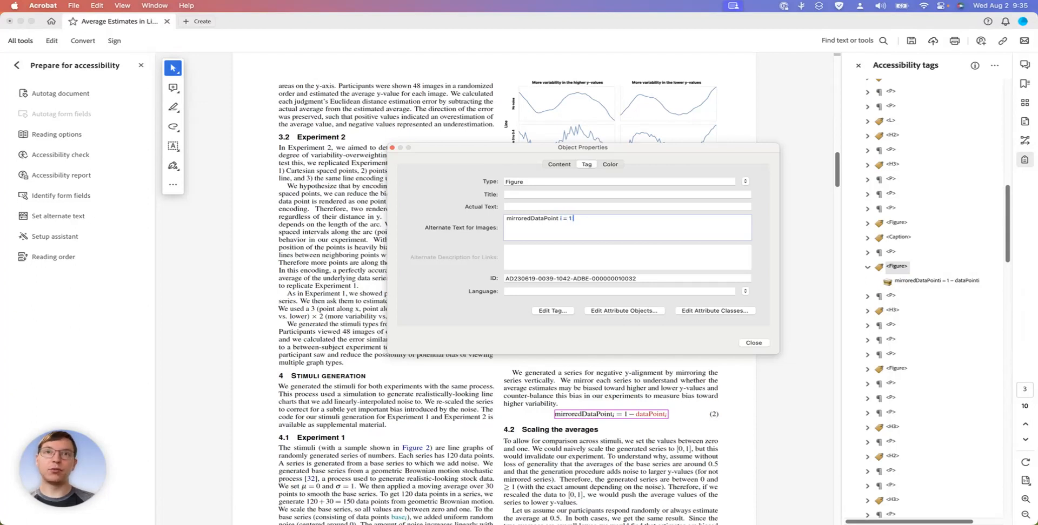
type(" - dataPoint i")
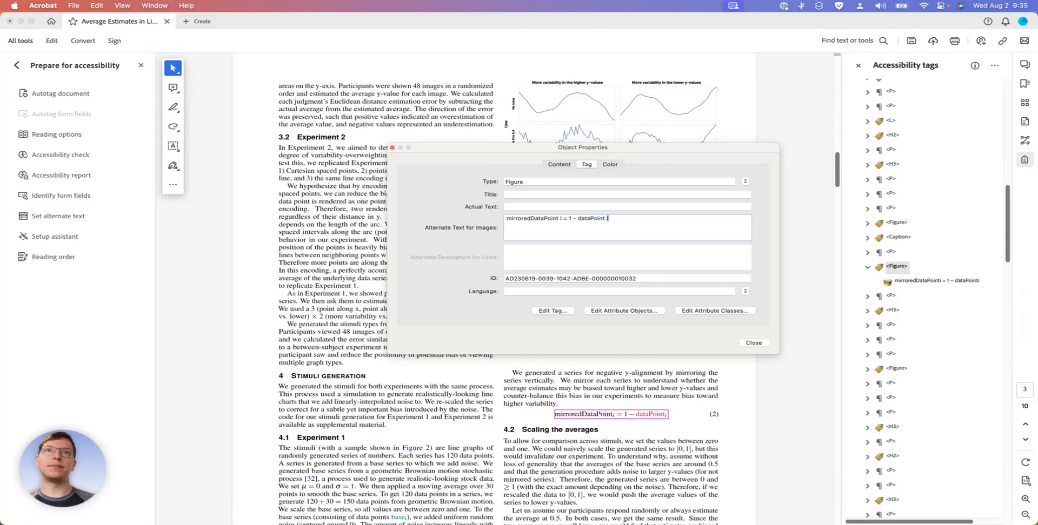
Replace the symbols in equation (2)'s alternate text with words: "mirroredDataPoint i equals 1 minus dataPoint i"
left_click(575, 218)
key("BackSpace")
type("minus")
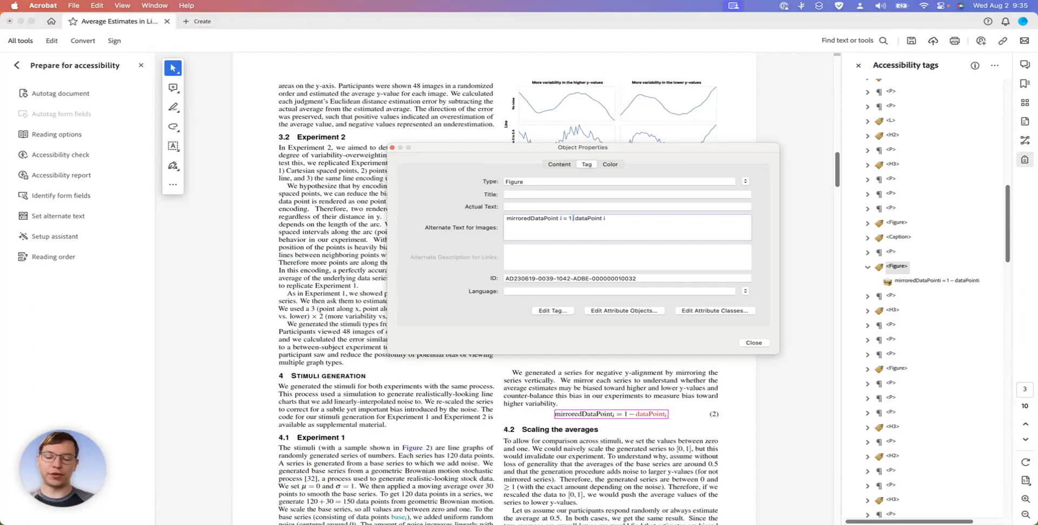
left_click(565, 218)
key("BackSpace")
type("equals")
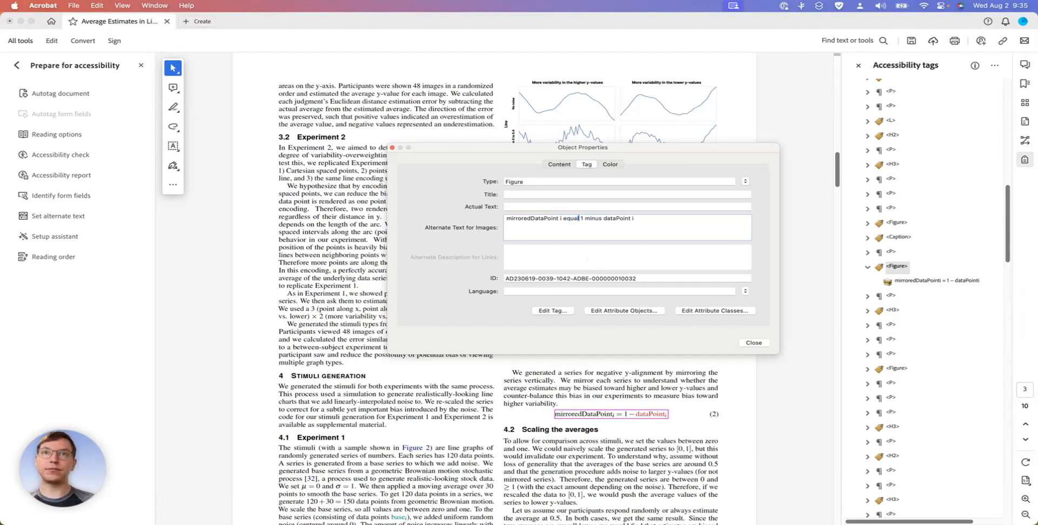
key("super+a")
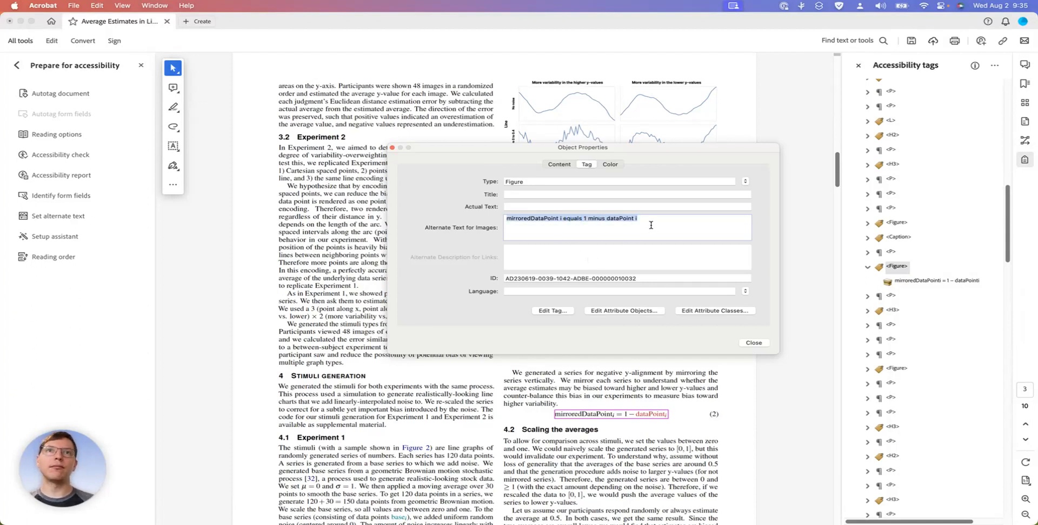
left_click(749, 342)
Check the tags from equation (2)'s number through the section 4.2 heading and paragraphs to equation (3)
left_click(890, 296)
scroll(893, 298, "down", 2)
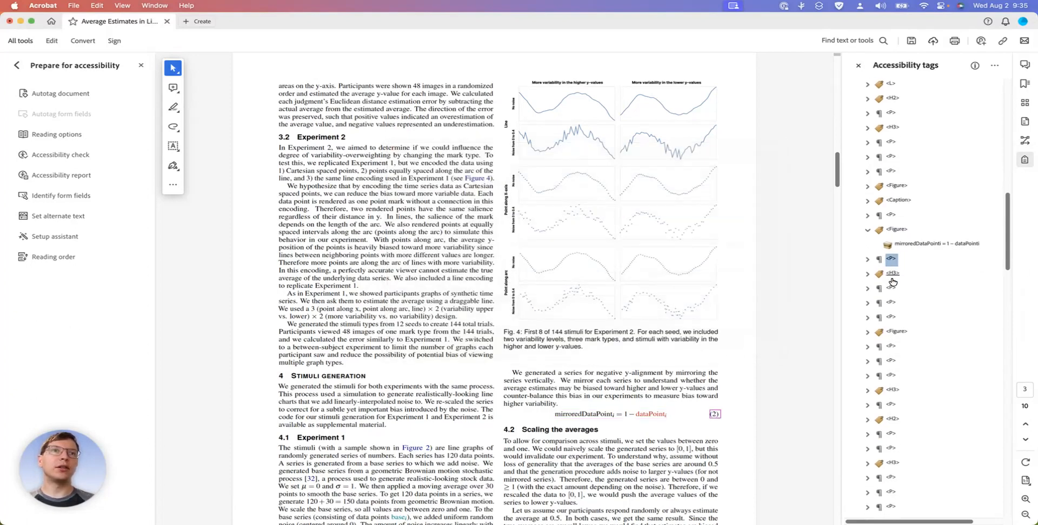
left_click(892, 275)
scroll(784, 307, "down", 4)
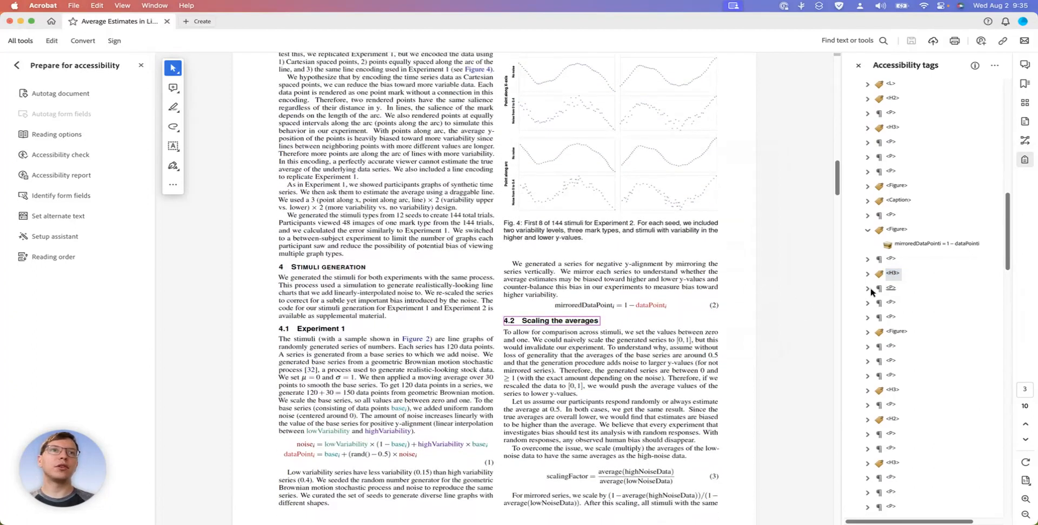
left_click(890, 289)
key("Down")
key("Down")
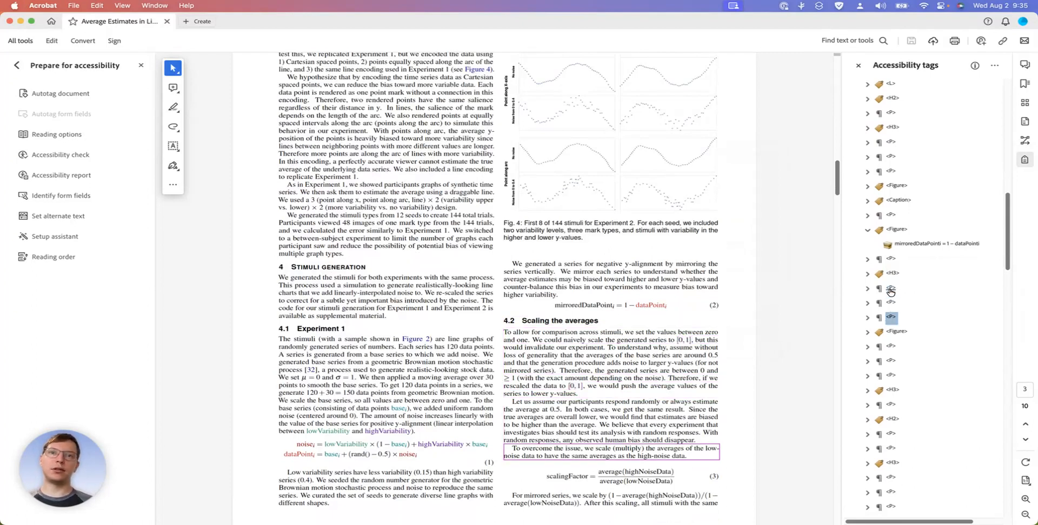
key("Down")
scroll(729, 375, "down", 5)
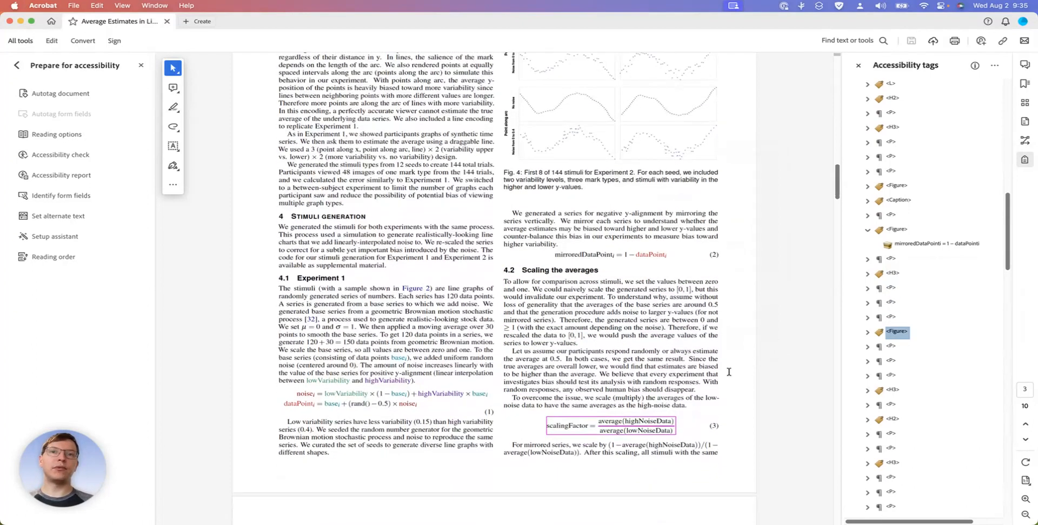
Set equation (3)'s alternate text to "scaling factor equals average of high noise data divided by average of low noise data"
right_click(897, 334)
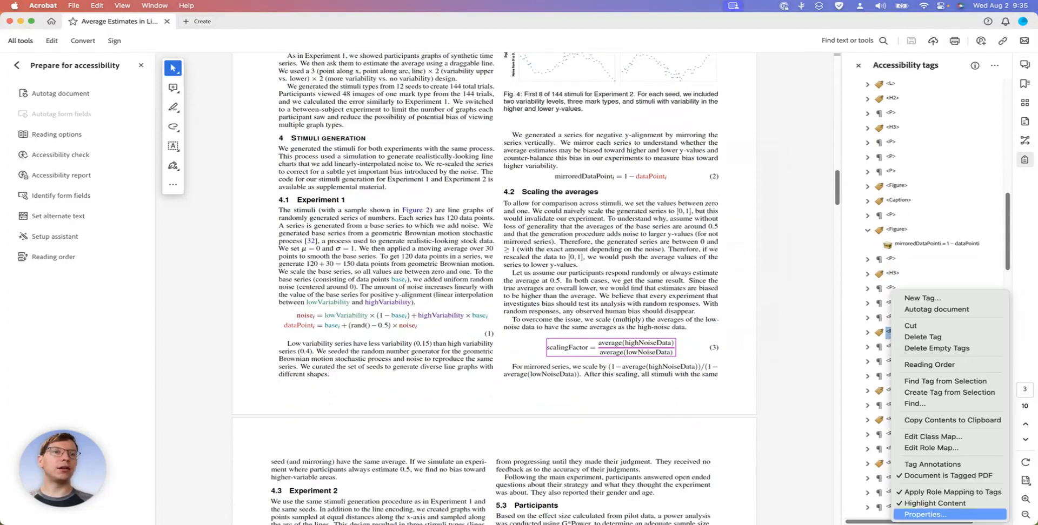
left_click(949, 514)
left_click_drag(530, 151, 359, 95)
left_click(358, 167)
type("scaling factor equals")
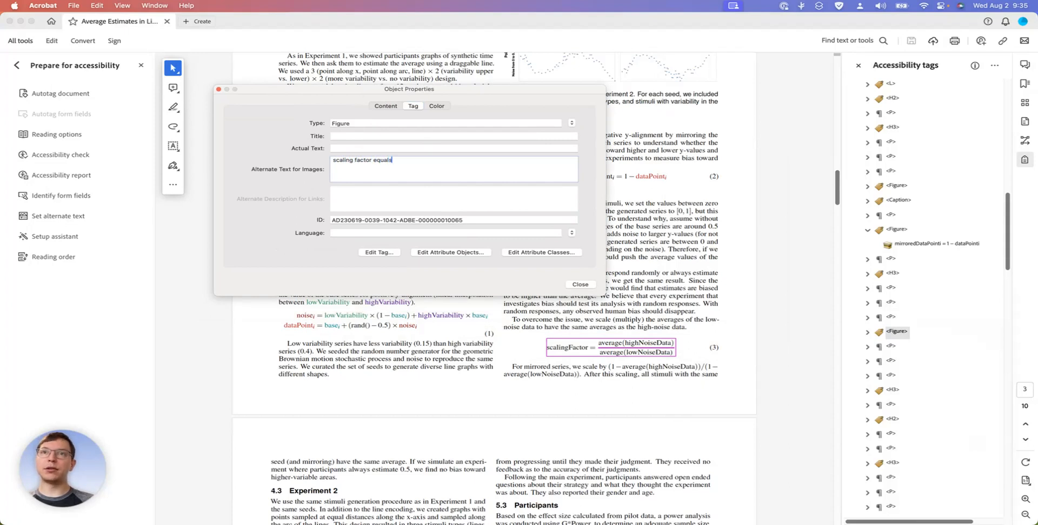
type(" aver")
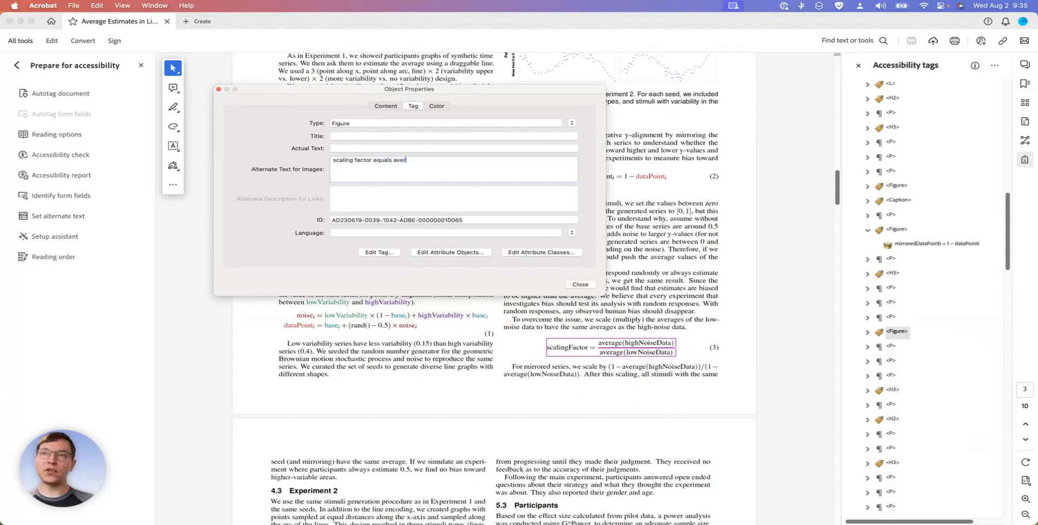
type("age of ")
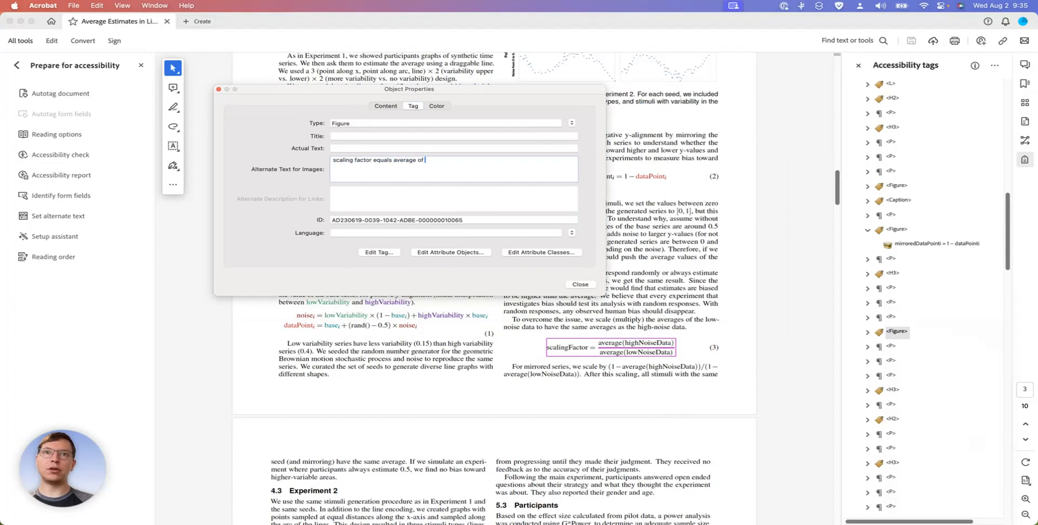
type("high noise d")
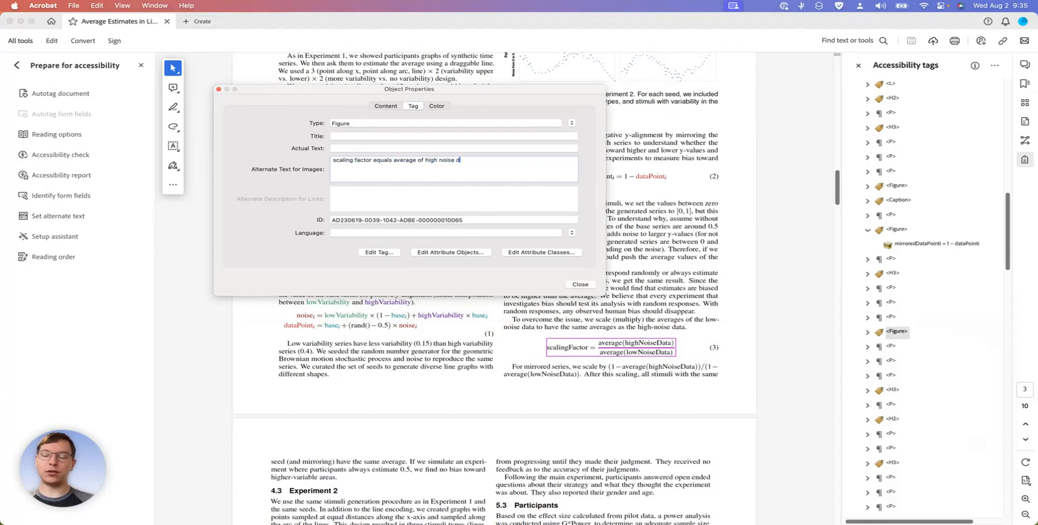
type("ata divid")
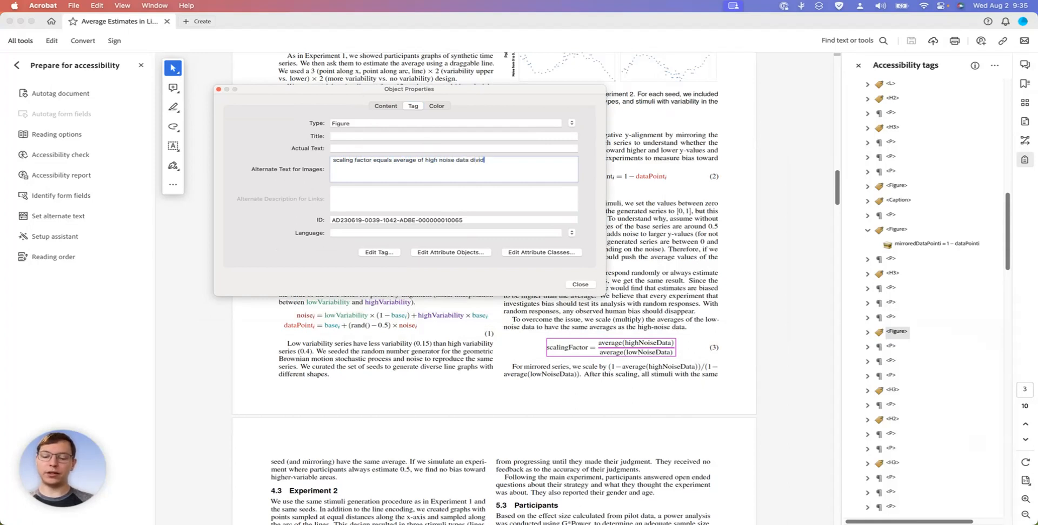
type("ed by aver")
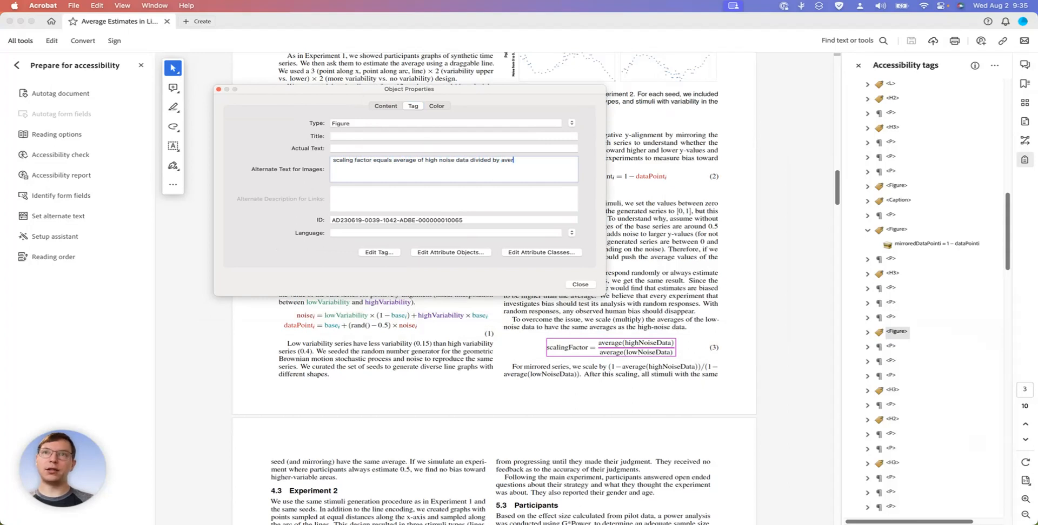
type("age o")
type("f low noise data")
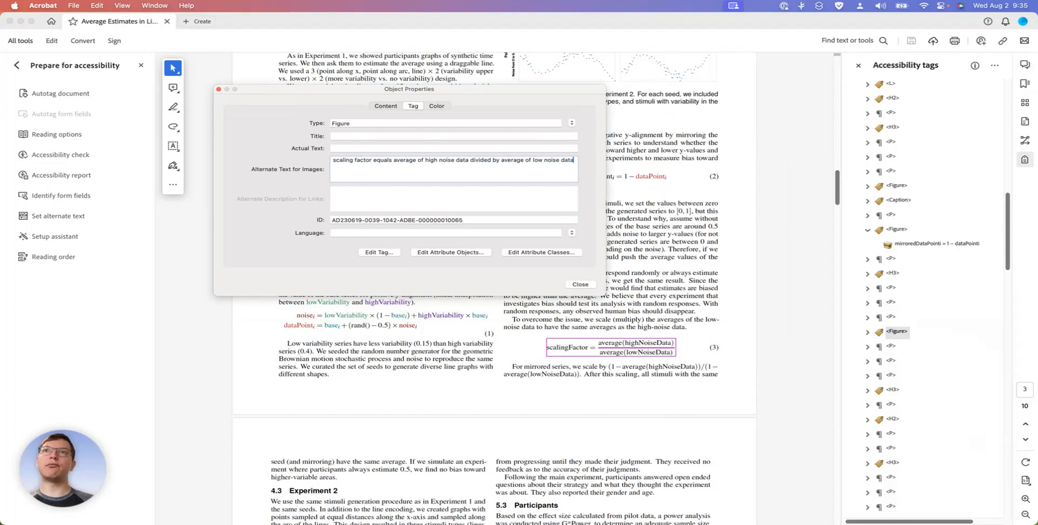
left_click(580, 285)
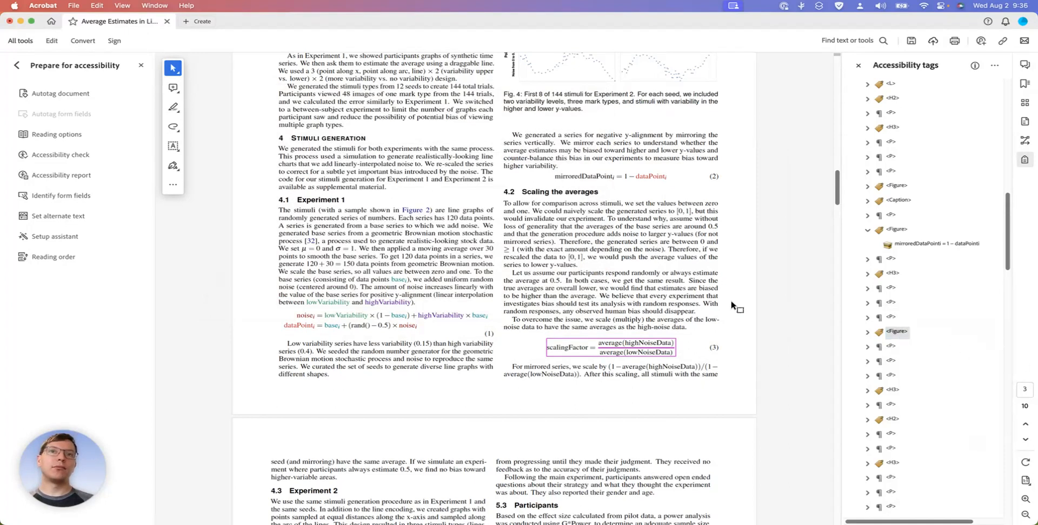
Check the tag order from equation (3)'s number through sections 4.3 and 5.1 to the first paragraph of section 5.2
left_click(893, 348)
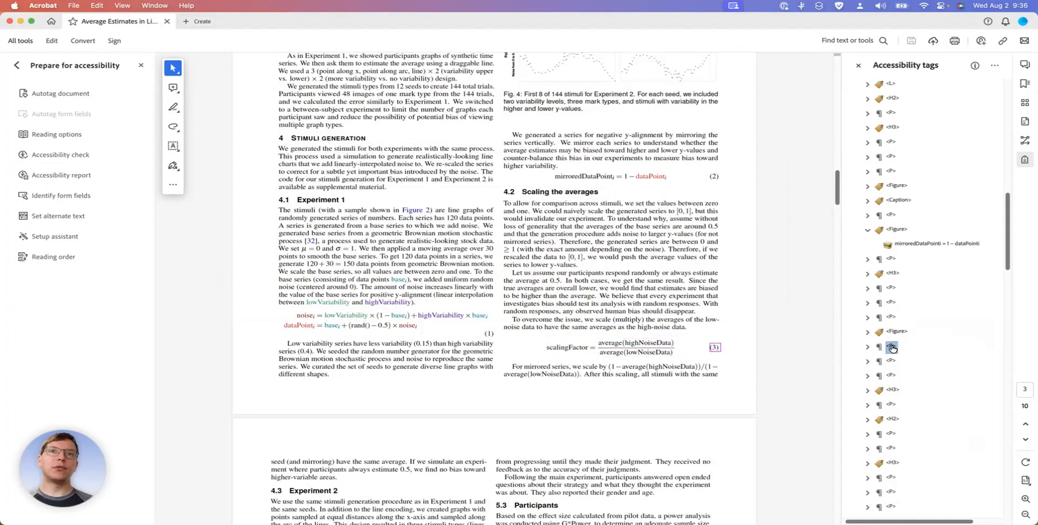
key("Down")
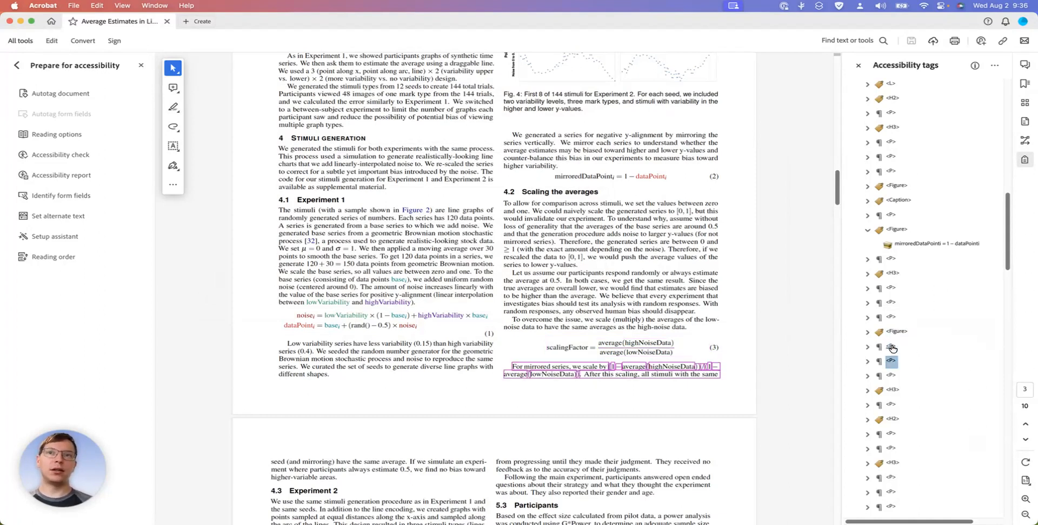
key("Down")
key("Down")
key("Down")
key("Down")
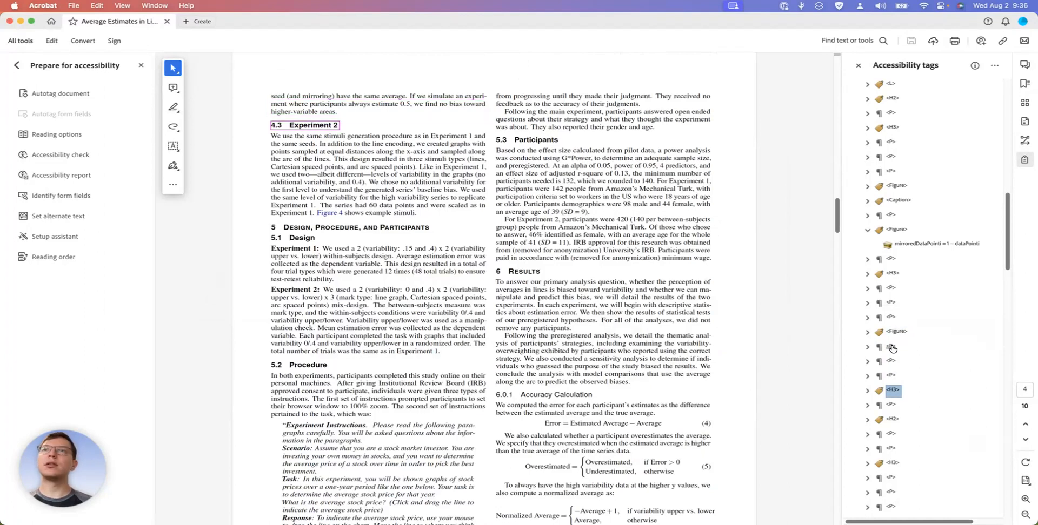
key("Down")
key("Down")
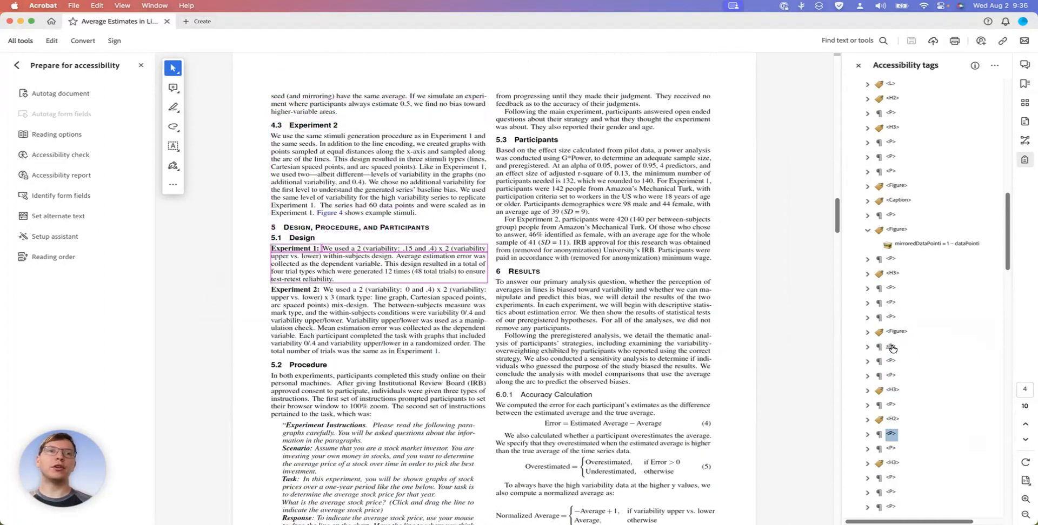
Check the tags of the quoted Experiment Instructions paragraphs in section 5.2 and the paragraph about the final set of instructions
key("Down")
key("Down")
key("Down")
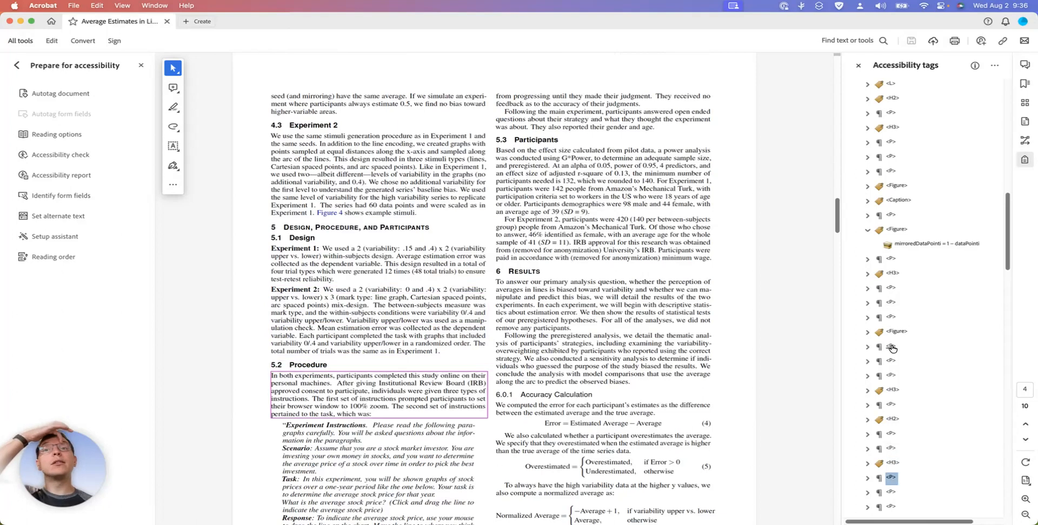
key("Down")
key("Down")
key("Down")
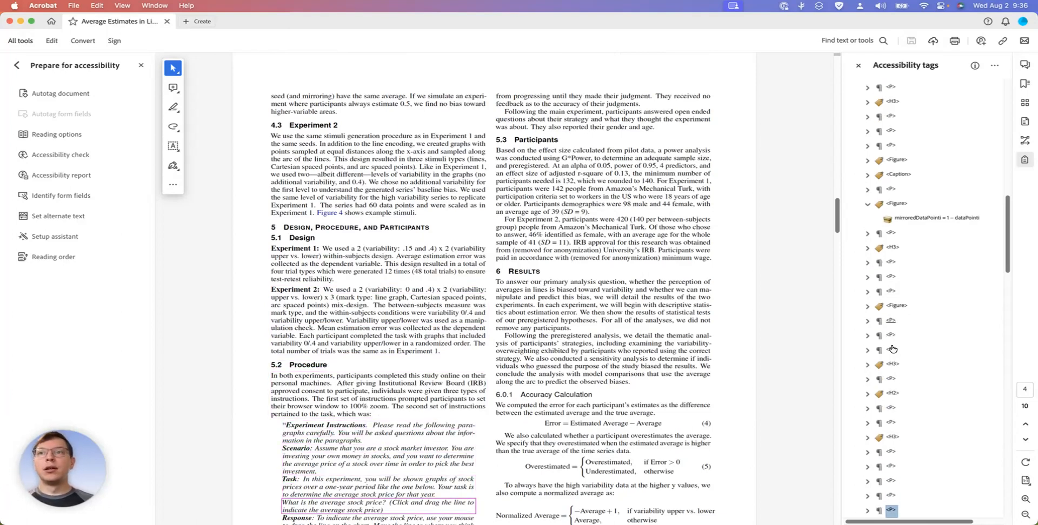
key("Up")
key("Up")
key("Up")
key("Down")
key("Down")
key("Down")
key("Down")
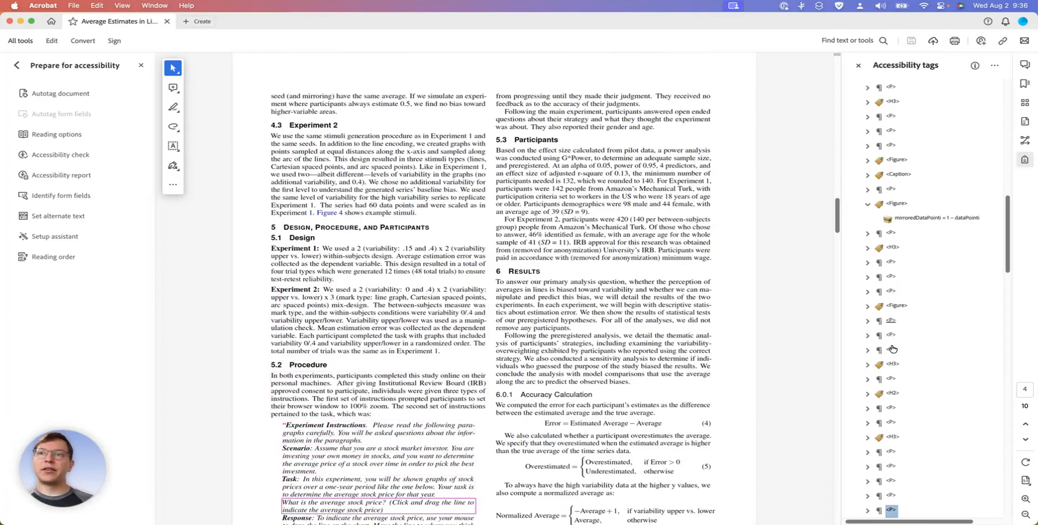
key("Up")
key("Up")
key("Up")
key("Up")
Check the tag order from the end of section 5.2 through the section 5.3 Participants heading and paragraphs to the section 6 Results heading
key("Down")
key("Down")
key("Down")
key("Down")
key("Down")
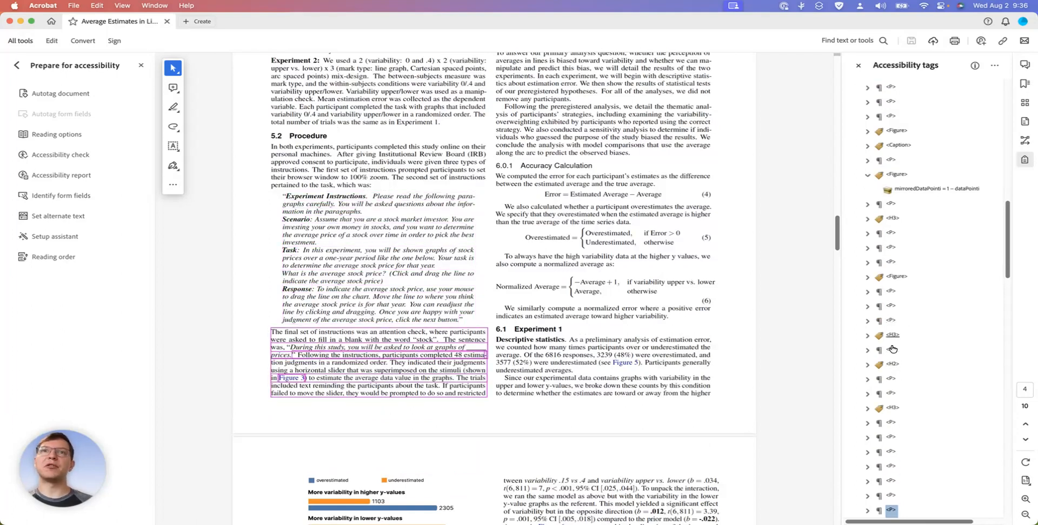
key("Down")
key("Down")
key("Down")
key("Down")
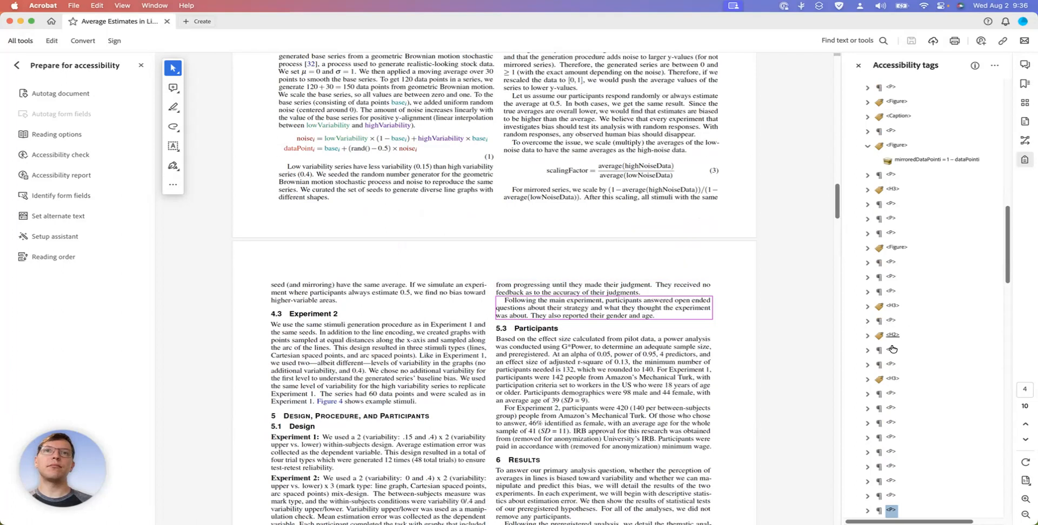
key("Up")
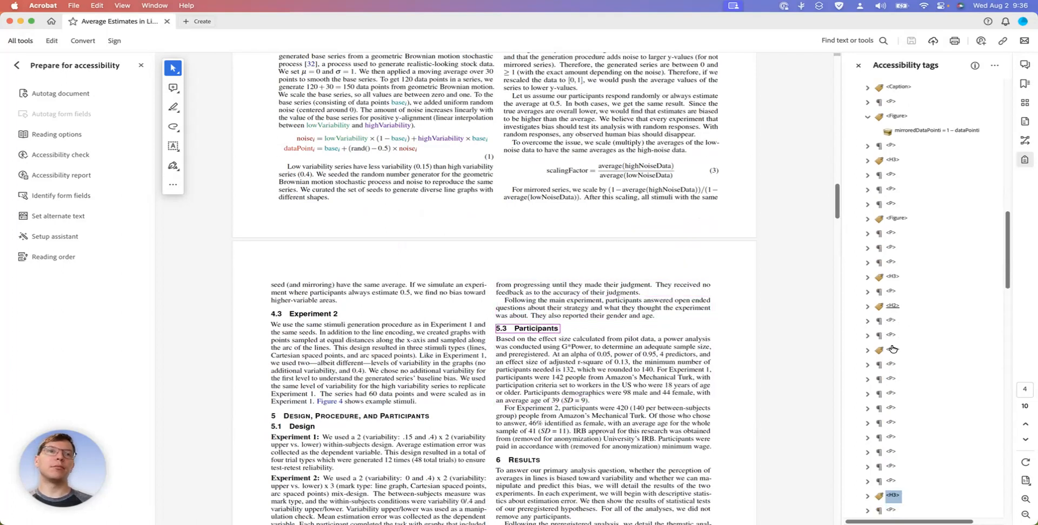
key("Down")
key("Down")
key("Down")
key("Down")
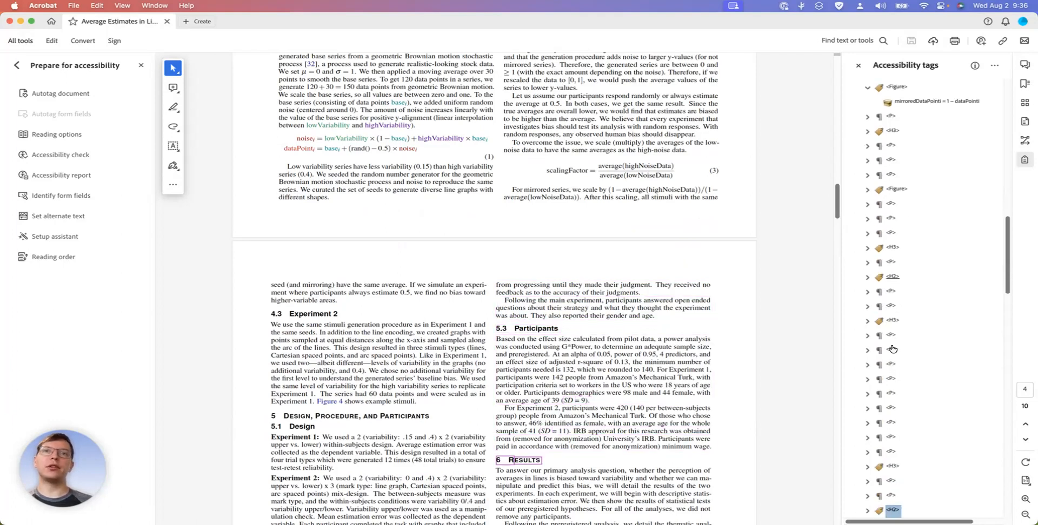
Check the tags from the section 6 paragraphs through section 6.0.1 and equation (4) to equation (5)
key("Down")
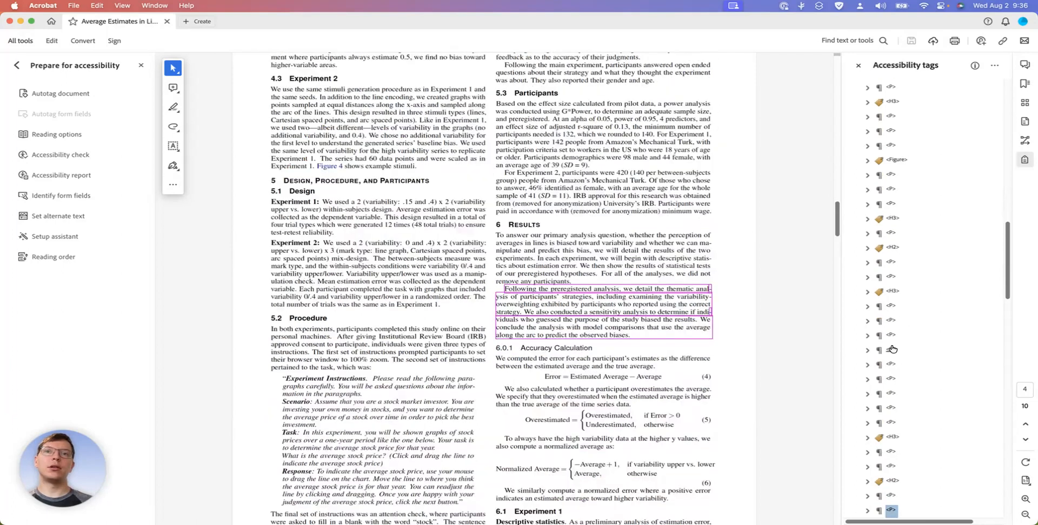
key("Down")
key("Down")
key("Down")
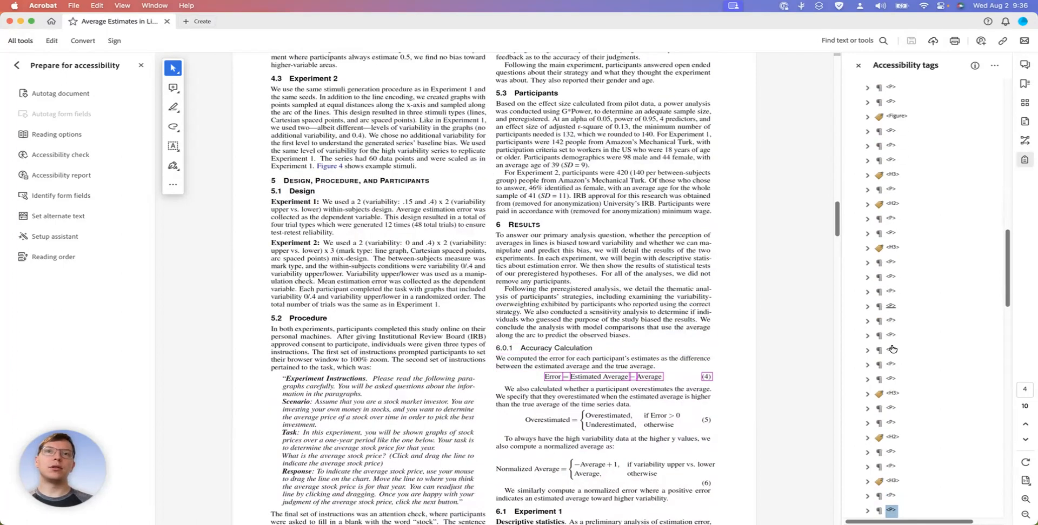
key("Down")
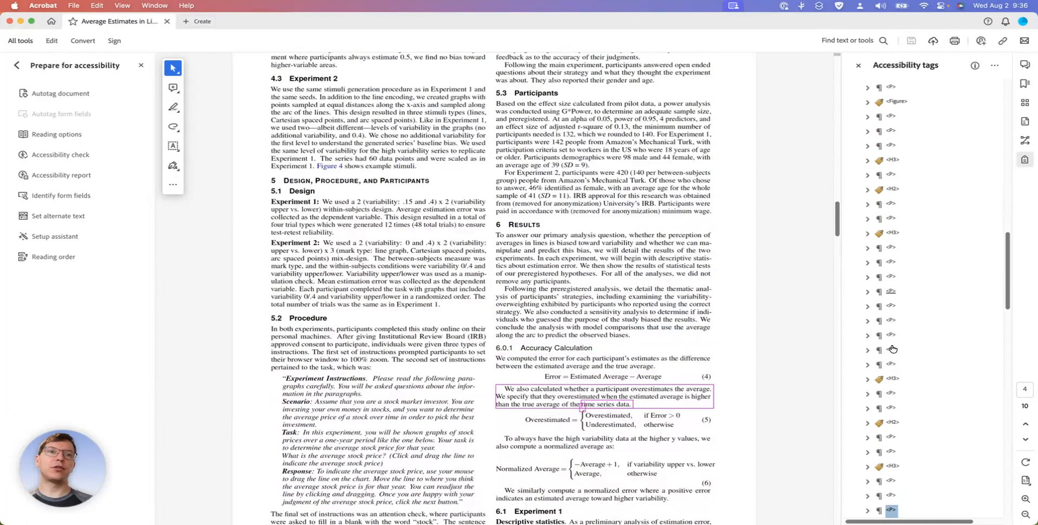
key("Down")
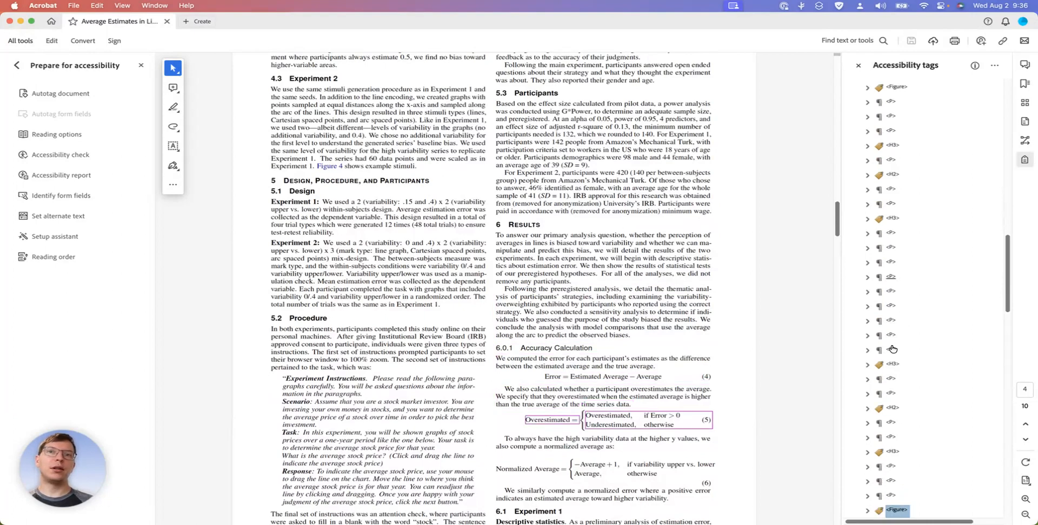
Enter "overestimated equals" as the start of the alternate text for equation (5)'s figure tag
scroll(699, 378, "down", 2)
scroll(698, 378, "down", 5)
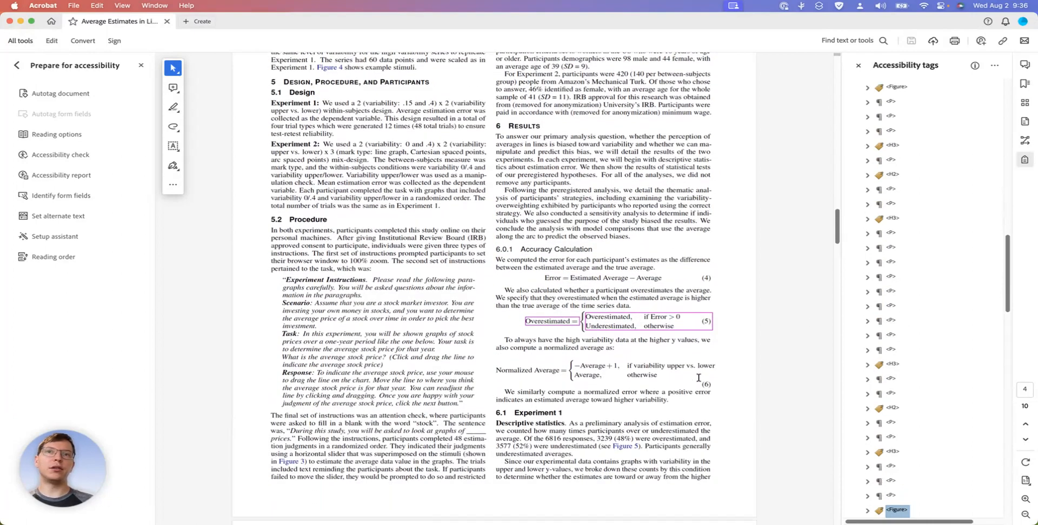
scroll(896, 478, "down", 2)
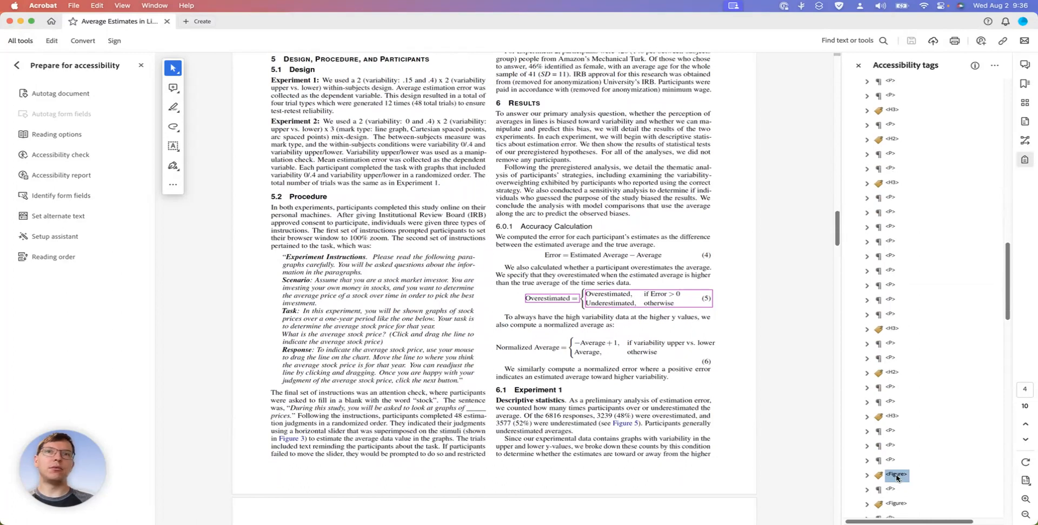
right_click(897, 479)
left_click(919, 514)
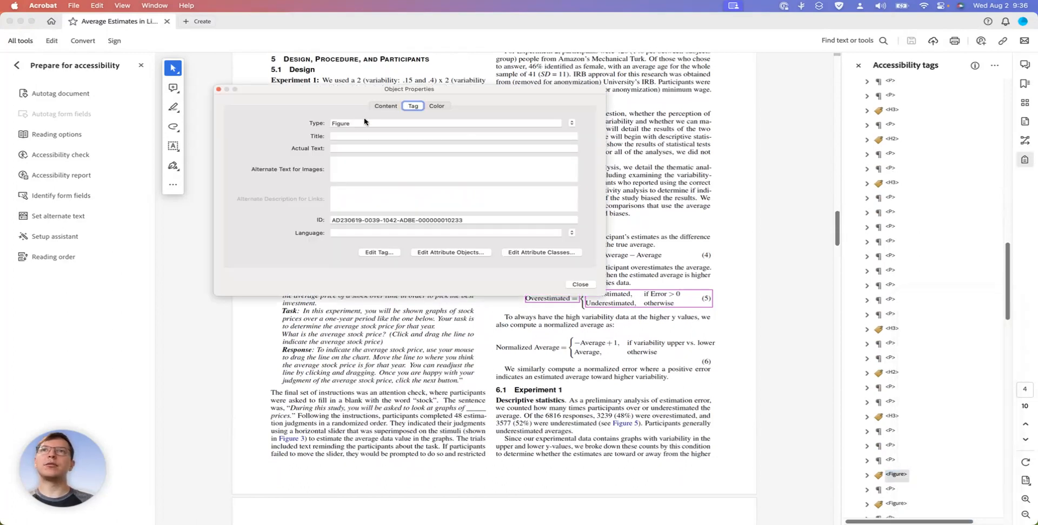
left_click_drag(371, 100, 454, 53)
left_click(456, 111)
type("over")
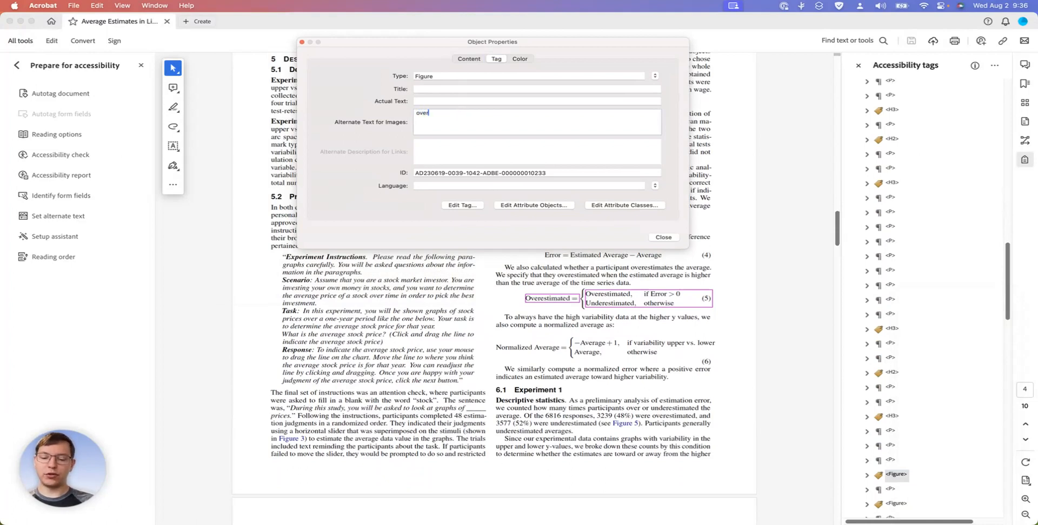
type("estimated ")
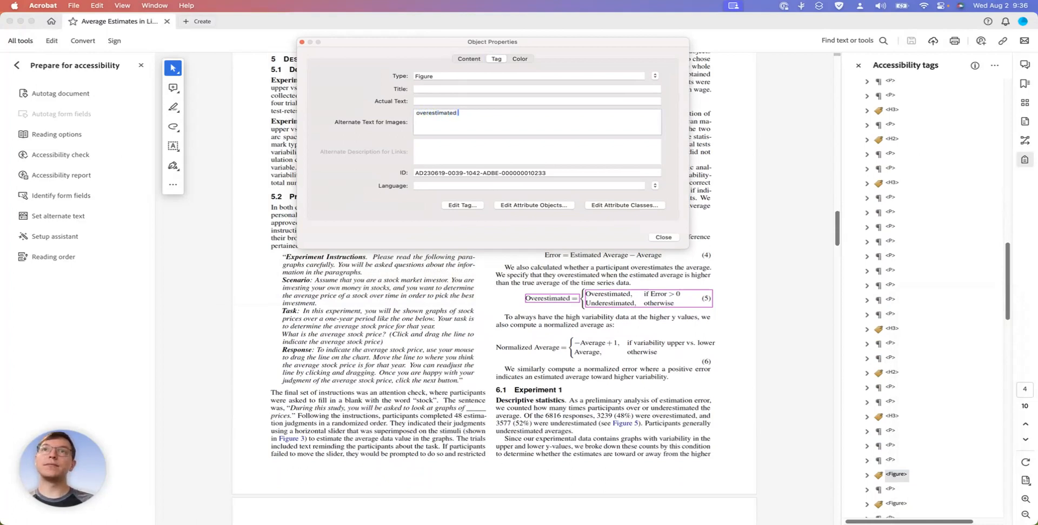
type("equals overestimated if error larger than zero and underestimated otherwise")
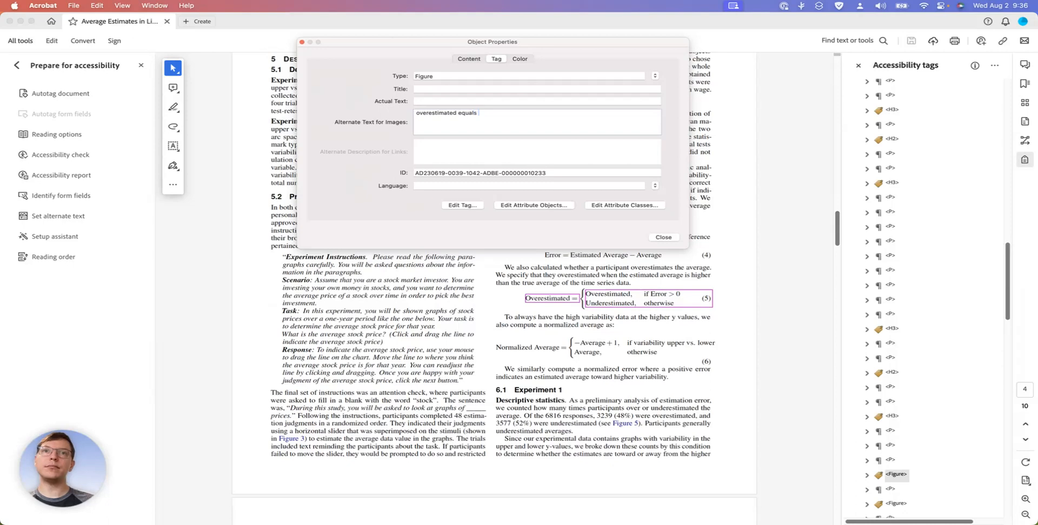
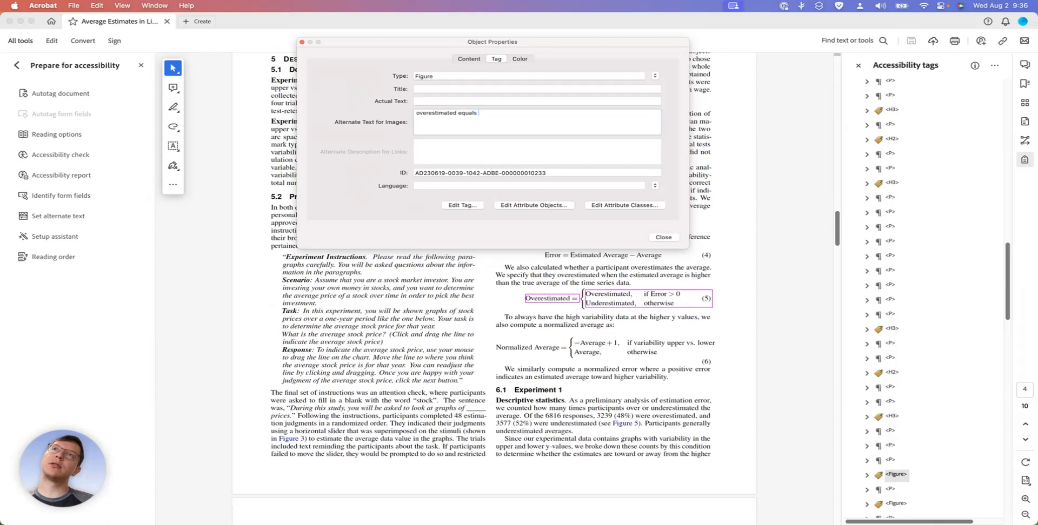
Complete equation (5)'s alternate text with "overestimated if error larger than zero and underestimated otherwise"
type("c")
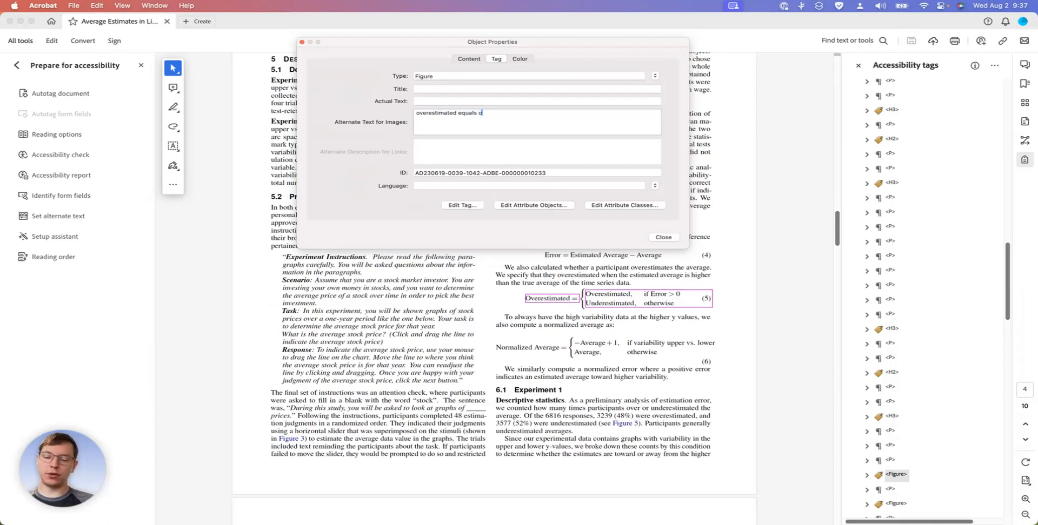
type("verestim")
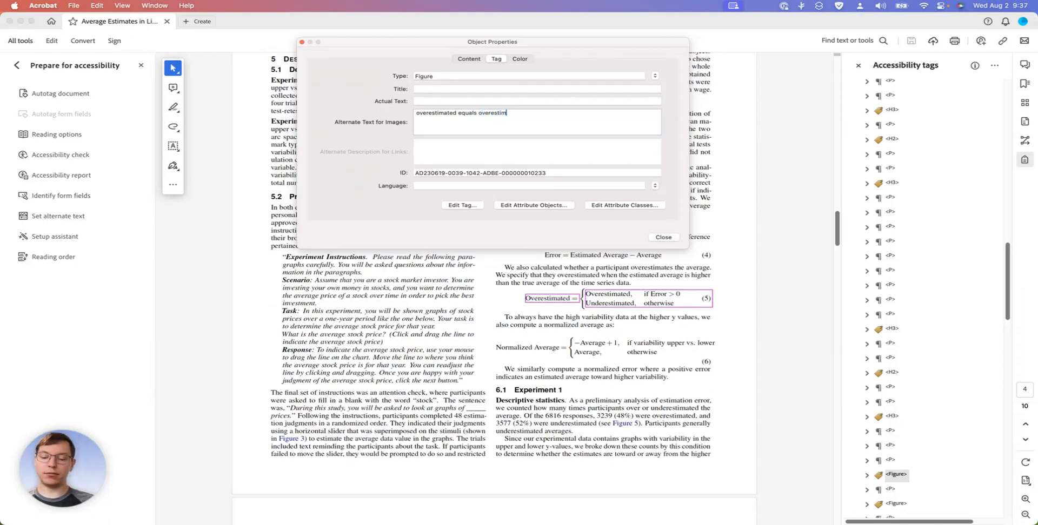
type("ated iferror larger than ")
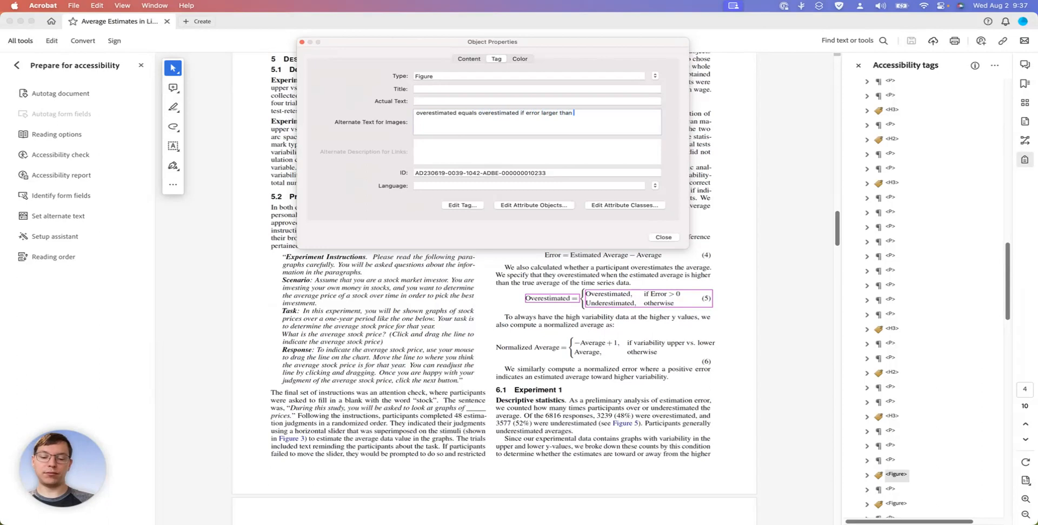
type("zero an")
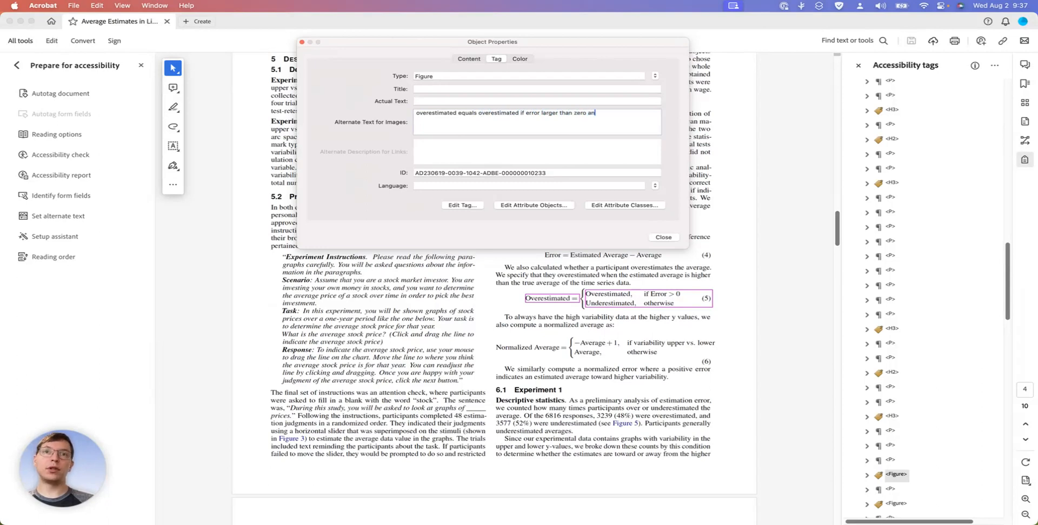
type("d under")
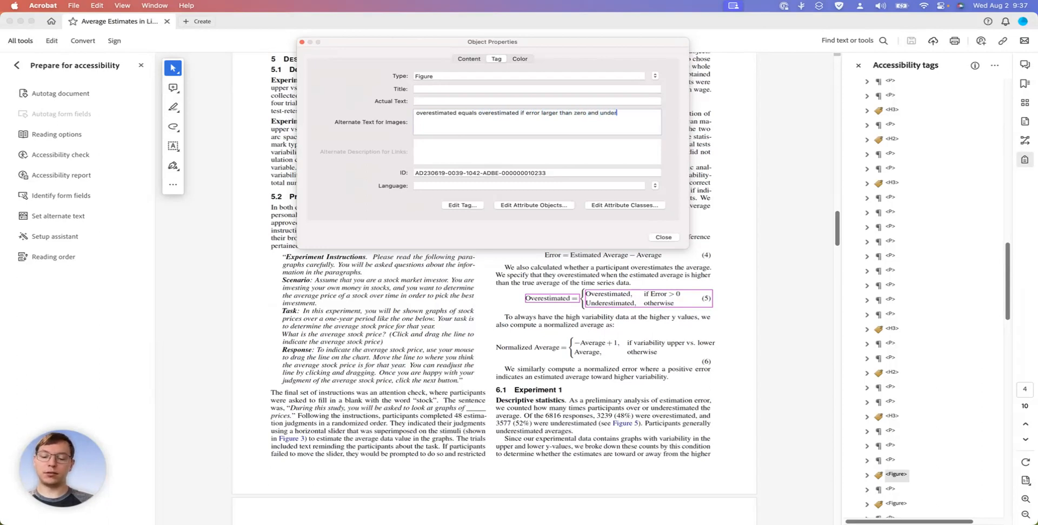
type("estimated otherwise")
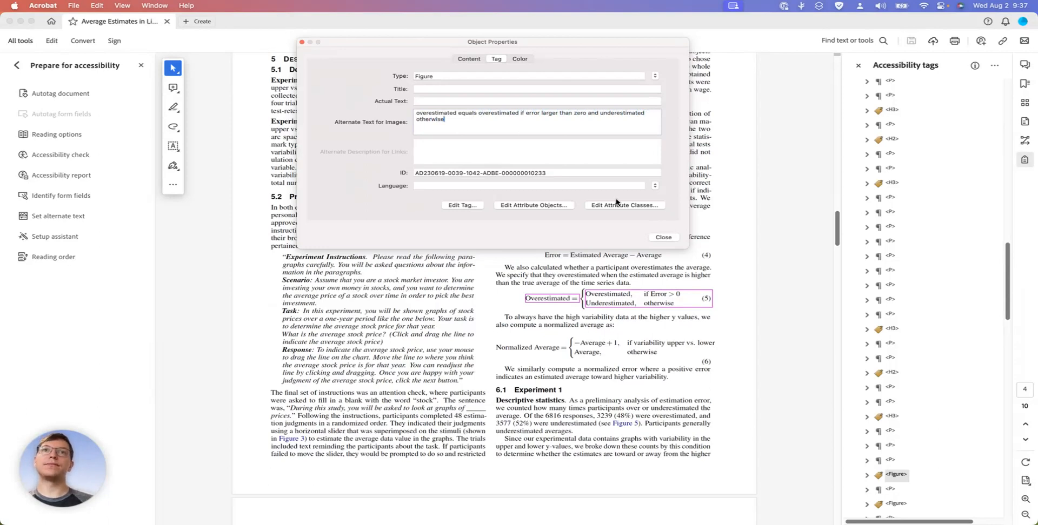
left_click(665, 238)
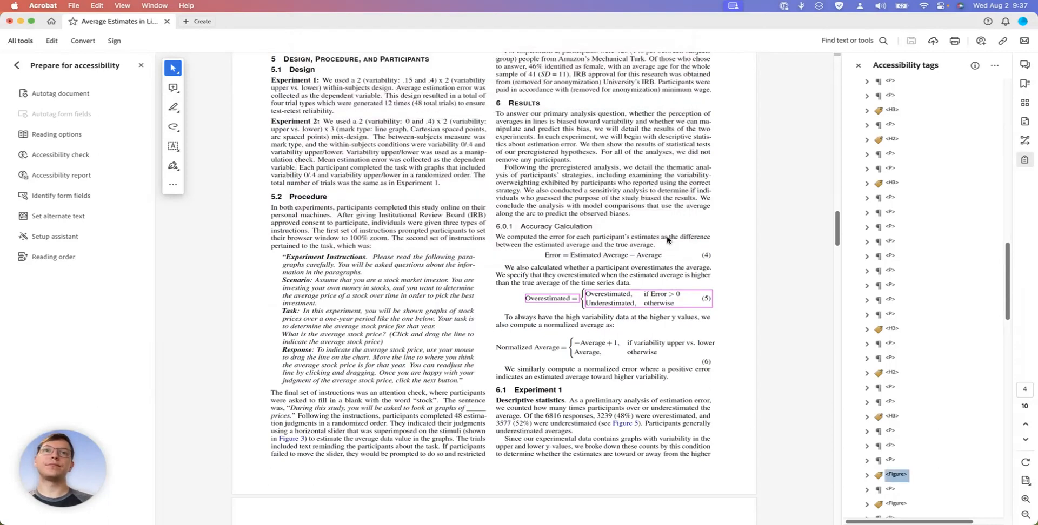
Set the alternate text of equation (6)'s figure tag to "Normalized average is minus overage plus one if variability upper vs lower and average otherwise"
left_click(895, 504)
right_click(896, 505)
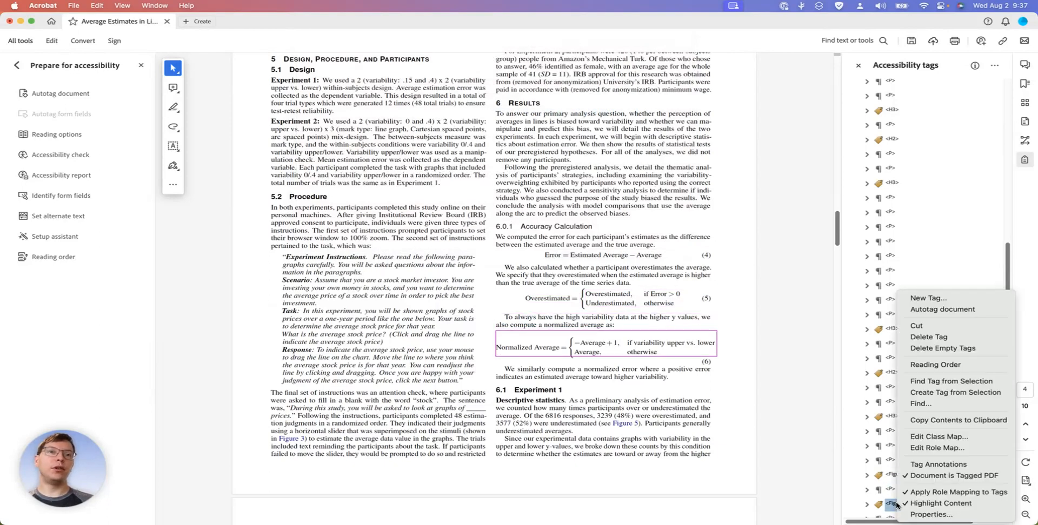
left_click(919, 515)
left_click(434, 121)
type("Norm,a")
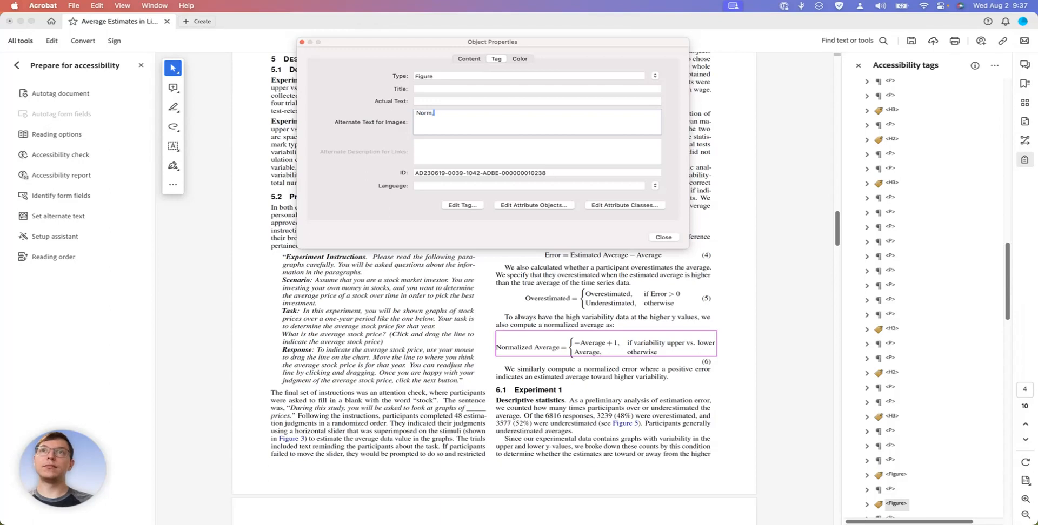
type("alized av")
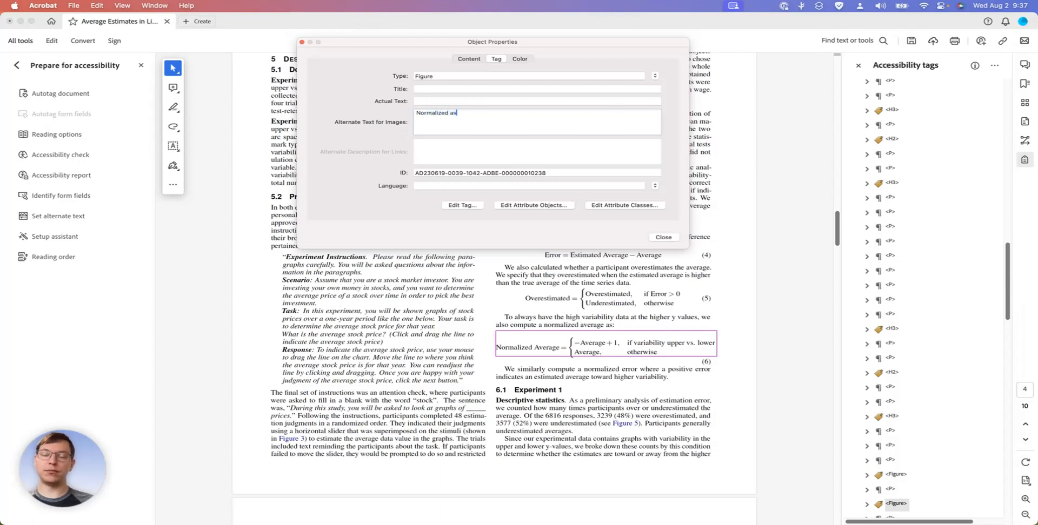
type("erage is")
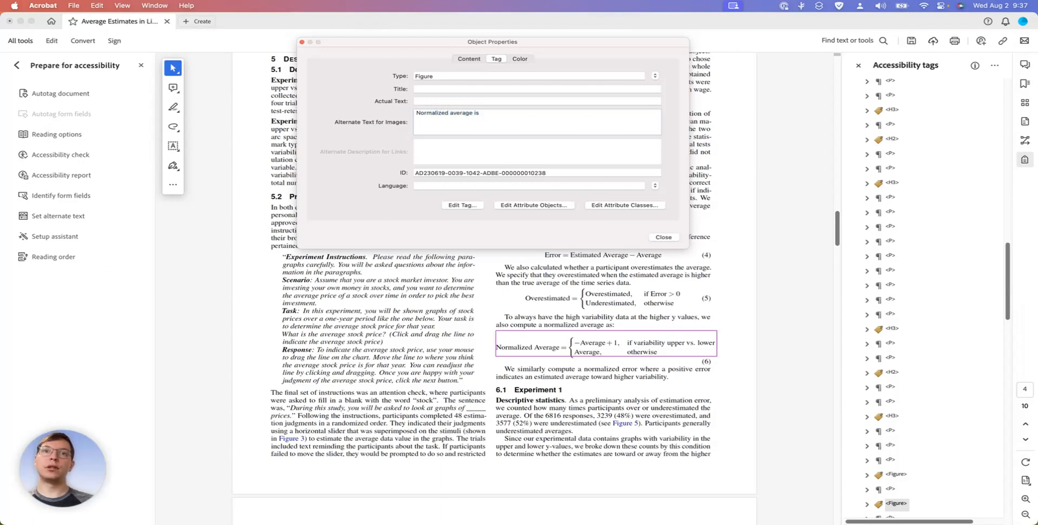
type(" minu")
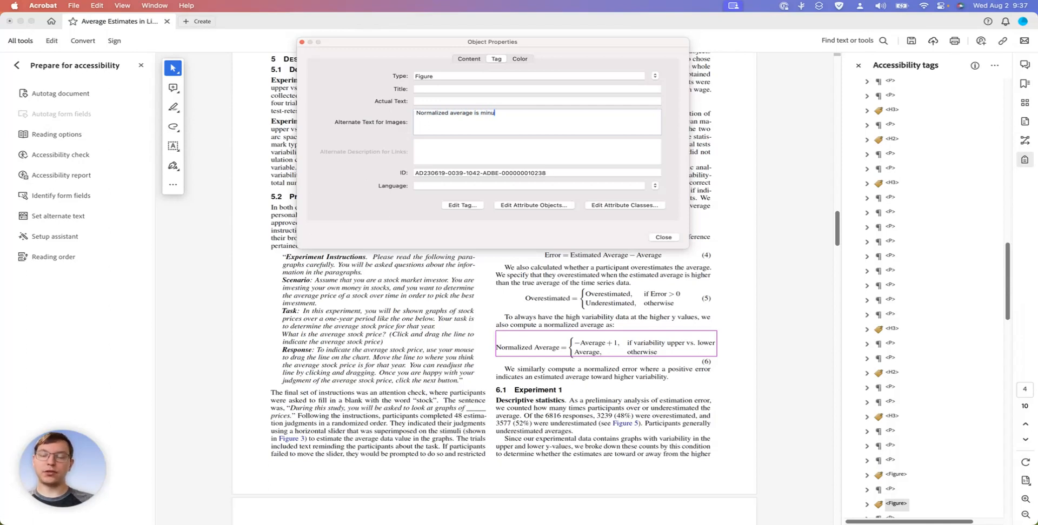
type("s overag")
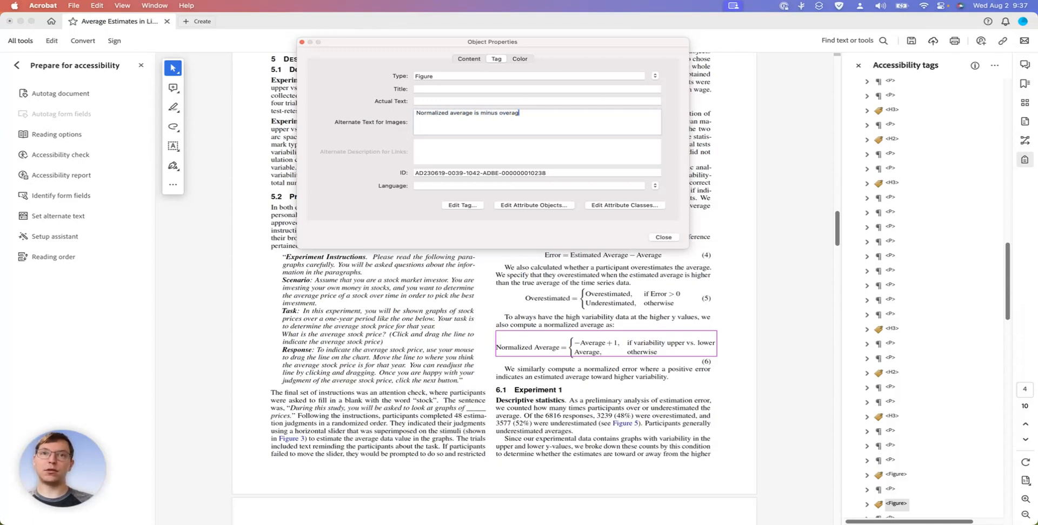
type("e plus one if v")
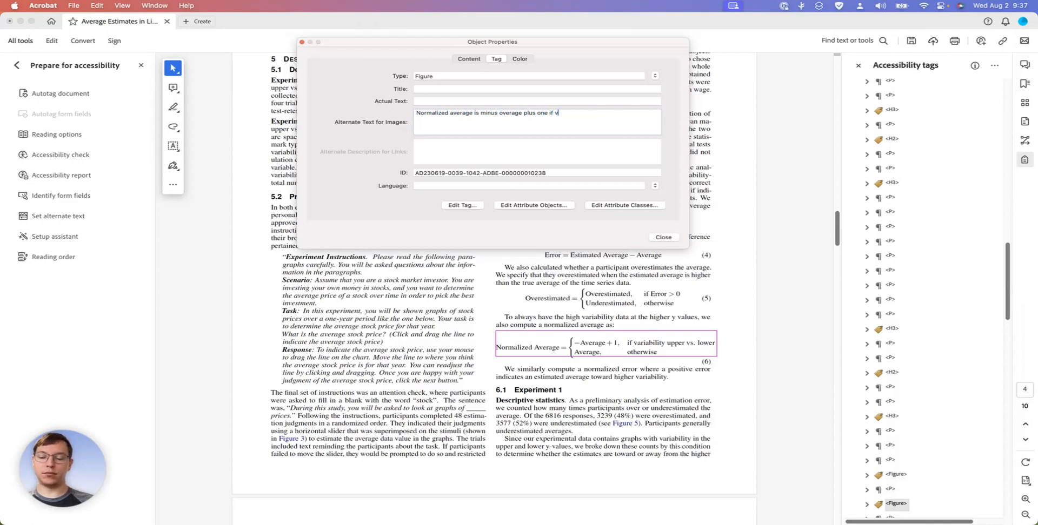
type("ariability")
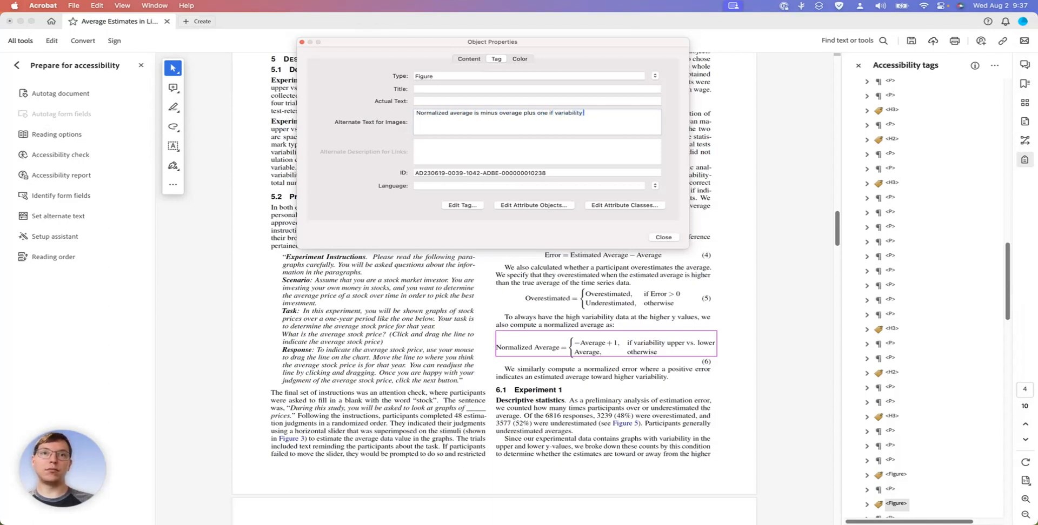
type(" upper")
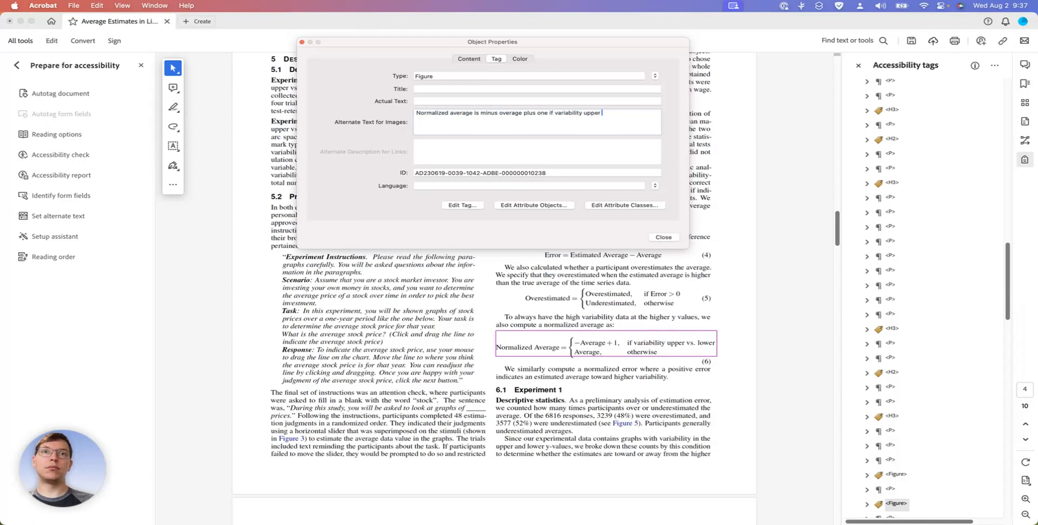
type("vs")
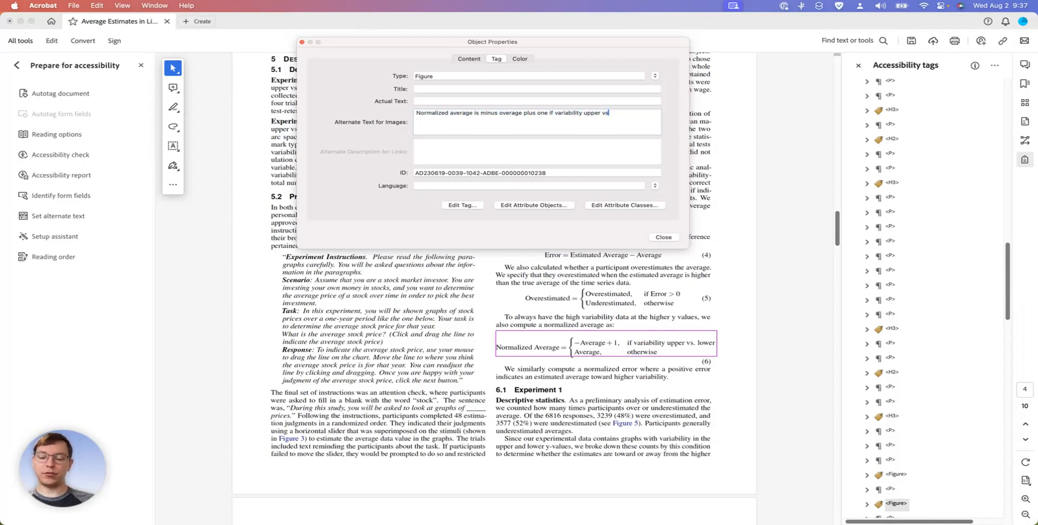
type(" lower and")
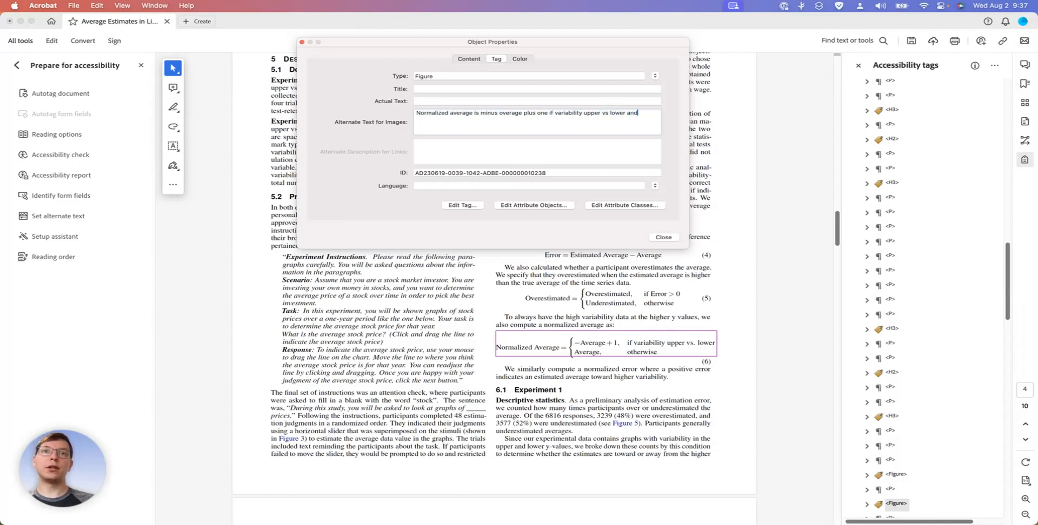
type(" average otherwise")
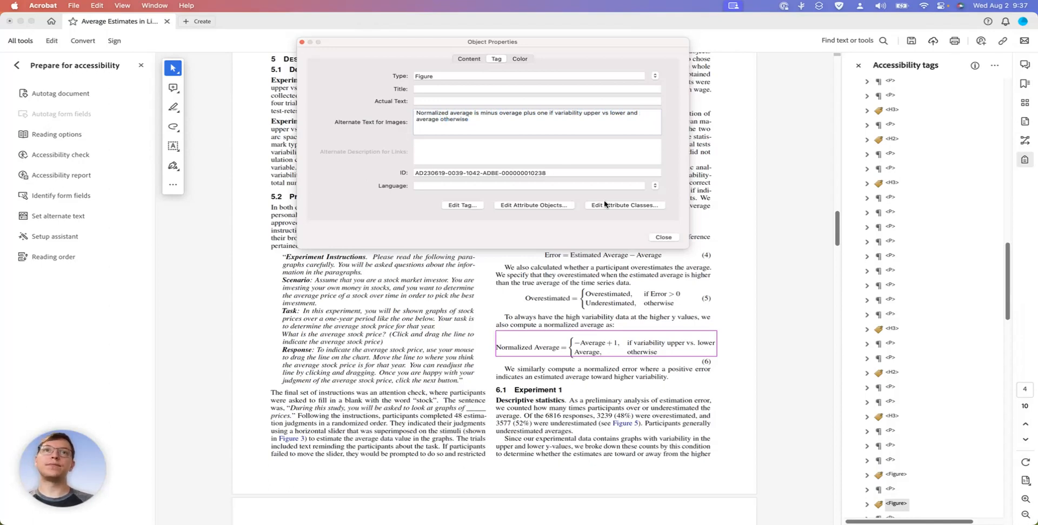
left_click(663, 238)
Check the tags from the paragraph after equation (6) through section 6.1 Experiment 1 to Figure 5
scroll(930, 476, "down", 2)
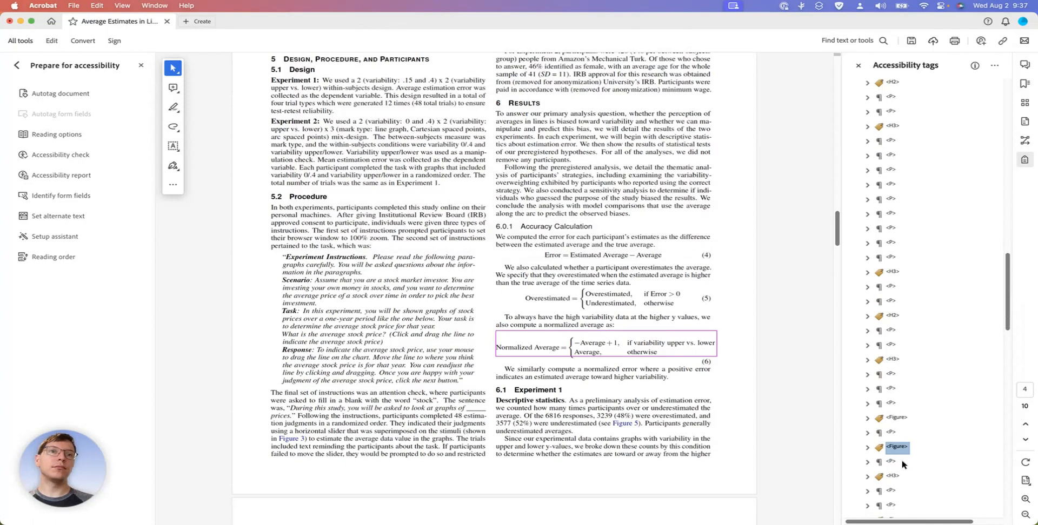
left_click(891, 463)
key("Down")
key("Down")
key("Down")
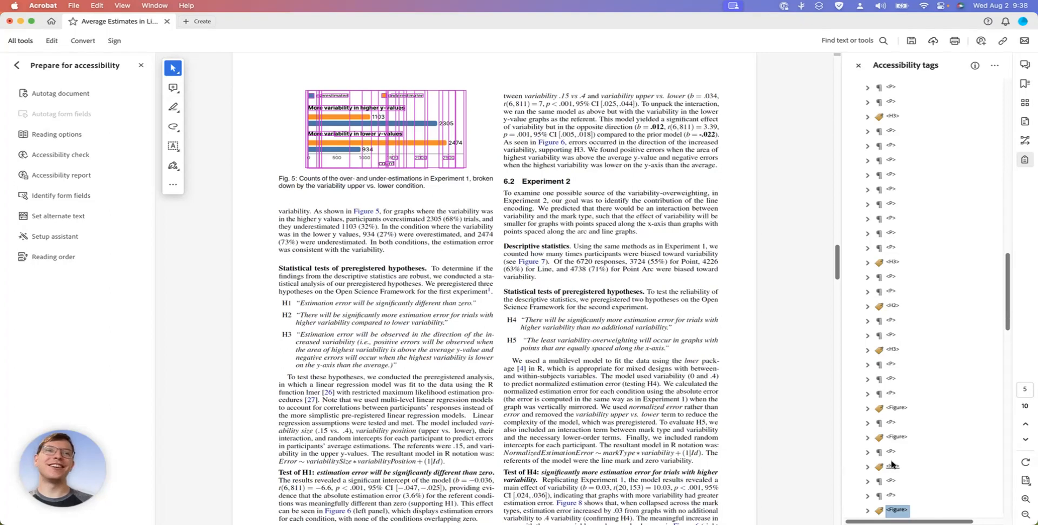
Change the tag type of the Fig. 5 description text from paragraph to Caption
key("Down")
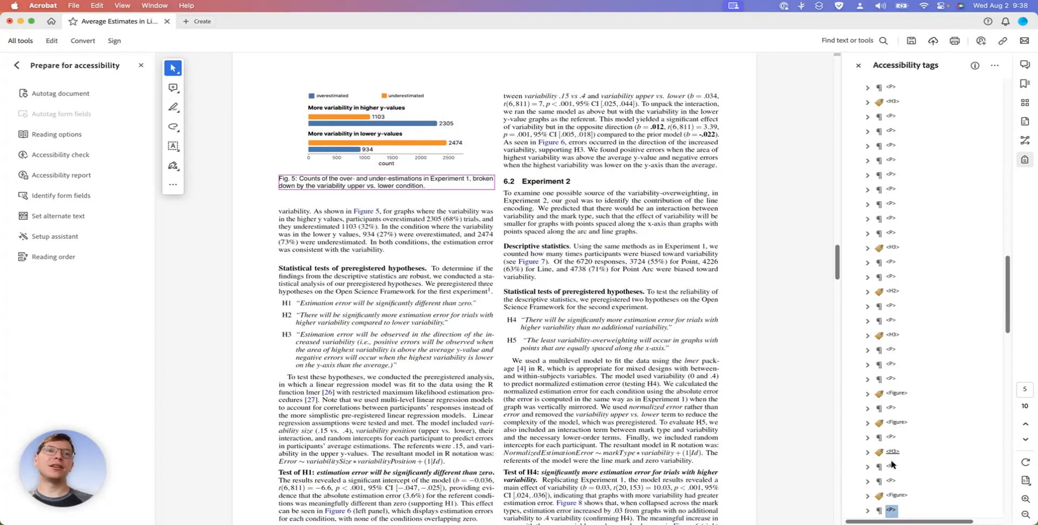
right_click(888, 510)
left_click(776, 400)
left_click(656, 76)
scroll(655, 77, "up", 5)
left_click(655, 76)
left_click(663, 238)
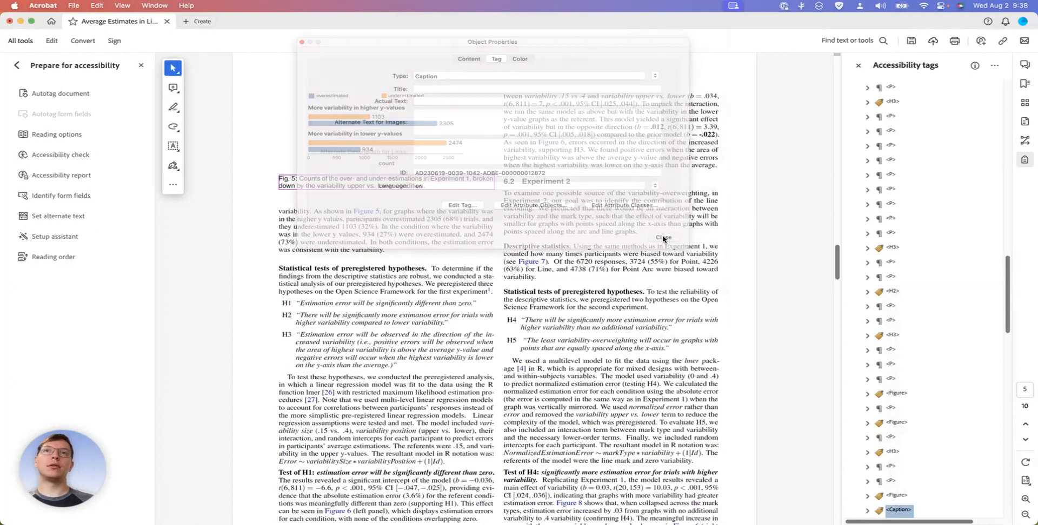
Check the tags from the paragraph below the Figure 5 caption to the H1–H3 hypotheses list, including the individual list items
scroll(931, 368, "down", 5)
left_click(872, 380)
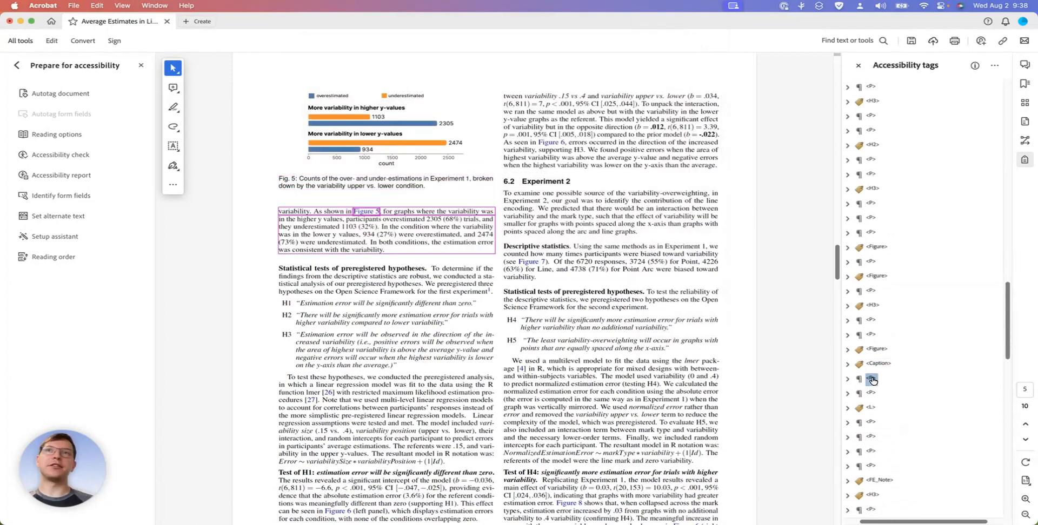
key("Down")
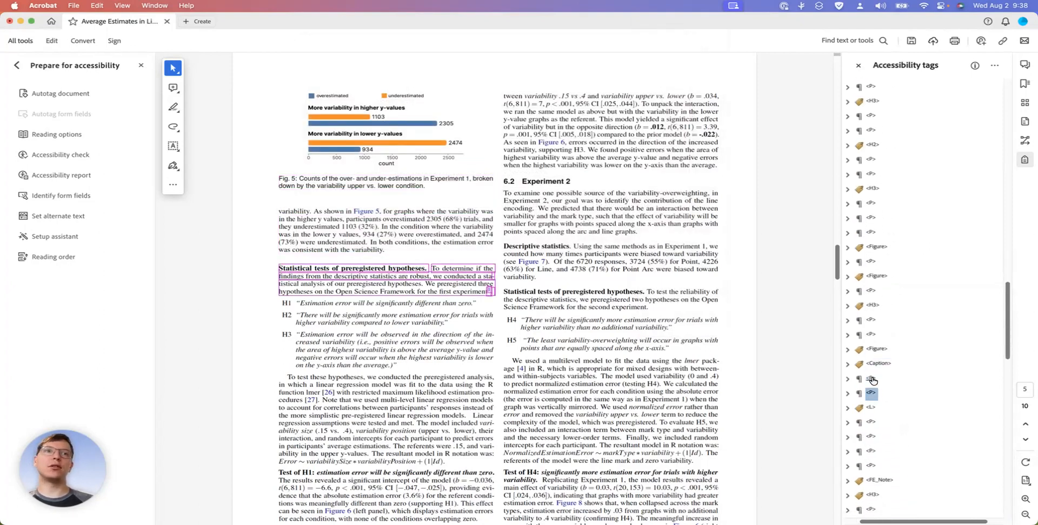
key("Down")
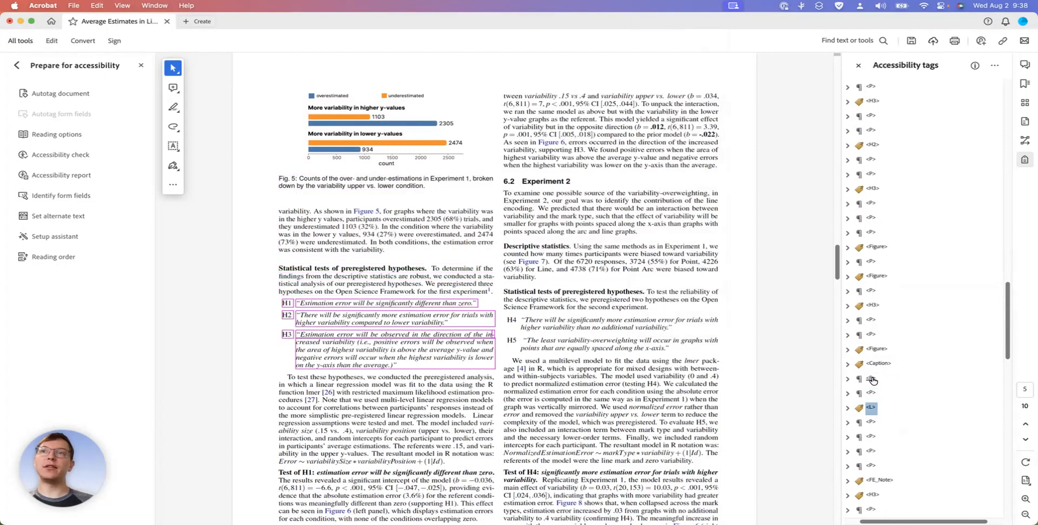
key("Right")
key("Down")
Check the tags from the "To test these hypotheses" paragraph through to the footnote about the original pre-registration
key("Down")
key("Down")
key("Up")
key("Up")
key("Up")
key("Left")
key("Down")
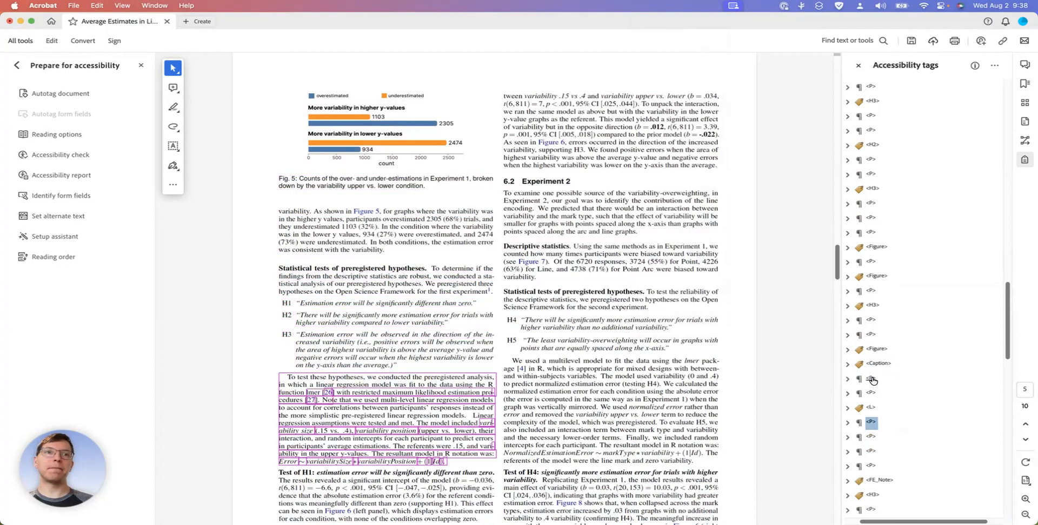
key("Down")
key("Down")
key("Down")
key("Down")
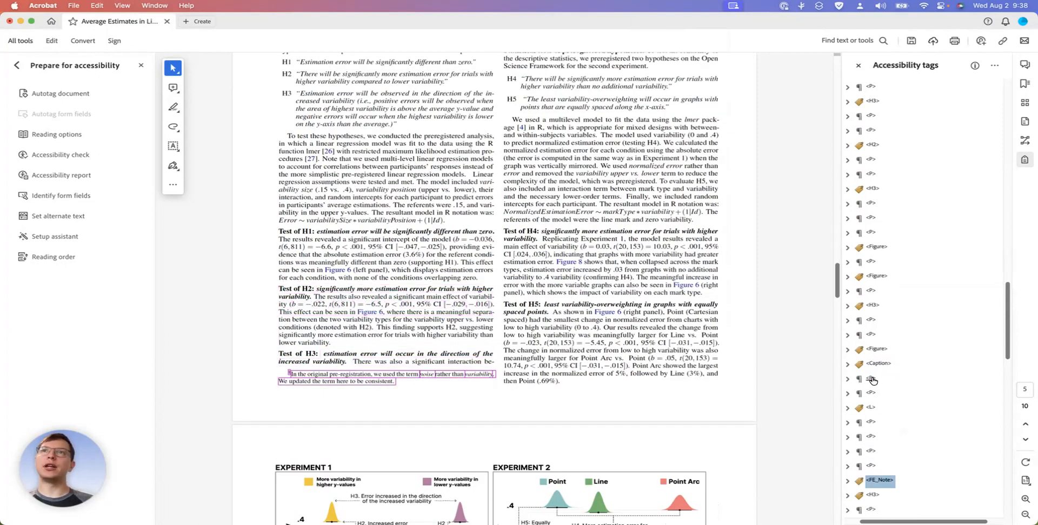
Move the footnote's FE_Note tag directly after the Experiment 1 "Statistical tests of preregistered hypotheses" paragraph that references it, and check their order
scroll(408, 359, "up", 3)
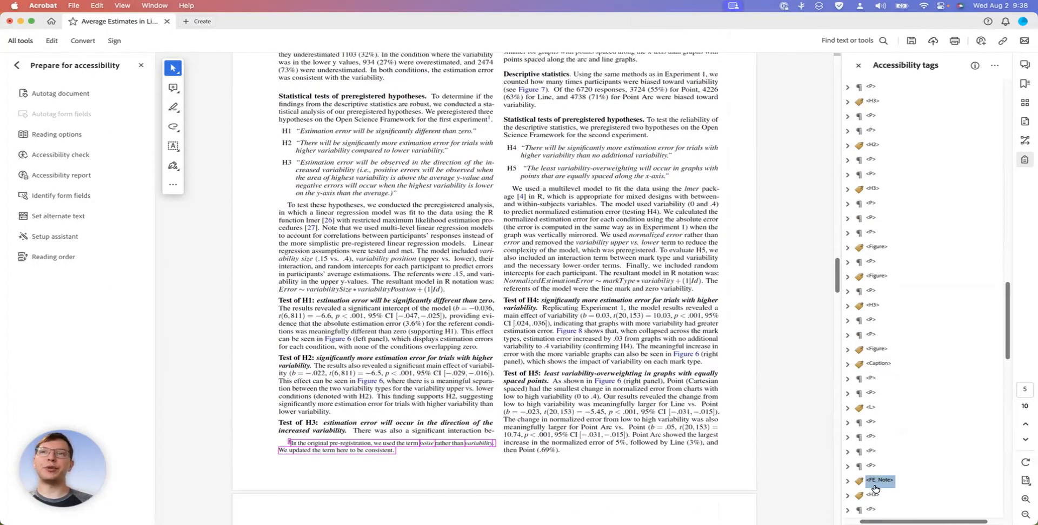
left_click(871, 293)
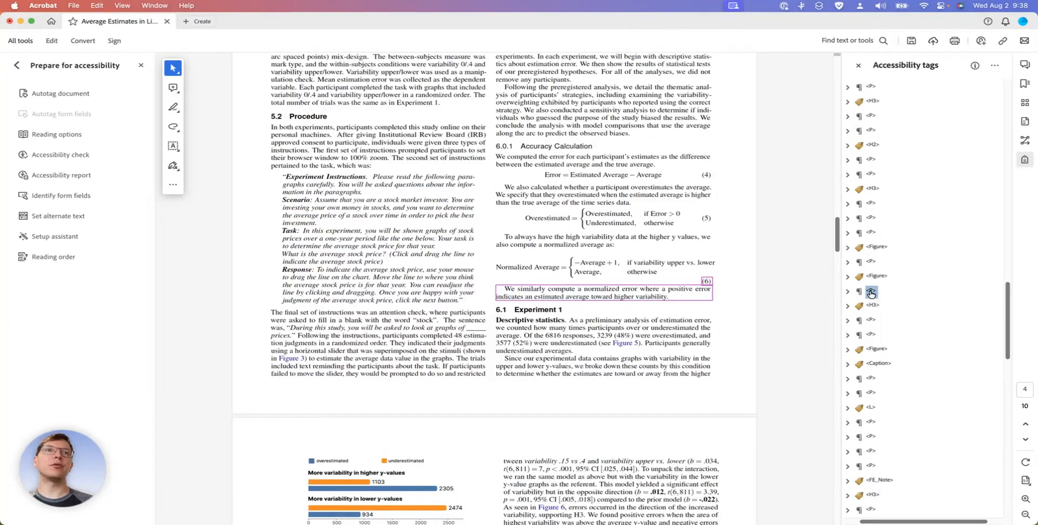
left_click(872, 378)
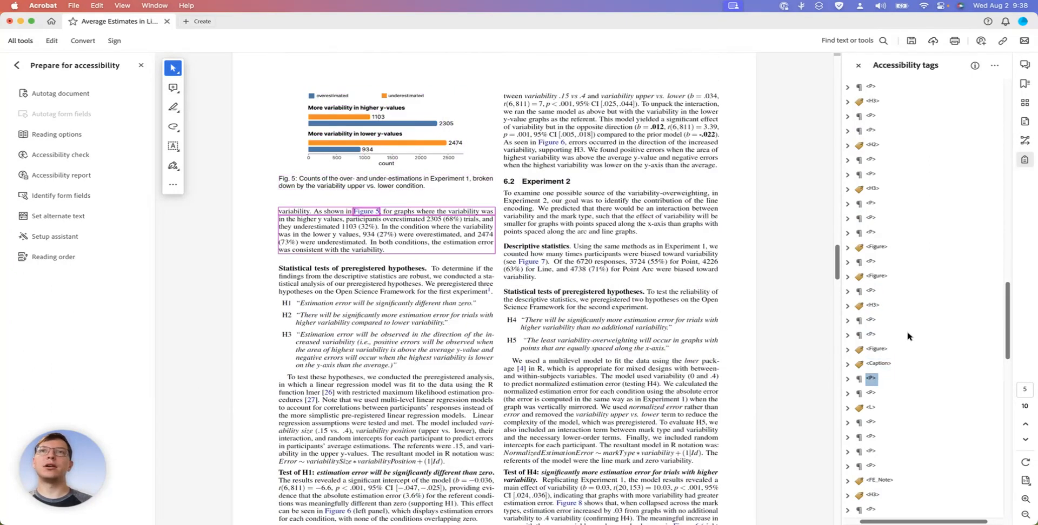
scroll(897, 346, "down", 5)
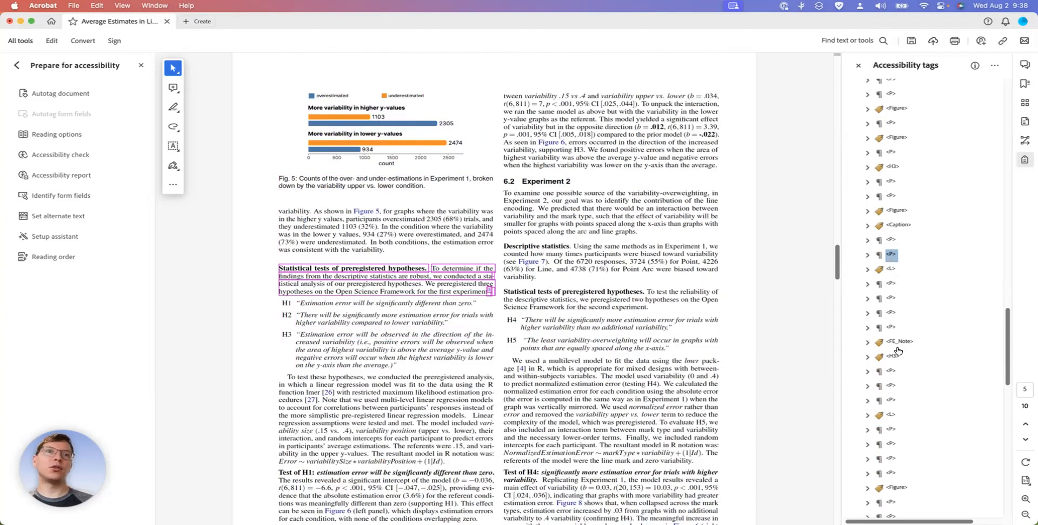
left_click_drag(900, 343, 886, 263)
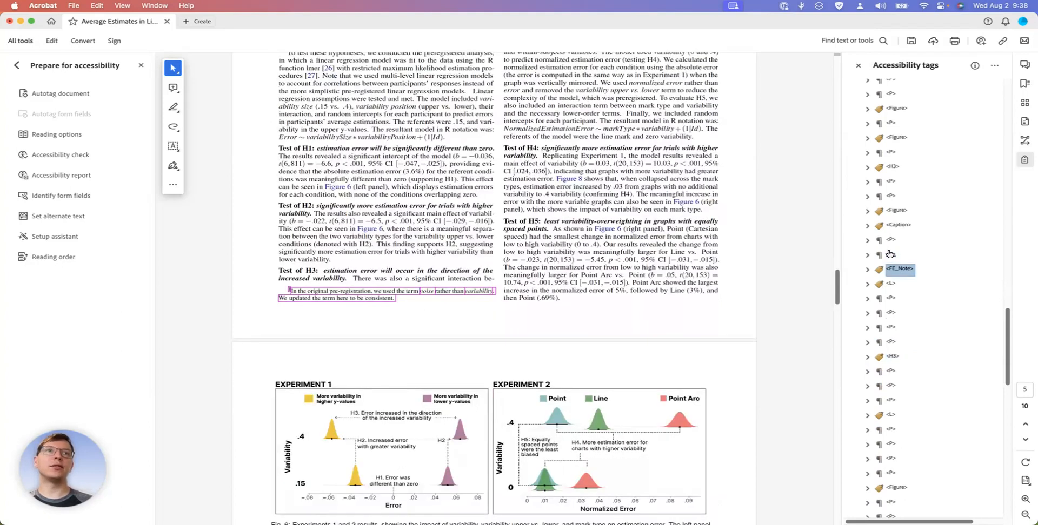
left_click(889, 254)
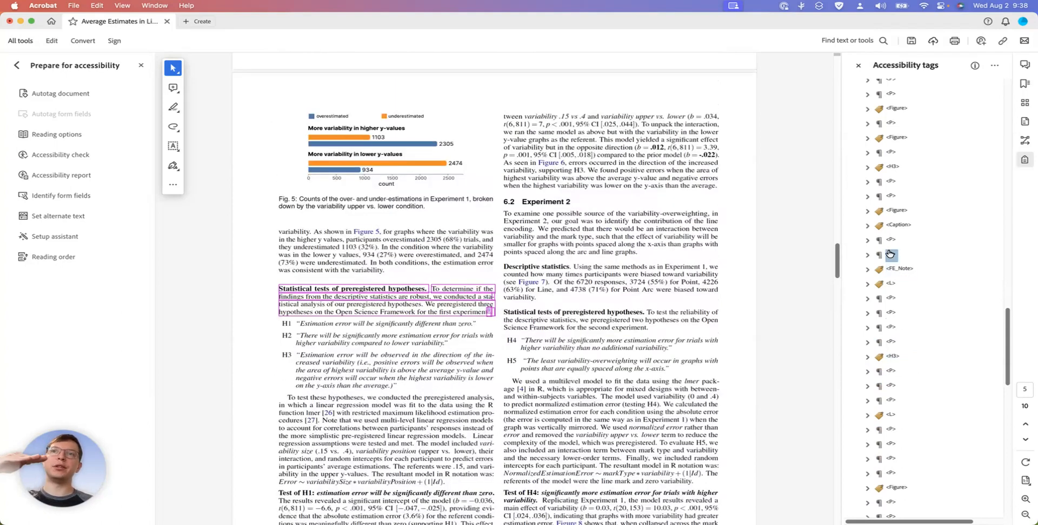
key("Down")
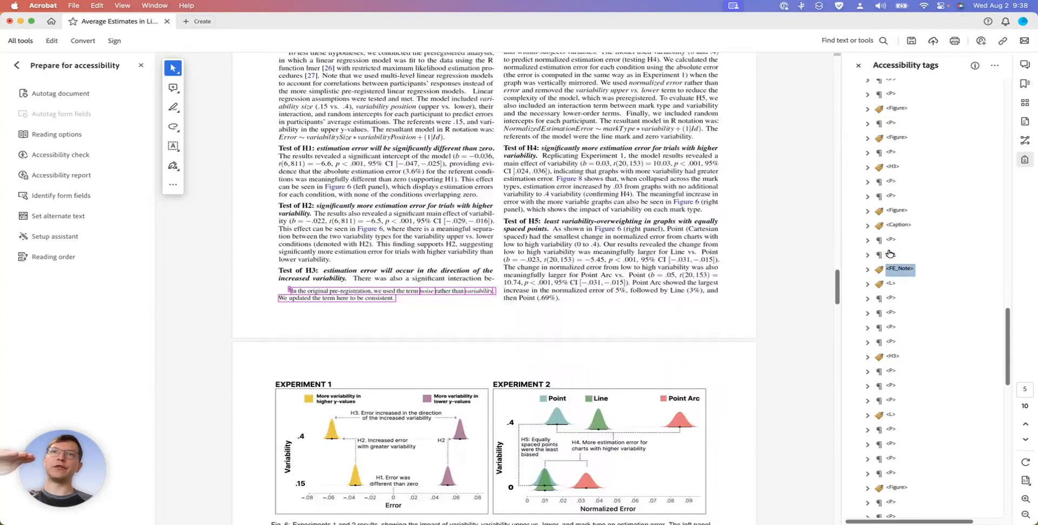
Check the tags from the H1–H3 hypotheses list after the footnote through to the "Test of H3" paragraph
left_click(889, 254)
key("Down")
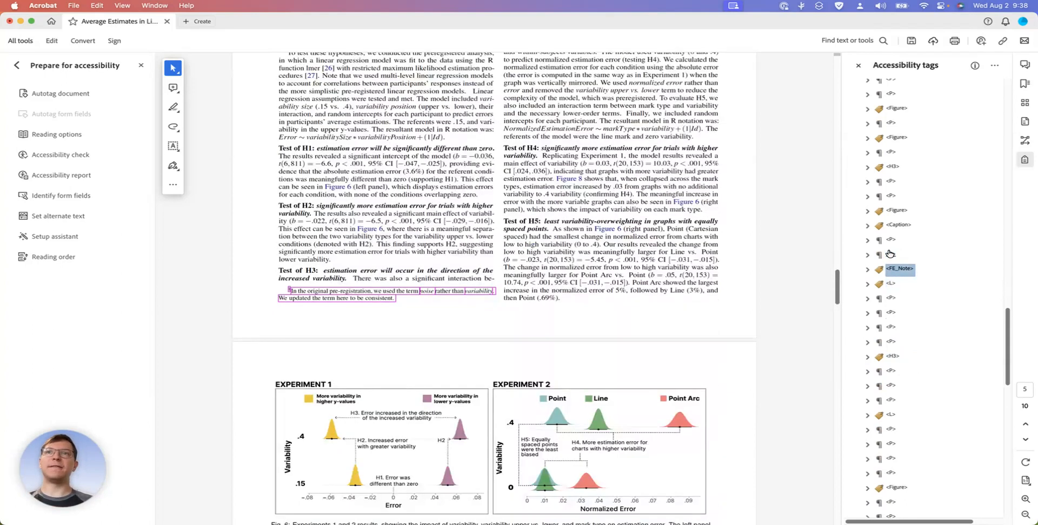
left_click(889, 254)
key("Down")
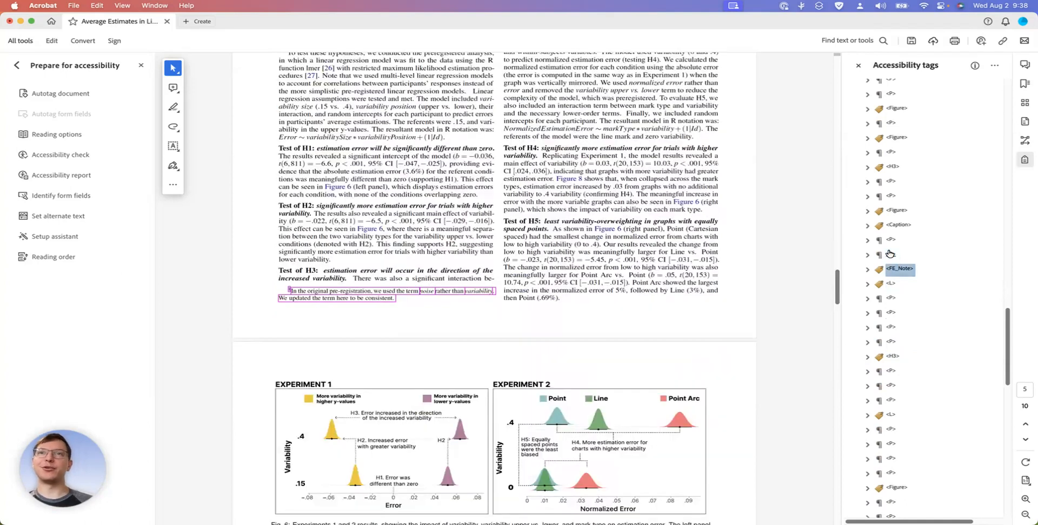
key("Down")
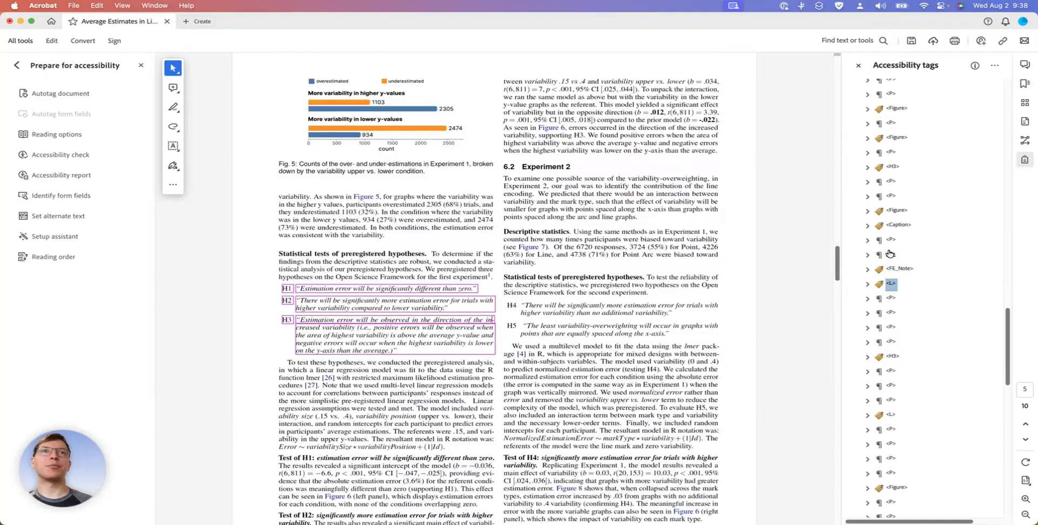
key("Down")
key("Down")
key("Down")
key("Down")
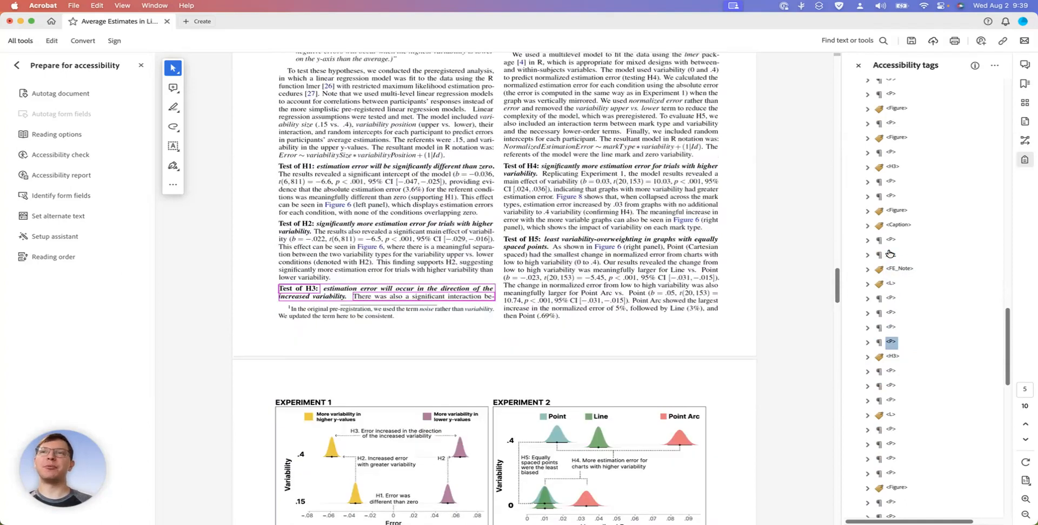
Check the tags from the "6.2 Experiment 2" heading through the H4–H5 hypotheses and test paragraphs to Figure 6
key("Down")
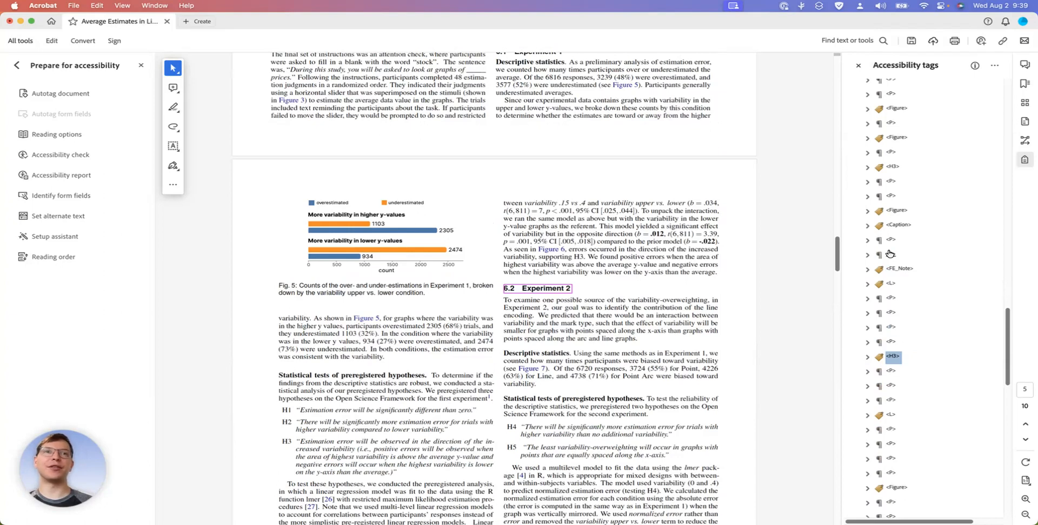
key("Down")
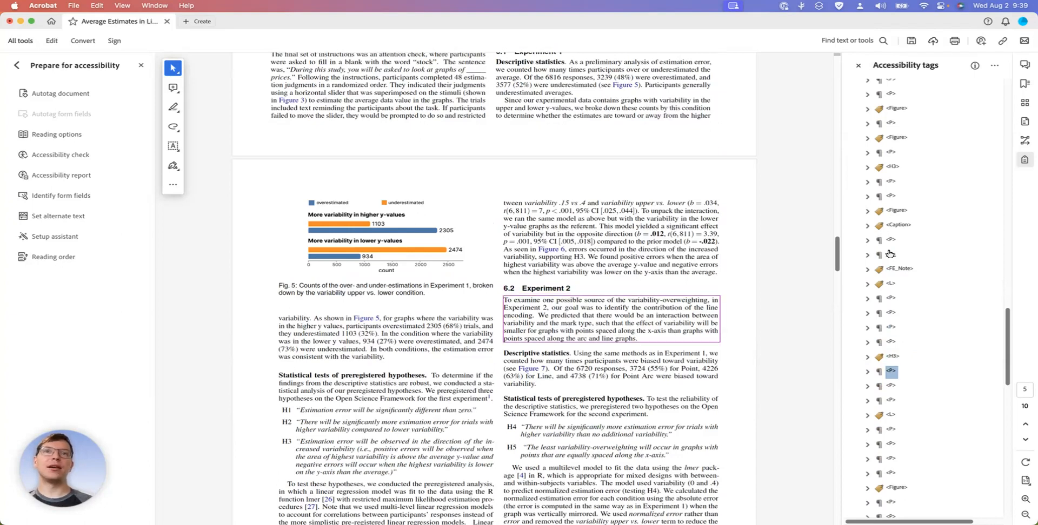
key("Down")
key("Down")
key("Down")
key("Down")
key("Down")
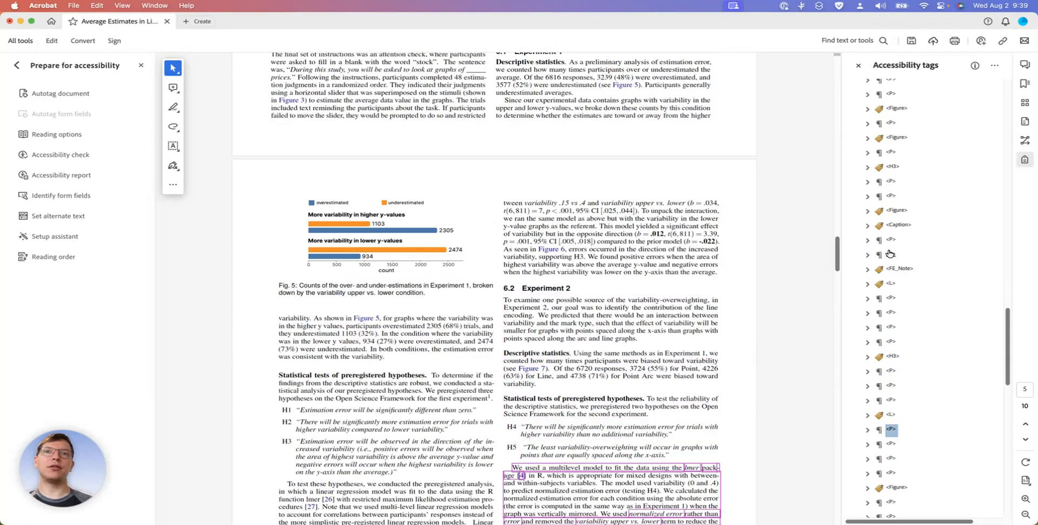
key("Down")
key("Down")
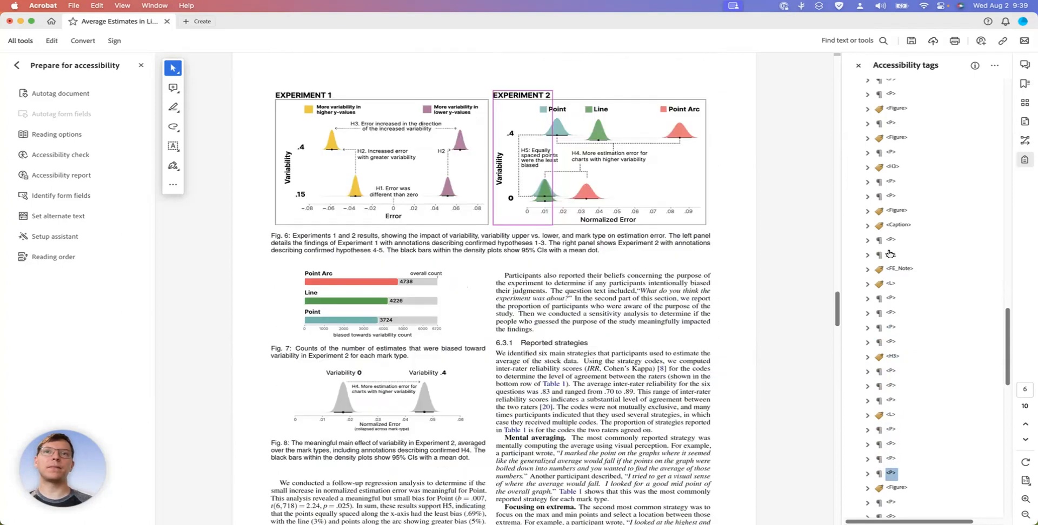
key("Down")
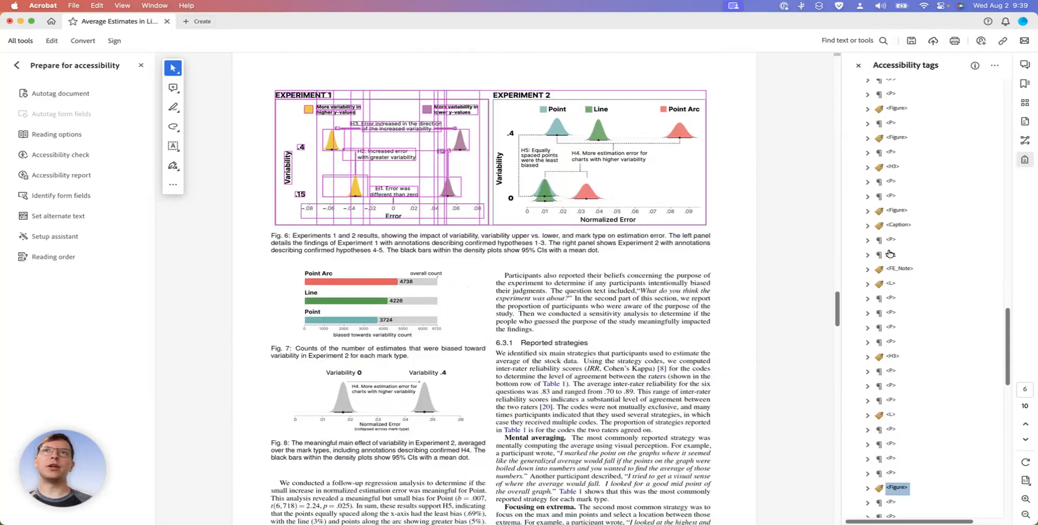
Try to nest the stray "Experiment 2" paragraph tag inside the Figure 6 tag, and check the order of the surrounding tags
key("Up")
key("Up")
key("Down")
key("Down")
key("Up")
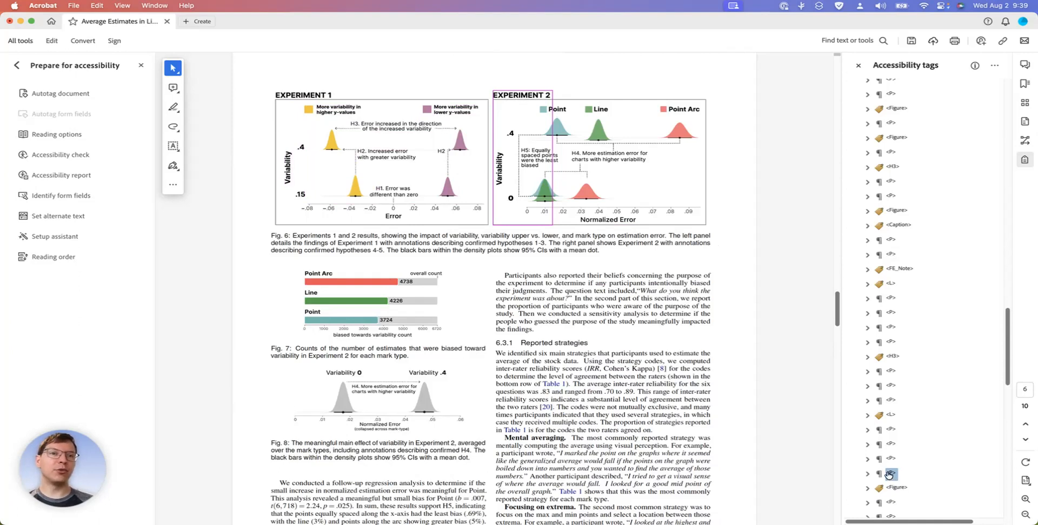
left_click(867, 489)
scroll(867, 488, "down", 3)
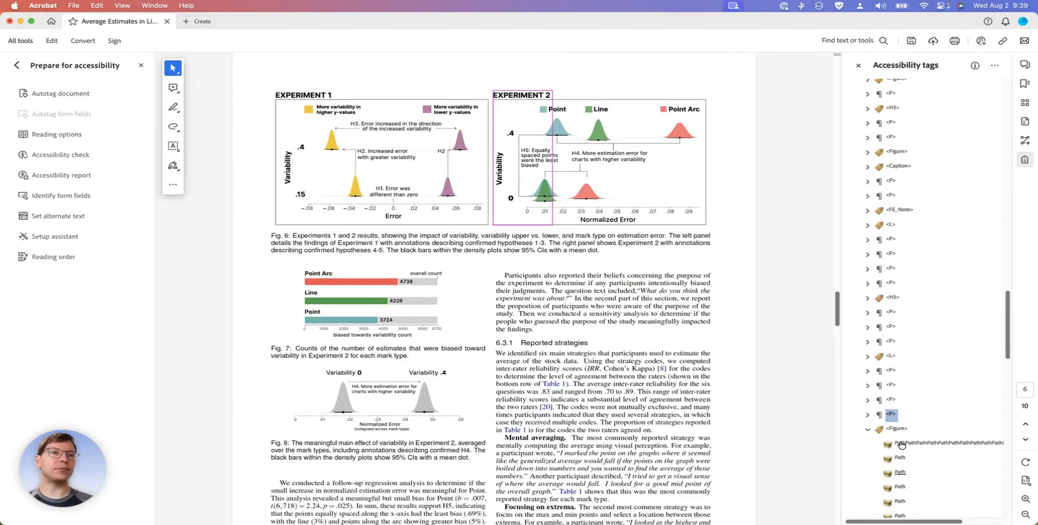
left_click_drag(887, 415, 901, 438)
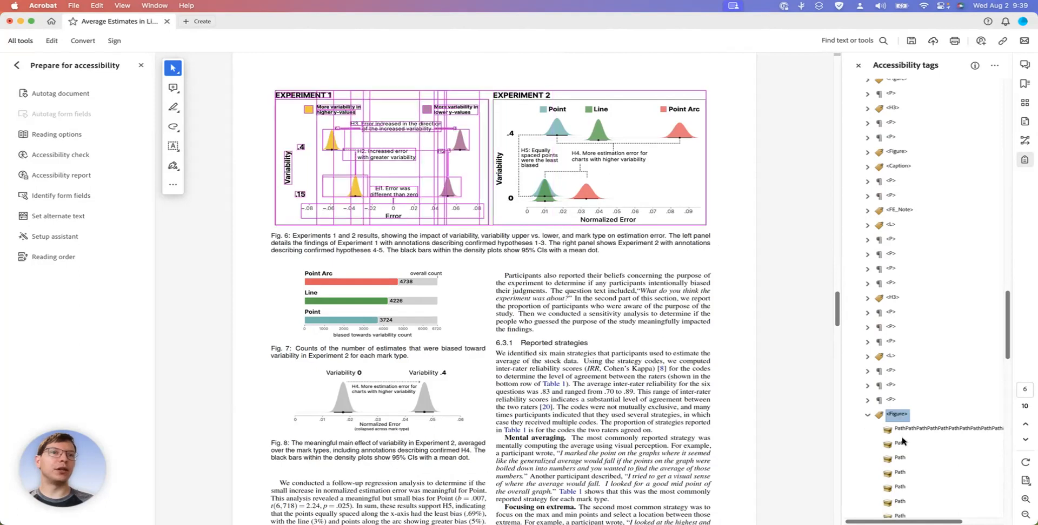
left_click(867, 415)
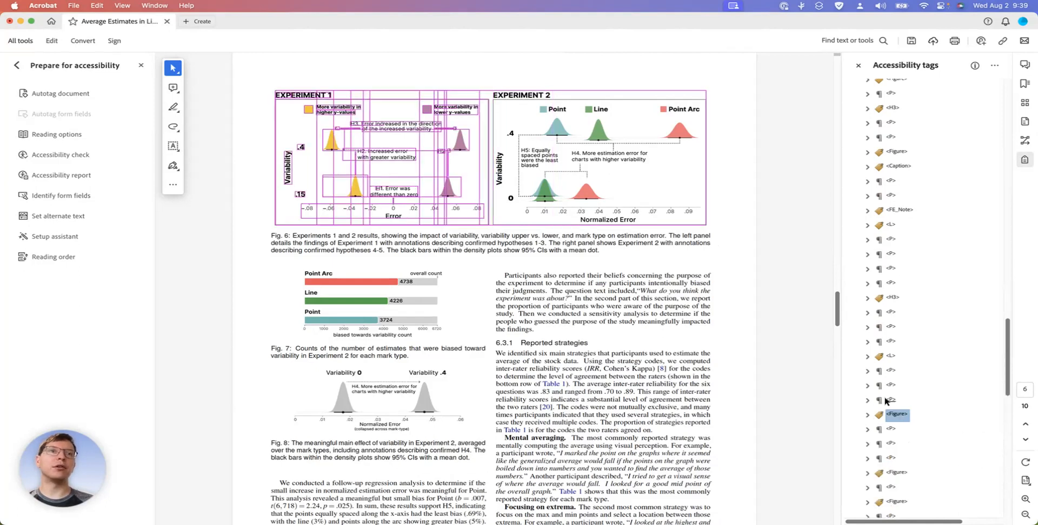
left_click(890, 403)
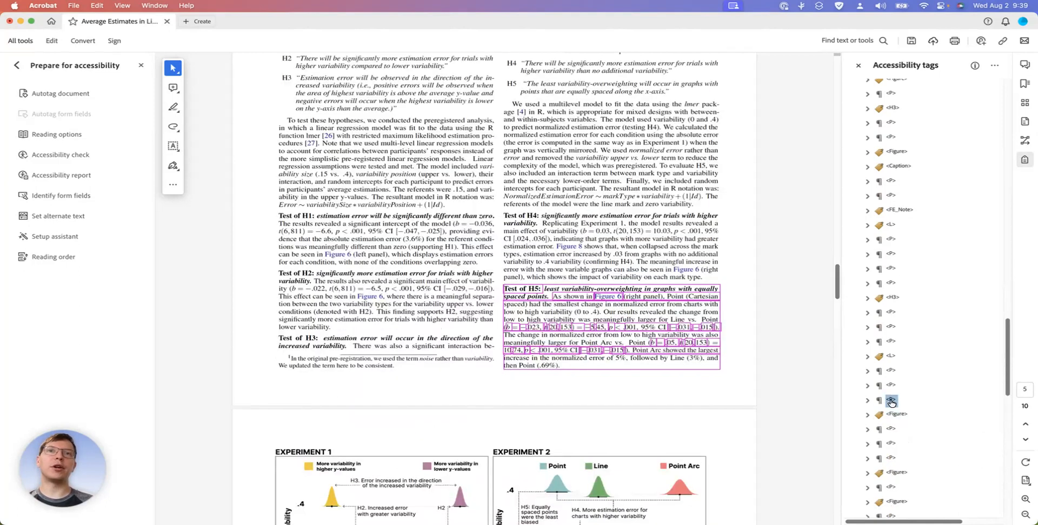
key("Down")
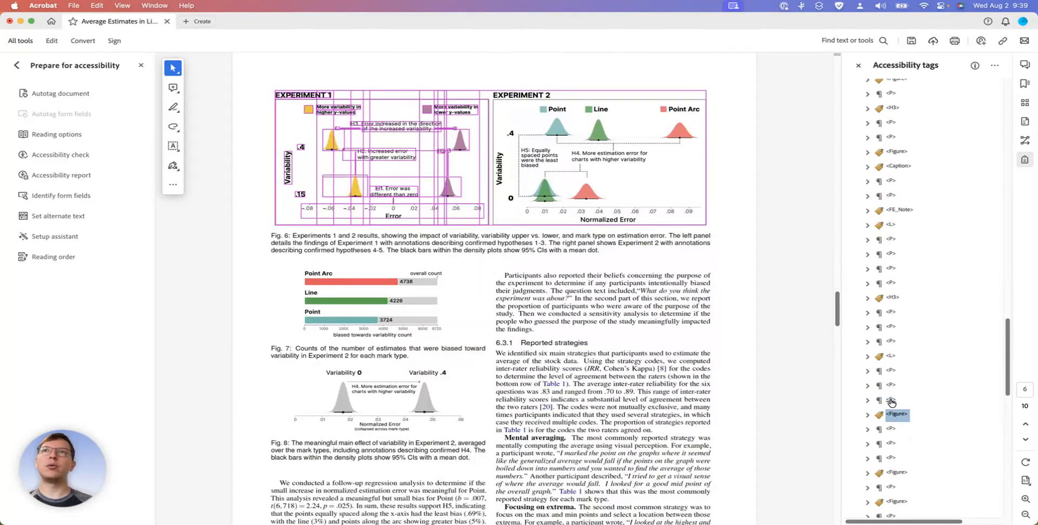
key("Down")
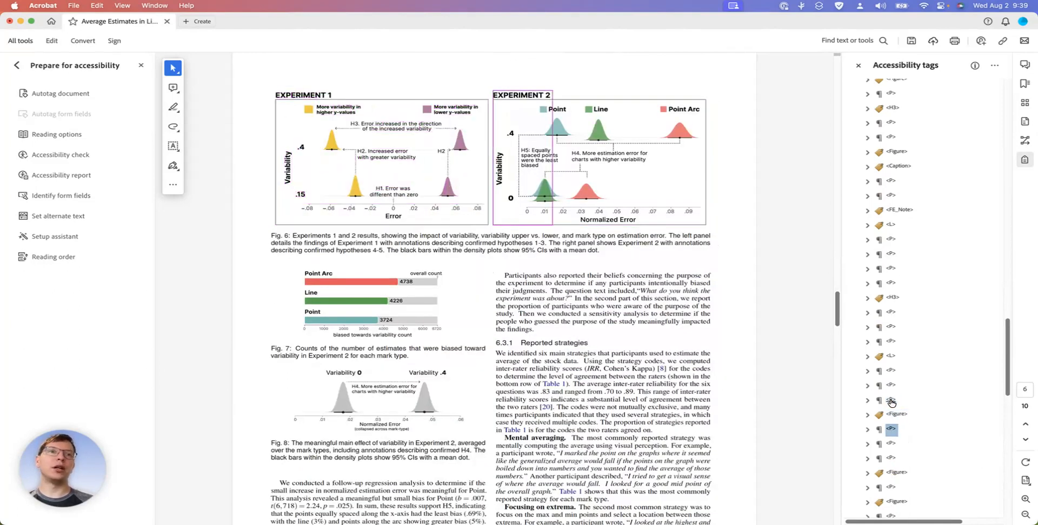
Move the stray "Experiment 2" paragraph tag inside the expanded Figure 6 tag as its first child, and collapse the figure
left_click(867, 415)
scroll(868, 417, "down", 3)
scroll(868, 416, "down", 10)
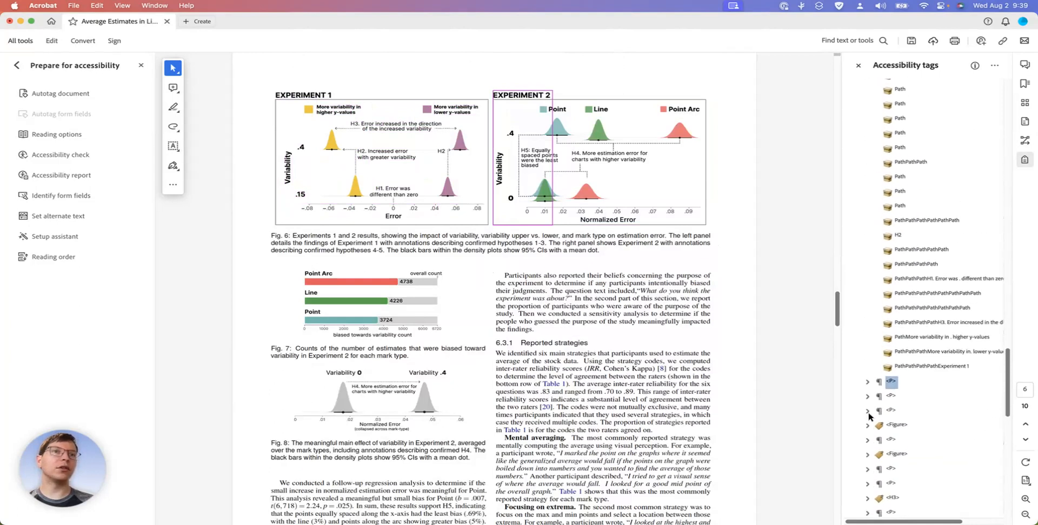
scroll(869, 416, "up", 2)
left_click_drag(888, 420, 897, 92)
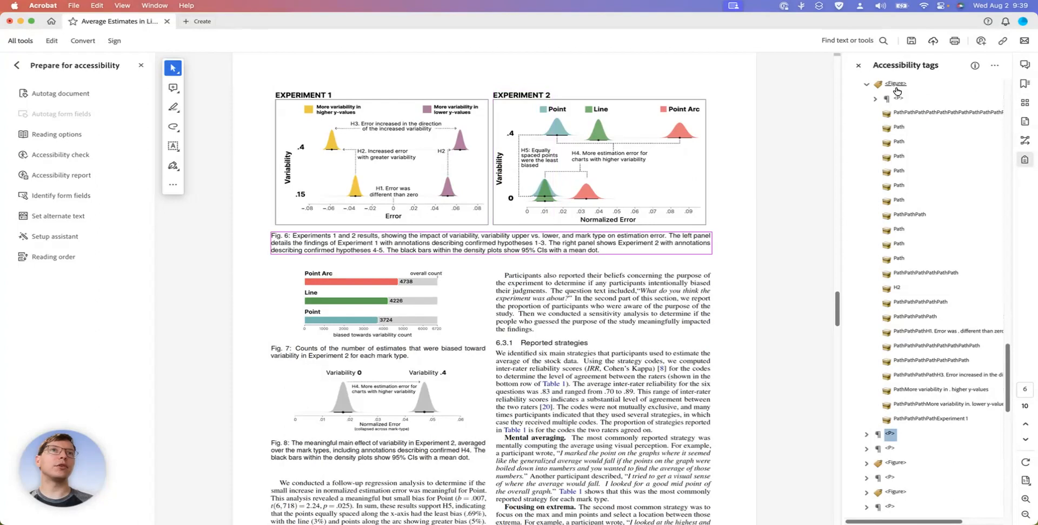
left_click(866, 84)
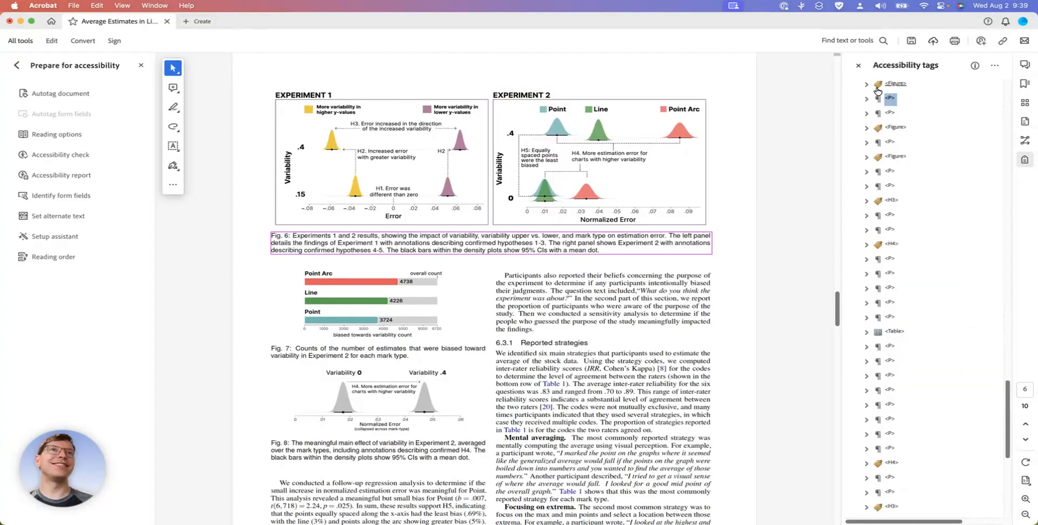
Change the tag type of the Fig. 6 description text from Paragraph to Caption
left_click(890, 85)
left_click(889, 99)
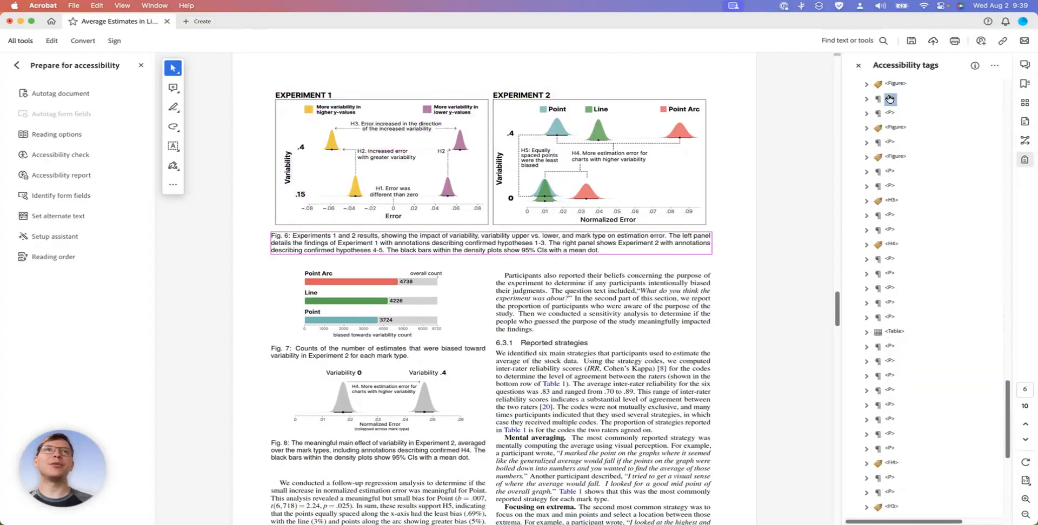
right_click(890, 99)
left_click(913, 319)
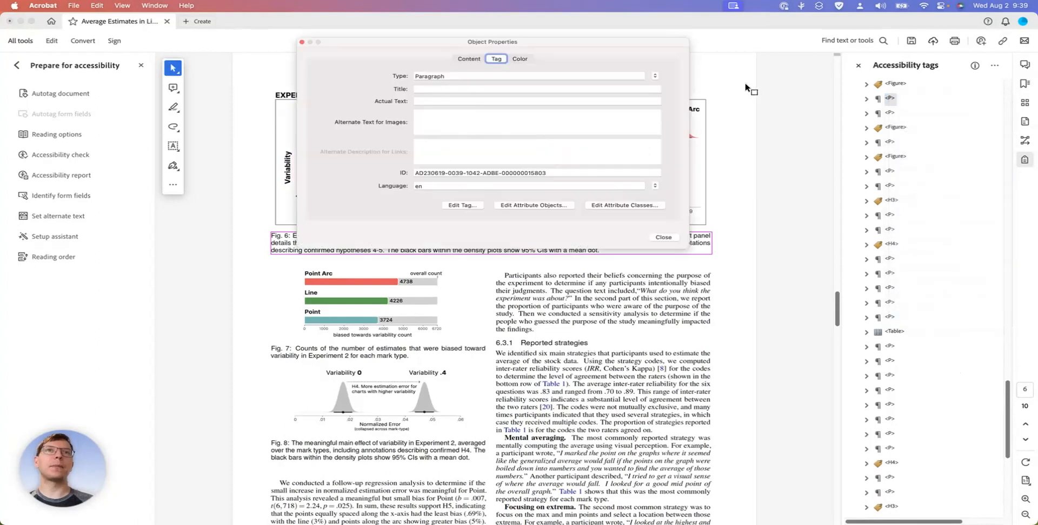
left_click(656, 75)
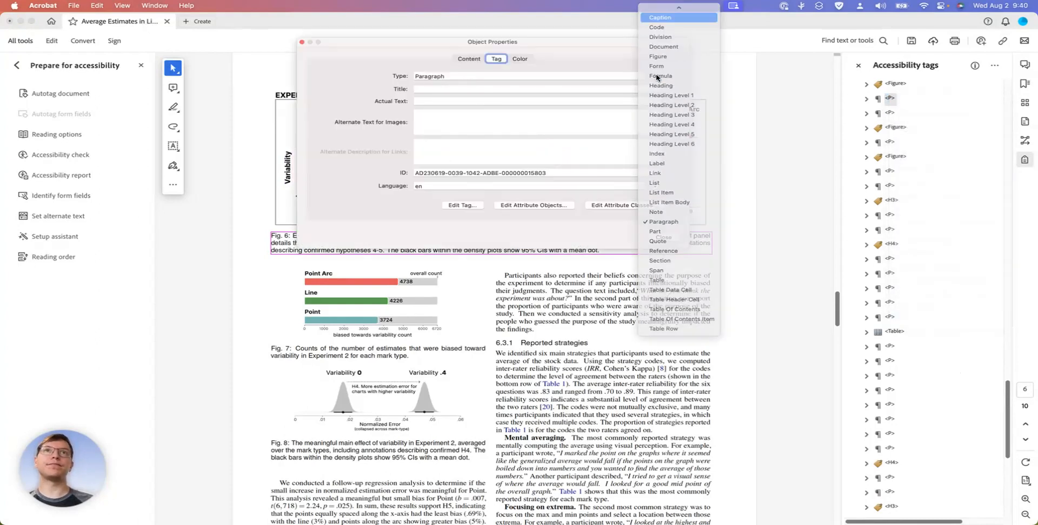
key("Return")
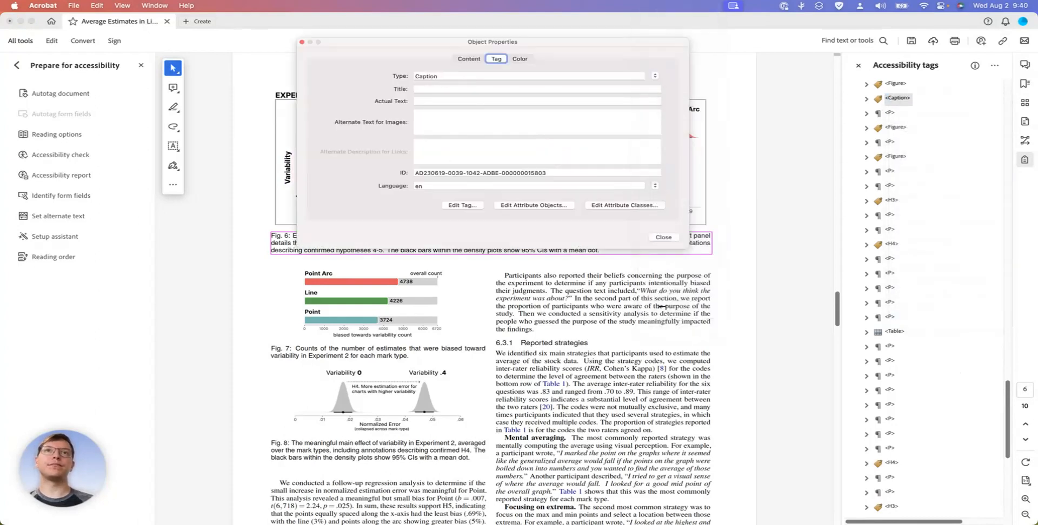
left_click(669, 236)
Nest the paragraph tag holding the rest of the Experiment 2 chart inside the Figure 6 tag, and collapse the figure
left_click(897, 86)
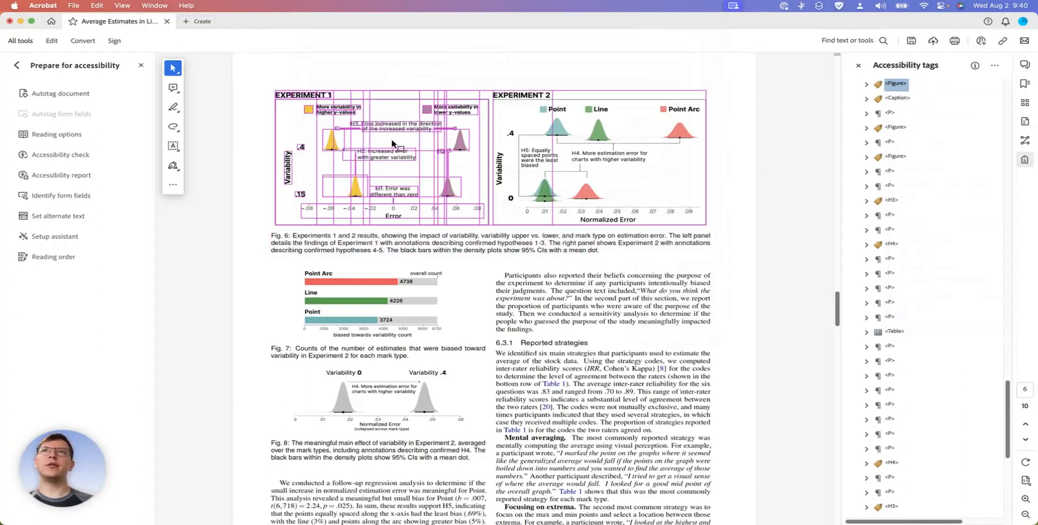
left_click(899, 99)
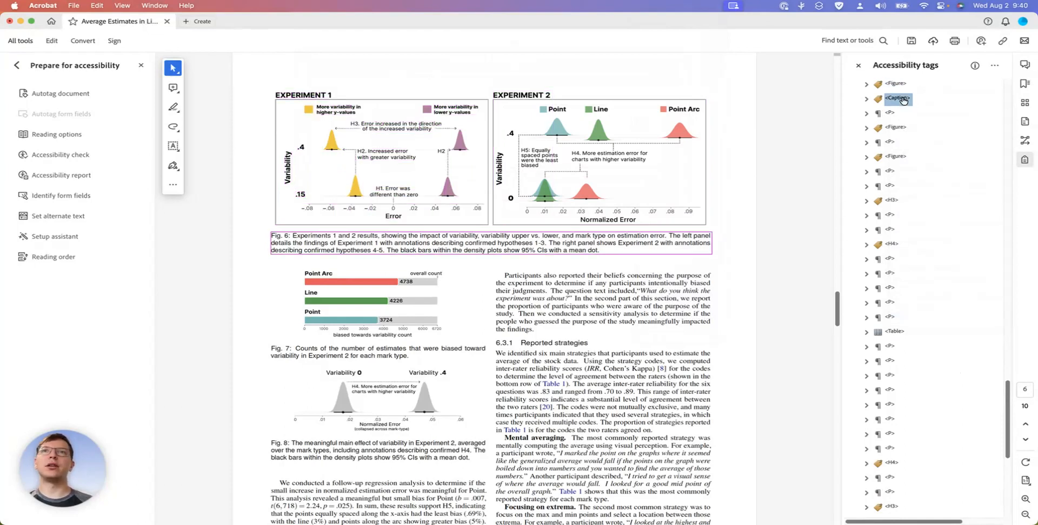
key("Down")
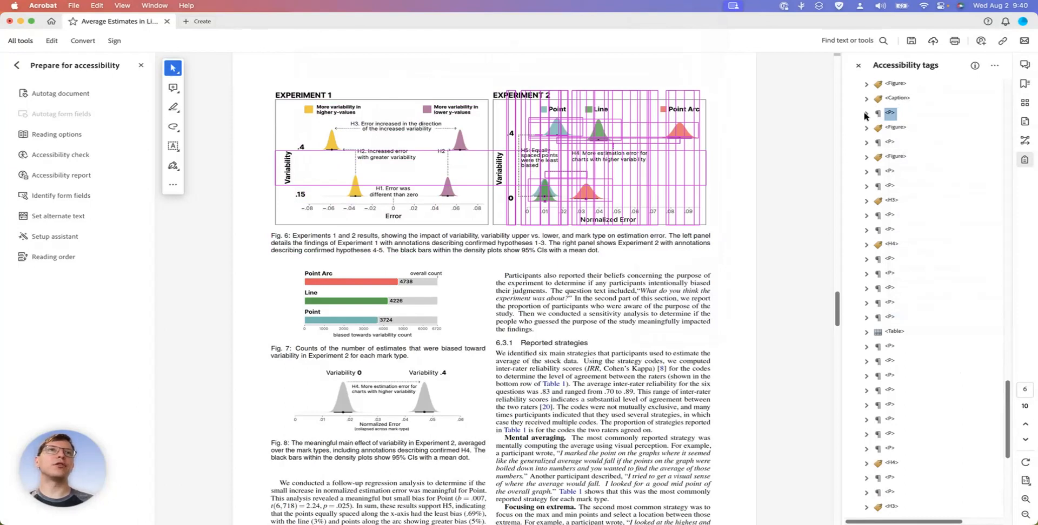
scroll(887, 92, "up", 1)
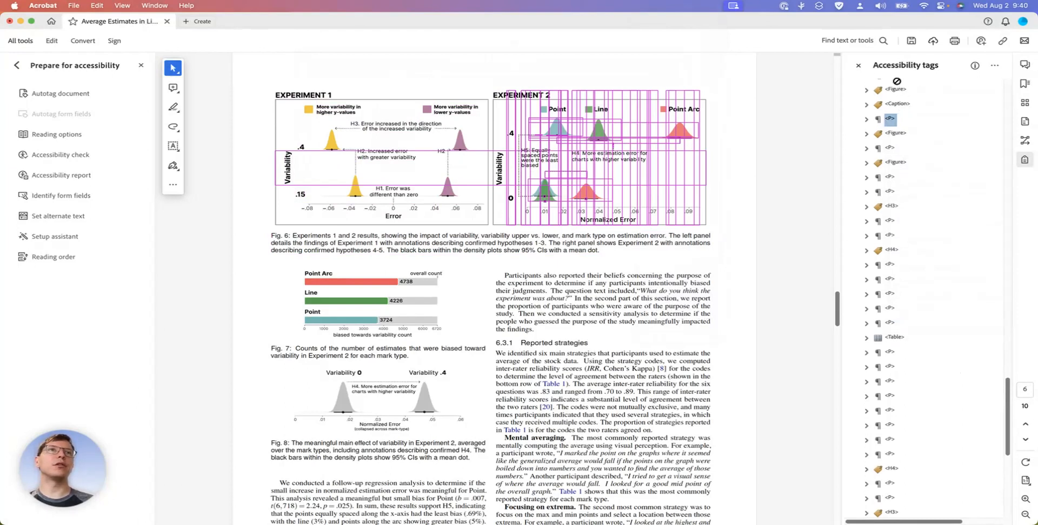
left_click(889, 93)
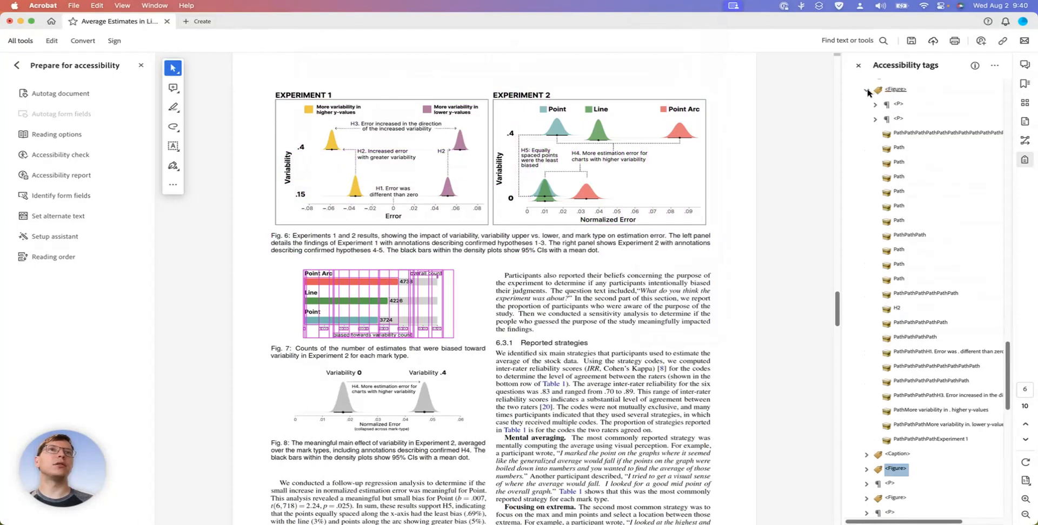
left_click(867, 90)
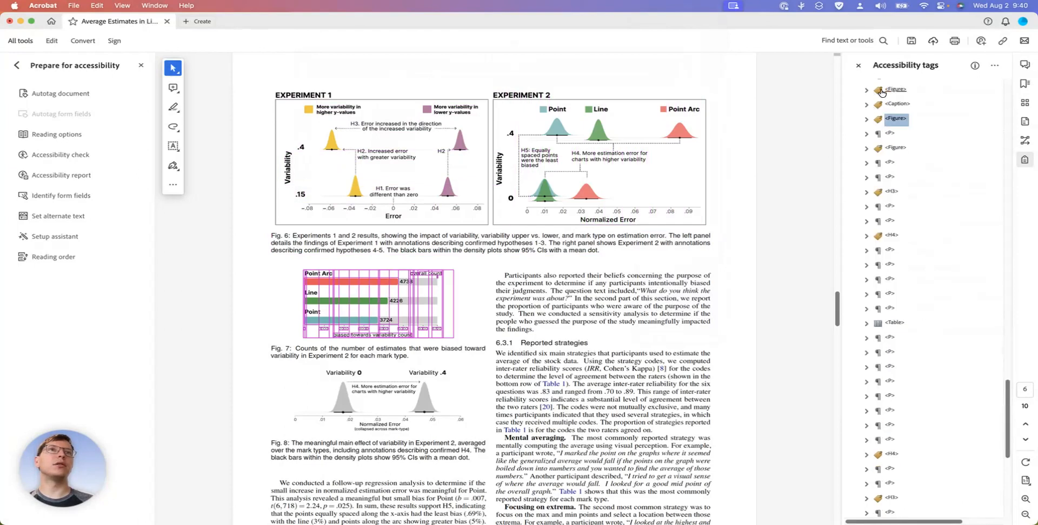
Change the tag type of the Fig. 7 description text from Paragraph to Caption
left_click(889, 134)
left_click(894, 119)
left_click(890, 134)
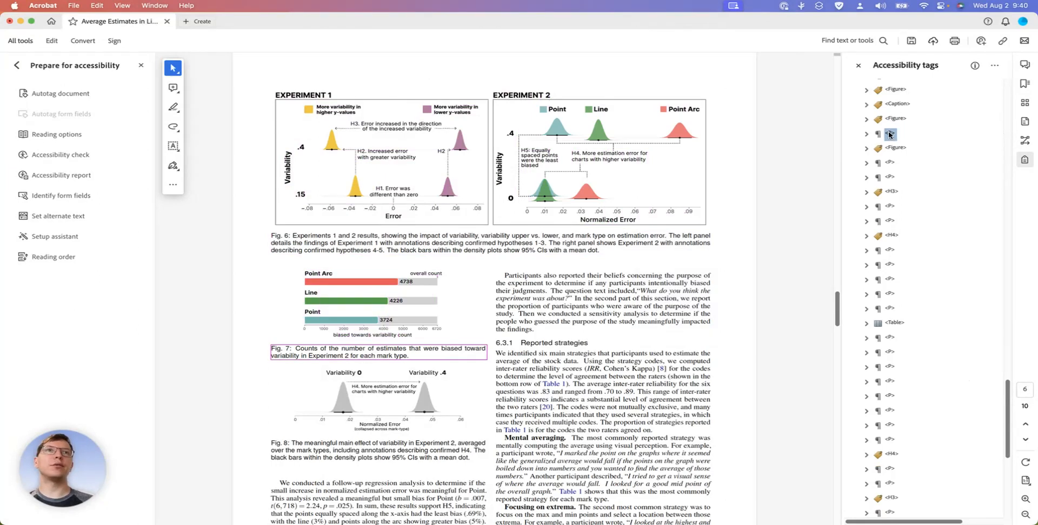
right_click(889, 135)
left_click(919, 351)
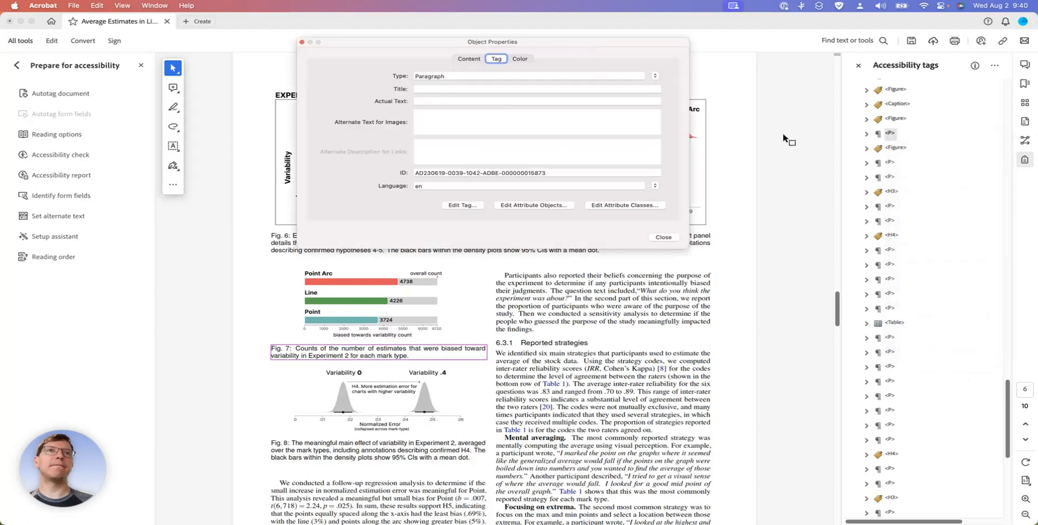
left_click(655, 75)
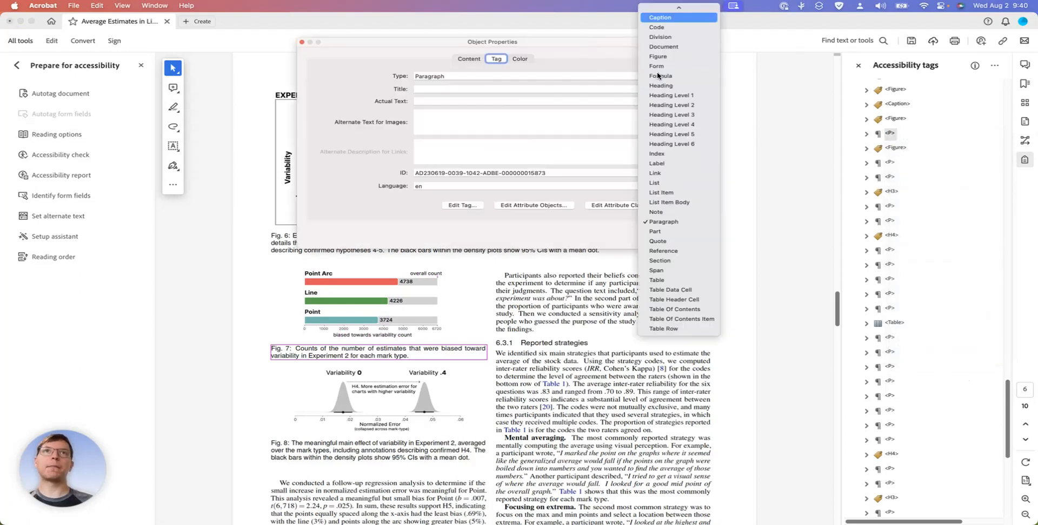
key("Return")
left_click(668, 238)
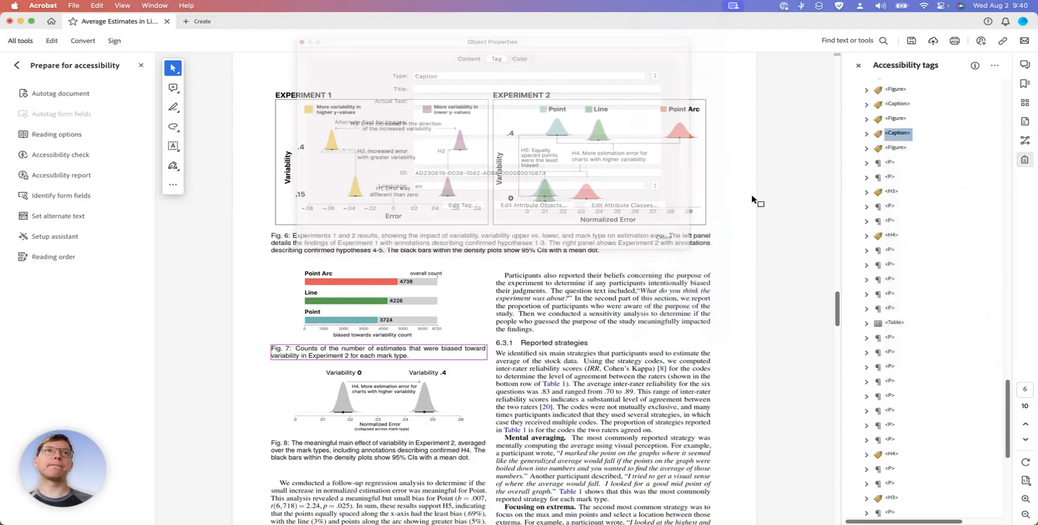
Change the tag type of the Fig. 8 description text from Paragraph to Caption
left_click(895, 148)
left_click(889, 162)
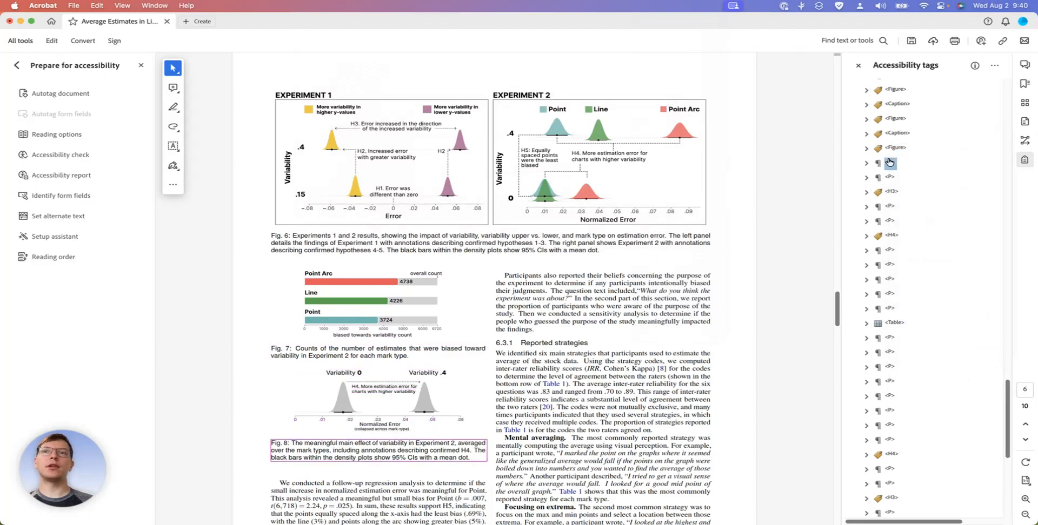
right_click(890, 163)
left_click(914, 382)
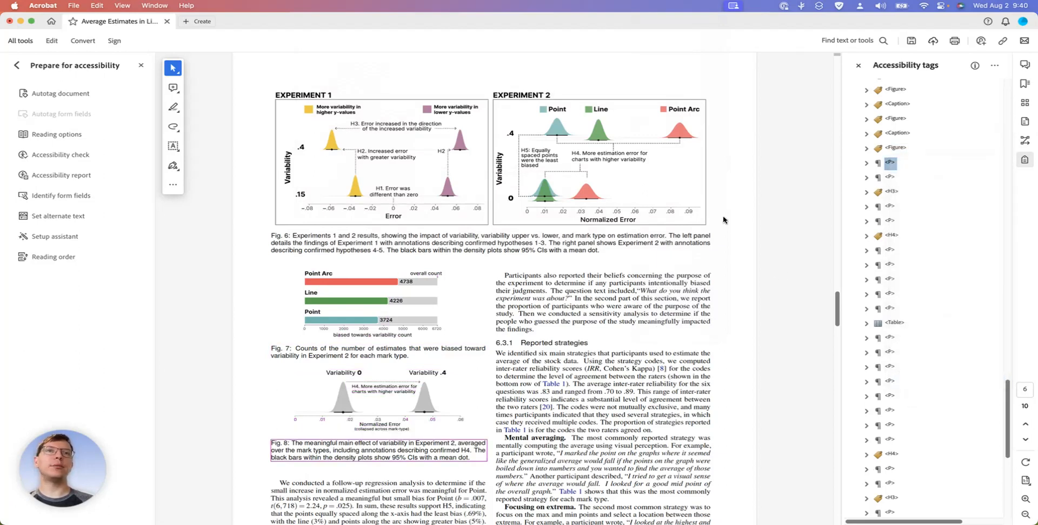
left_click(651, 78)
left_click(653, 77)
scroll(653, 77, "up", 5)
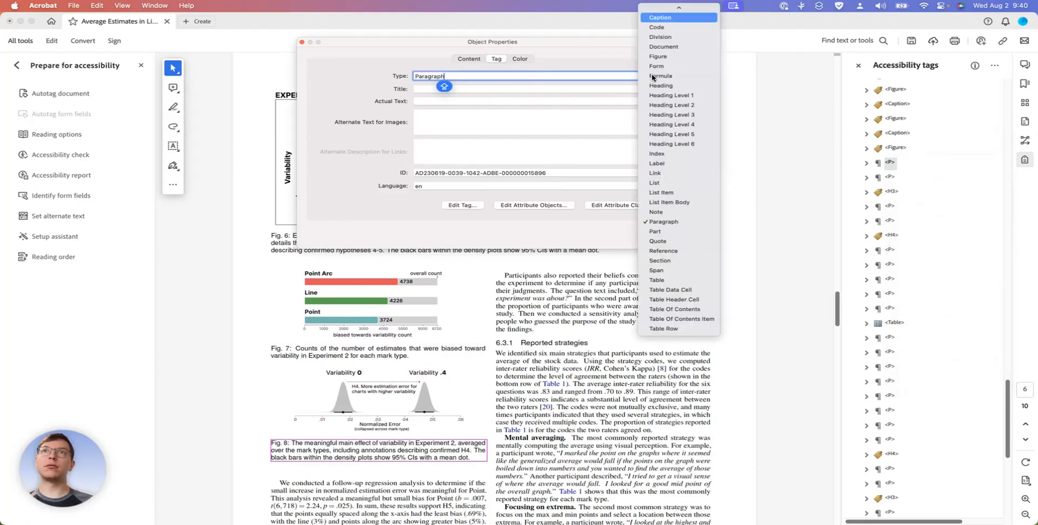
left_click(656, 76)
left_click(663, 238)
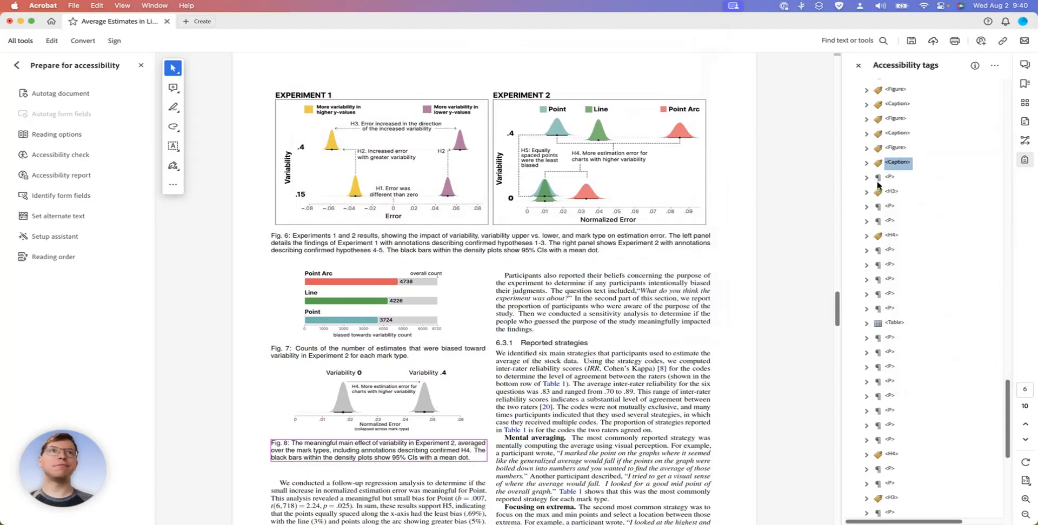
Check the tags after the Fig. 8 caption against the page content, through section 6.3.1 to the "Incorporating variability" paragraph
left_click(888, 178)
key("Down")
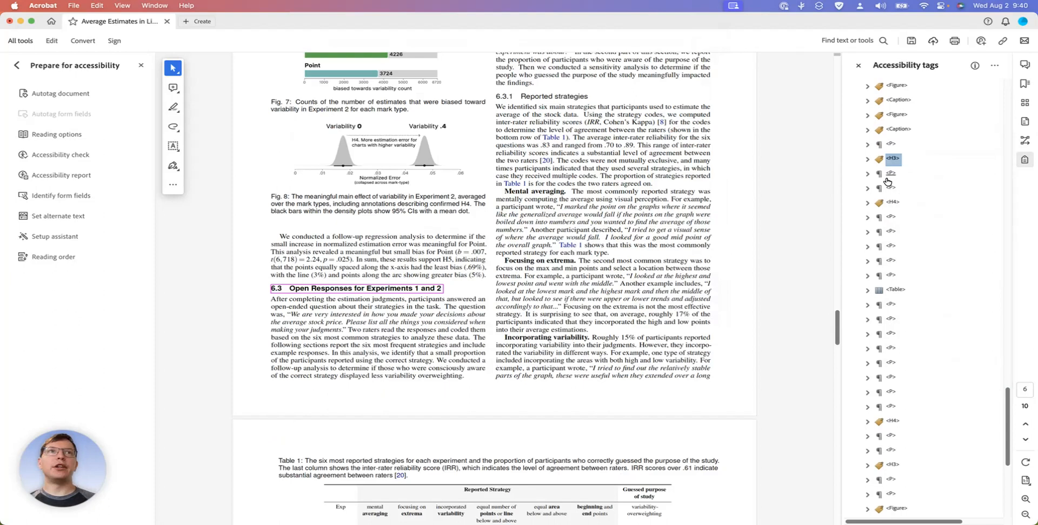
key("Down")
key("Down")
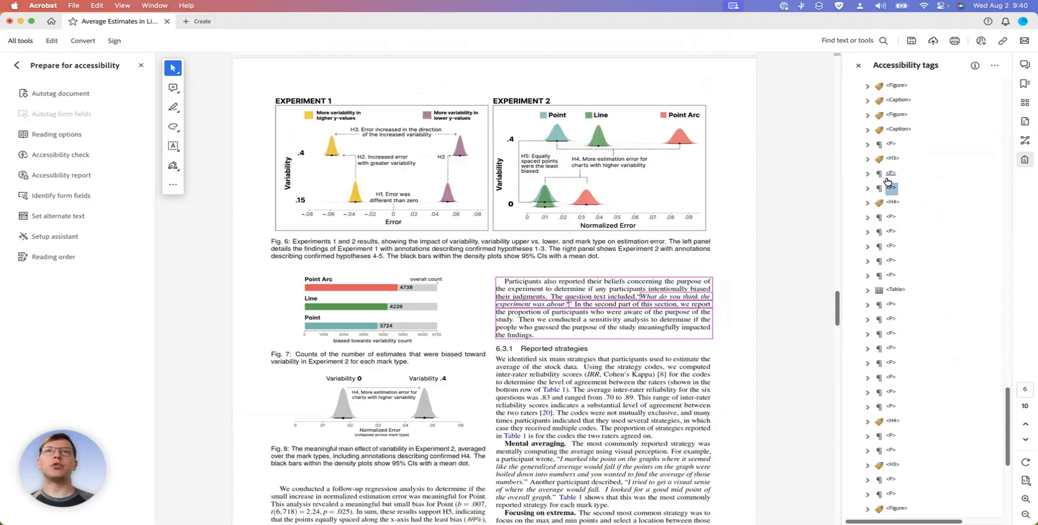
key("Down")
key("Down")
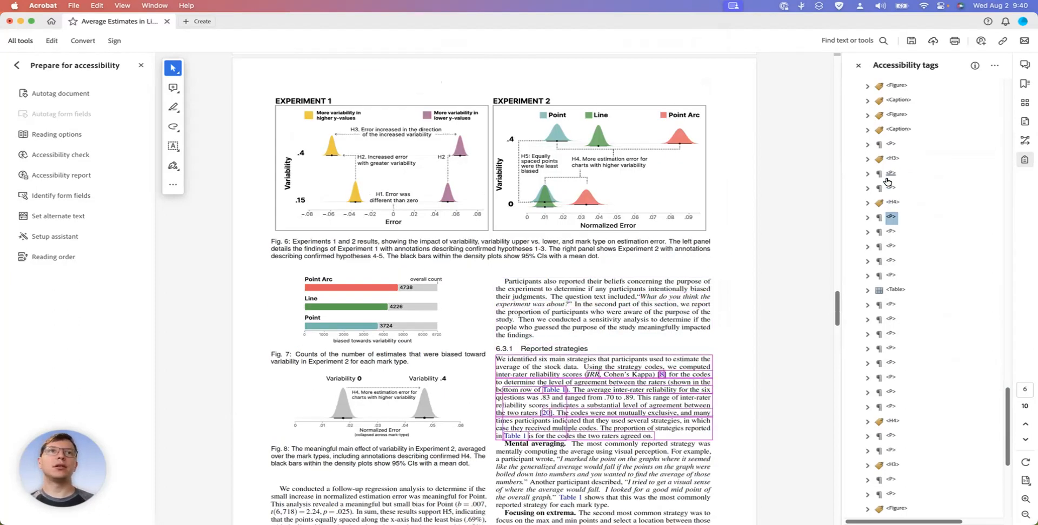
key("Down")
key("Down")
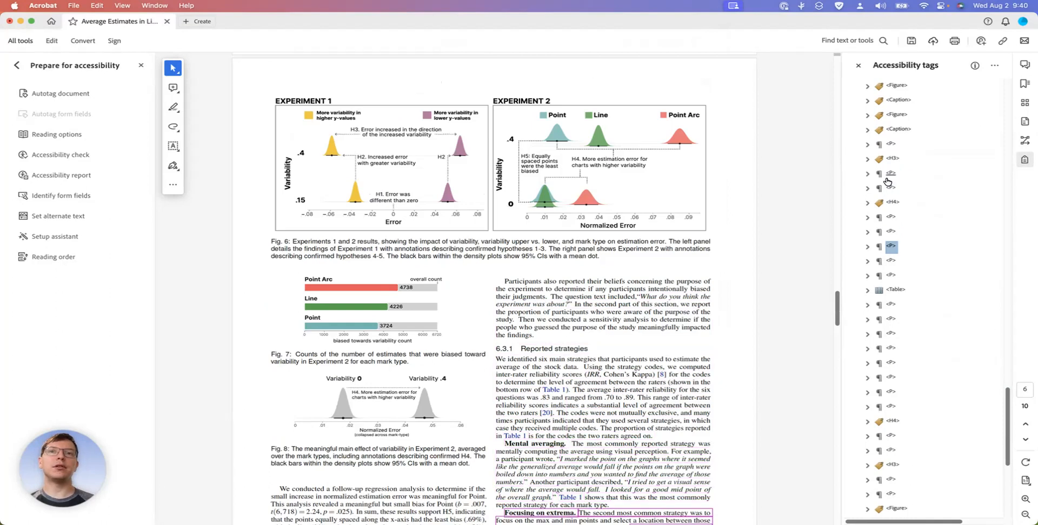
scroll(749, 293, "down", 5)
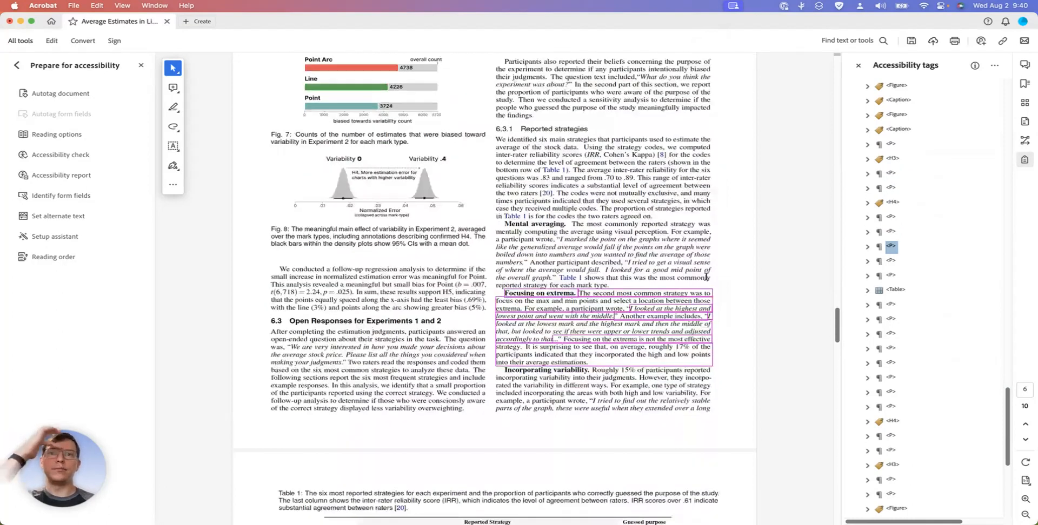
left_click(890, 262)
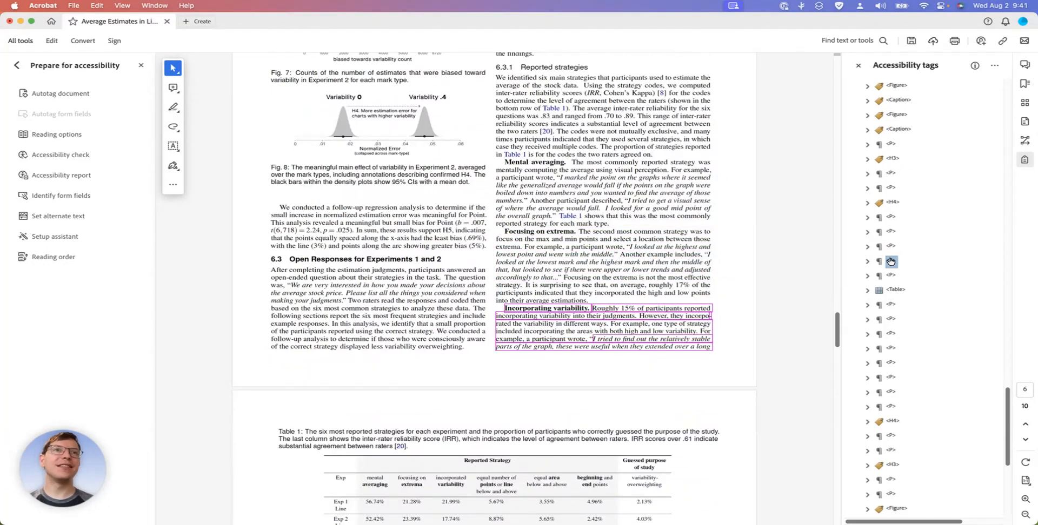
Change the tag type of the Table 1 description text from Paragraph to Caption
key("Down")
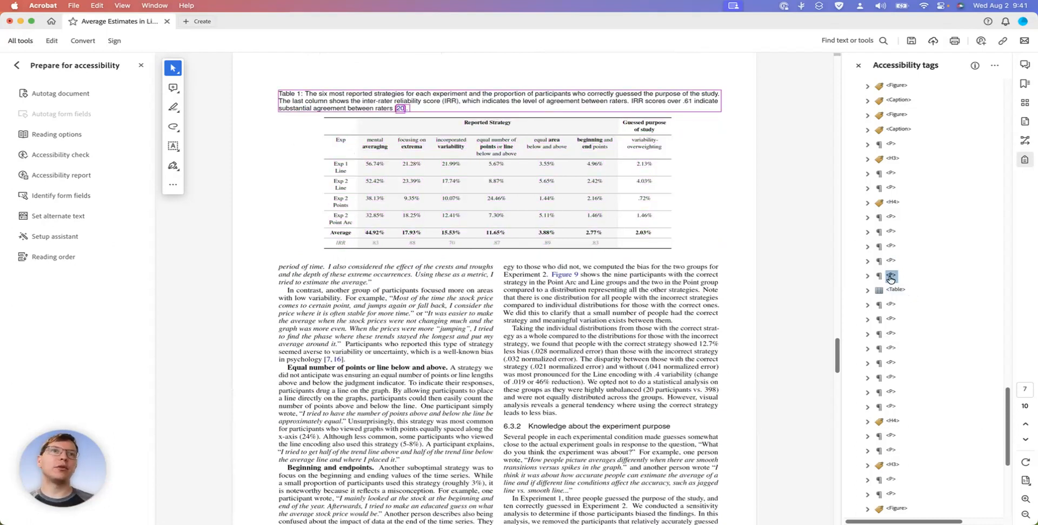
right_click(890, 278)
left_click(940, 499)
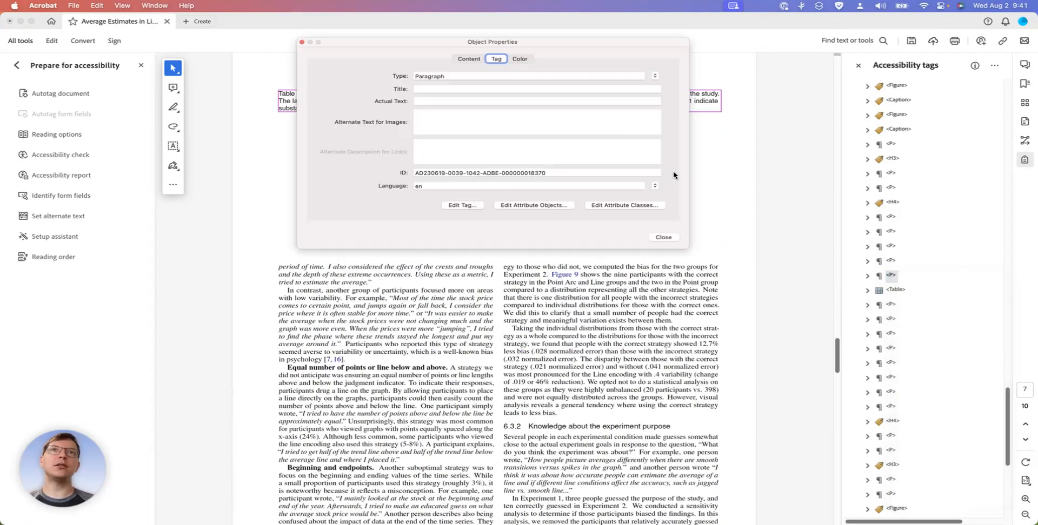
left_click(654, 77)
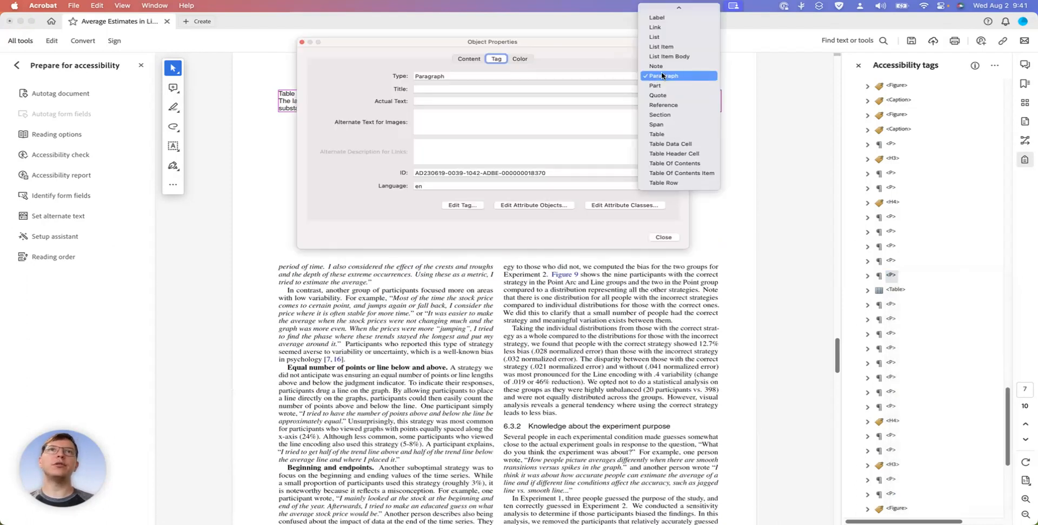
scroll(655, 75, "up", 5)
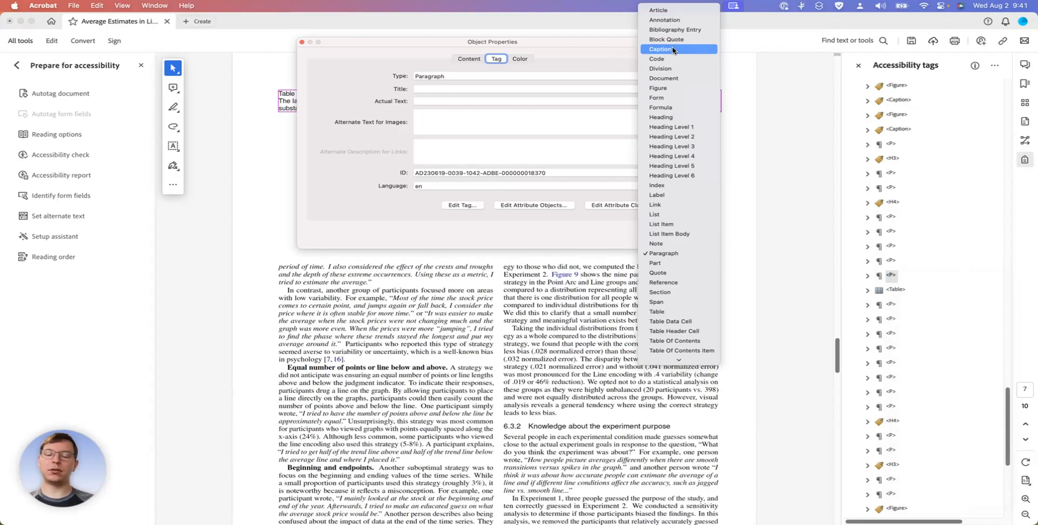
left_click(673, 50)
left_click(668, 238)
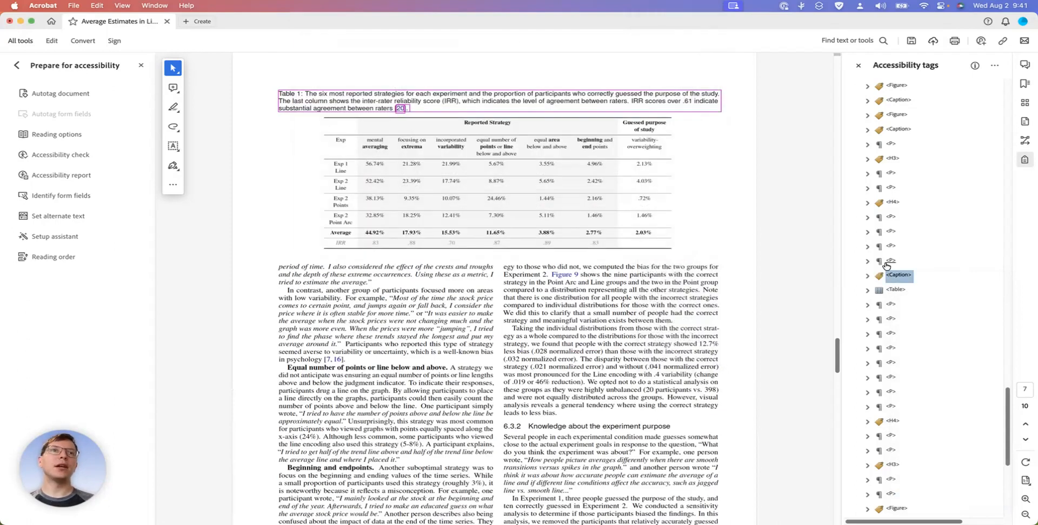
Inspect the object properties of the Table 1 tag and close them
left_click(889, 292)
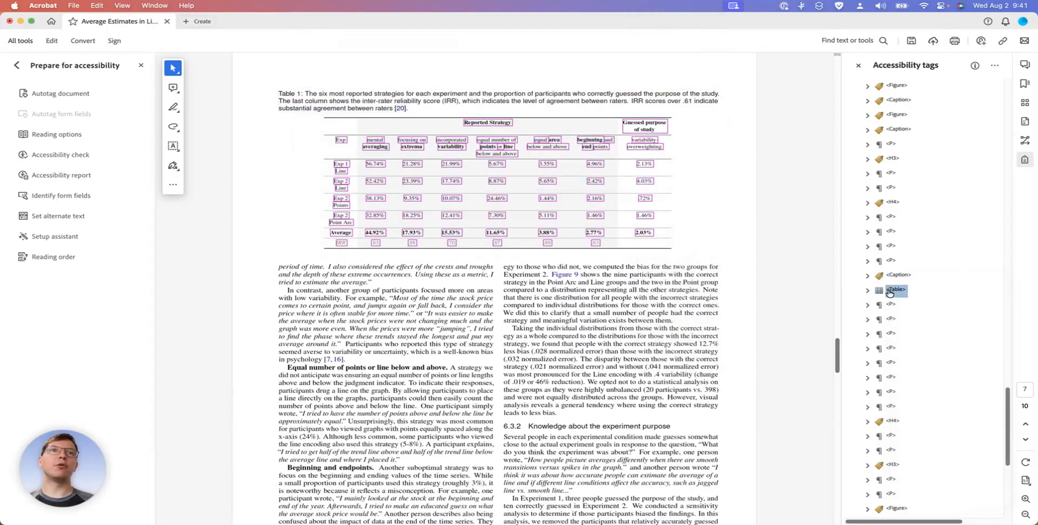
right_click(889, 292)
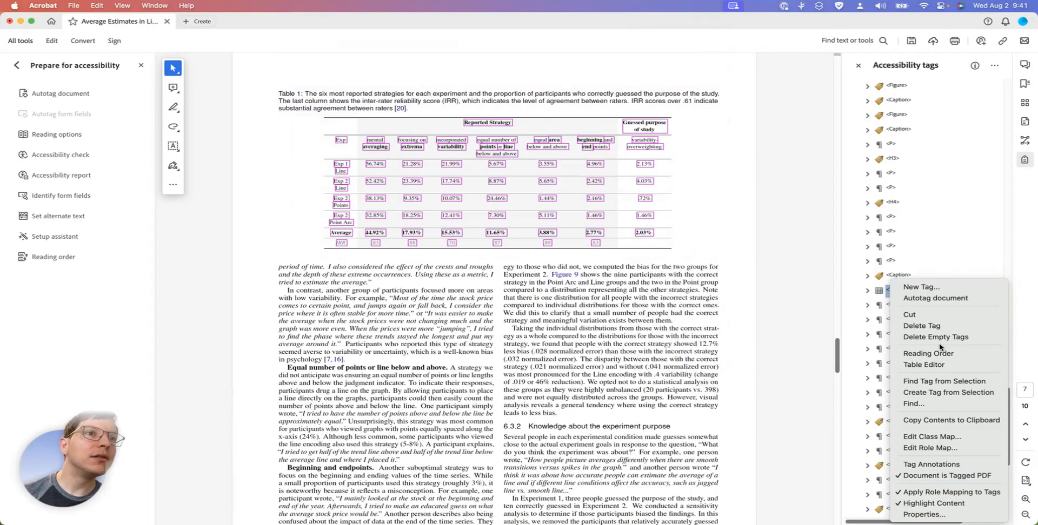
left_click(946, 514)
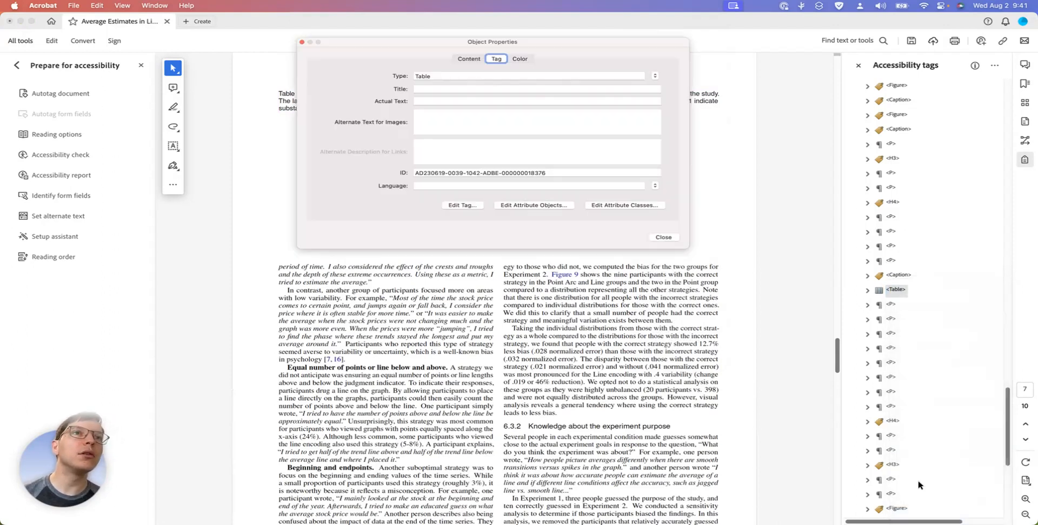
left_click(664, 236)
Open Table 1 in the Table Editor and confirm its options with multi-span cells and cells with missing headers shown
right_click(898, 293)
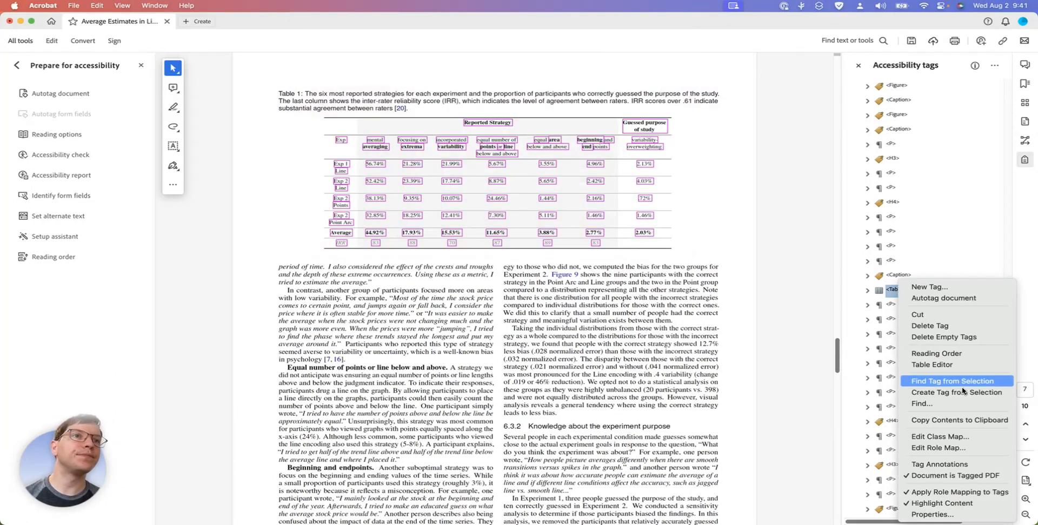
left_click(939, 365)
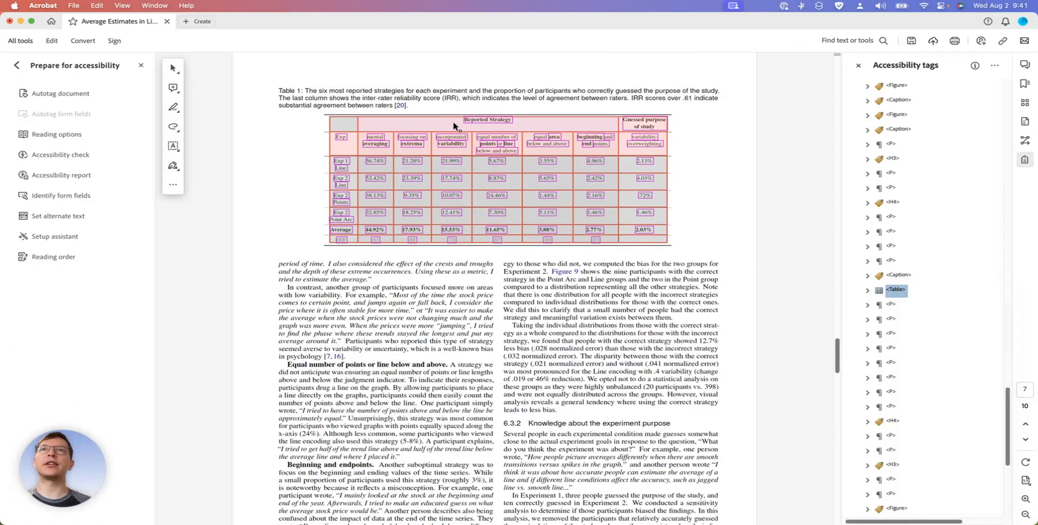
right_click(457, 123)
left_click(495, 142)
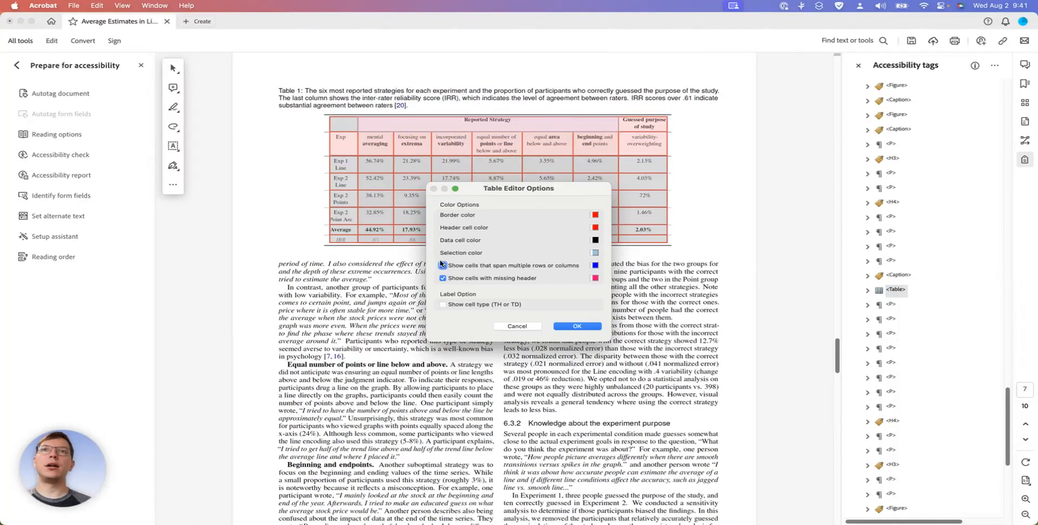
left_click(442, 266)
left_click(443, 265)
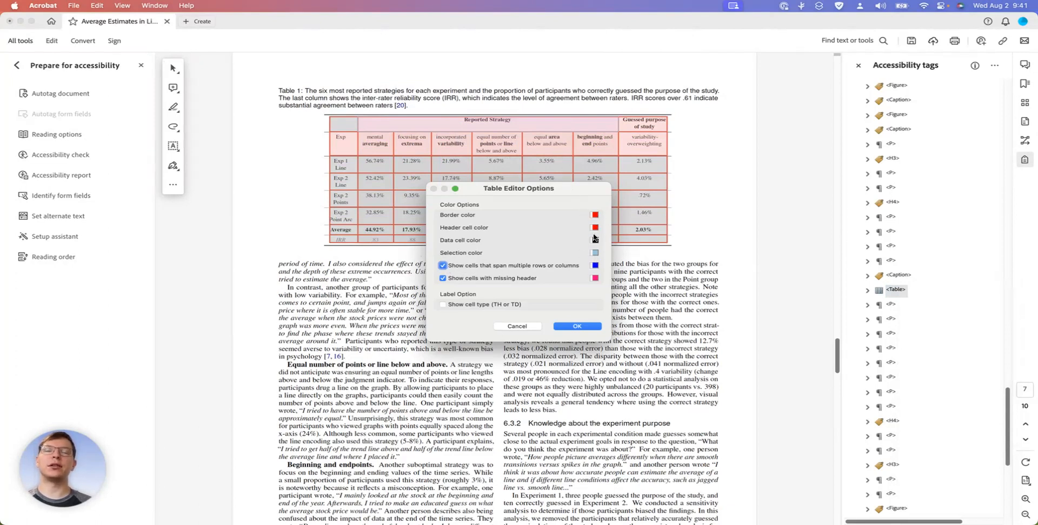
left_click(577, 328)
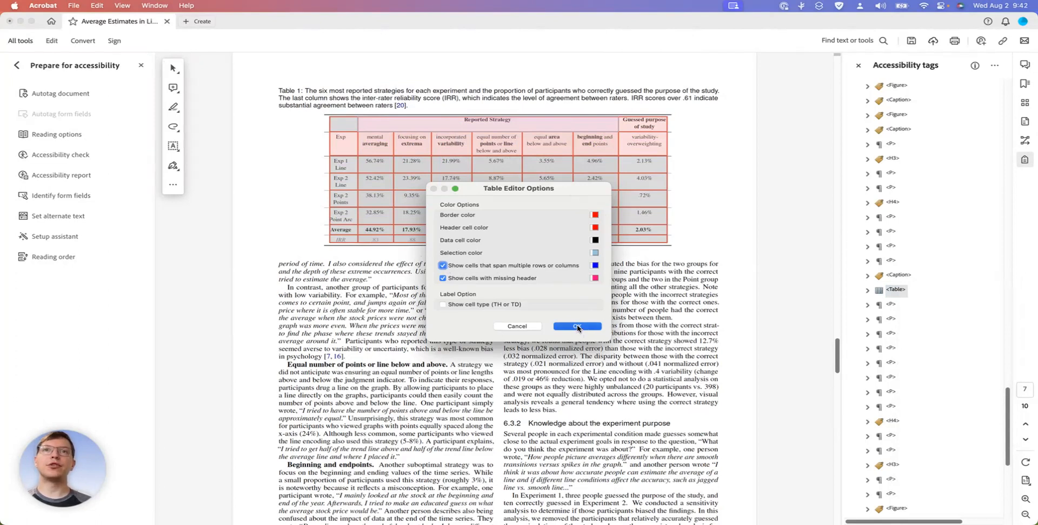
Set the "Reported Strategy" cell as a header cell with Column scope and a column span of 6
right_click(461, 128)
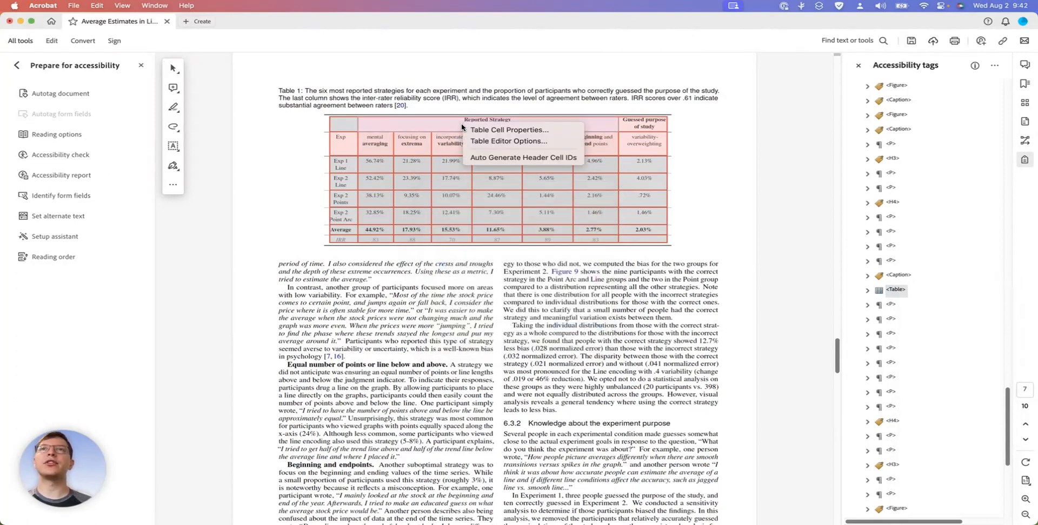
left_click(503, 131)
left_click_drag(479, 173, 399, 290)
left_click(357, 319)
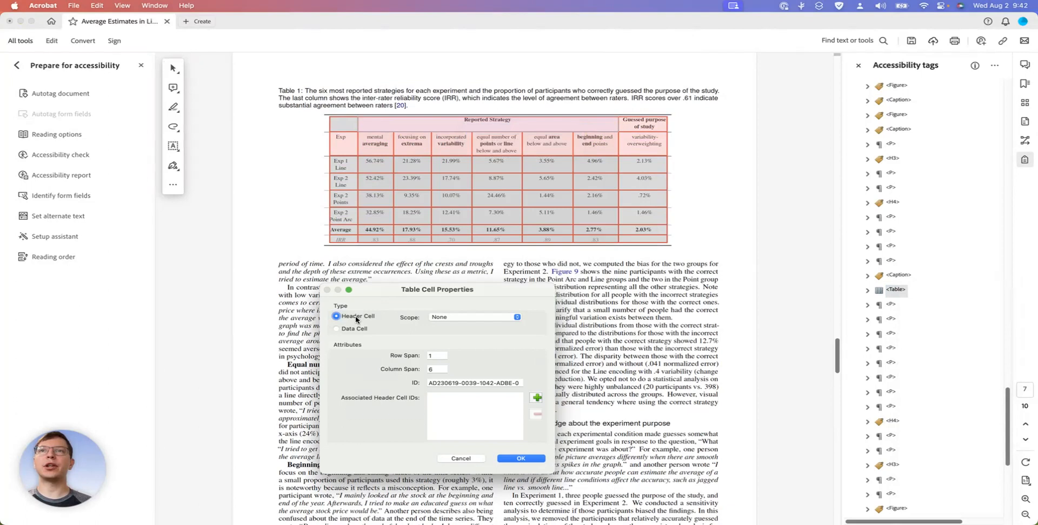
left_click(463, 319)
left_click(456, 297)
left_click_drag(463, 290, 422, 231)
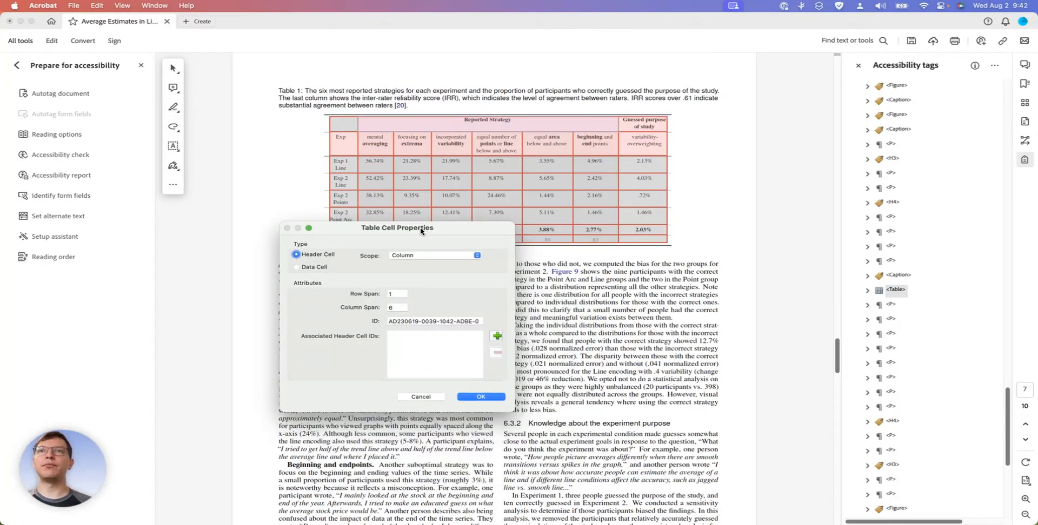
left_click(387, 306)
type("6")
left_click(480, 396)
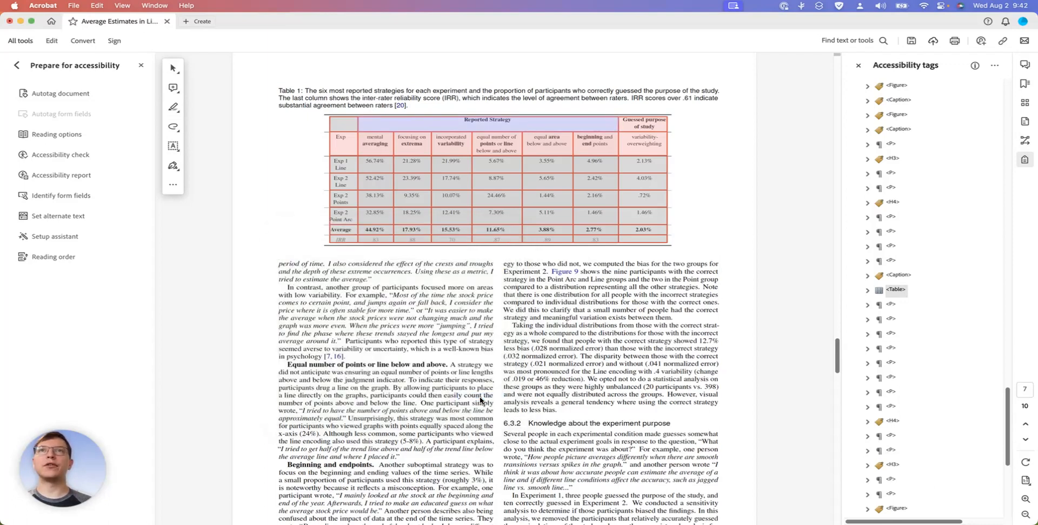
Reopen Table 1 in the Table Editor and review the cell properties of the "Reported Strategy" header
left_click(704, 129)
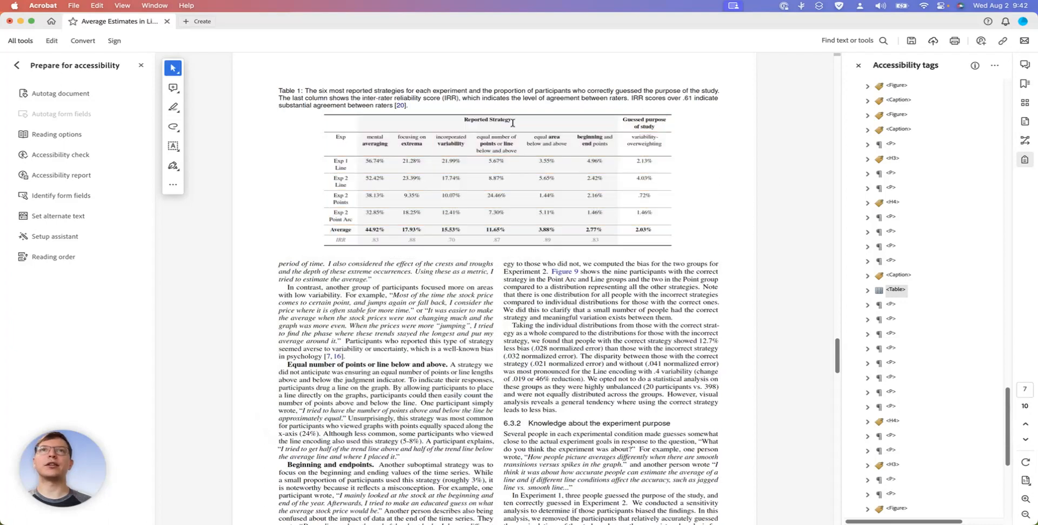
right_click(900, 290)
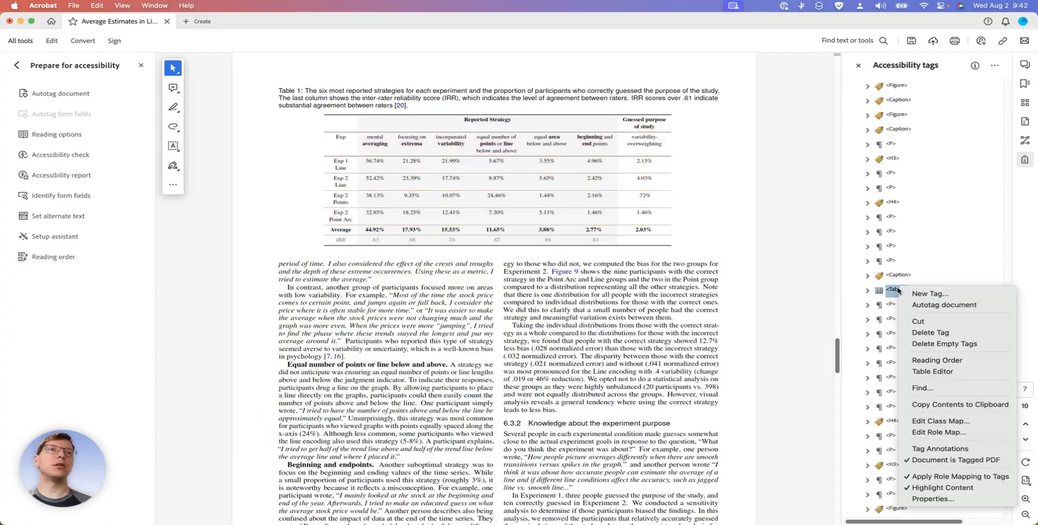
left_click(950, 371)
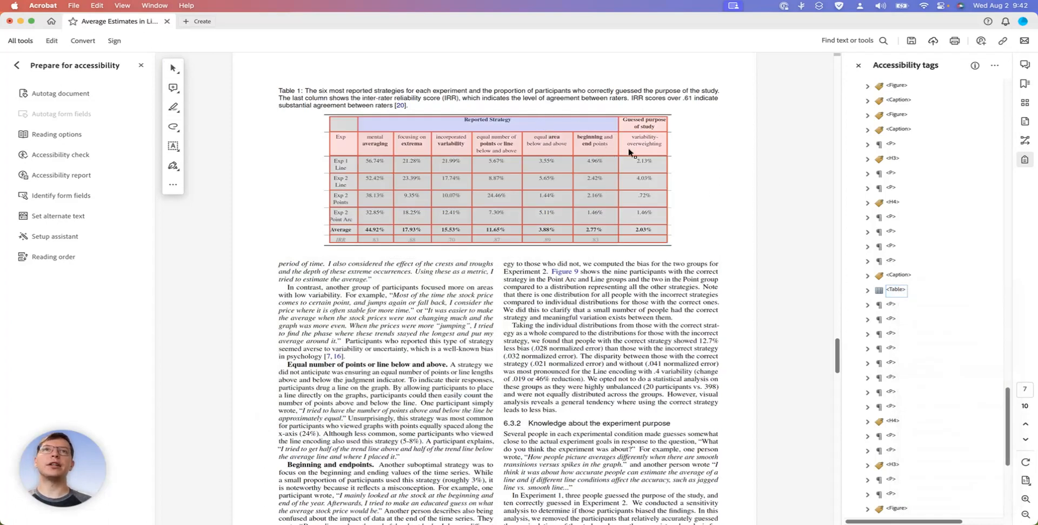
right_click(582, 128)
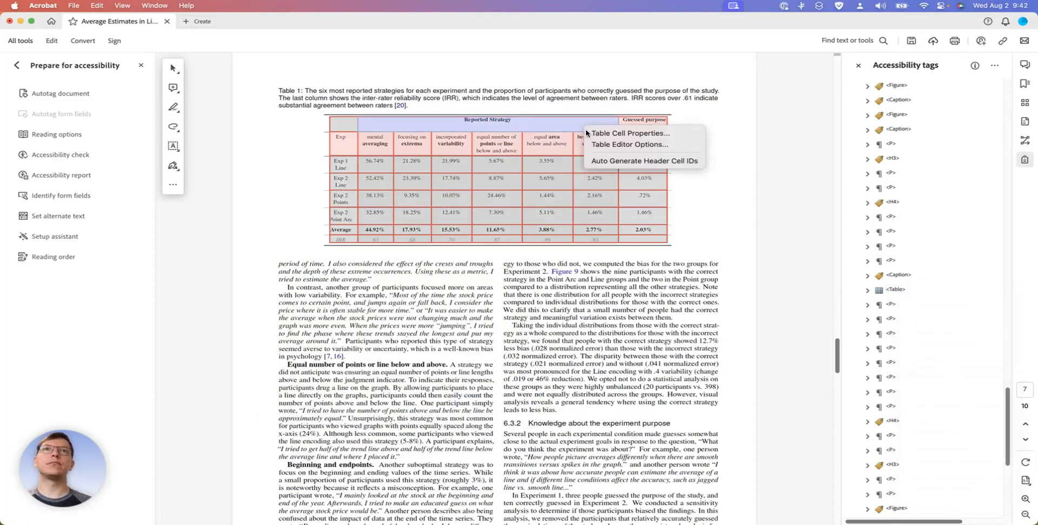
left_click(616, 135)
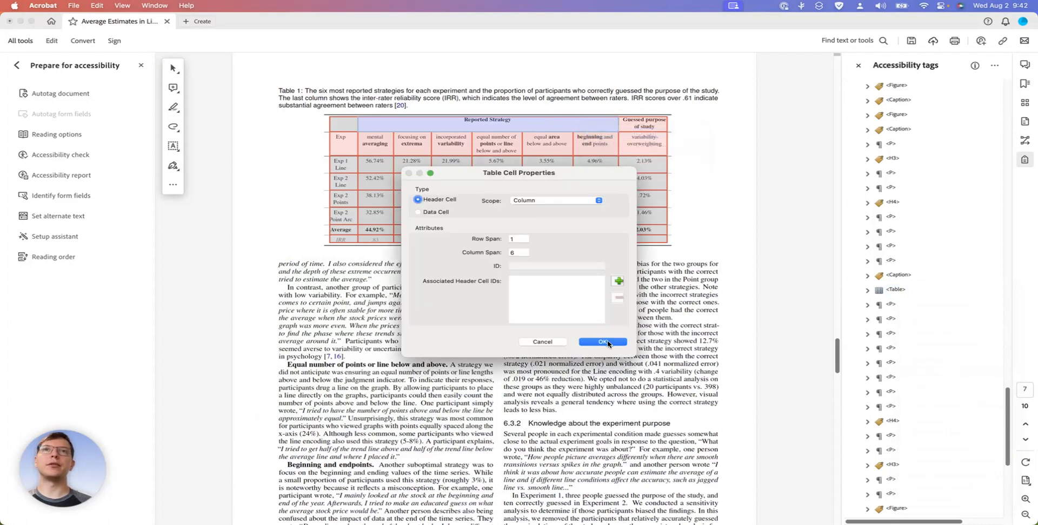
left_click(603, 342)
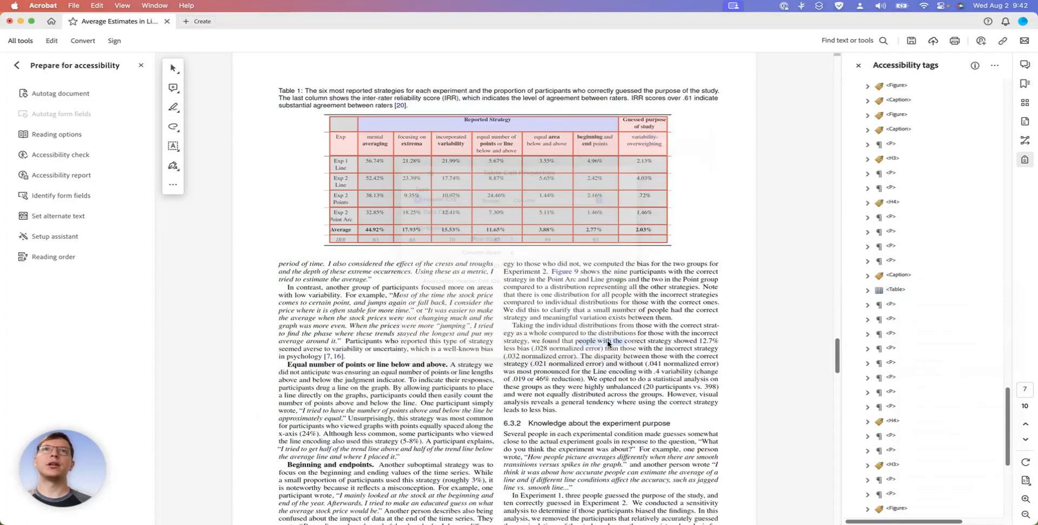
Set the scope of the "Guessed purpose of study" header cell in Table 1 to Column and apply it
right_click(646, 128)
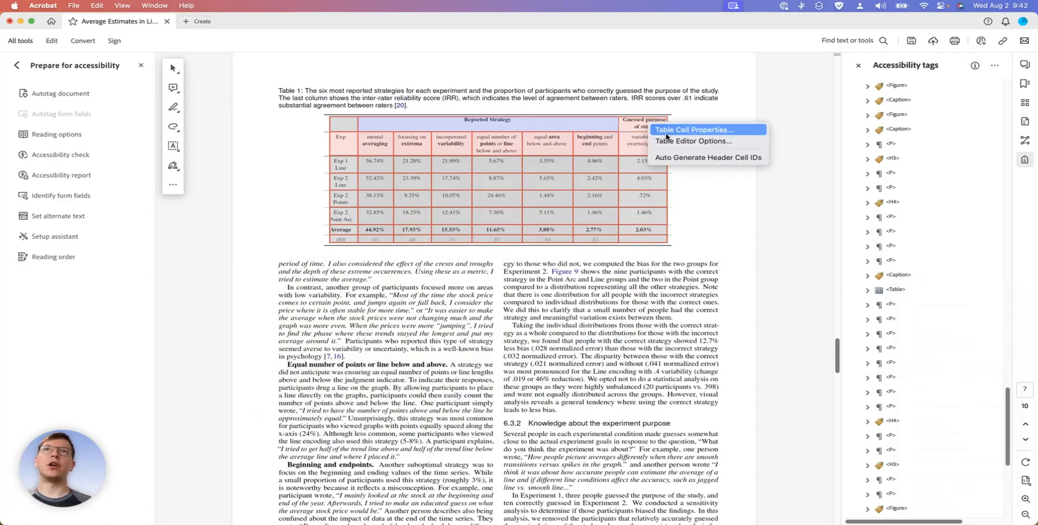
left_click(666, 135)
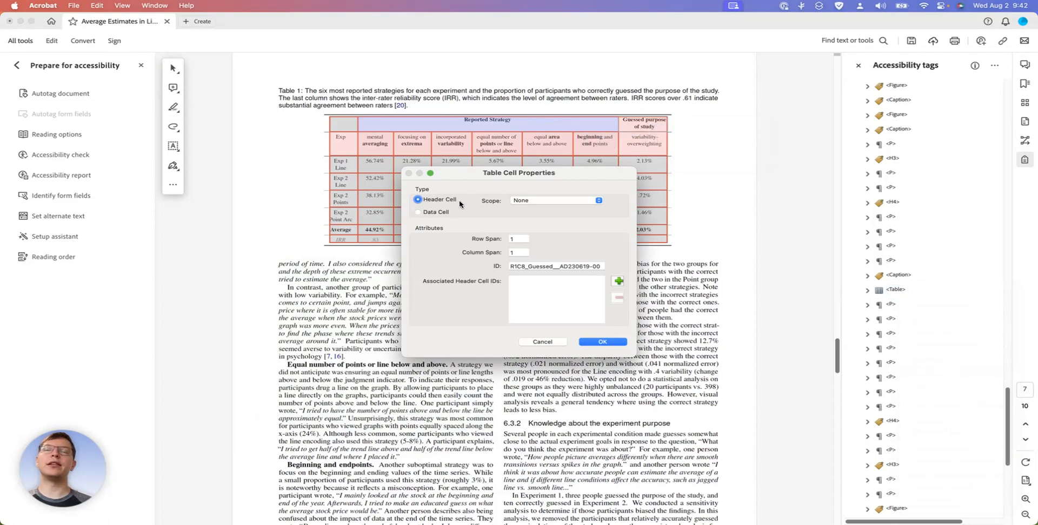
left_click(571, 203)
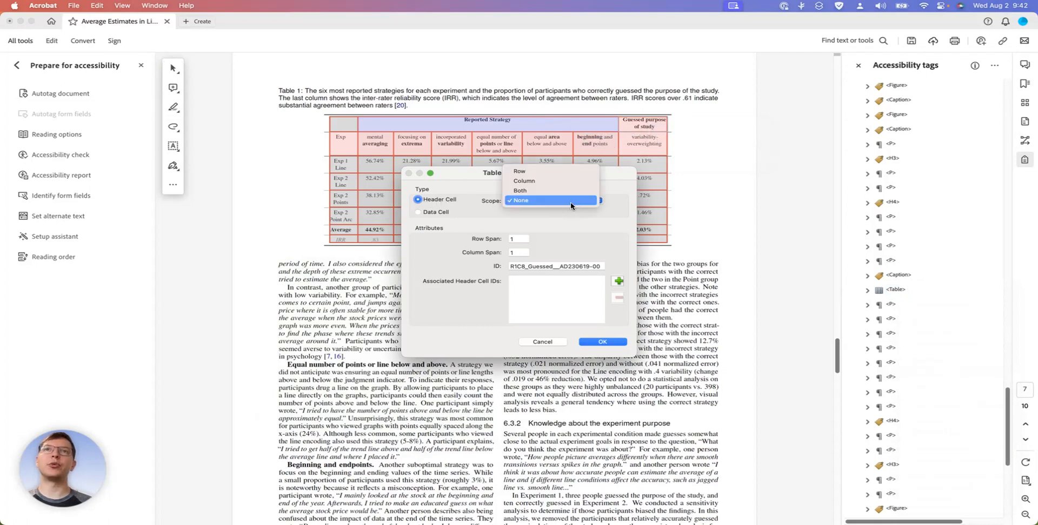
left_click(541, 181)
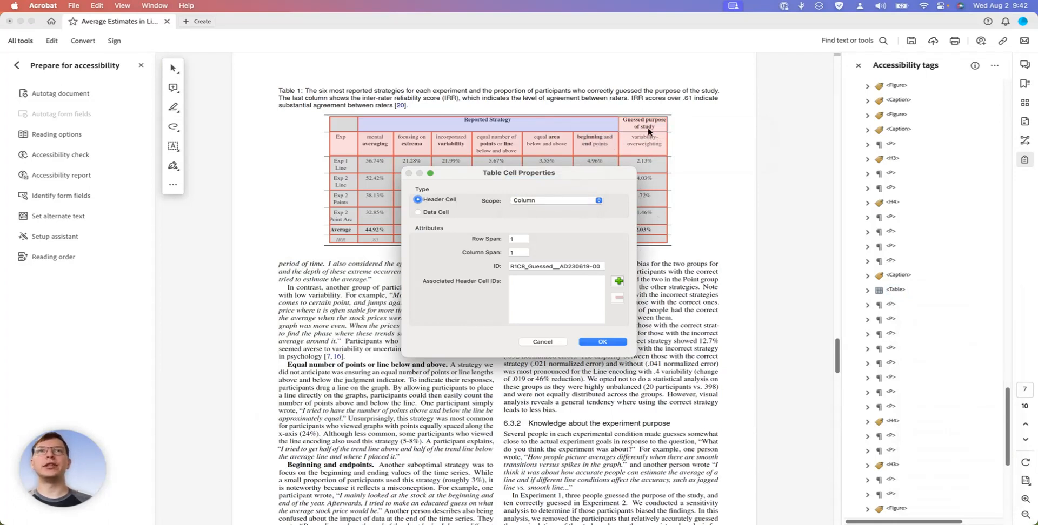
left_click_drag(599, 174, 367, 278)
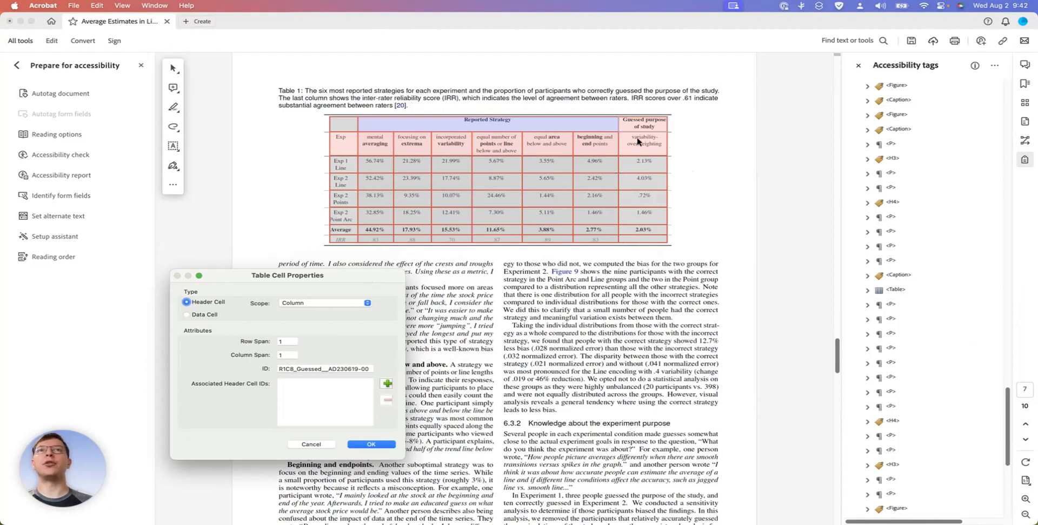
left_click(378, 446)
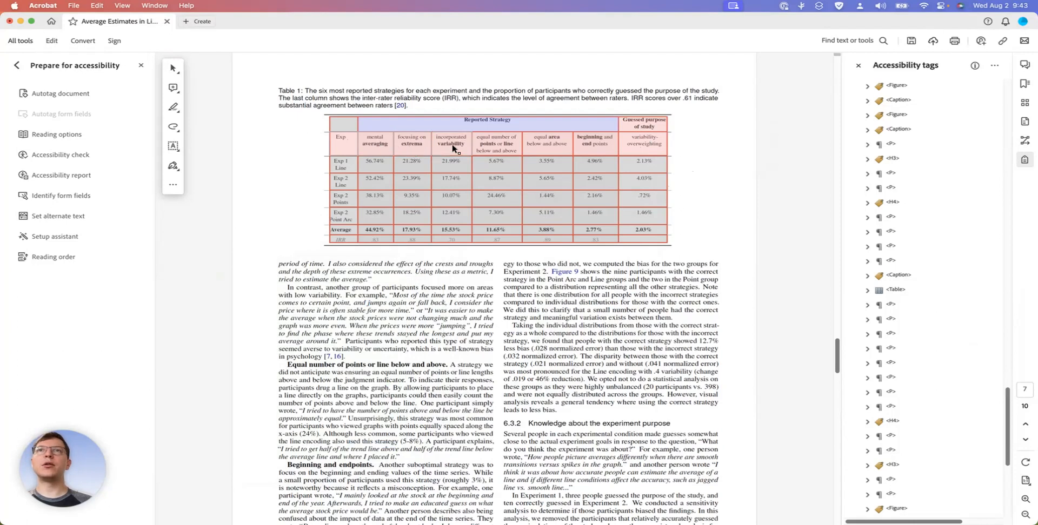
Set the scope of the "variability-overweighting" header cell in Table 1 to Column and apply it
right_click(631, 144)
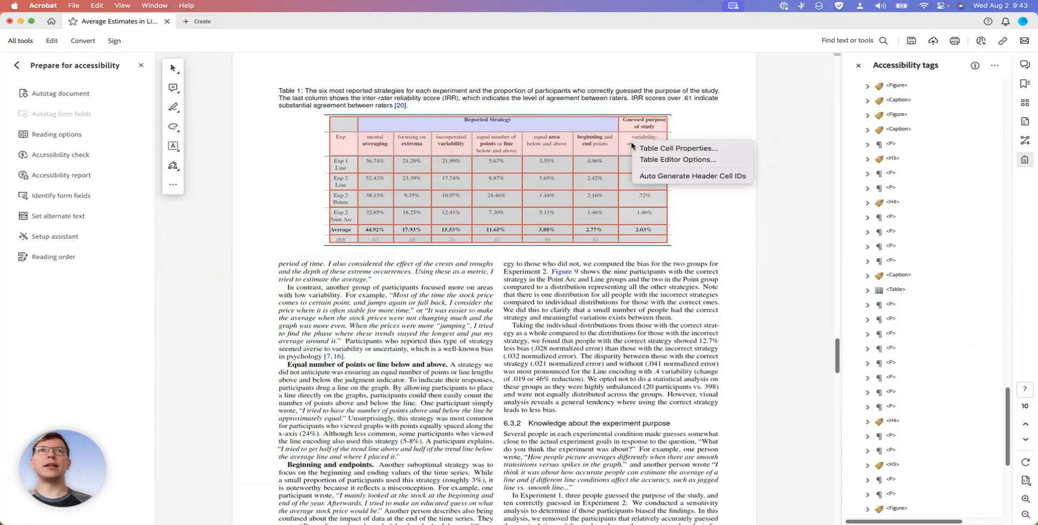
left_click(666, 151)
left_click(562, 201)
left_click(547, 182)
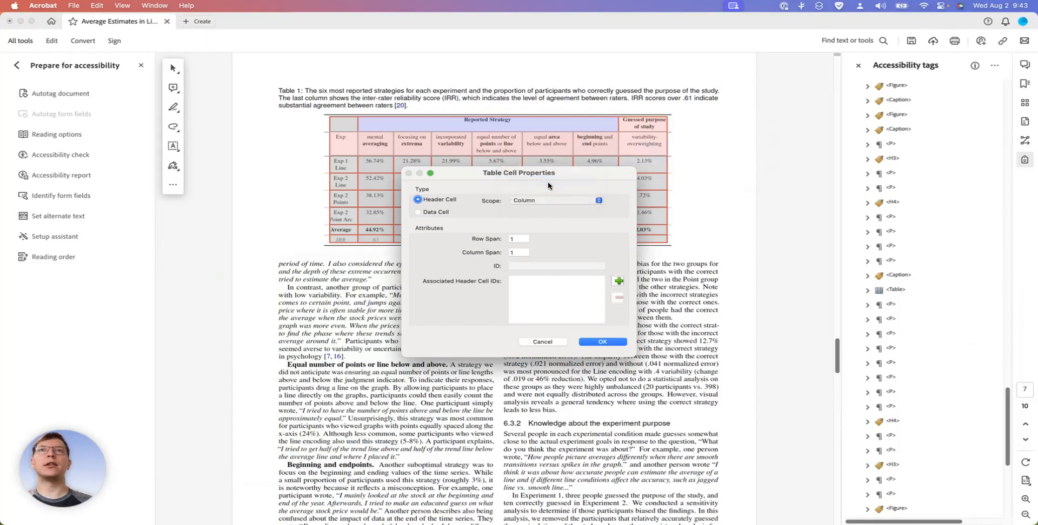
left_click(603, 342)
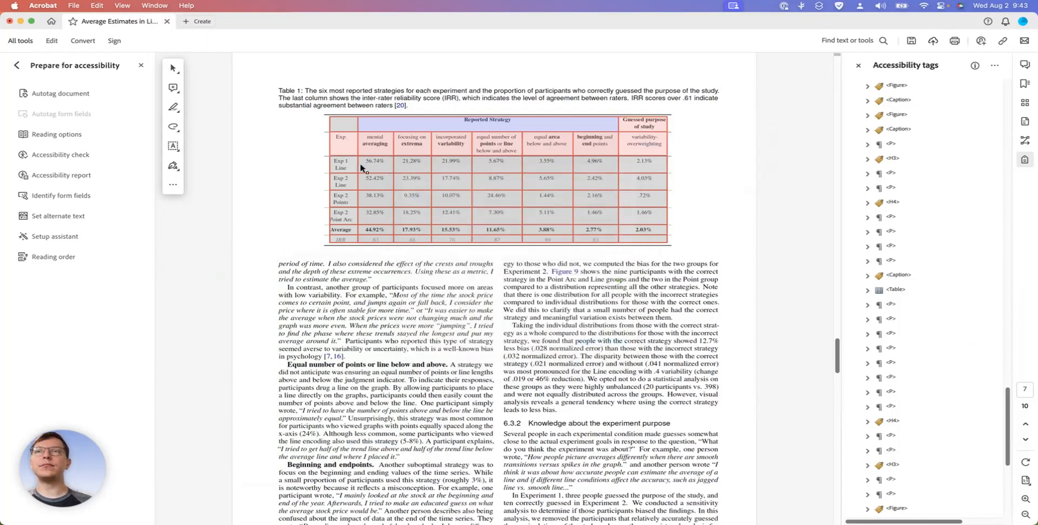
Review the cell properties of the "mental averaging" header and of the Exp 1 Line data cell beneath it
right_click(379, 146)
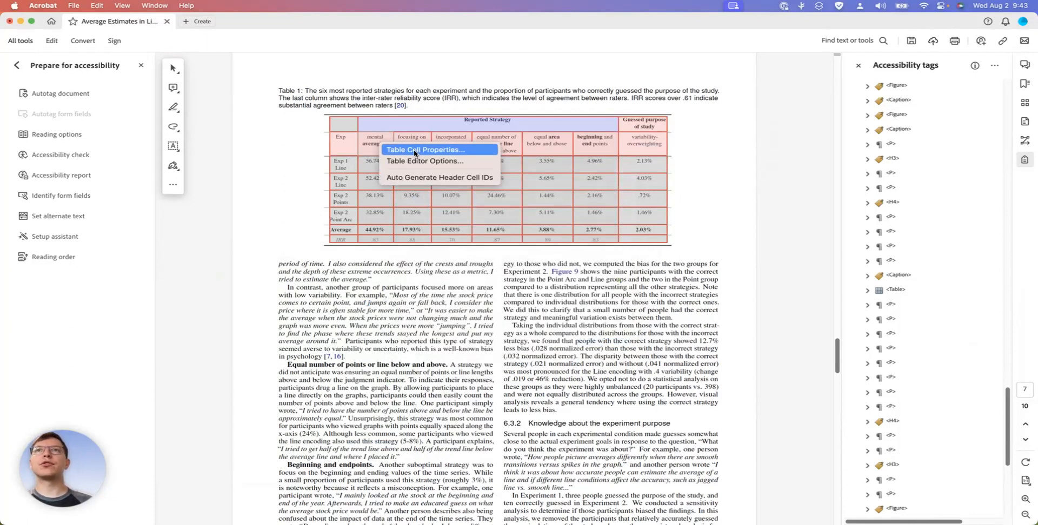
left_click(415, 151)
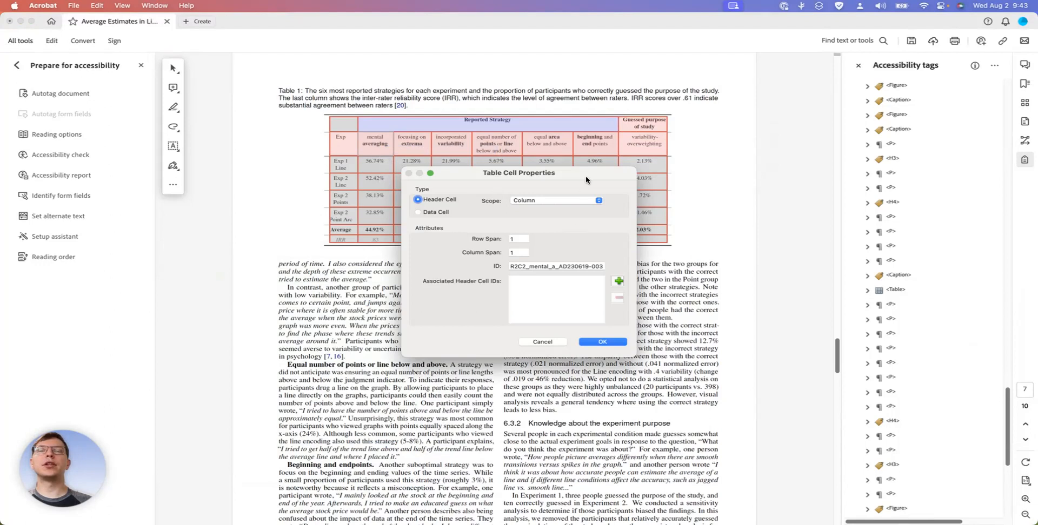
left_click(600, 342)
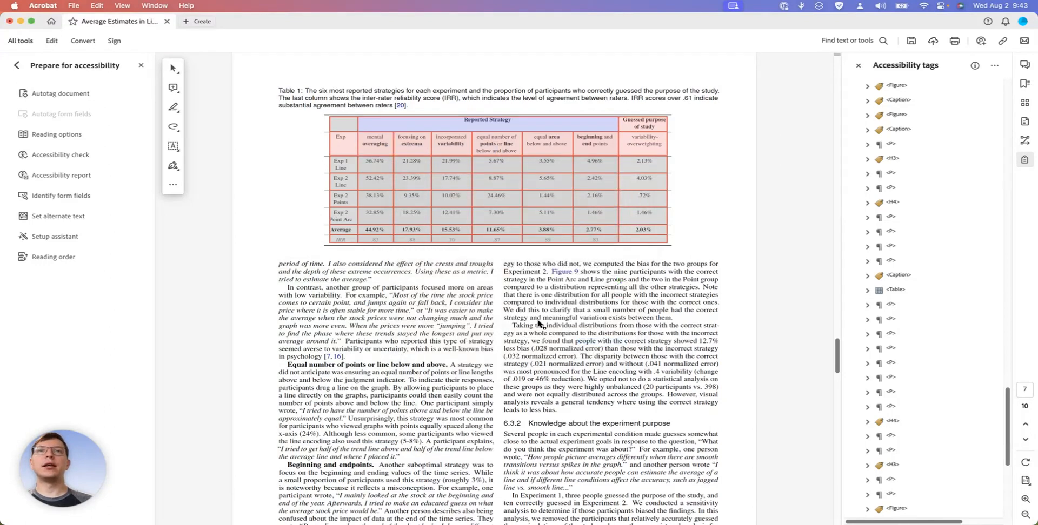
right_click(376, 166)
left_click(415, 170)
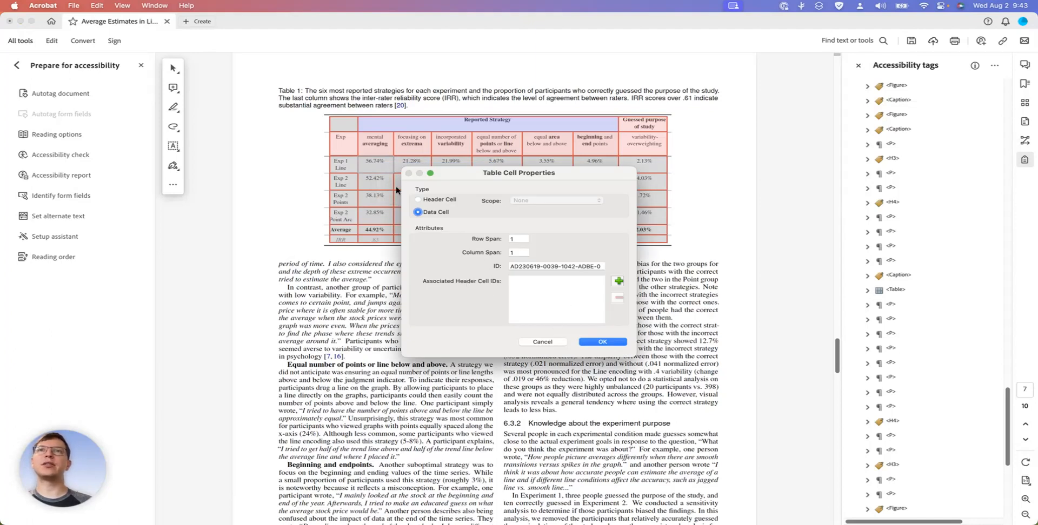
left_click(541, 342)
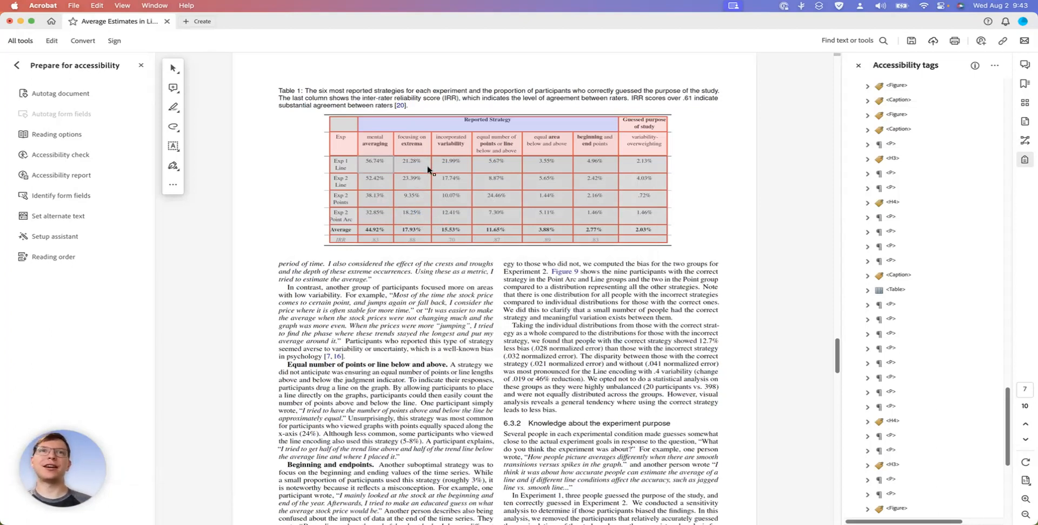
Leave the Table Editor, highlight the Table 1 tag's content on the page, and save the document
left_click(495, 254)
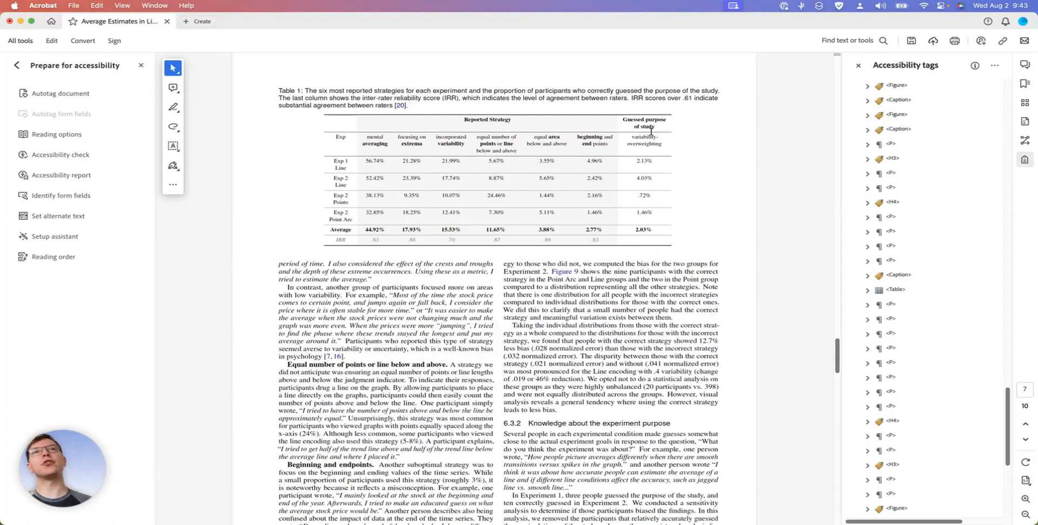
left_click(895, 290)
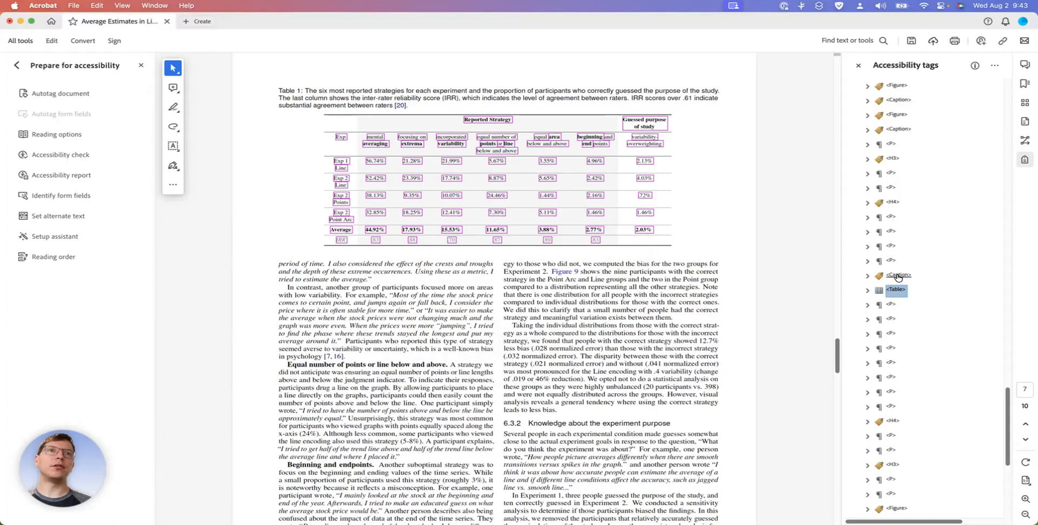
left_click(717, 245)
key("super+s")
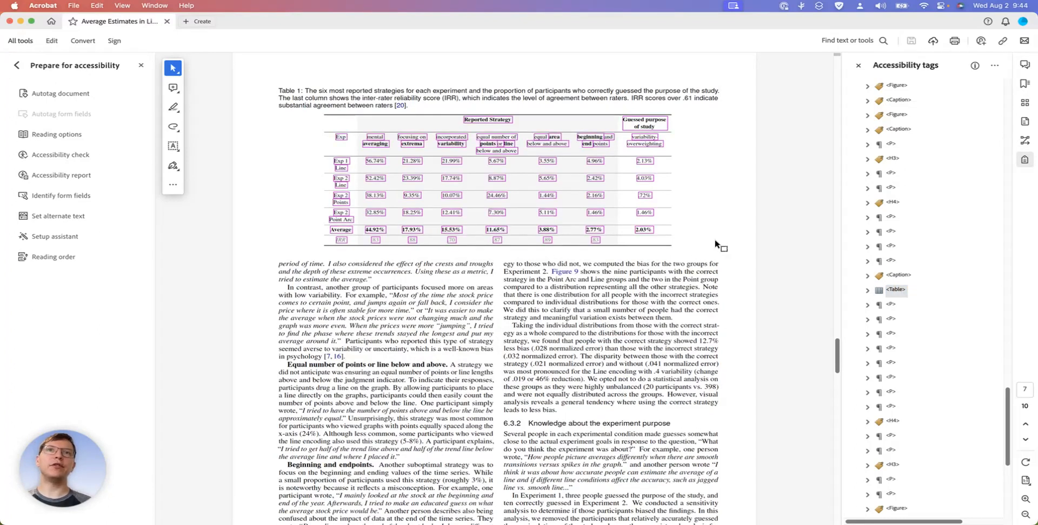
Step through the tags following Table 1, checking each one's highlighted content and order up to the Figure tag under the Predictive Model section
left_click(897, 290)
key("Down")
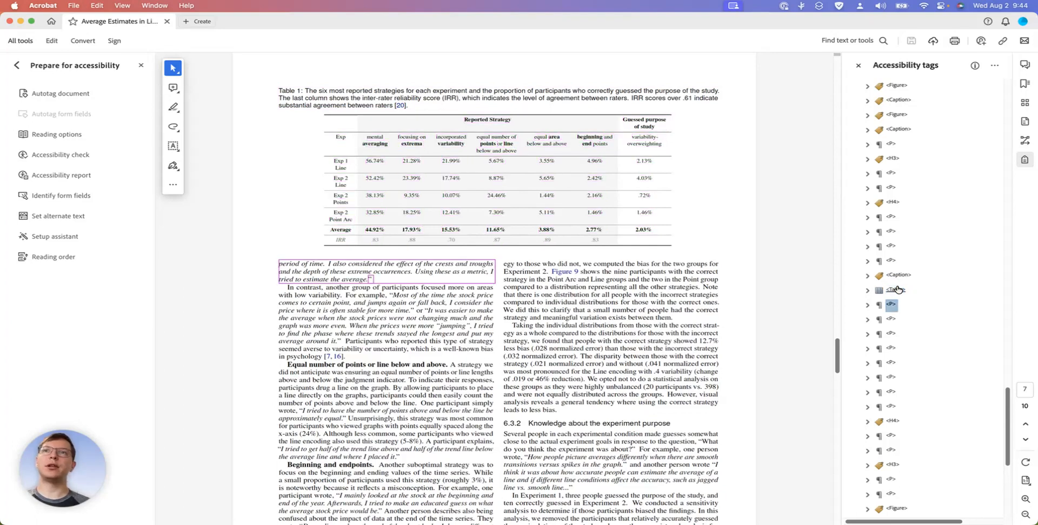
key("Down")
key("Down")
key("Down")
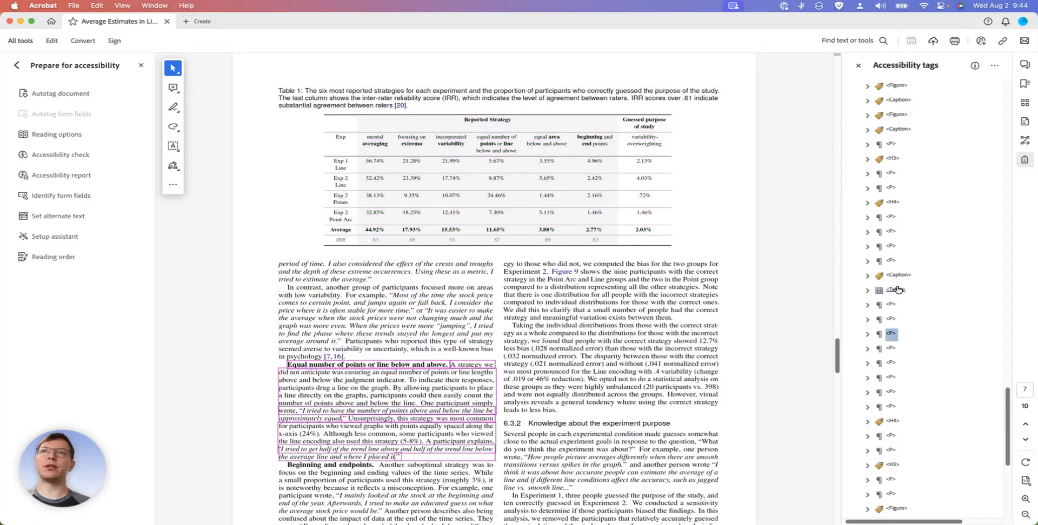
key("Down")
key("Down")
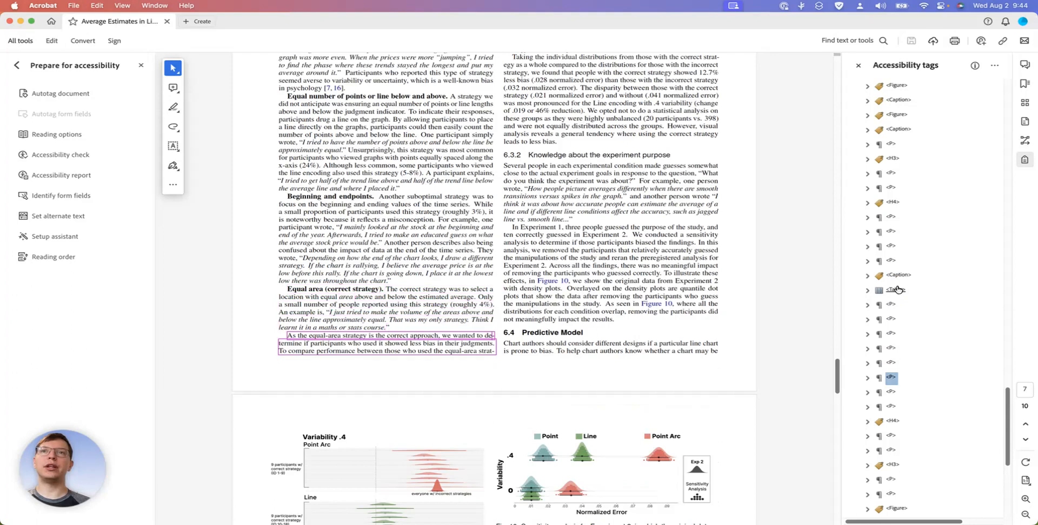
key("Down")
key("Down")
key("Down")
key("Down")
key("Down")
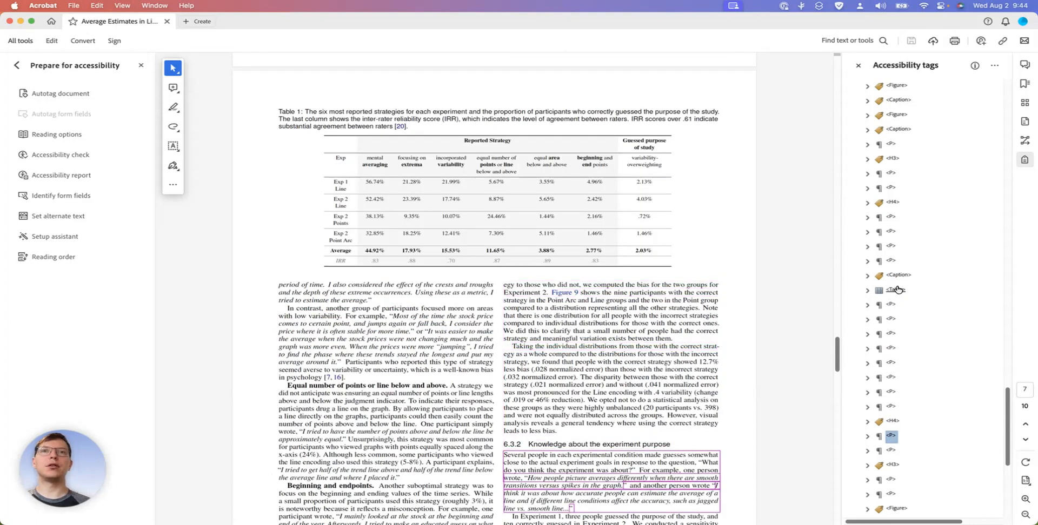
key("Down")
key("Down")
key("Down")
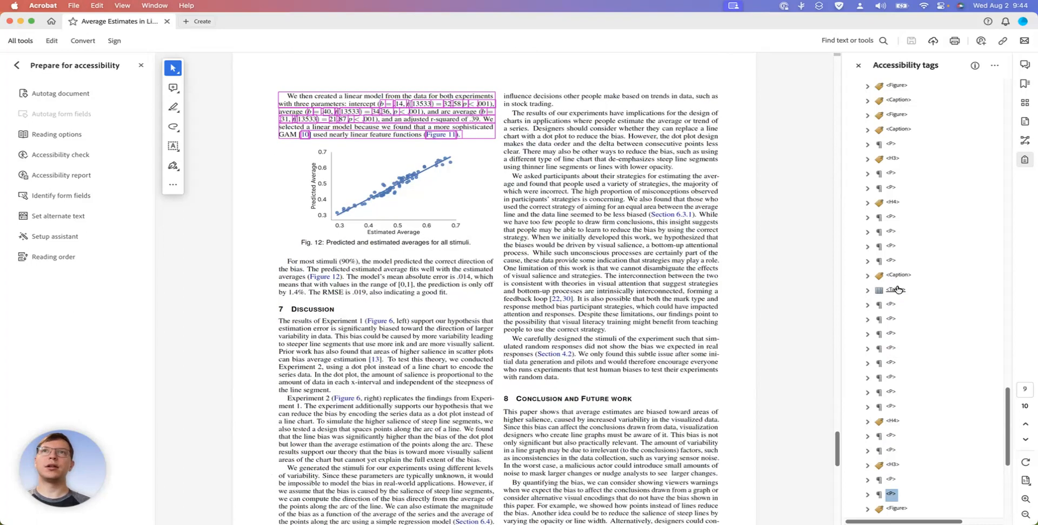
key("Down")
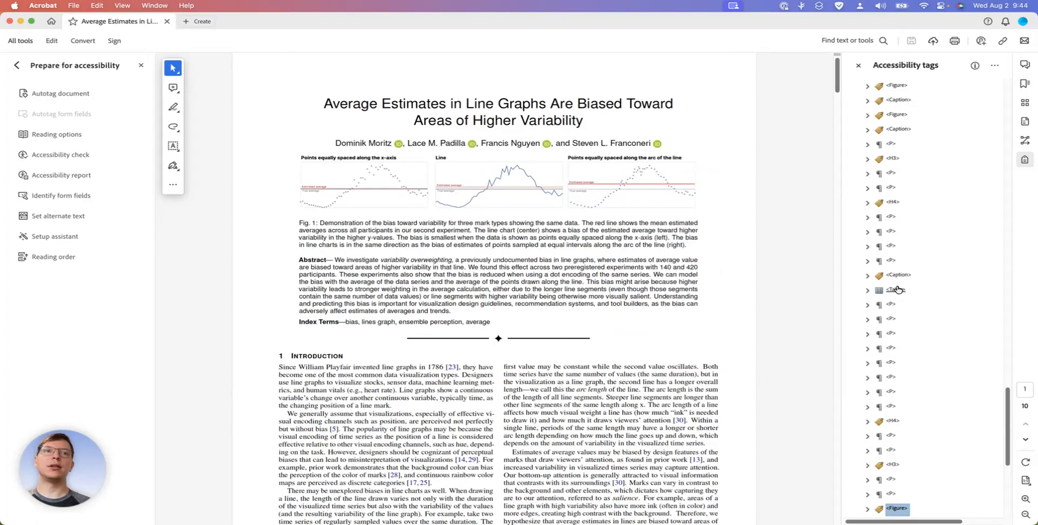
key("Down")
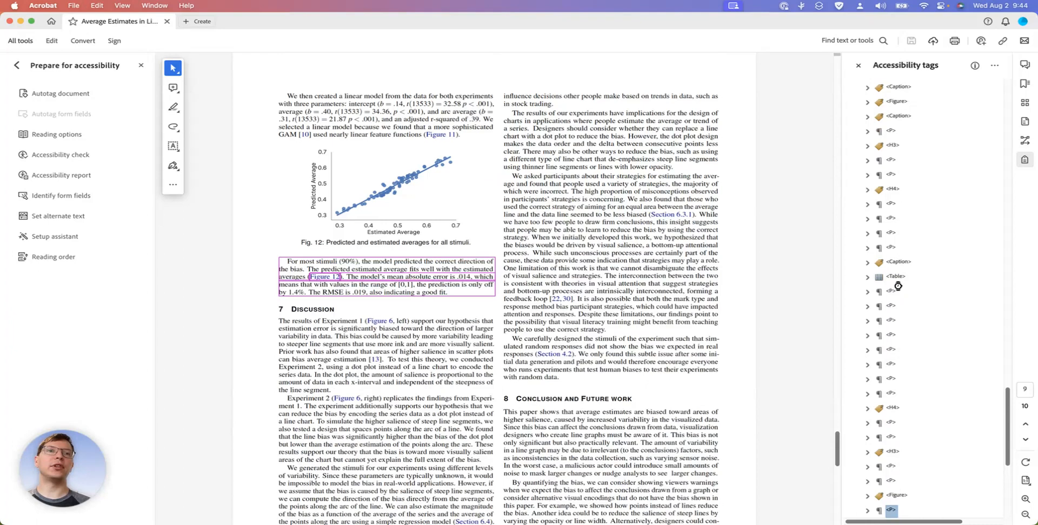
key("Up")
key("Down")
key("Up")
key("Up")
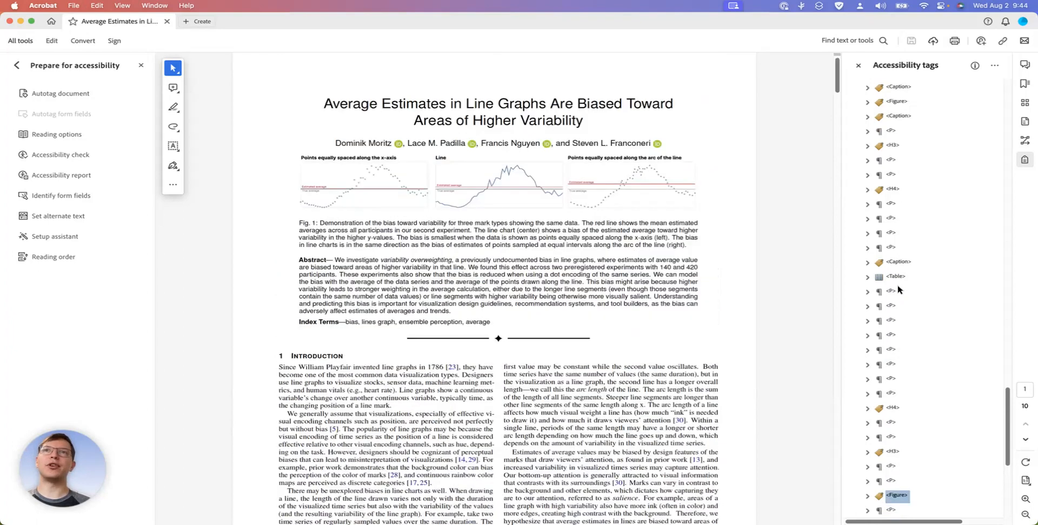
key("Down")
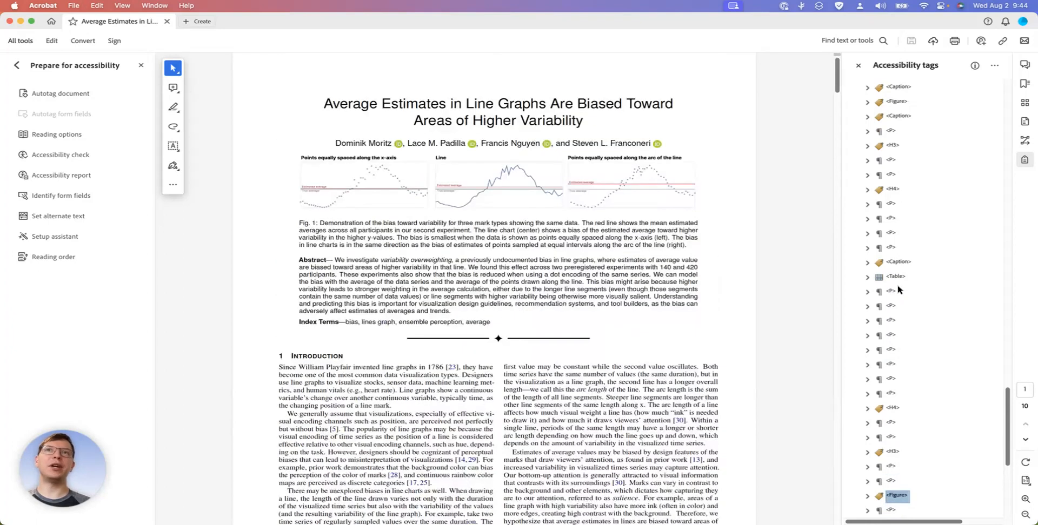
Locate Figure 12 on page 9 and expand its Figure tag to examine the content inside
scroll(749, 319, "down", 10)
scroll(749, 319, "down", 20)
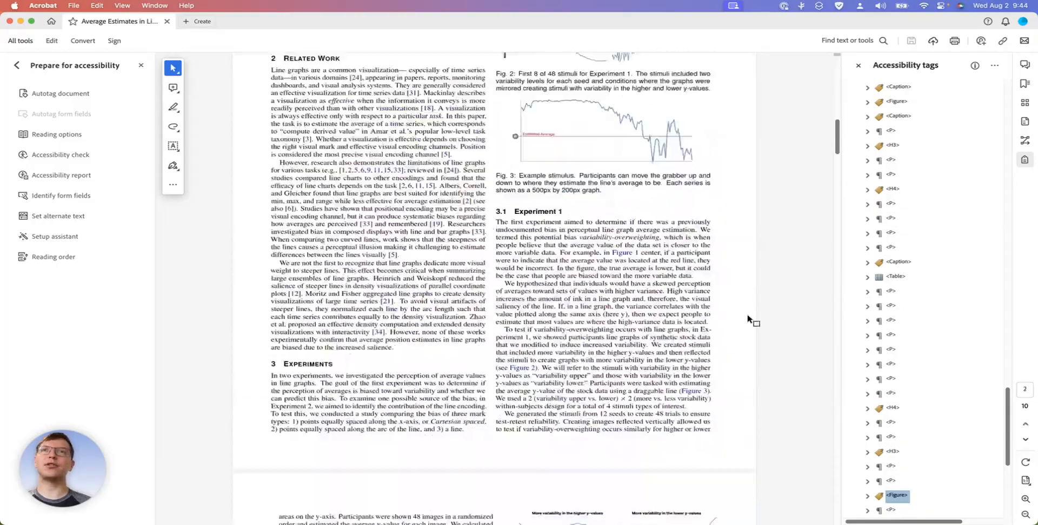
scroll(748, 319, "down", 20)
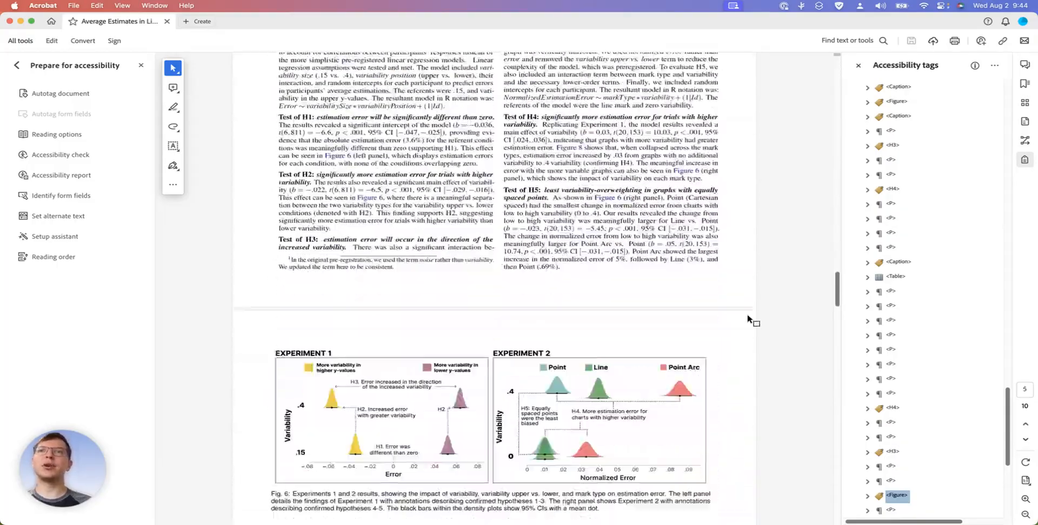
scroll(750, 321, "down", 20)
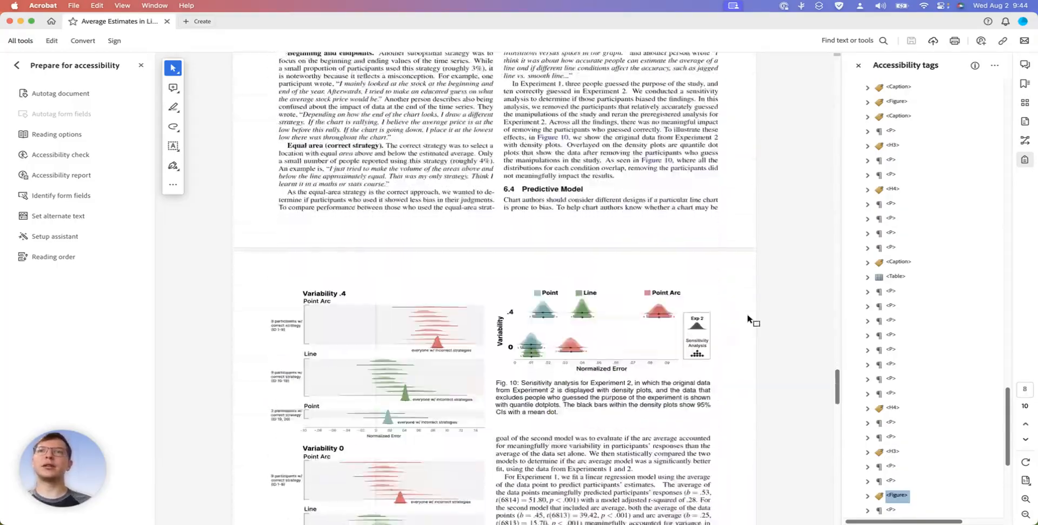
scroll(748, 319, "up", 20)
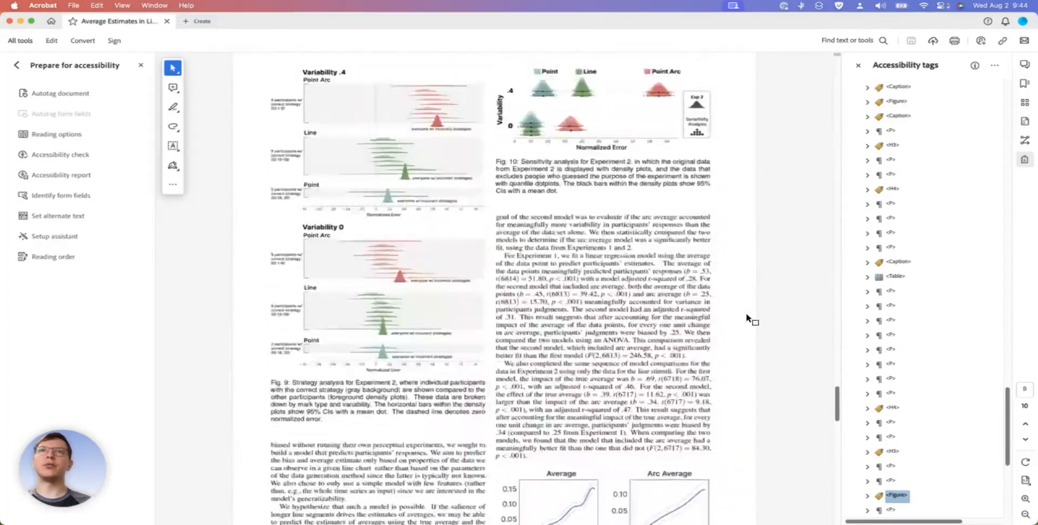
scroll(550, 361, "down", 10)
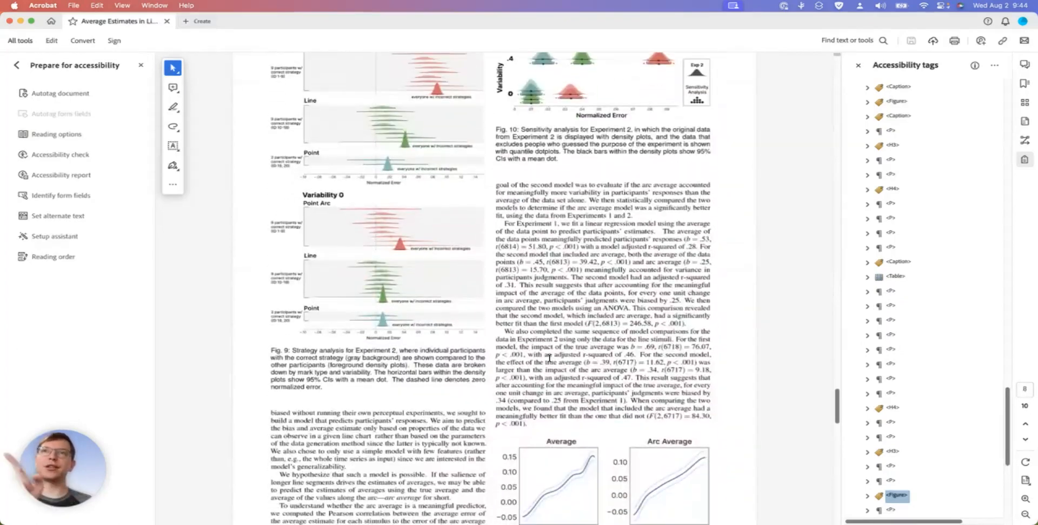
scroll(549, 358, "down", 13)
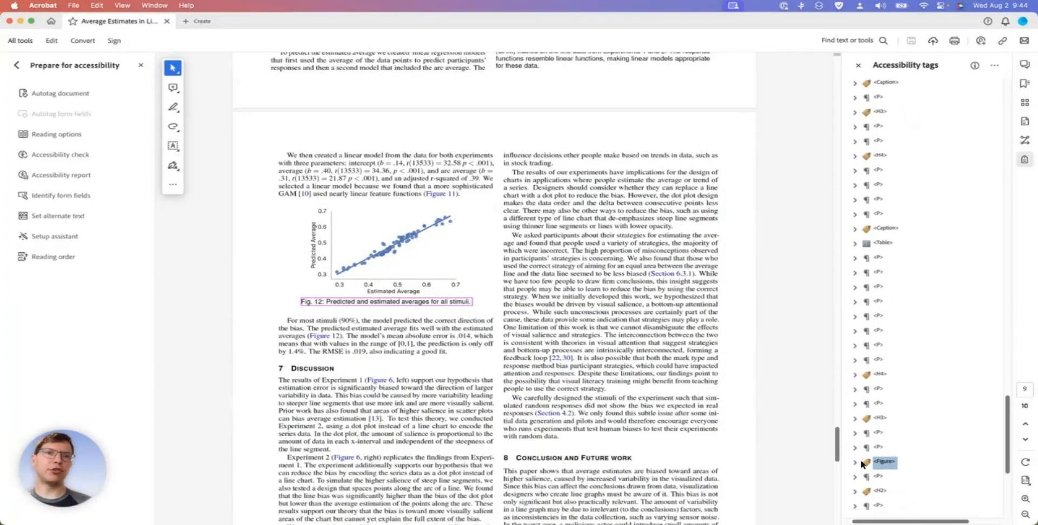
left_click(854, 462)
scroll(854, 463, "down", 2)
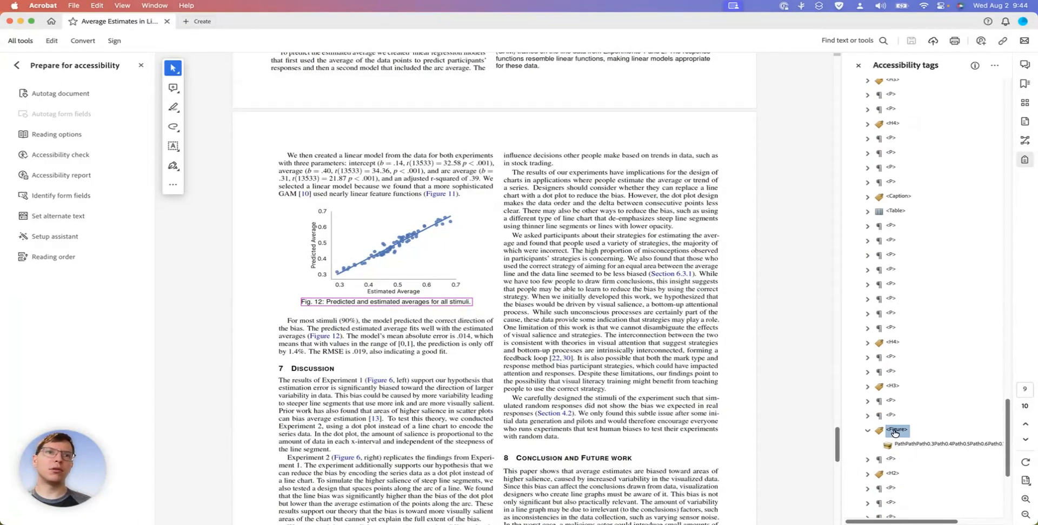
scroll(905, 449, "right", 3)
scroll(908, 448, "left", 3)
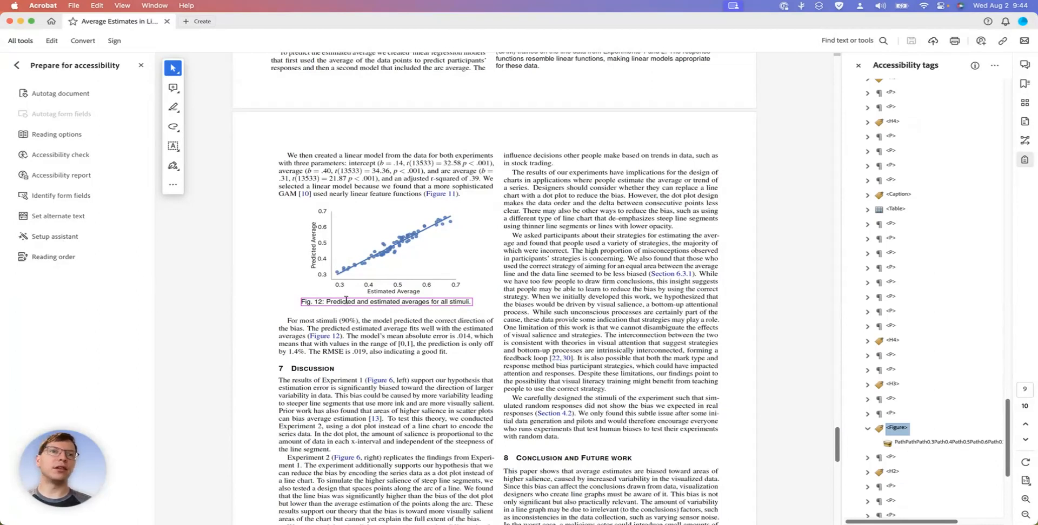
Tag the Figure 12 caption on page 9 as Text/Paragraph with the Reading Order tool
left_click(44, 257)
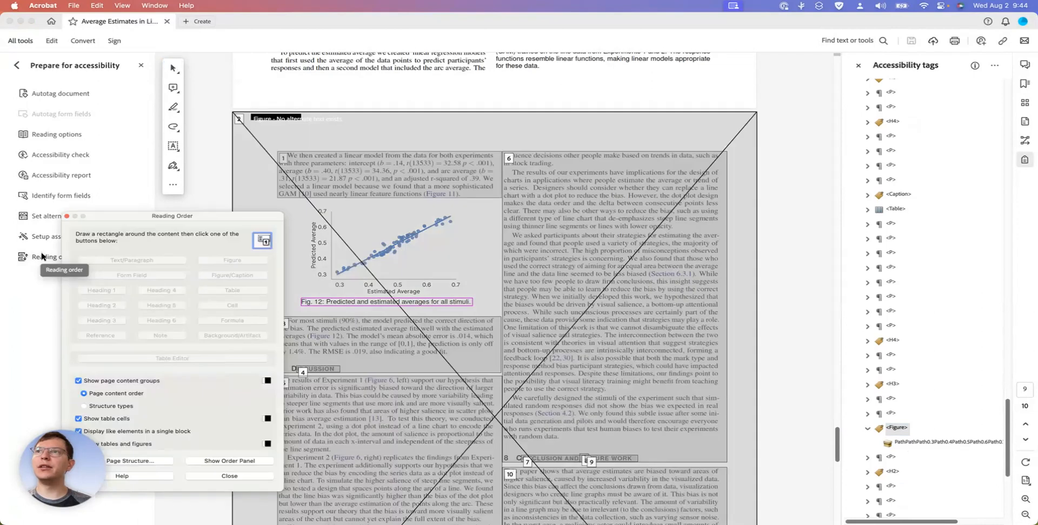
left_click_drag(145, 212, 88, 168)
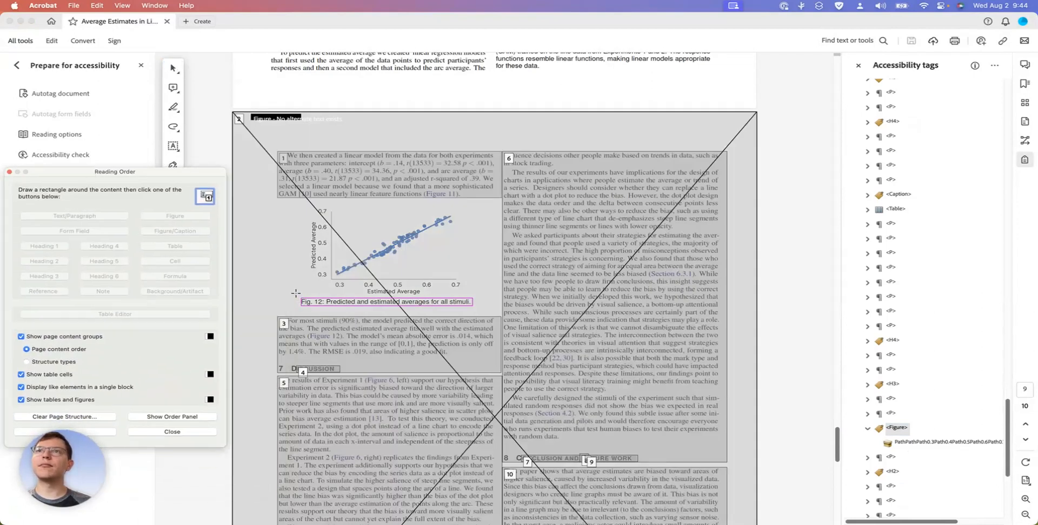
left_click_drag(295, 293, 479, 310)
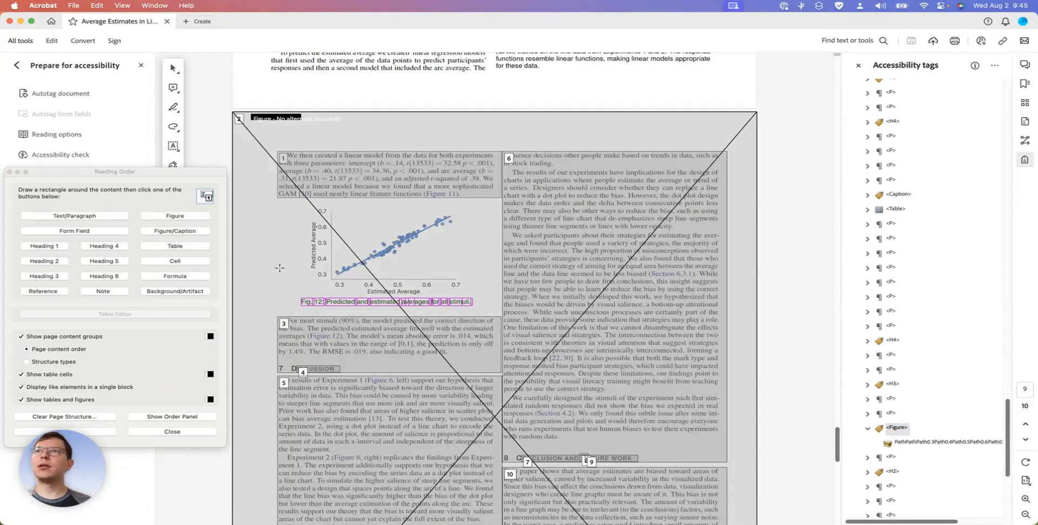
left_click(101, 216)
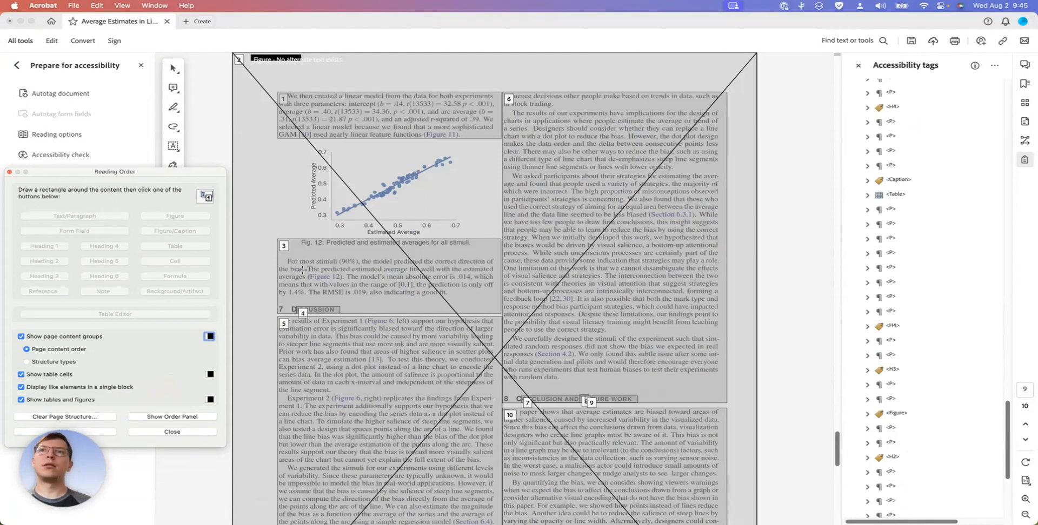
left_click_drag(296, 237, 476, 247)
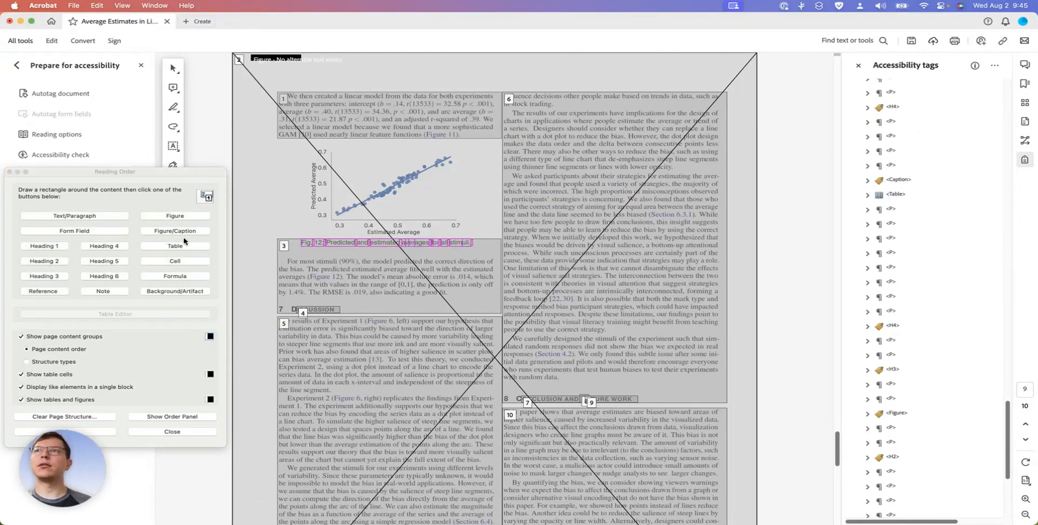
left_click(93, 216)
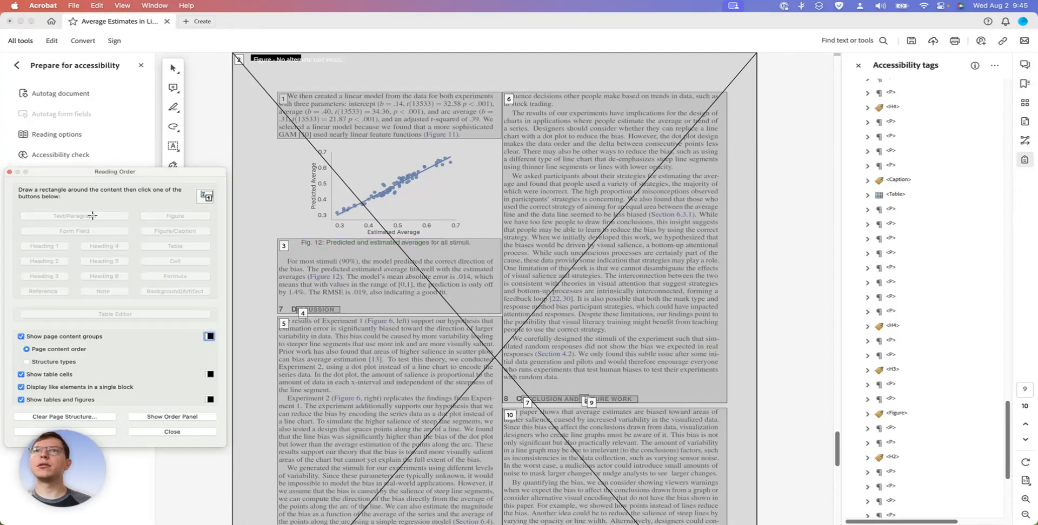
Look over page 9's content groups and the tags around the Figure 12 tag, and save the document
scroll(737, 345, "down", 13)
scroll(737, 345, "up", 7)
scroll(737, 344, "up", 8)
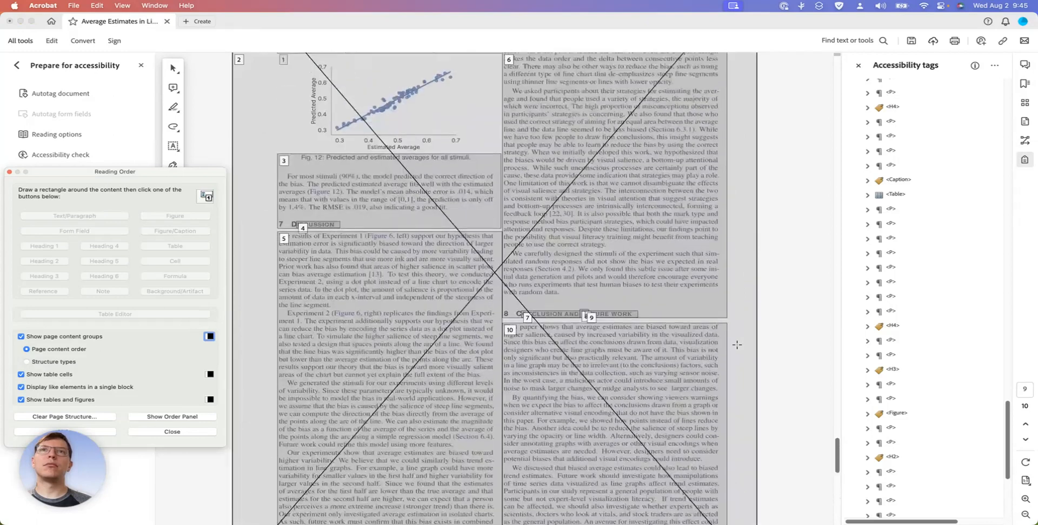
scroll(912, 387, "down", 5)
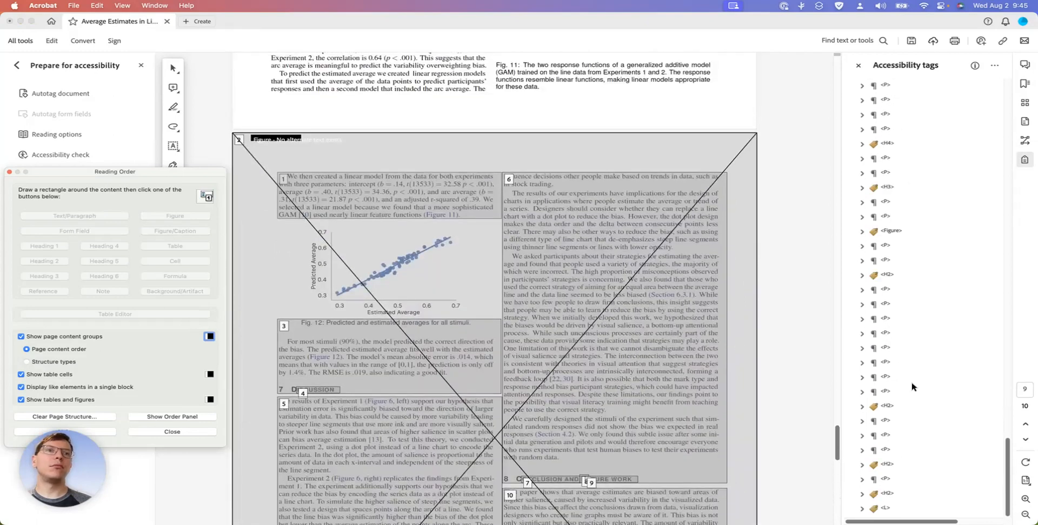
scroll(911, 387, "up", 3)
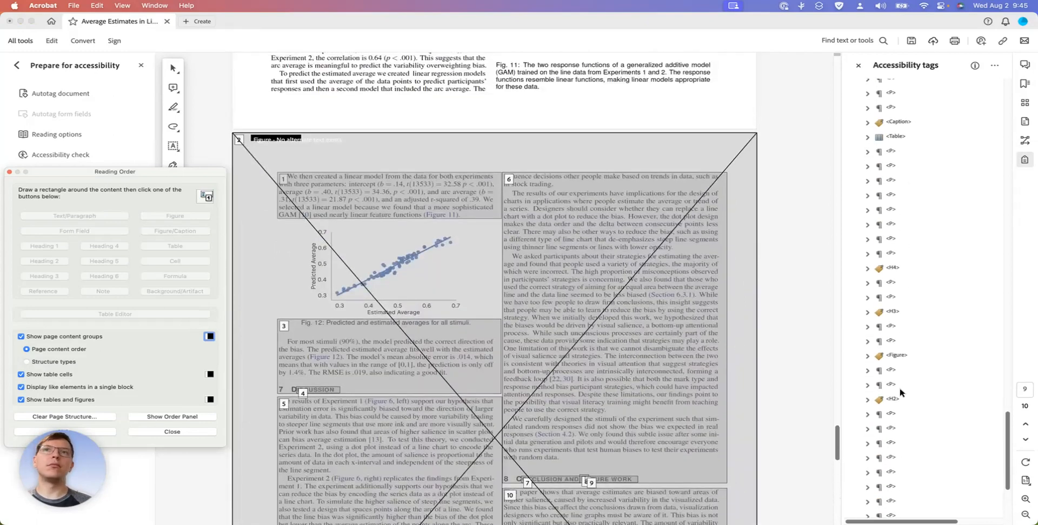
left_click(795, 181)
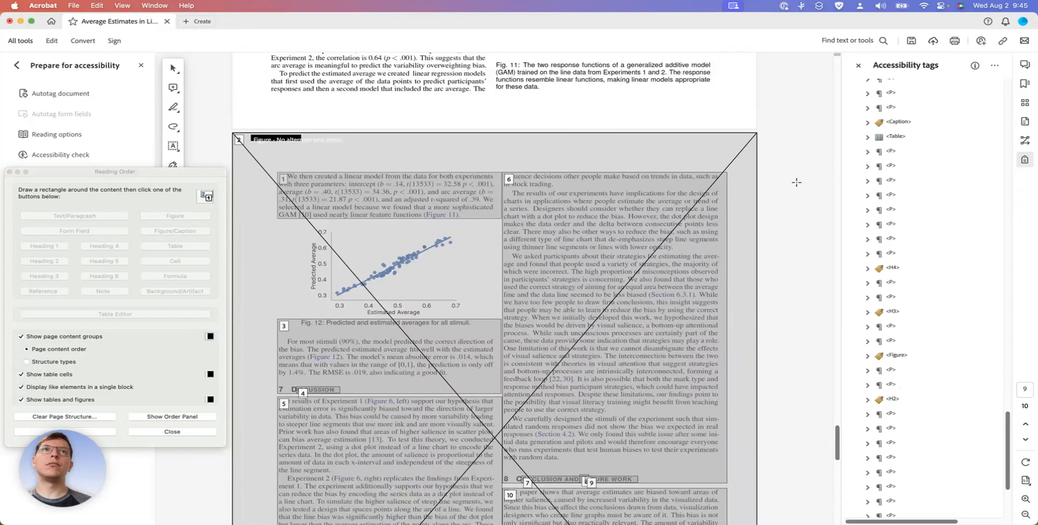
key("super+s")
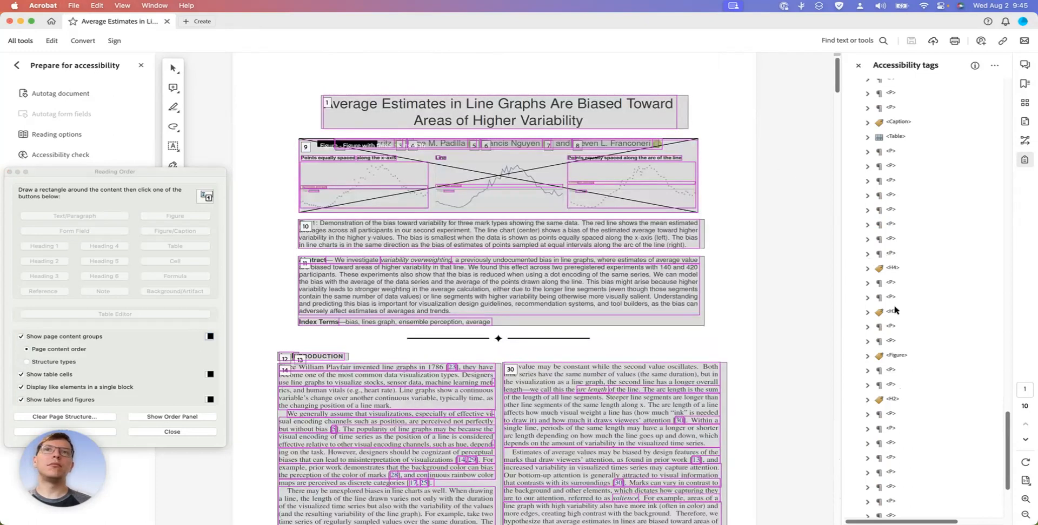
Step through the tags from before the last H4 to the Figure 12 caption, and leave the Reading Order tool
scroll(894, 310, "down", 1)
scroll(895, 310, "down", 3)
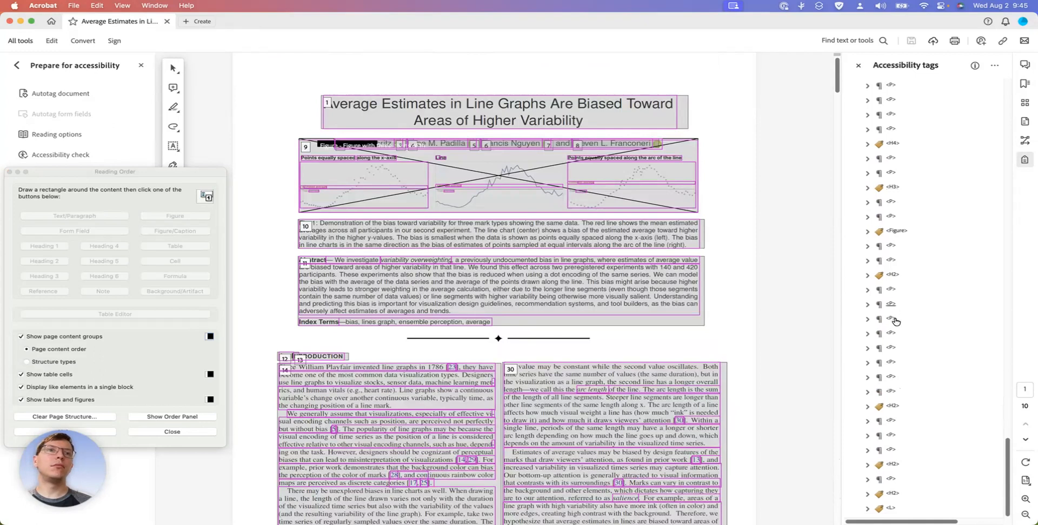
scroll(901, 254, "up", 3)
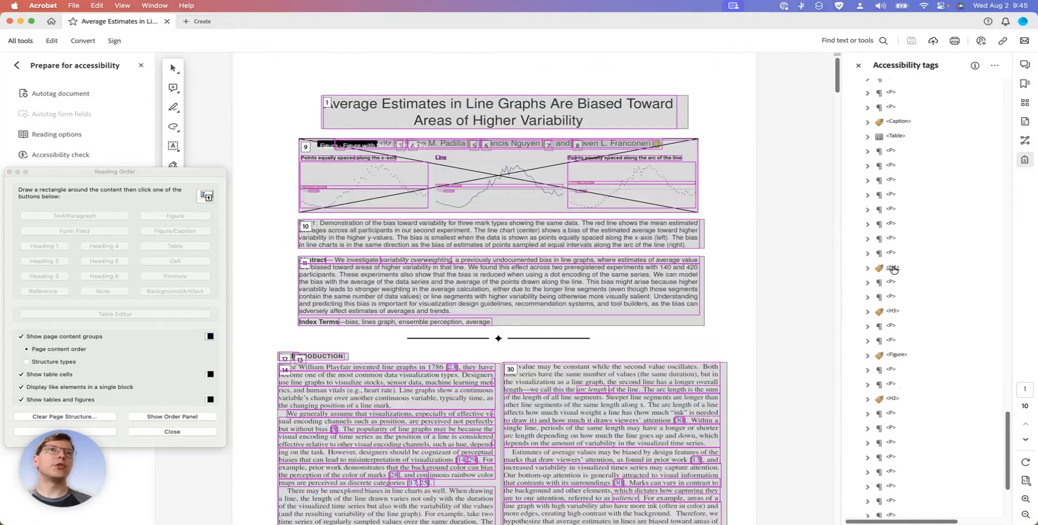
left_click(891, 254)
key("Down")
key("Down")
key("Down")
key("Down")
key("Down")
key("Down")
key("Down")
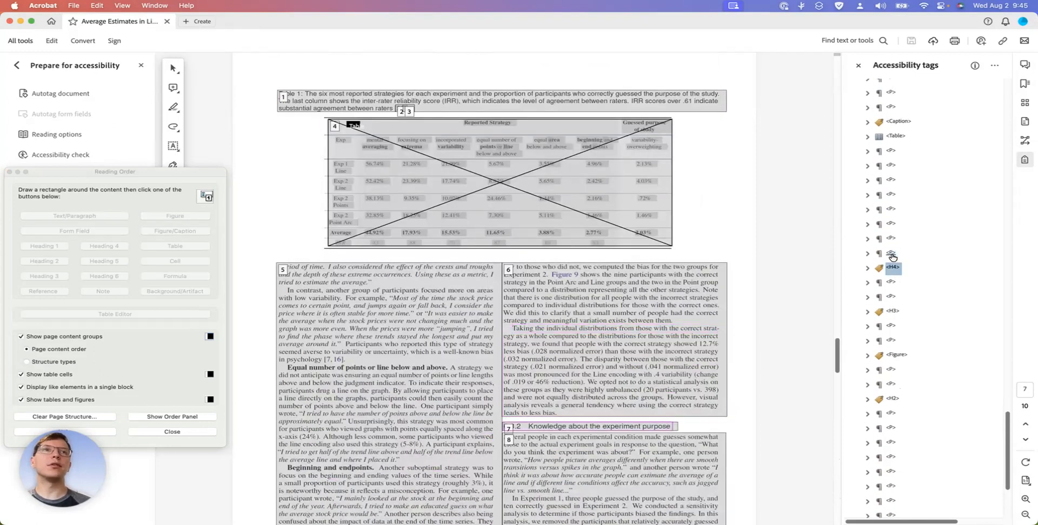
key("Down")
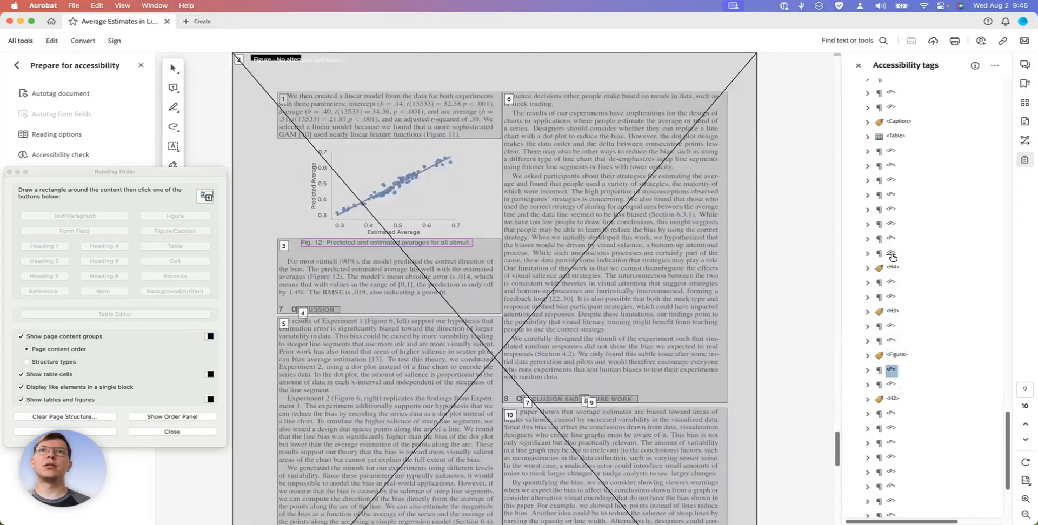
key("Down")
key("Up")
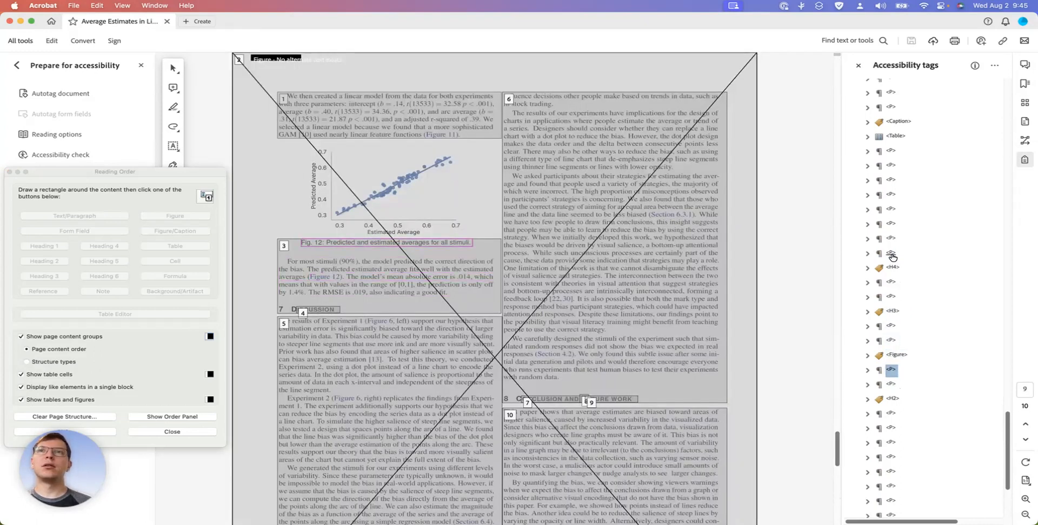
key("Up")
key("Down")
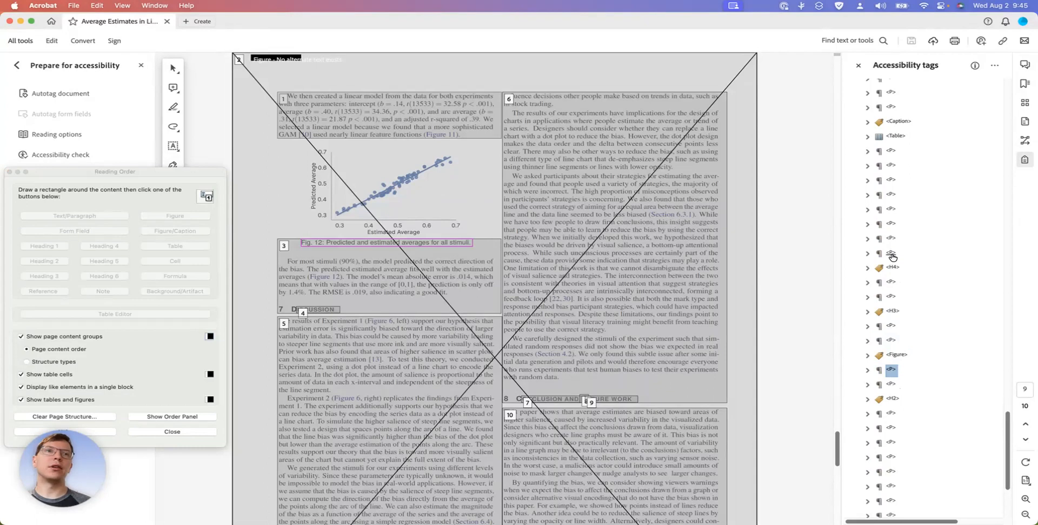
left_click(173, 432)
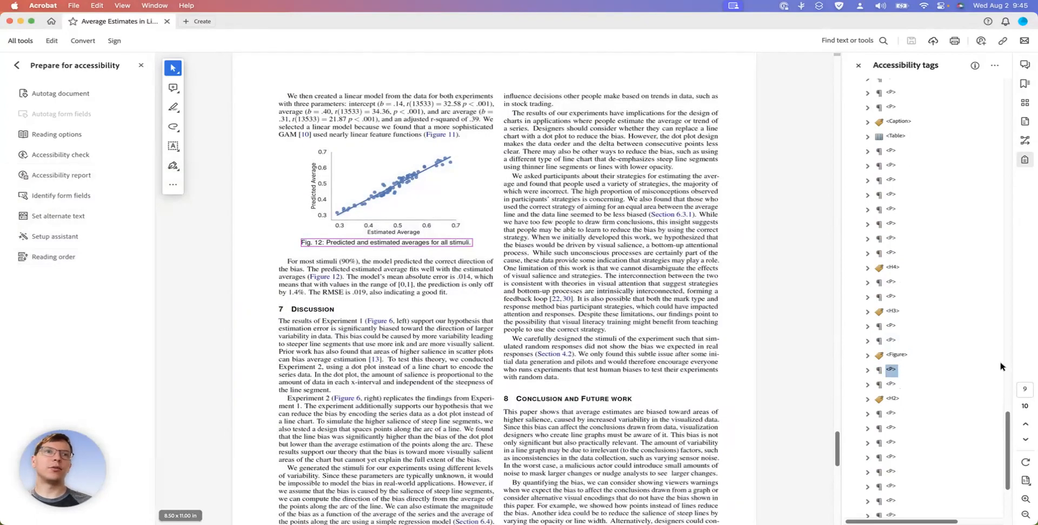
Compare the Figure 12 tag, its content and the two paragraph tags after it with their highlights on page 9
left_click(891, 355)
key("Down")
key("Up")
key("Down")
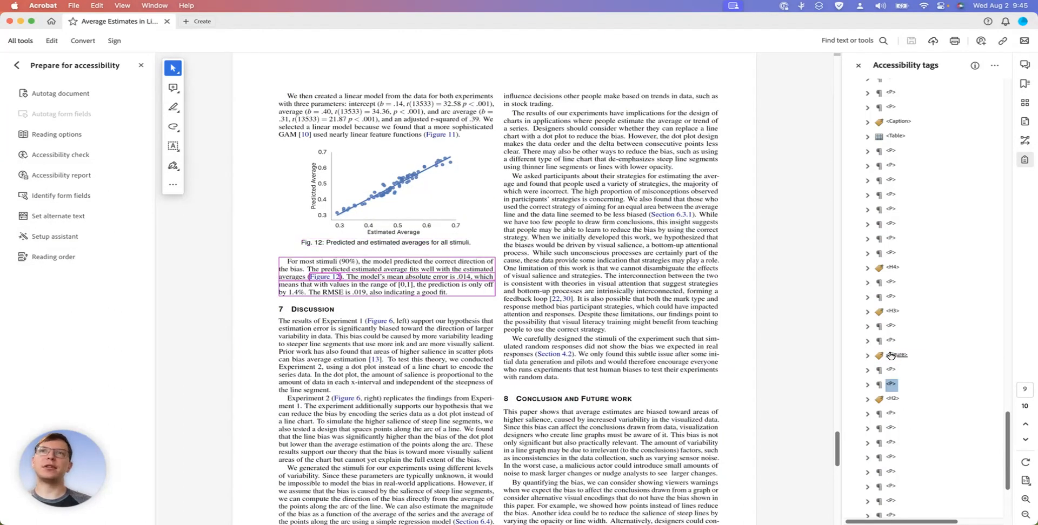
left_click(891, 384)
key("Up")
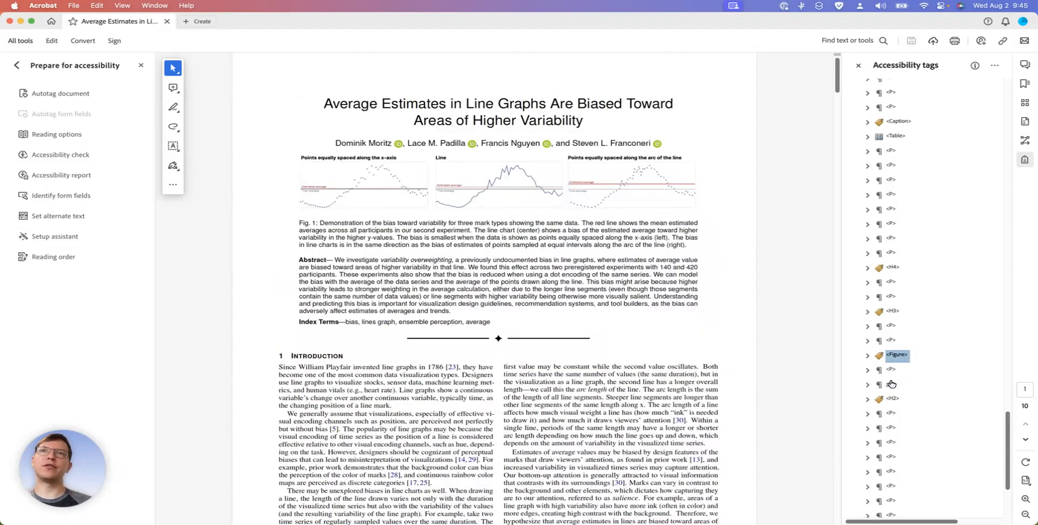
key("Right")
key("Down")
key("Left")
key("Left")
key("Down")
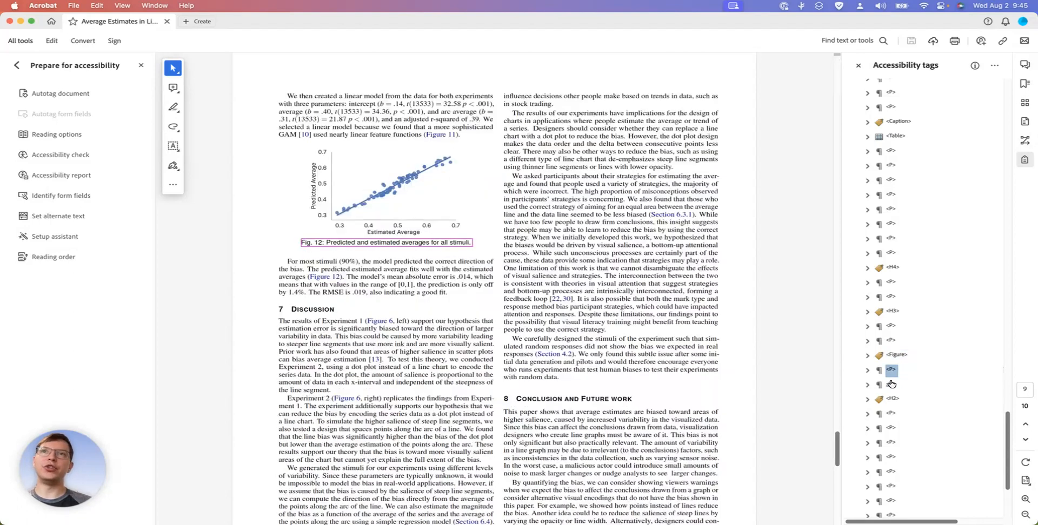
Check the order of the remaining tags through the Discussion and Conclusion sections against their highlights on the page
key("Down")
key("Down")
key("Down")
key("Down")
key("Down")
key("Down")
key("Down")
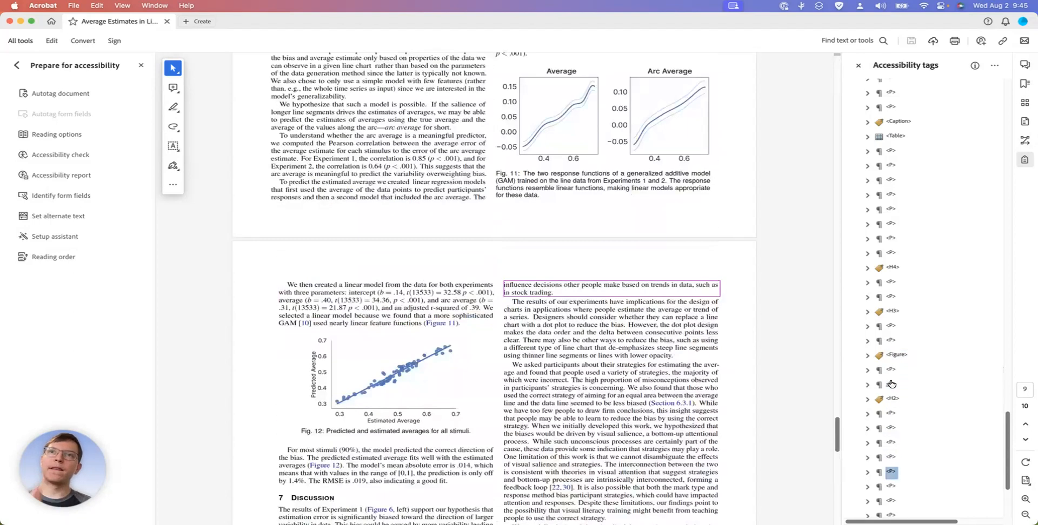
key("Down")
key("Down")
key("Down")
key("Down")
key("Down")
key("Down")
key("Down")
key("Down")
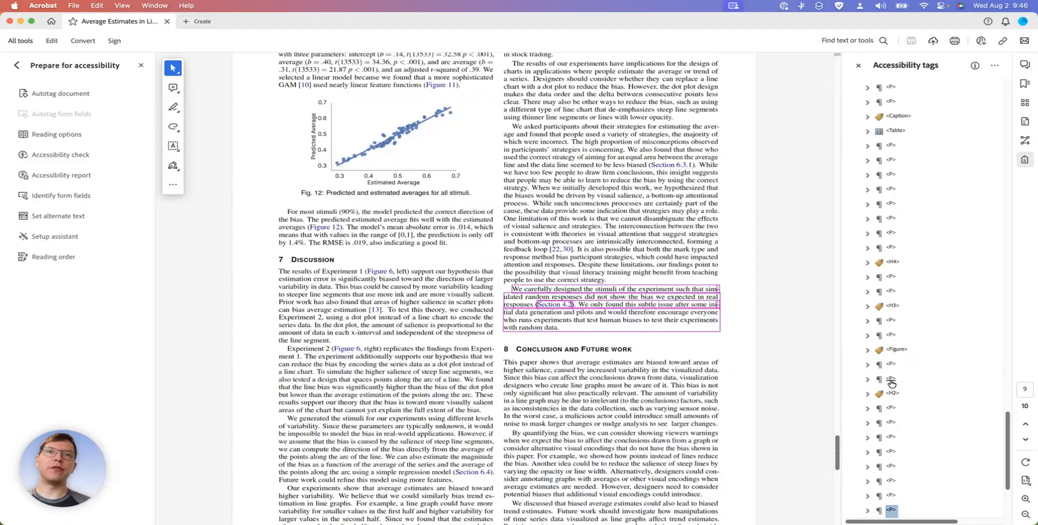
key("Up")
key("Up")
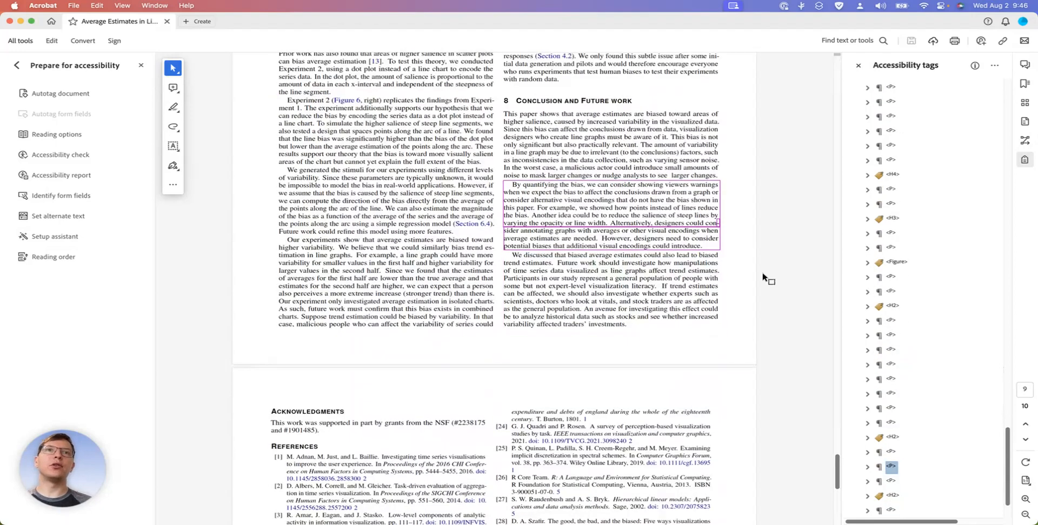
Switch from the accessibility tools to organizing pages, and locate pages 8 and 9 among the thumbnails
scroll(763, 278, "up", 5)
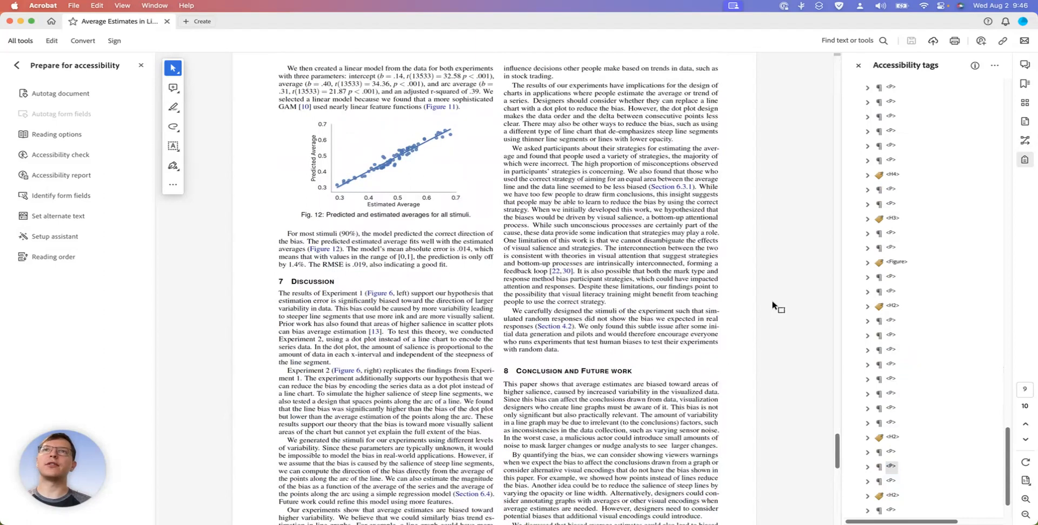
left_click(17, 66)
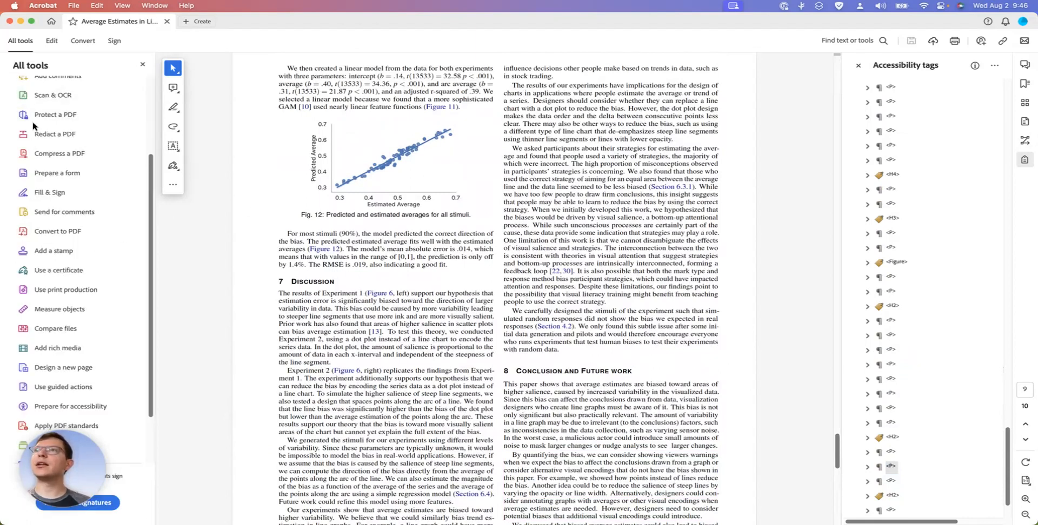
scroll(52, 117, "up", 3)
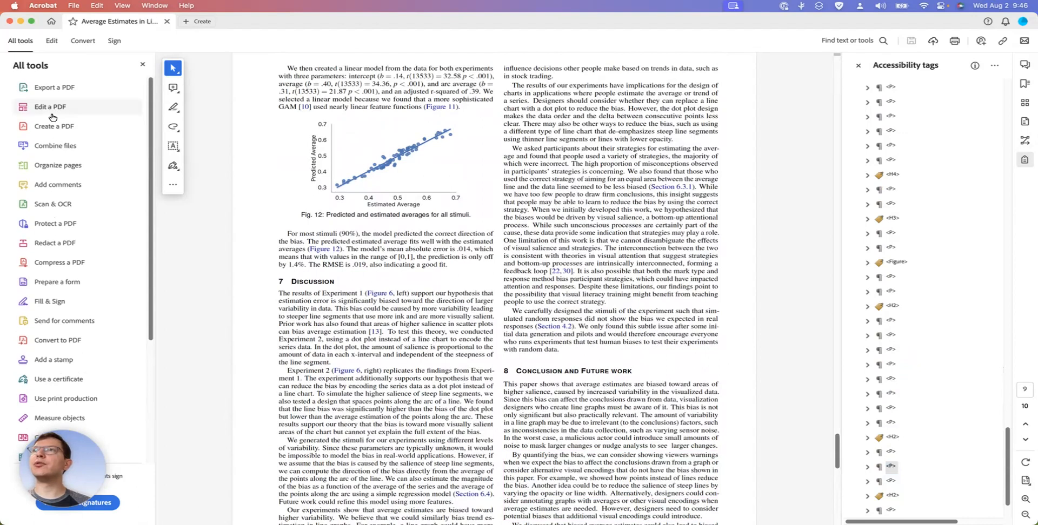
left_click(55, 171)
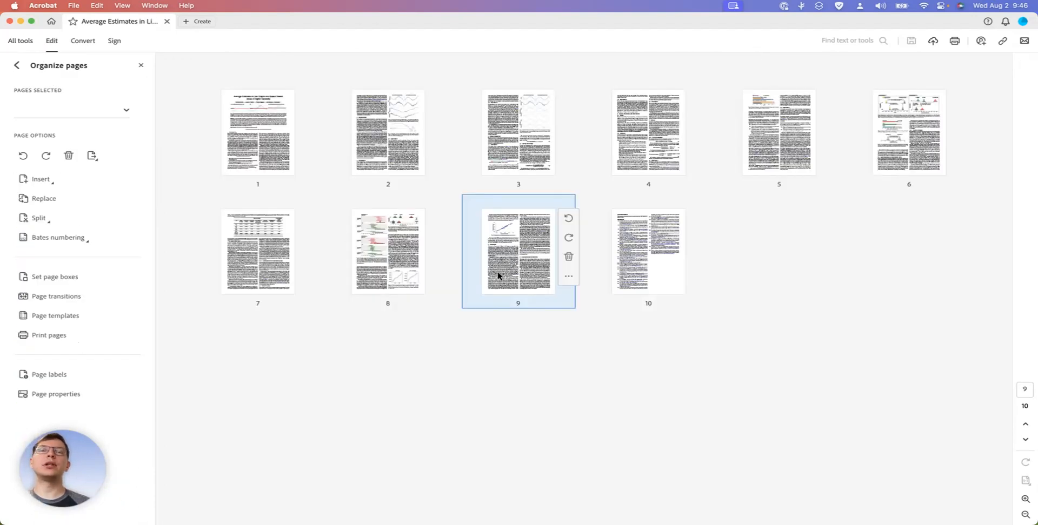
left_click(372, 256)
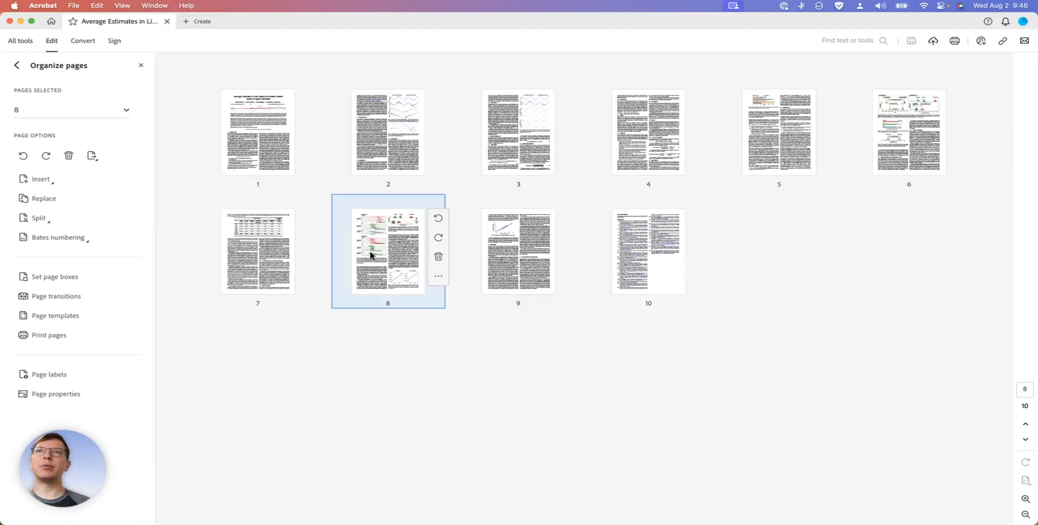
left_click(510, 246)
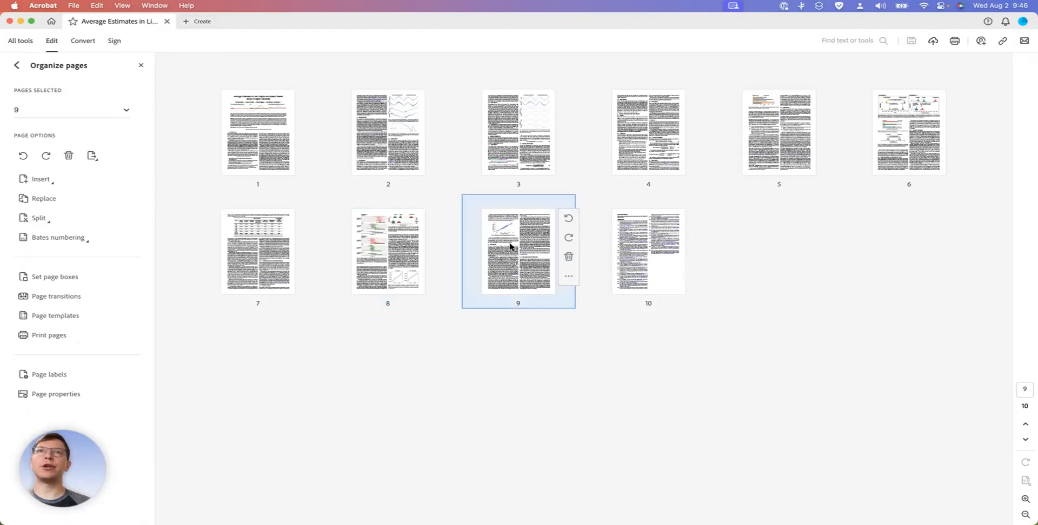
Extract page 8 as a separate file into the Downloads folder, keeping the page in the document
left_click(387, 246)
right_click(387, 246)
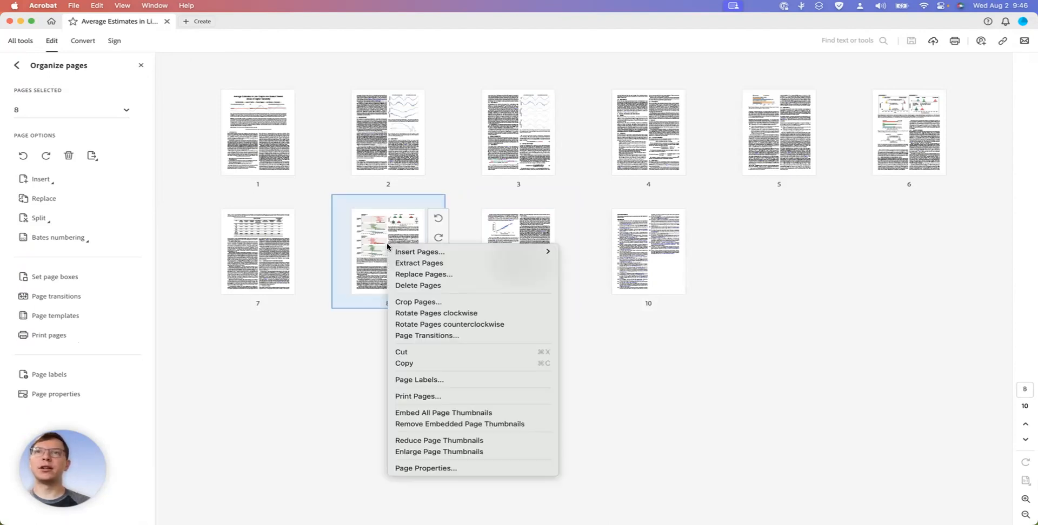
left_click(412, 264)
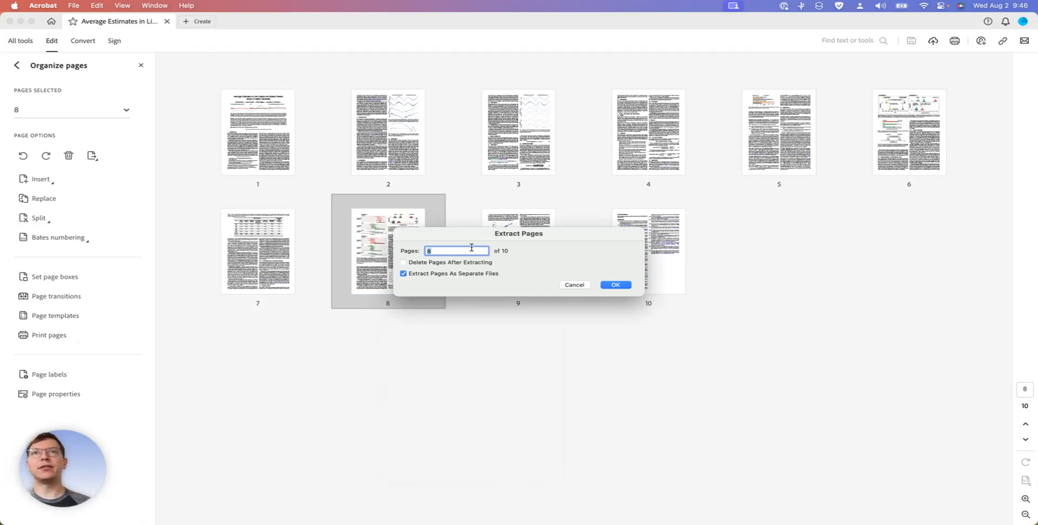
left_click(615, 288)
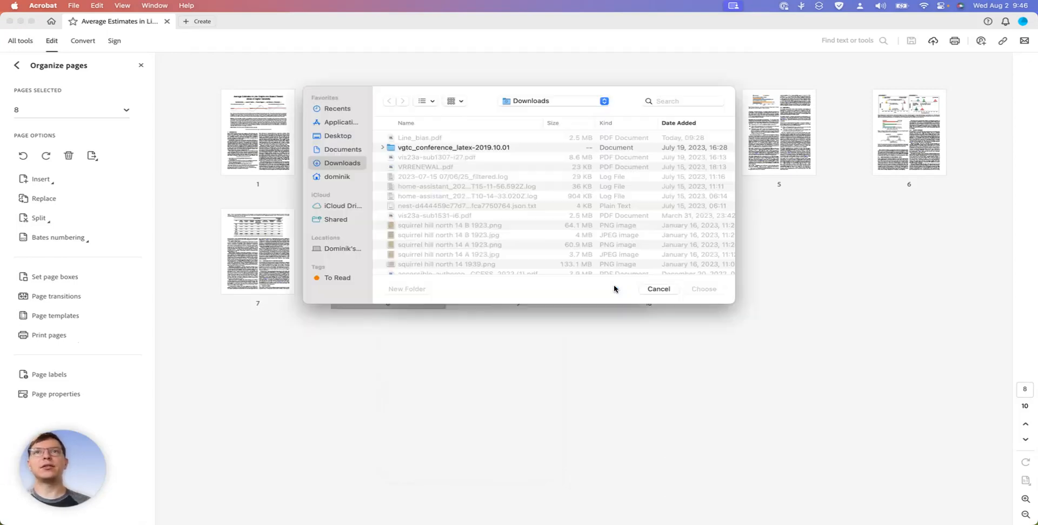
left_click(704, 289)
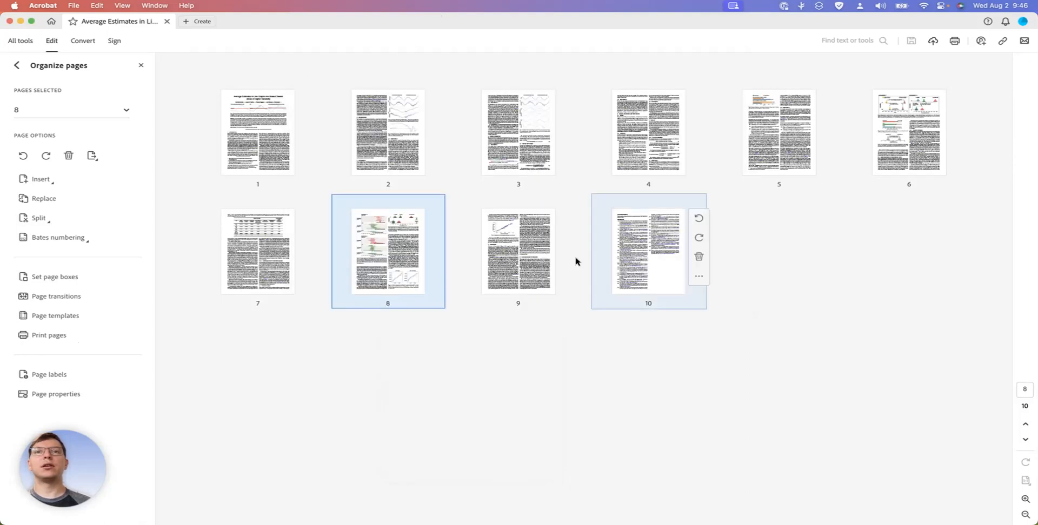
Extract page 9 as a separate file into the Downloads folder, keeping the page in the document
left_click(529, 258)
right_click(528, 256)
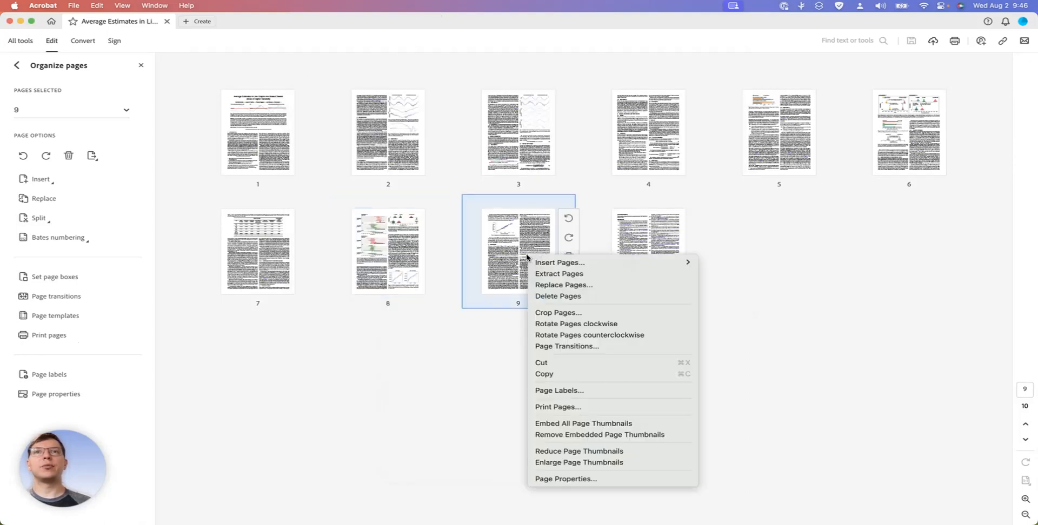
left_click(586, 273)
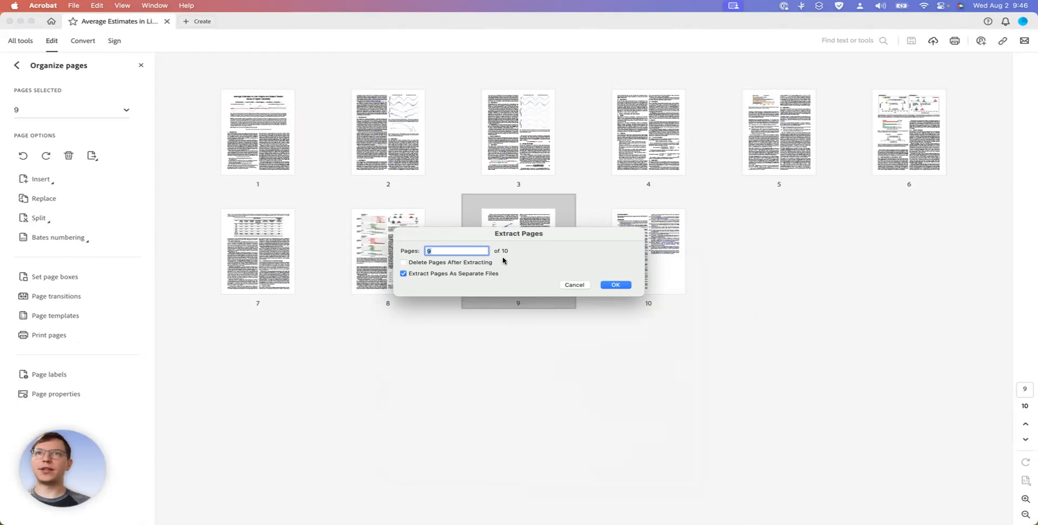
left_click(615, 286)
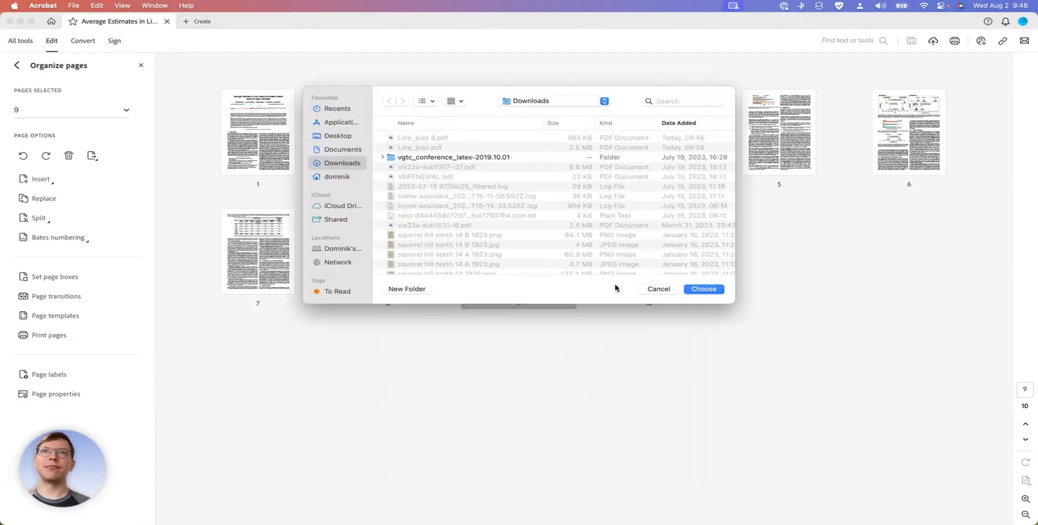
left_click(706, 289)
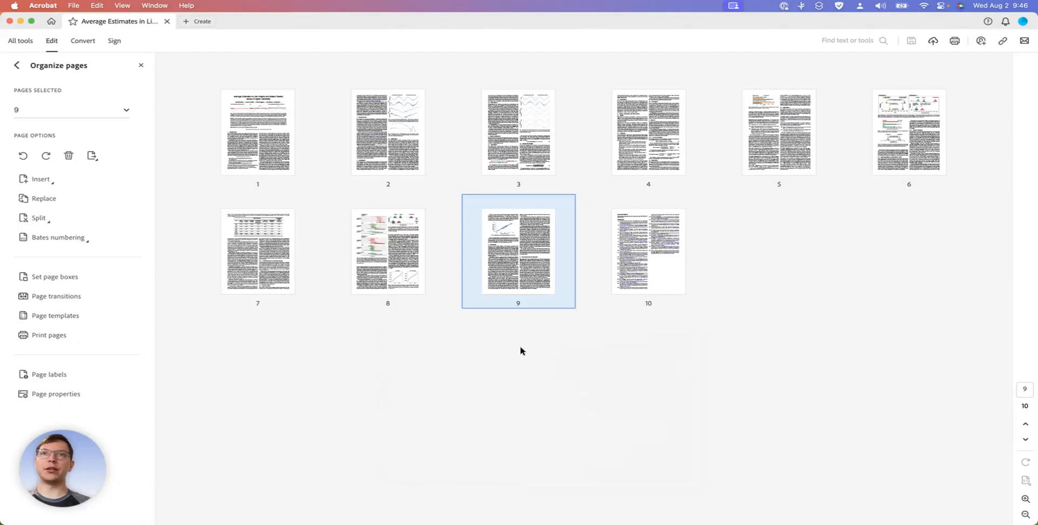
left_click(459, 370)
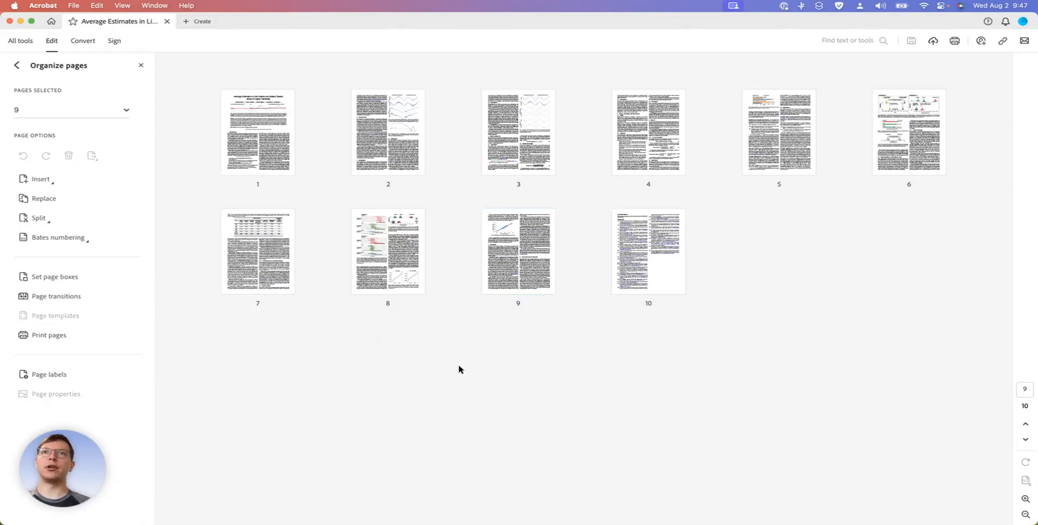
Switch to Finder and open the extracted Line_bias 8.pdf from the Downloads folder in Adobe Acrobat
key("super+Tab")
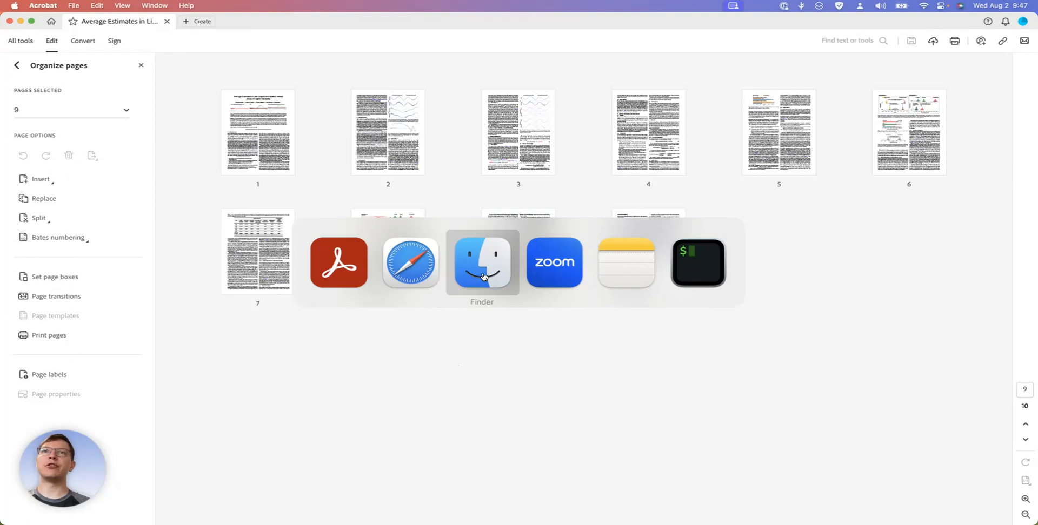
left_click(259, 208)
left_click(268, 214)
right_click(268, 214)
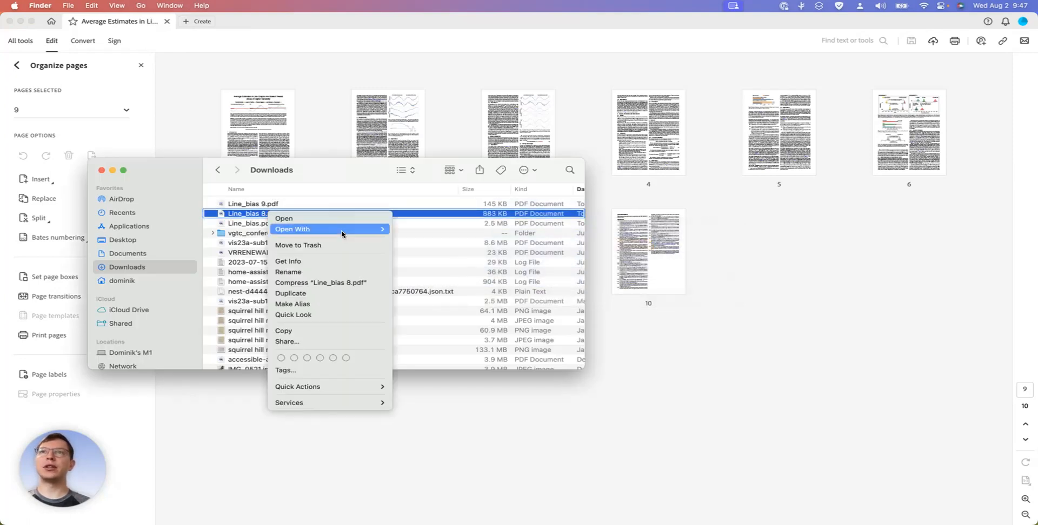
mouse_move(343, 233)
left_click(415, 244)
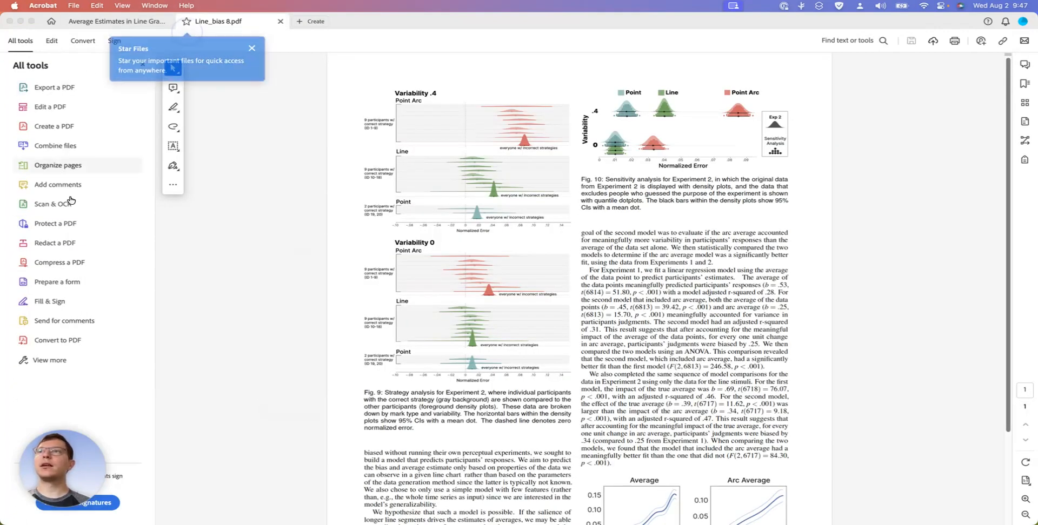
Return to Finder's Downloads folder and open Line_bias 9.pdf in Adobe Acrobat as well
key("super+Tab")
left_click(272, 205)
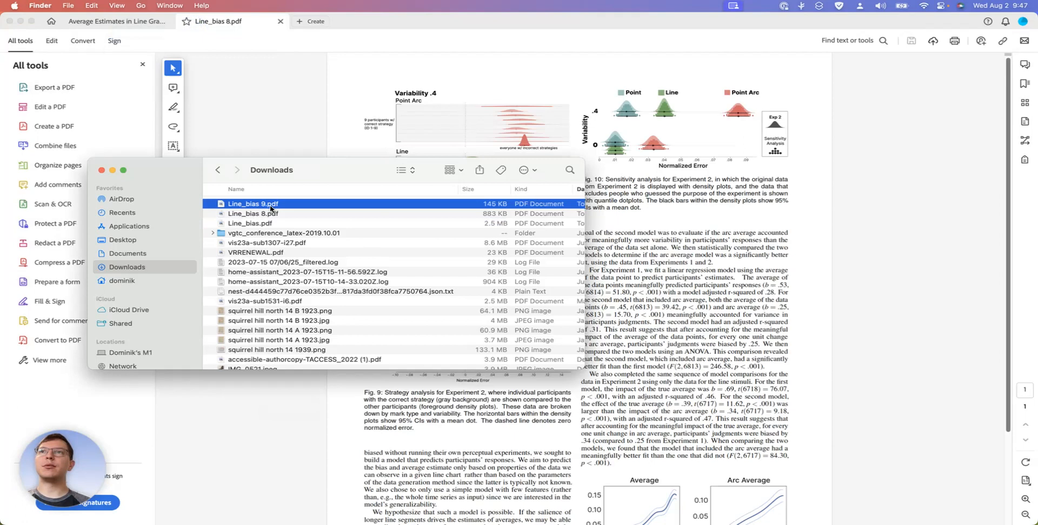
right_click(273, 206)
mouse_move(333, 226)
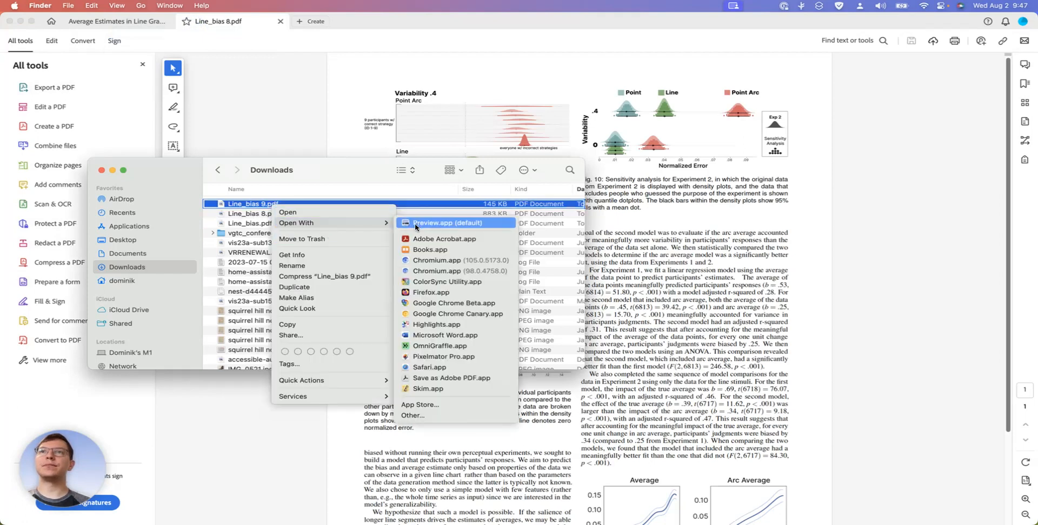
left_click(433, 223)
Bring up the accessibility tools for Line_bias 8.pdf and autotag the document again, replacing its existing tags
left_click(239, 19)
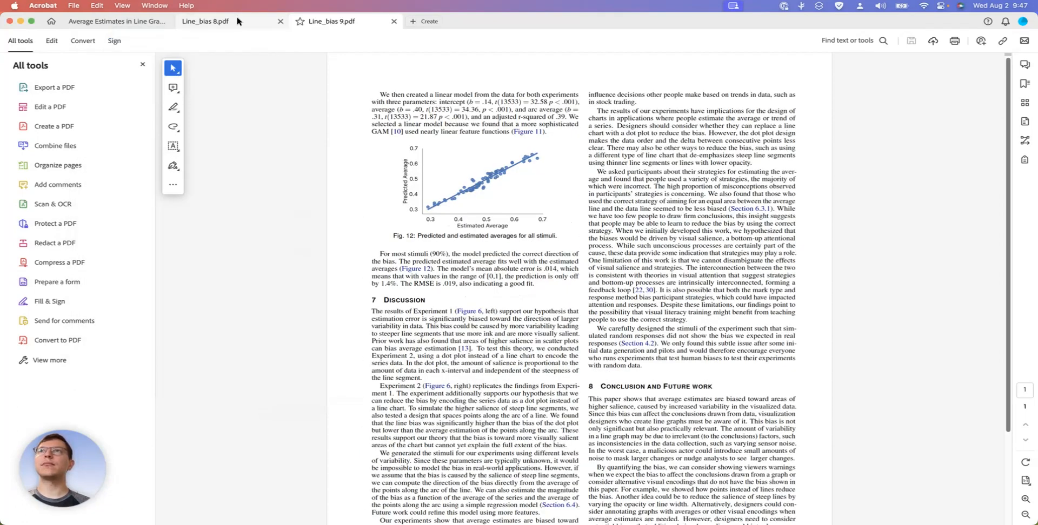
left_click(61, 360)
scroll(61, 360, "down", 5)
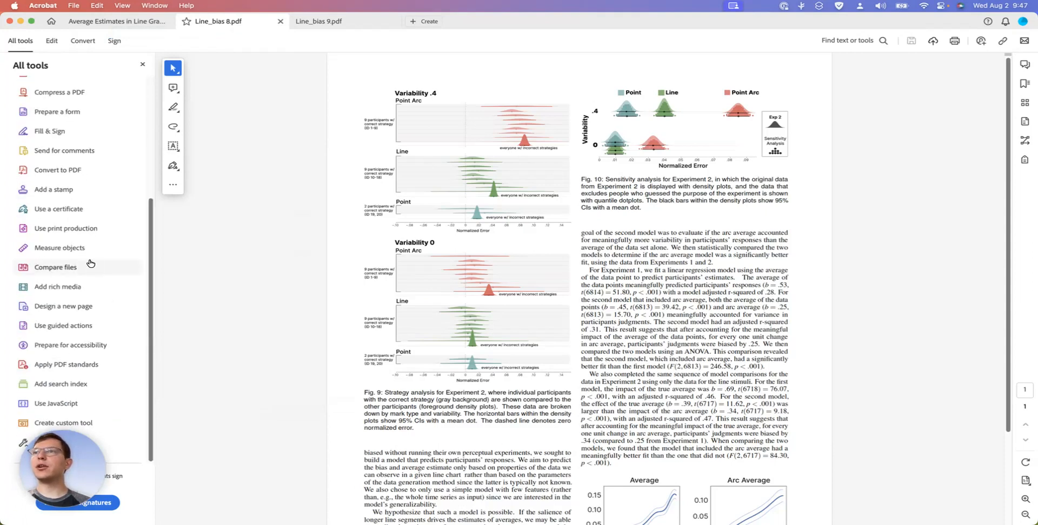
left_click(66, 346)
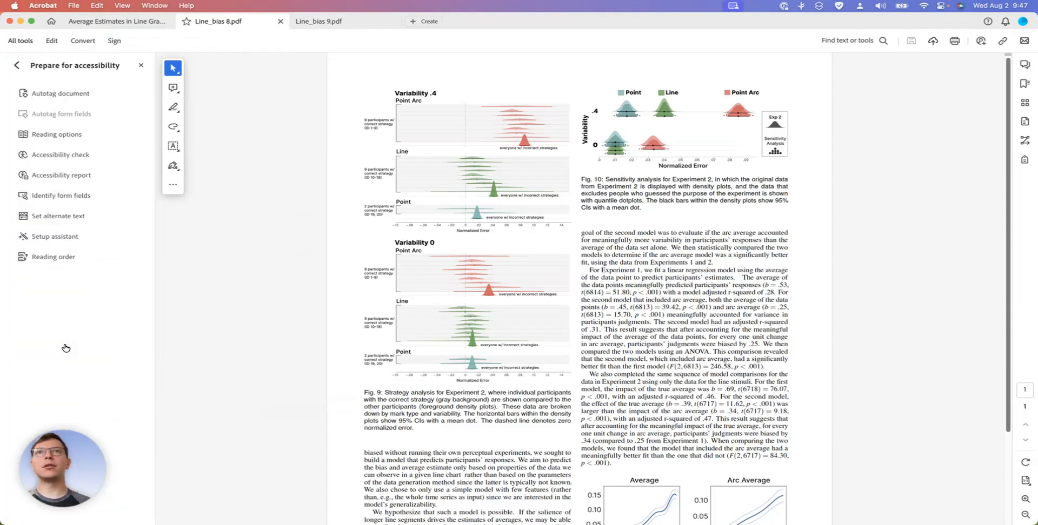
left_click(59, 95)
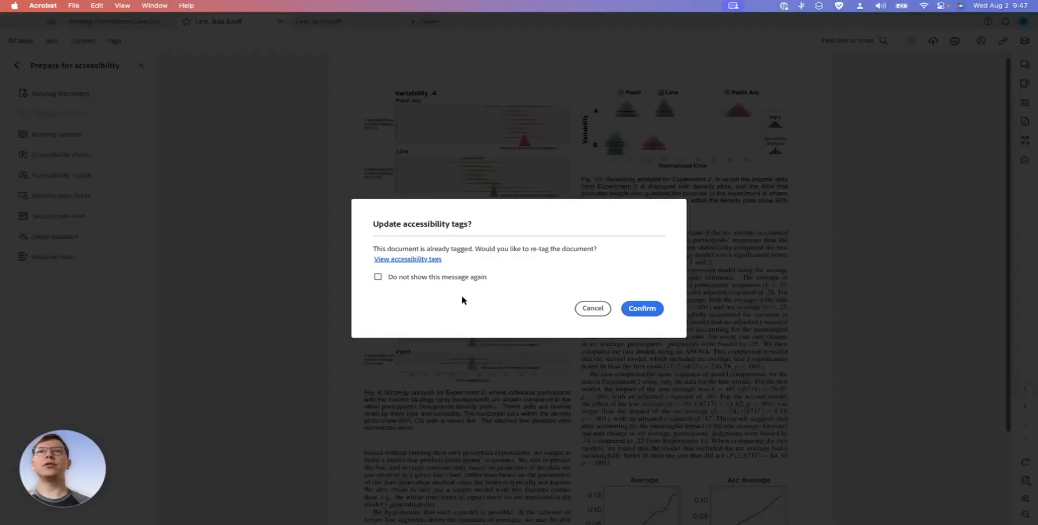
left_click(642, 309)
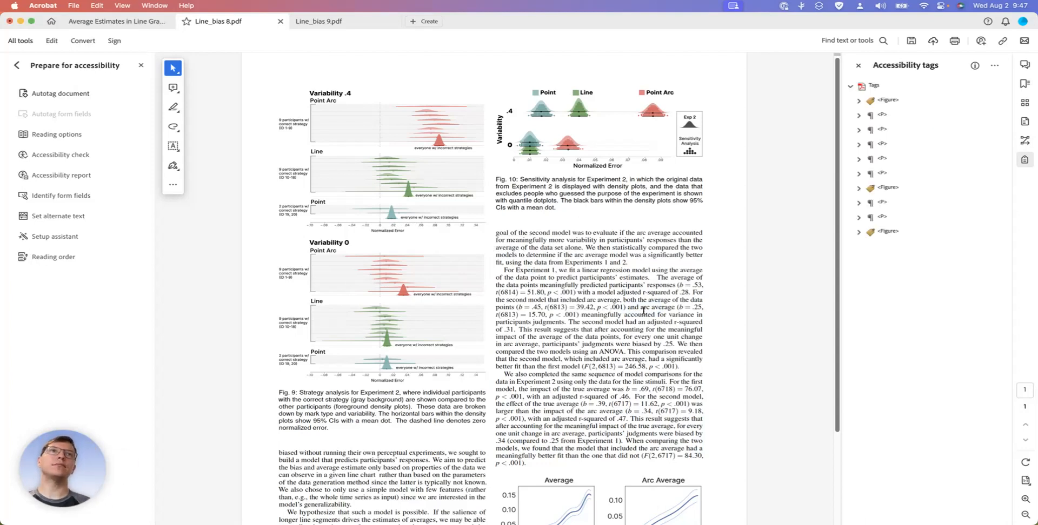
Move the Figure 10 caption tag out of the first Figure tag to directly after the second Figure tag
left_click(890, 100)
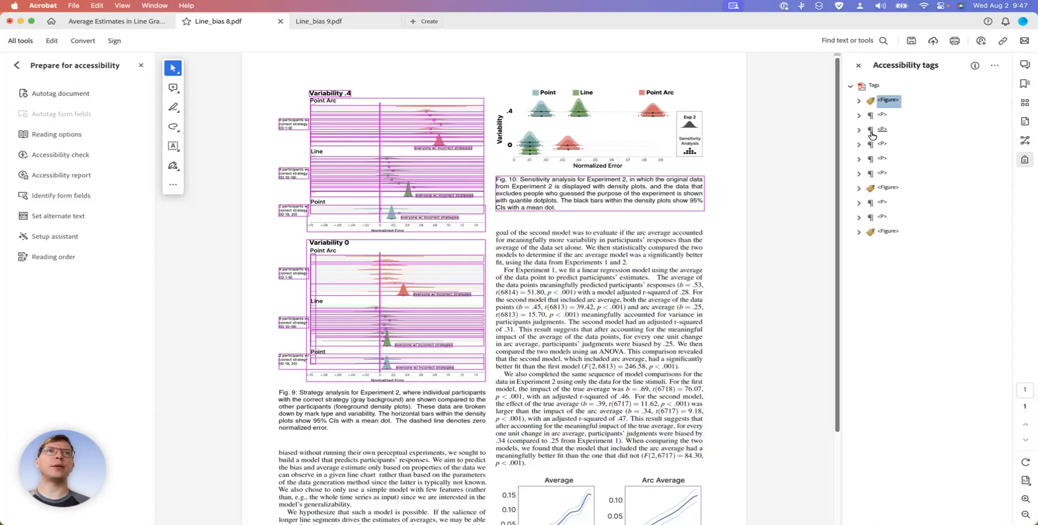
left_click(880, 116)
left_click(882, 102)
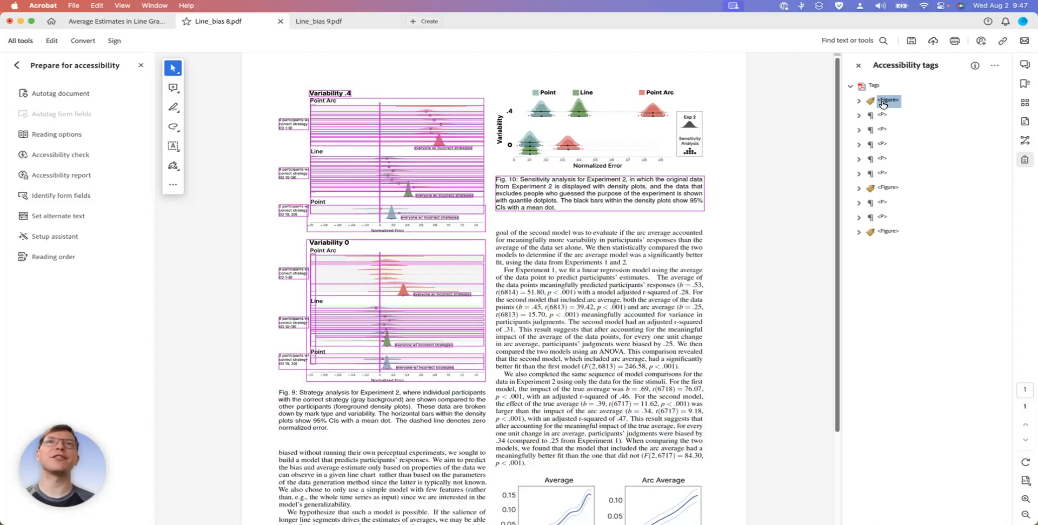
left_click(859, 101)
left_click(890, 130)
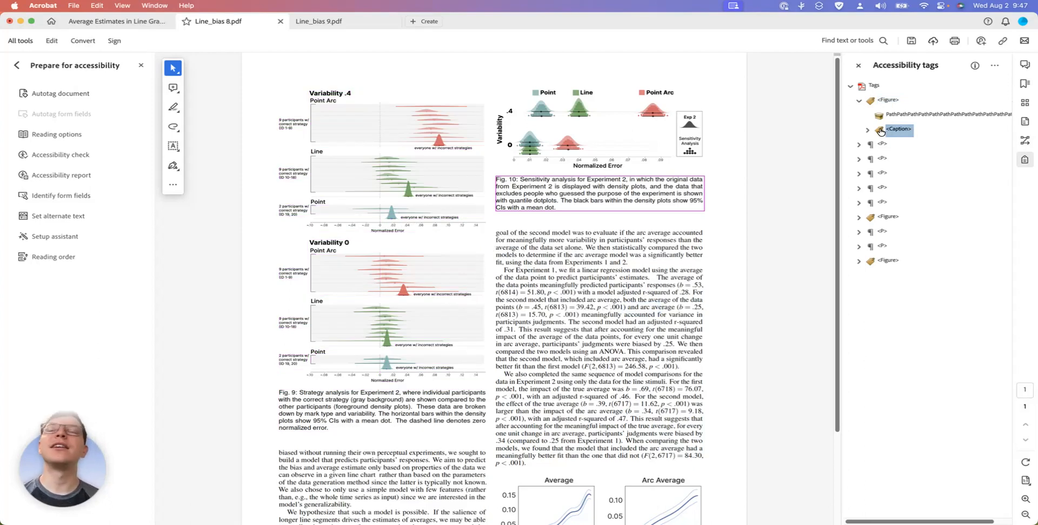
left_click_drag(880, 131, 870, 226)
left_click(887, 202)
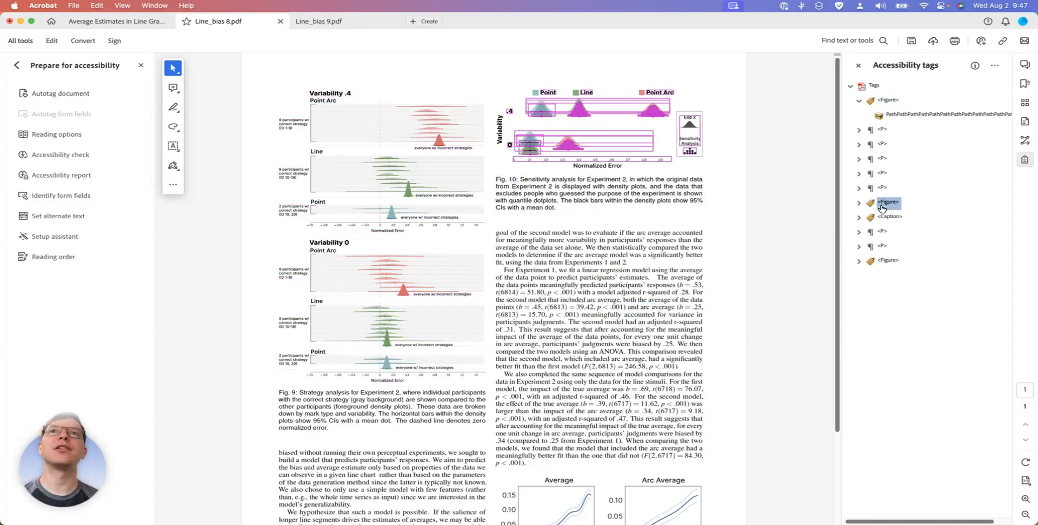
left_click(889, 101)
left_click(859, 101)
Change the tag type of the Figure 9 caption paragraph to Caption
left_click(879, 116)
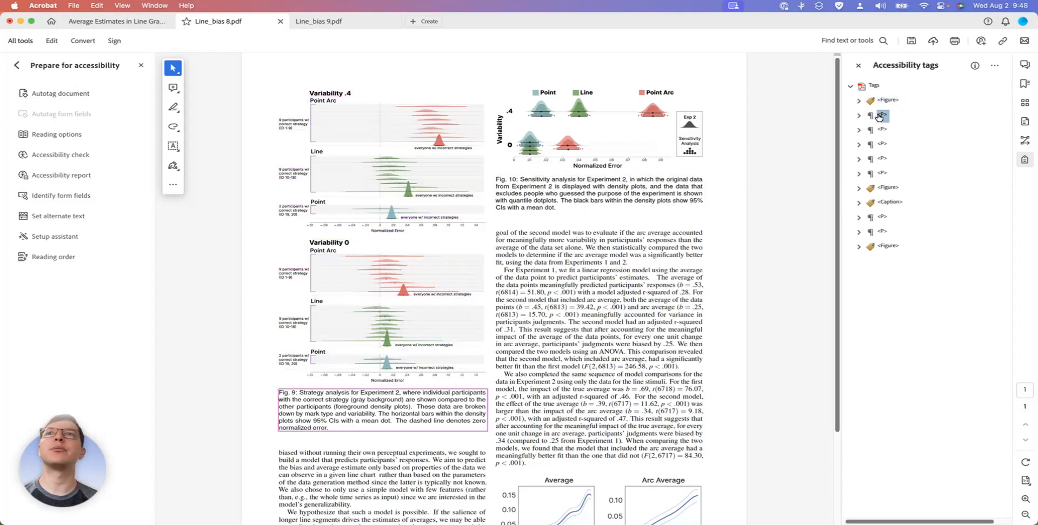
right_click(880, 117)
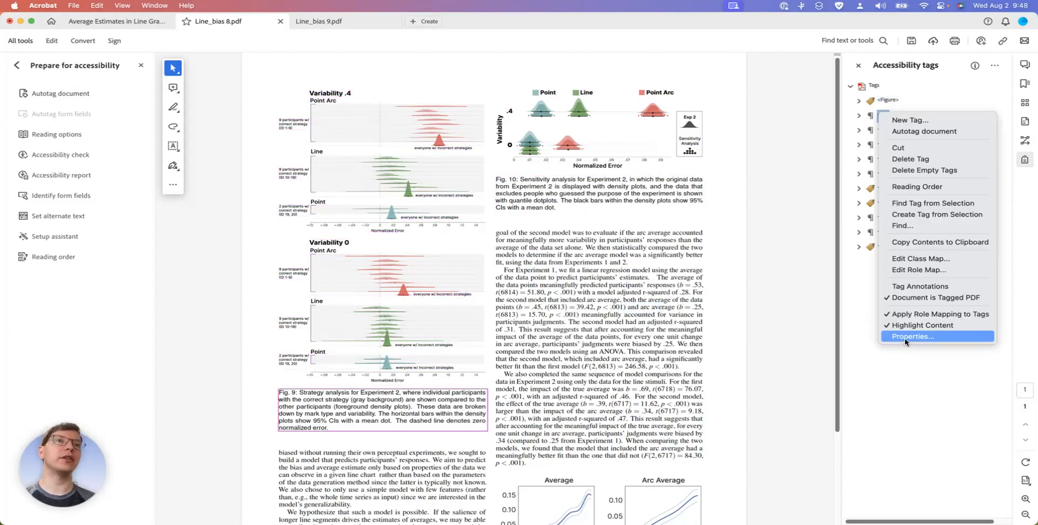
left_click(906, 342)
left_click(654, 76)
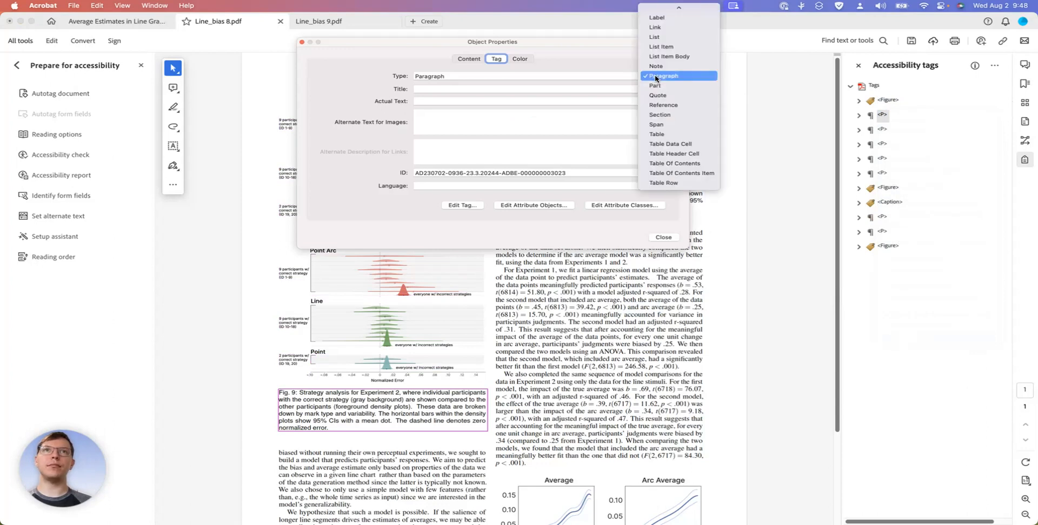
key("c")
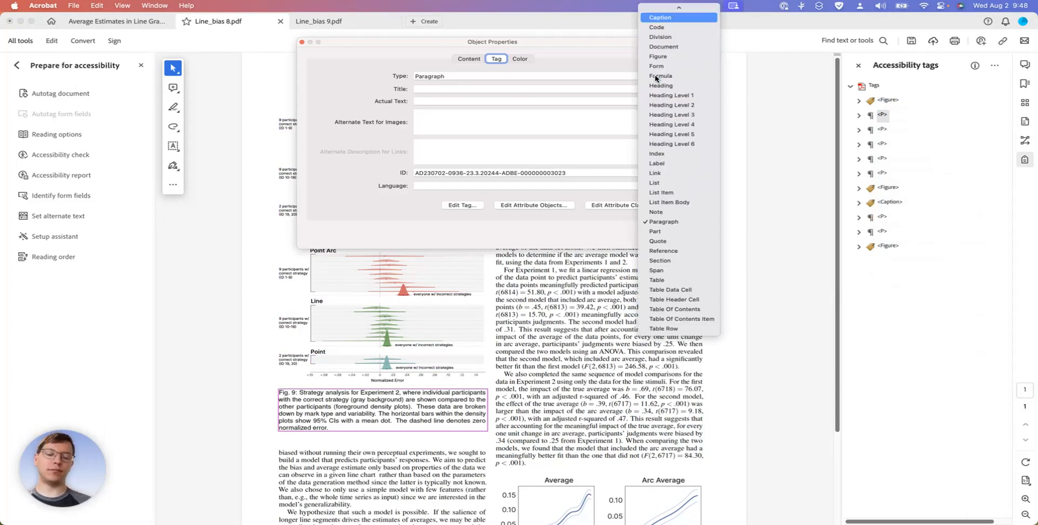
key("Return")
left_click(676, 241)
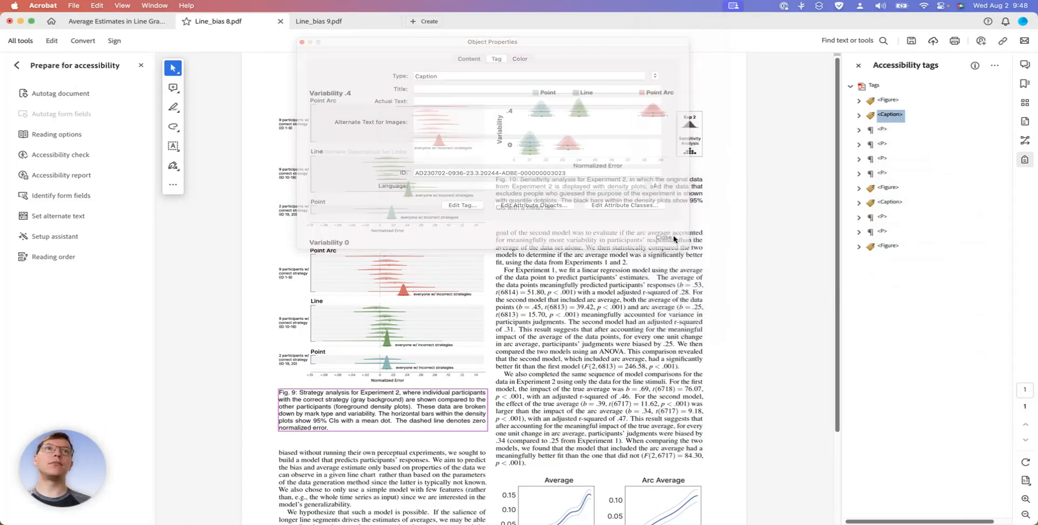
Move the Figure 11 caption tag out of the last Figure tag to directly after it, and save Line_bias 8.pdf
left_click(885, 187)
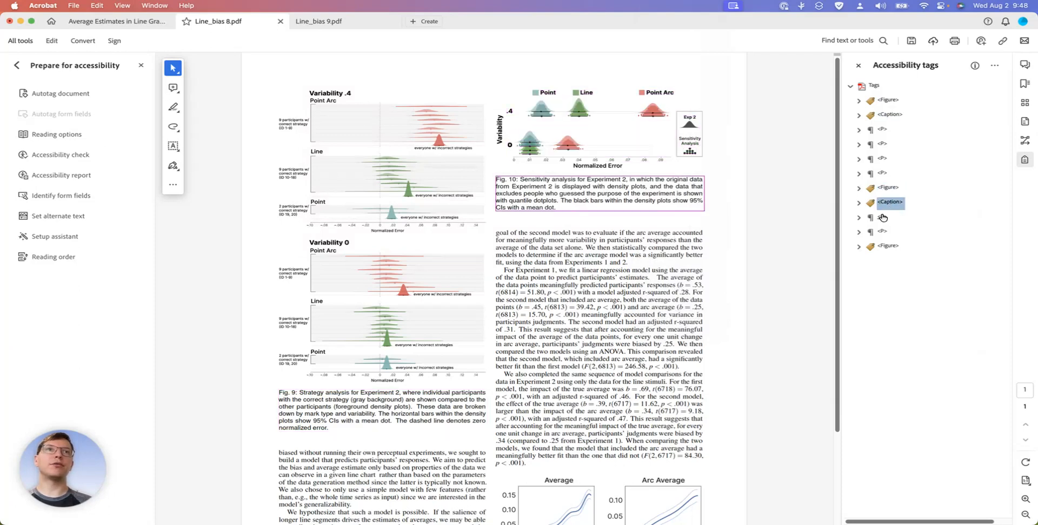
left_click(884, 246)
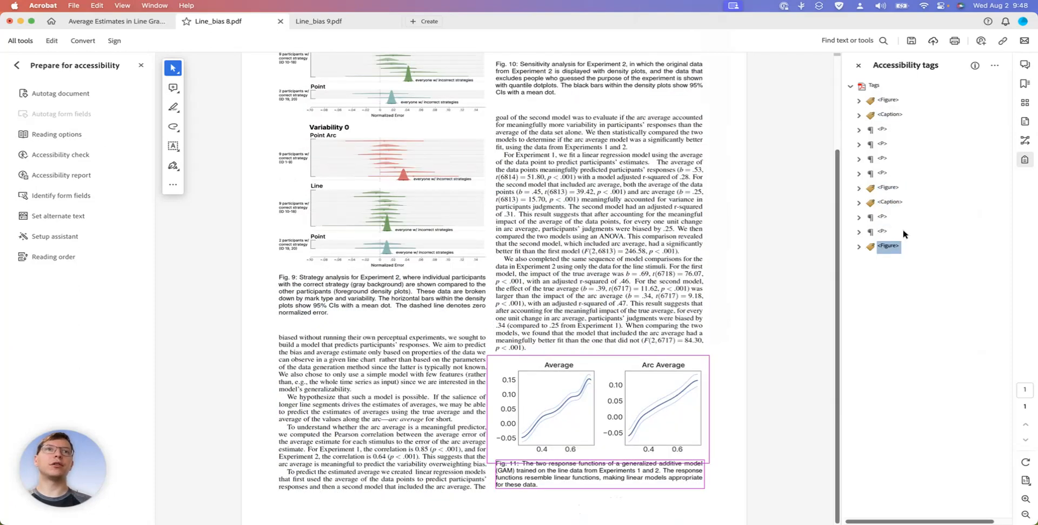
left_click(880, 233)
left_click(859, 247)
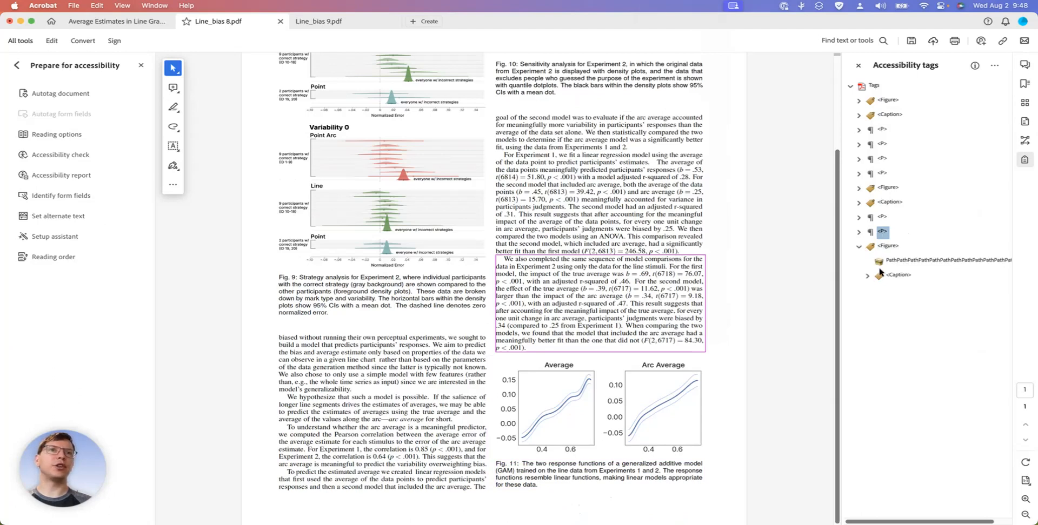
left_click_drag(884, 277, 871, 241)
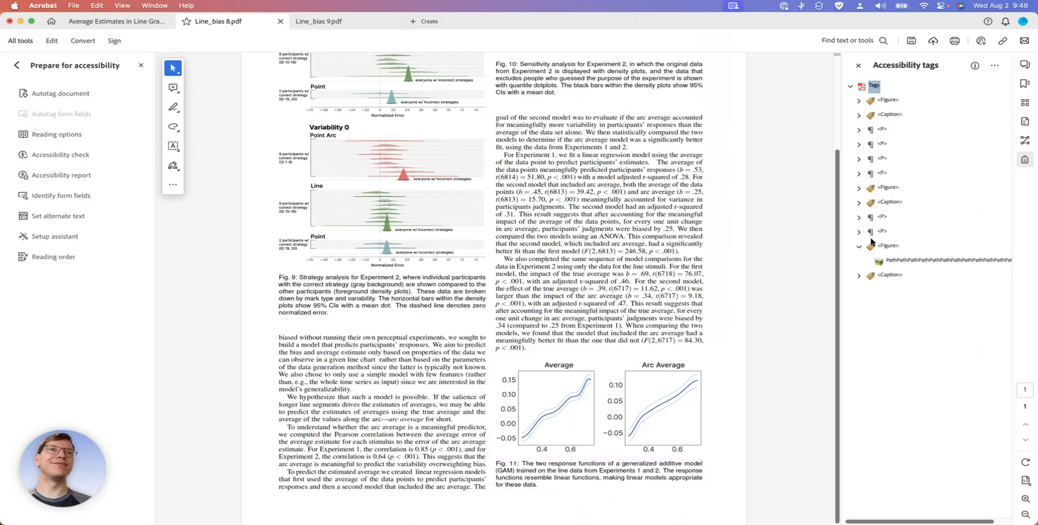
left_click(858, 247)
left_click(880, 248)
left_click(882, 261)
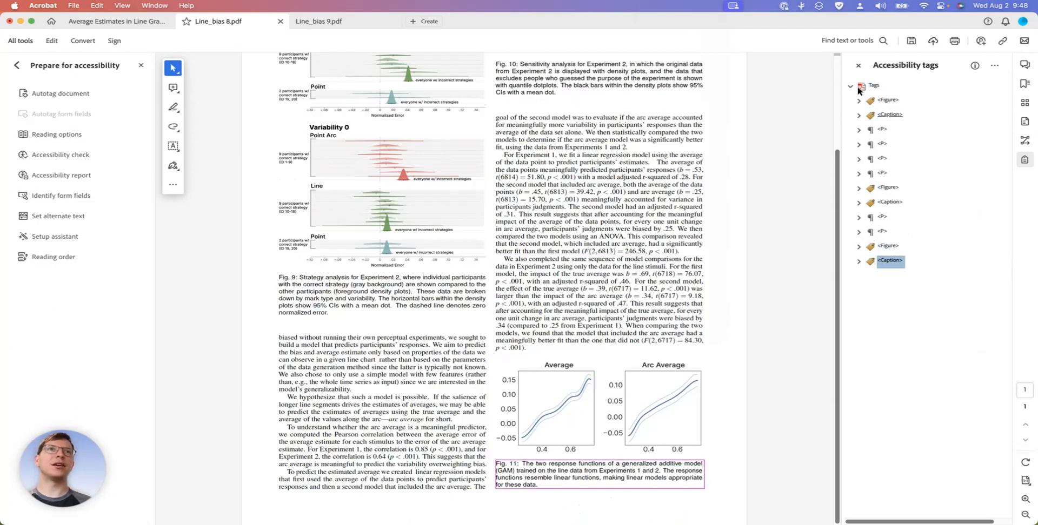
left_click(804, 111)
key("super+s")
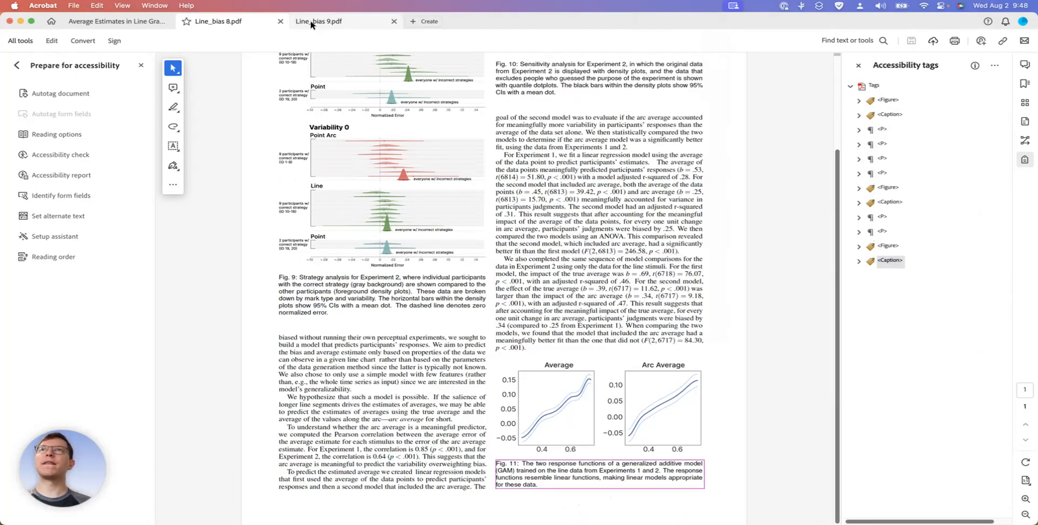
Switch to Line_bias 9.pdf and autotag it again with the accessibility tools, replacing its existing tags
left_click(324, 21)
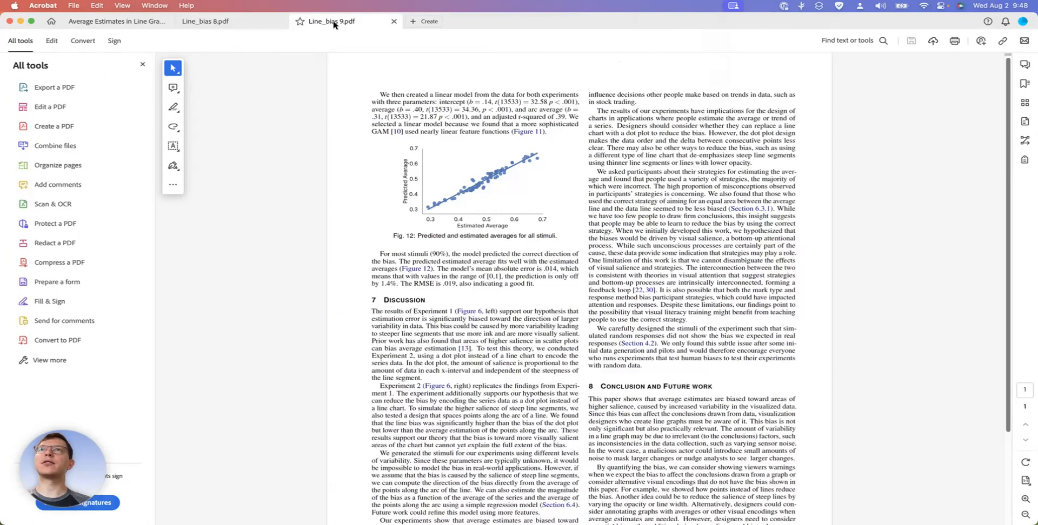
left_click(49, 359)
scroll(66, 313, "down", 5)
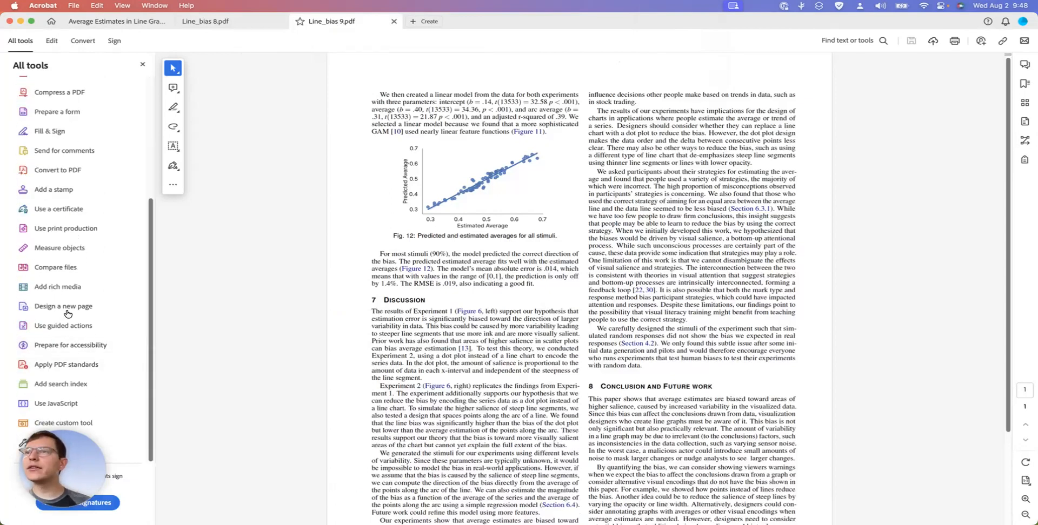
left_click(65, 347)
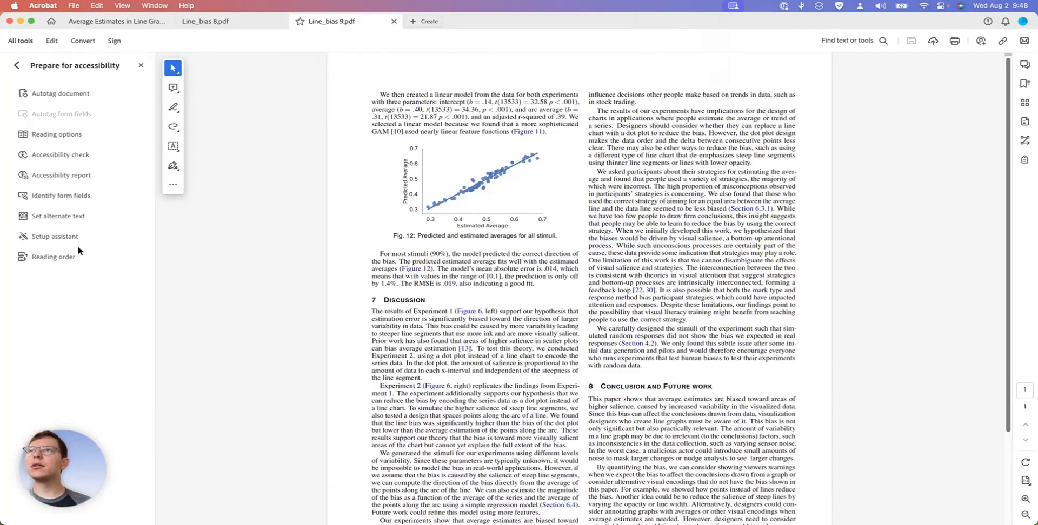
left_click(73, 95)
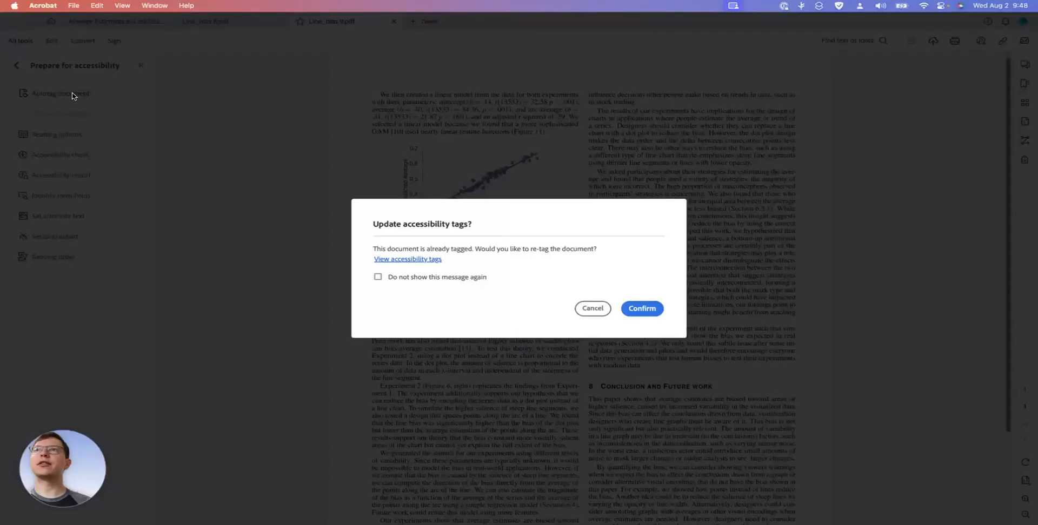
left_click(642, 309)
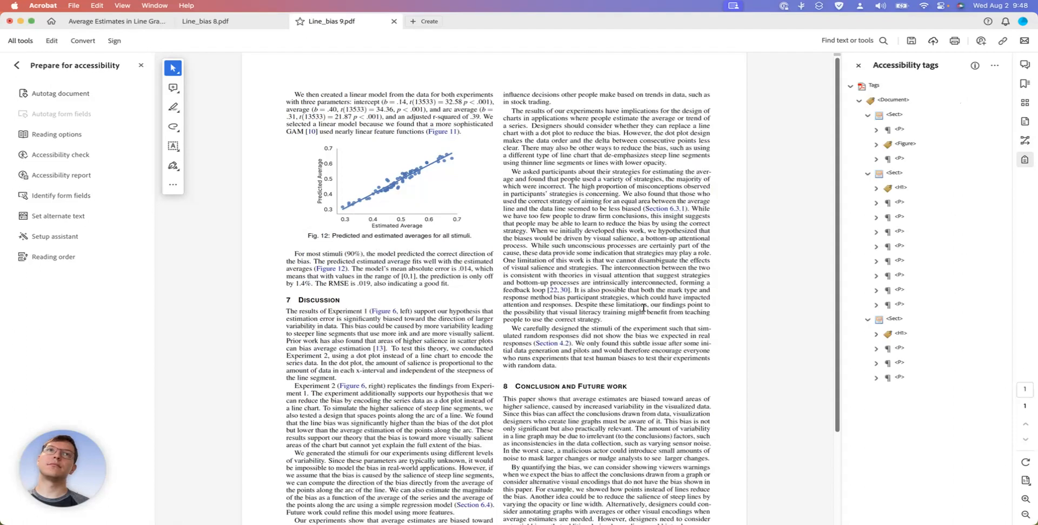
Change the tag type of the paragraph following the Figure in the first section to Caption
left_click(887, 101)
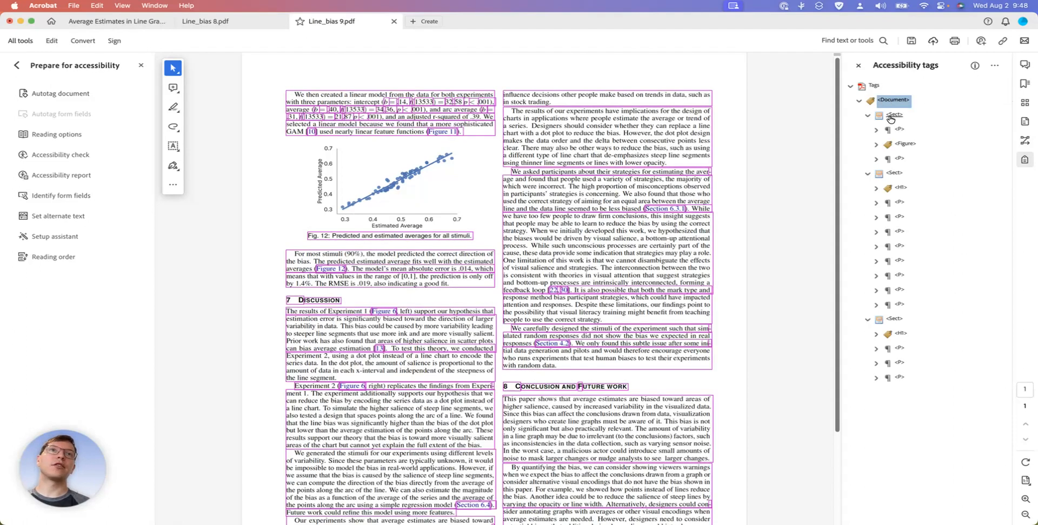
left_click(891, 116)
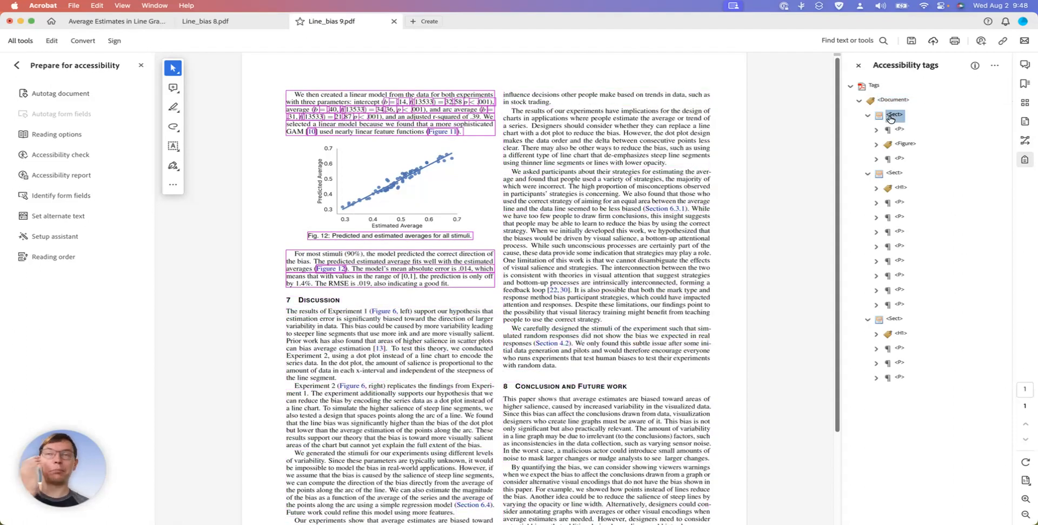
key("Down")
key("Down")
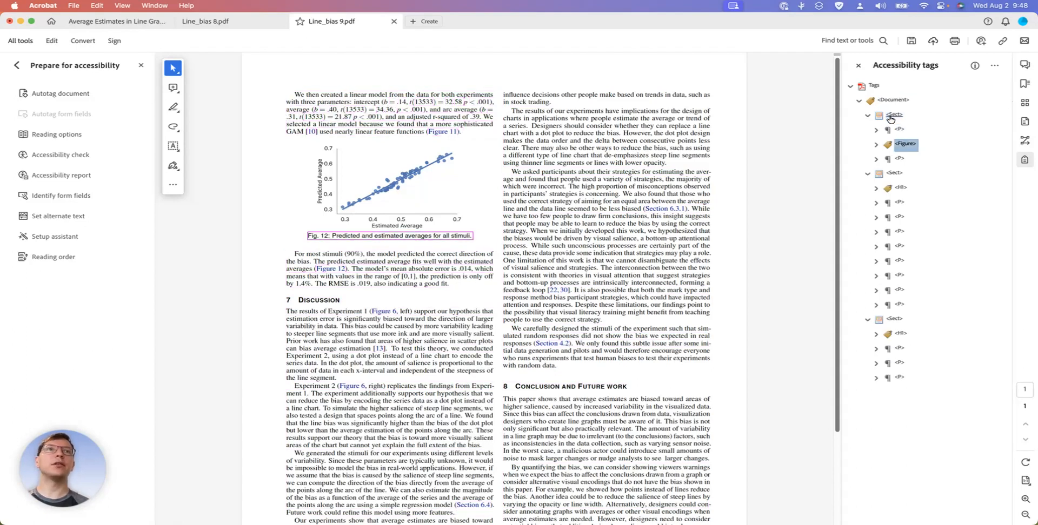
key("Down")
right_click(899, 158)
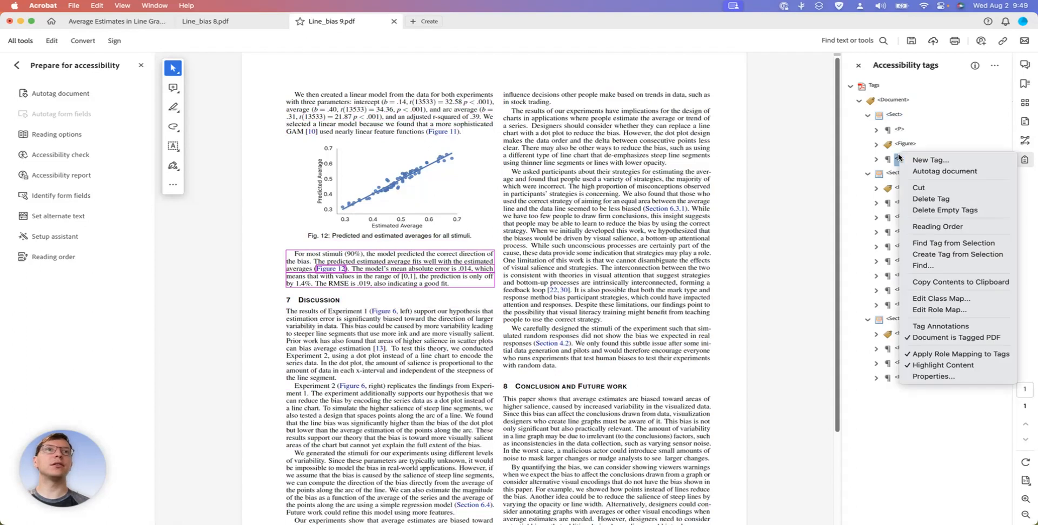
left_click(962, 379)
left_click(653, 77)
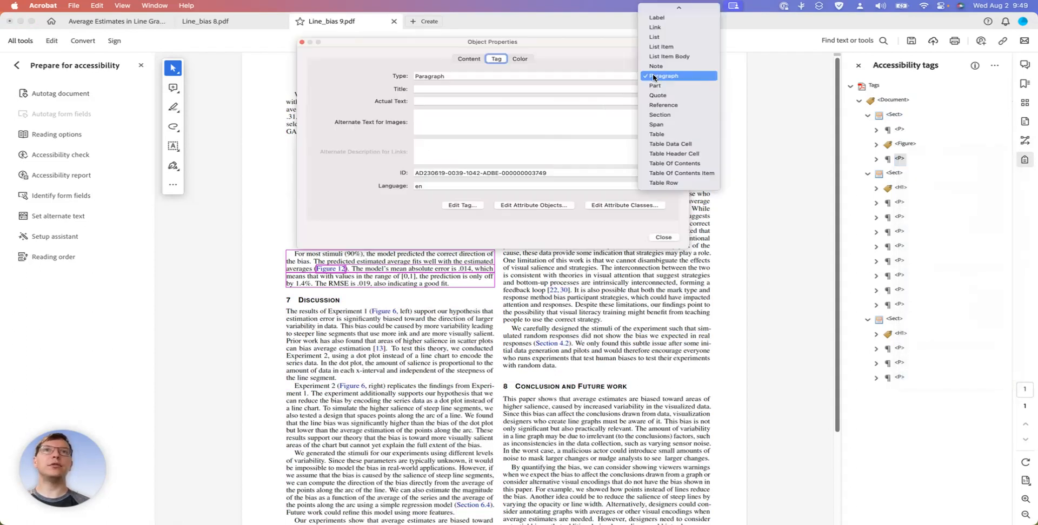
scroll(653, 77, "up", 5)
left_click(656, 76)
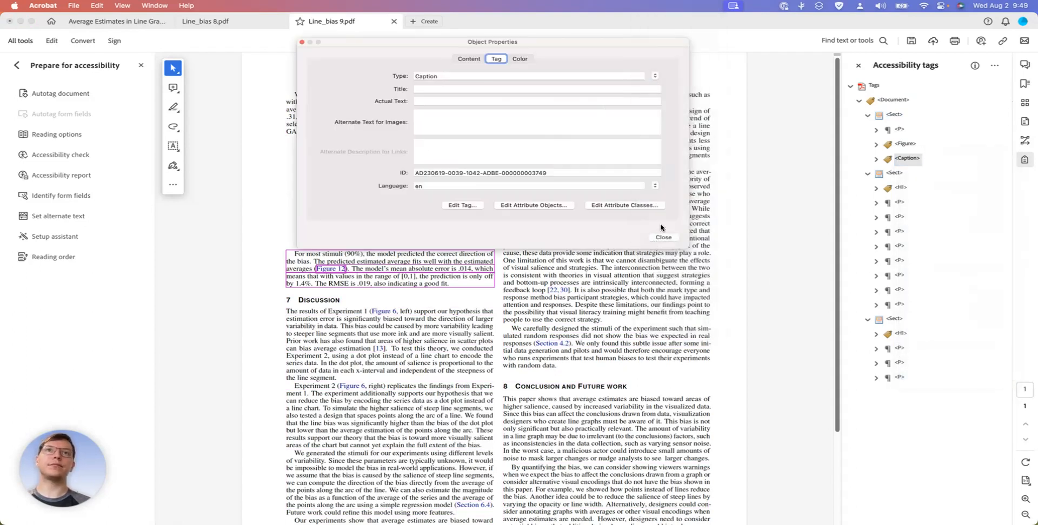
left_click(664, 237)
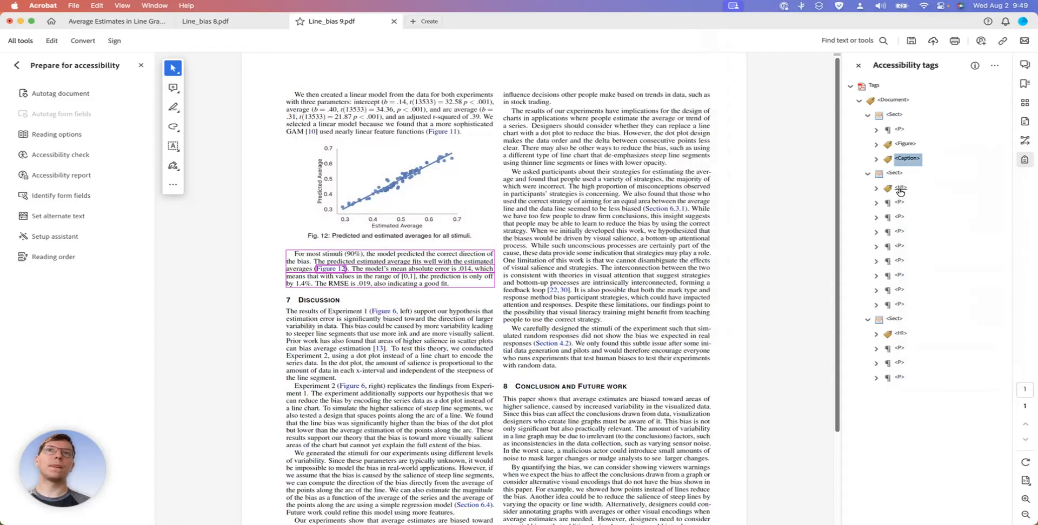
Change the tag type of the "7 Discussion" heading to Heading Level 2
left_click(900, 189)
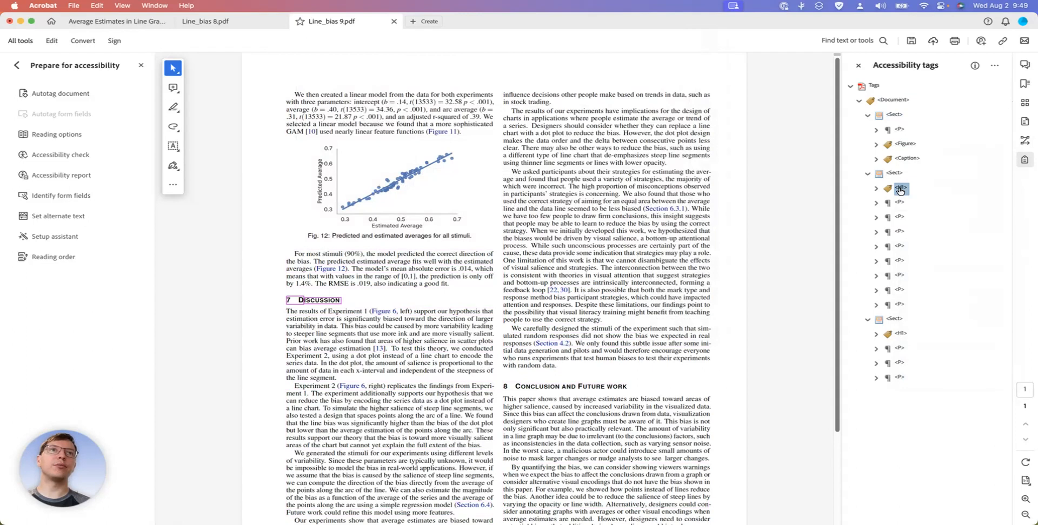
right_click(899, 191)
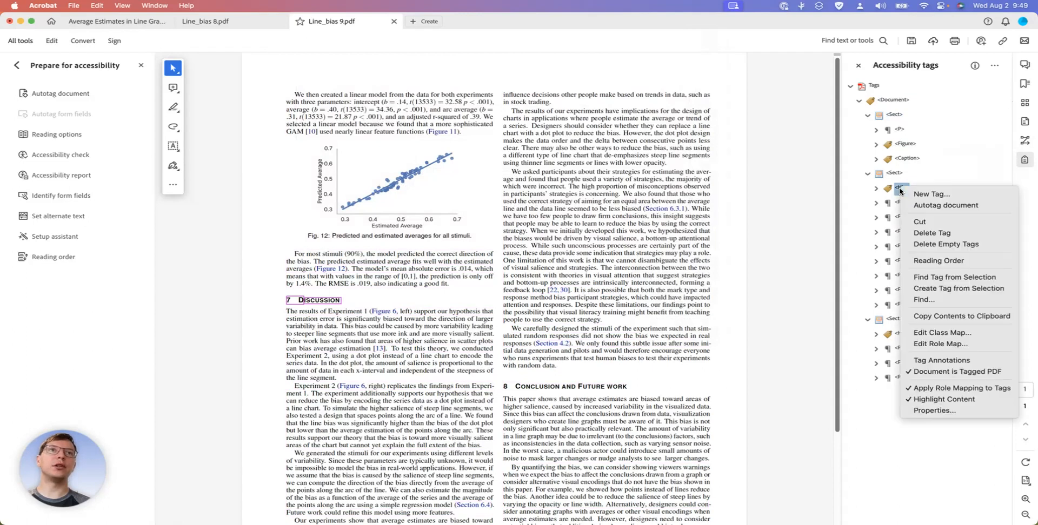
left_click(942, 412)
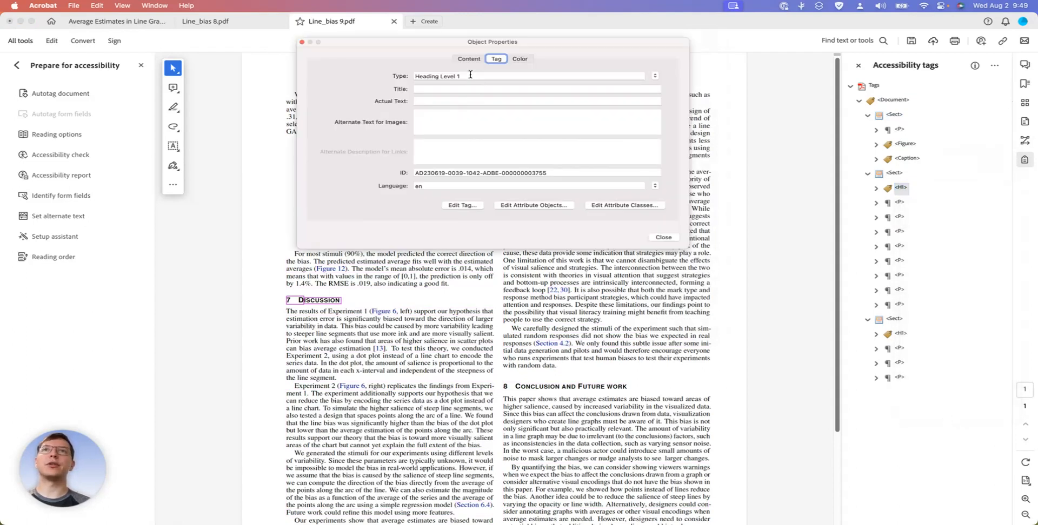
left_click(651, 77)
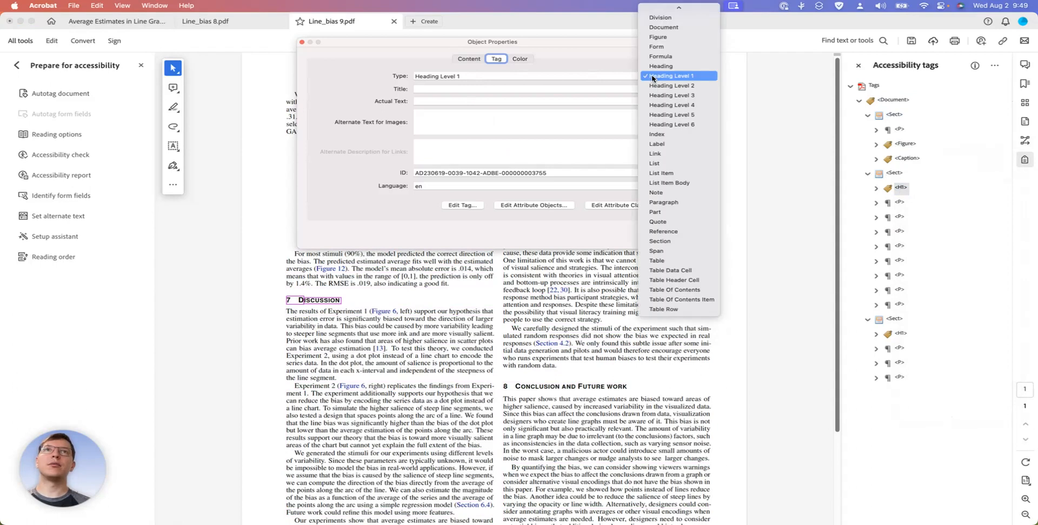
left_click(671, 85)
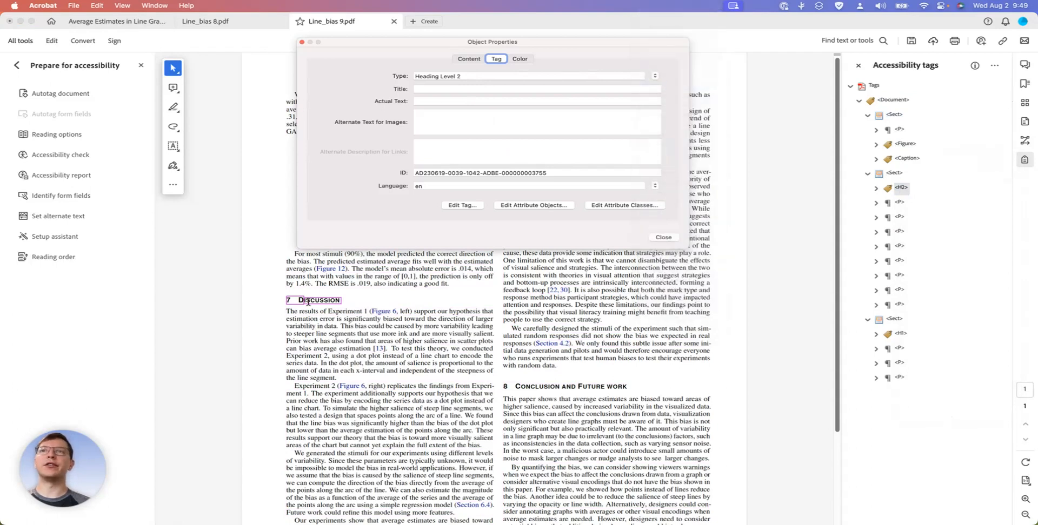
left_click(664, 237)
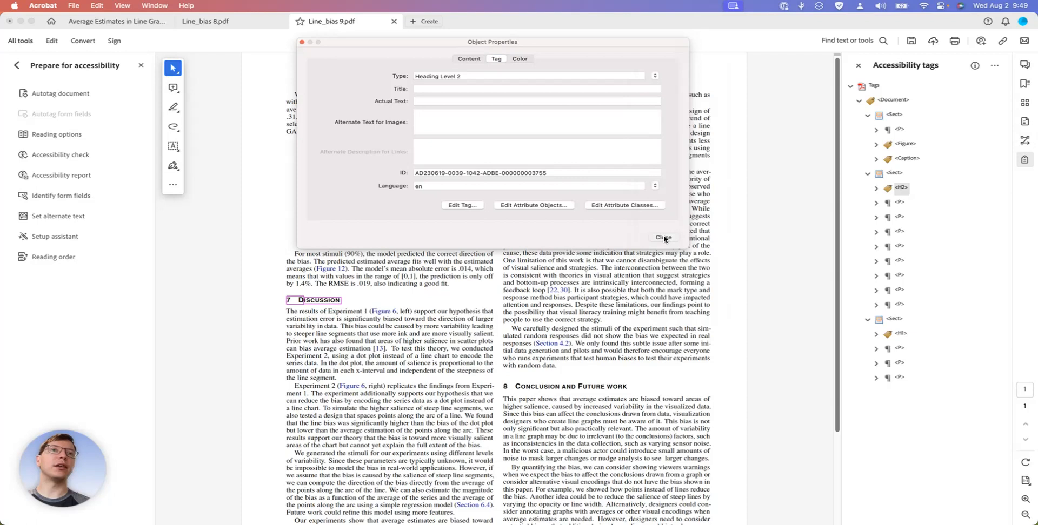
Change the tag type of the "8 Conclusion and Future Work" heading to Heading Level 2 and save Line_bias 9.pdf
left_click(901, 334)
right_click(904, 339)
left_click(935, 514)
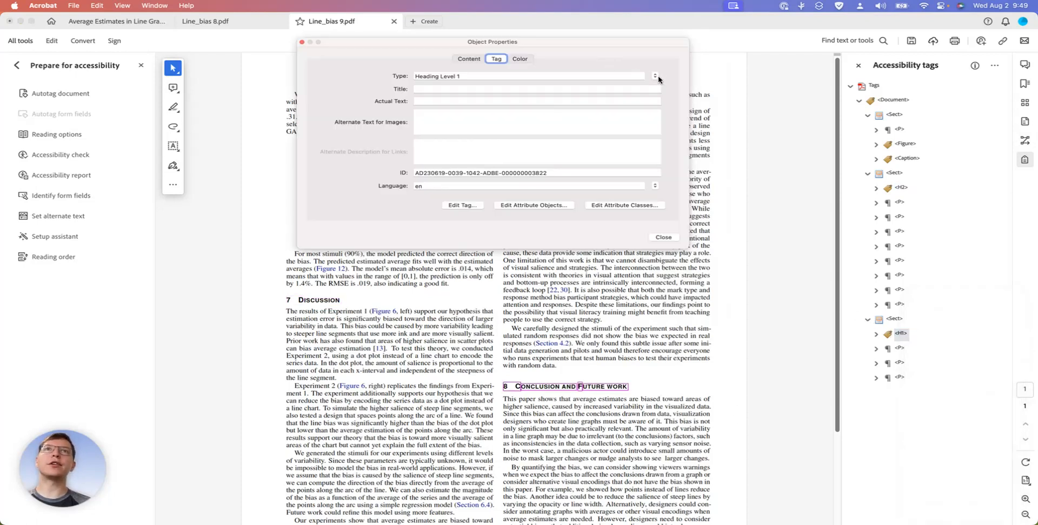
left_click(655, 76)
left_click(672, 85)
left_click(664, 238)
Review the page and tag tree of Line_bias 8.pdf, and check the last section's paragraph tags in the page 9 file
left_click(256, 22)
left_click(335, 23)
left_click(240, 24)
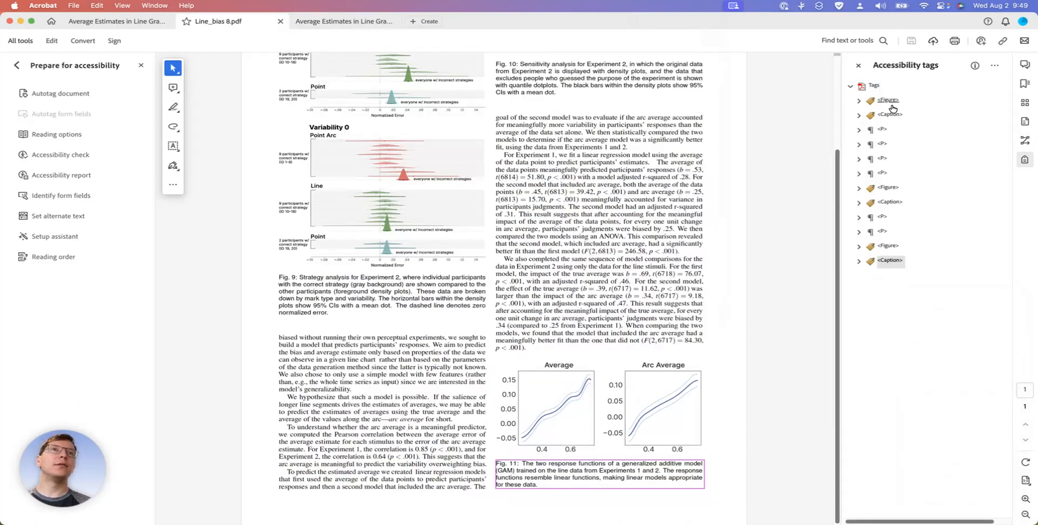
scroll(599, 305, "up", 4)
scroll(599, 305, "down", 4)
scroll(599, 305, "up", 4)
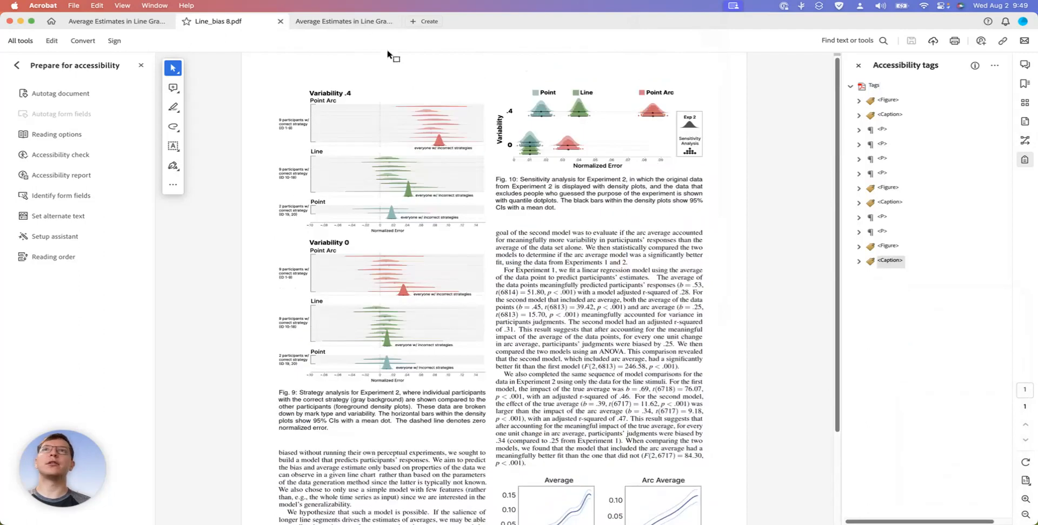
left_click(355, 22)
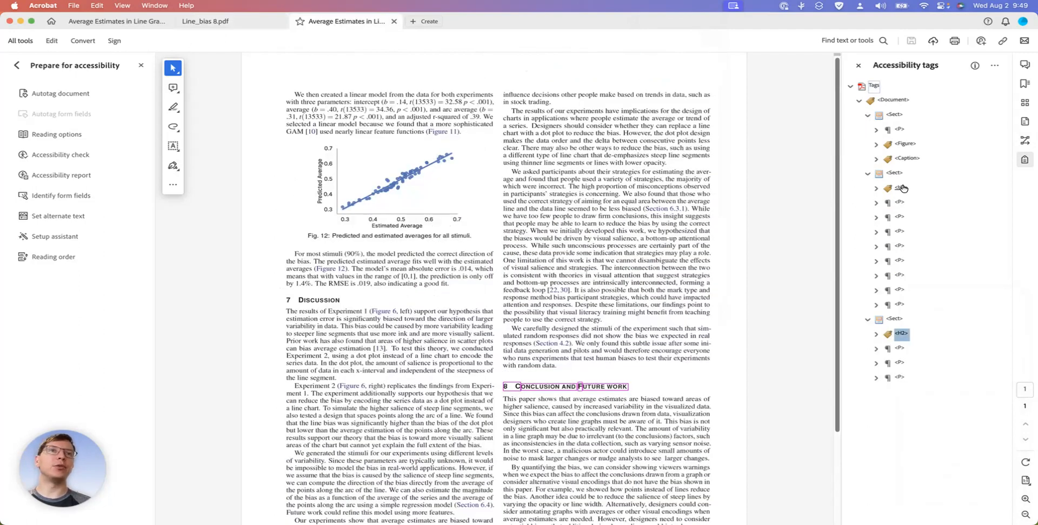
left_click(900, 348)
left_click(900, 362)
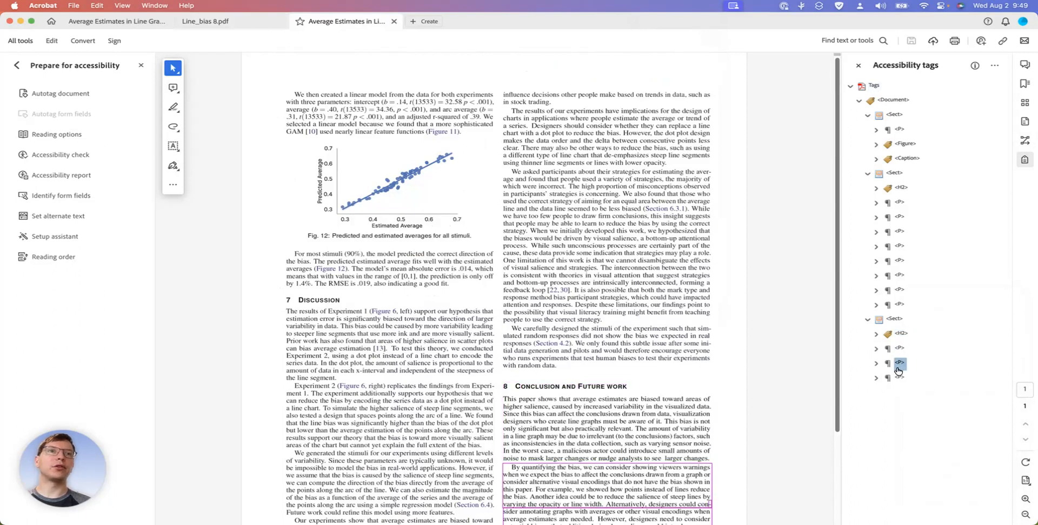
left_click(900, 377)
Switch to the full paper's page organizer and insert Line_bias 8.pdf and Line_bias 9.pdf from the Finder Downloads folder after page 10
left_click(100, 22)
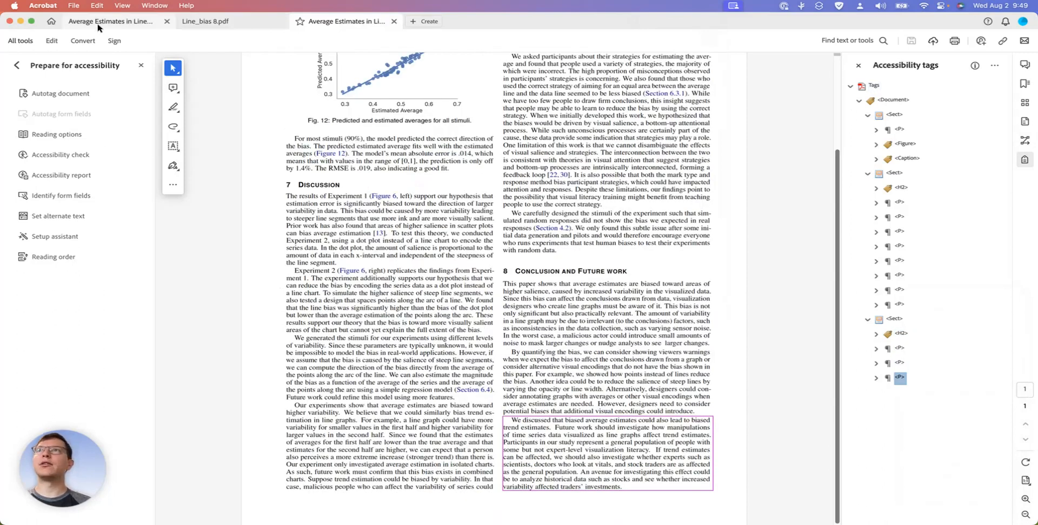
left_click(498, 250)
key("super+Tab")
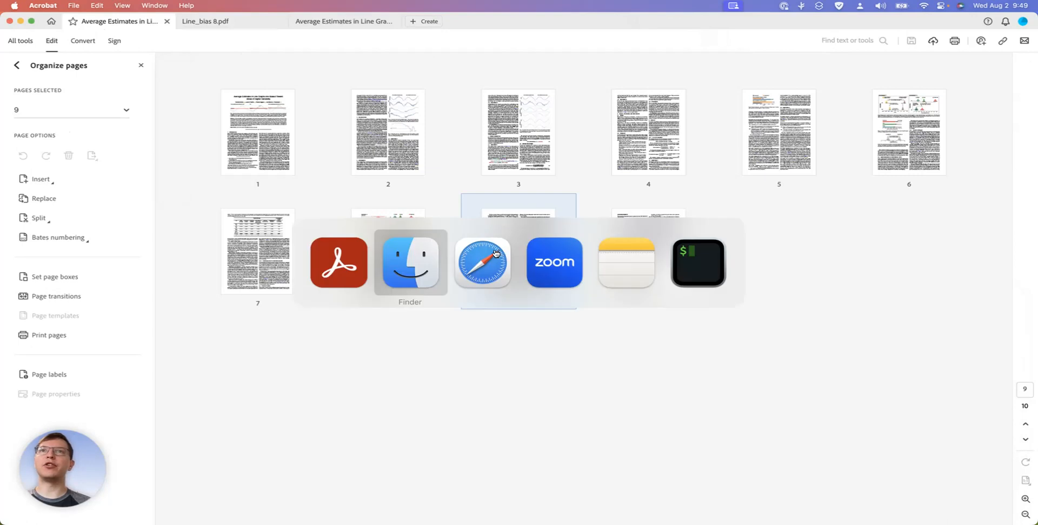
left_click_drag(317, 176, 669, 378)
left_click(666, 416)
left_click_drag(659, 415, 806, 258)
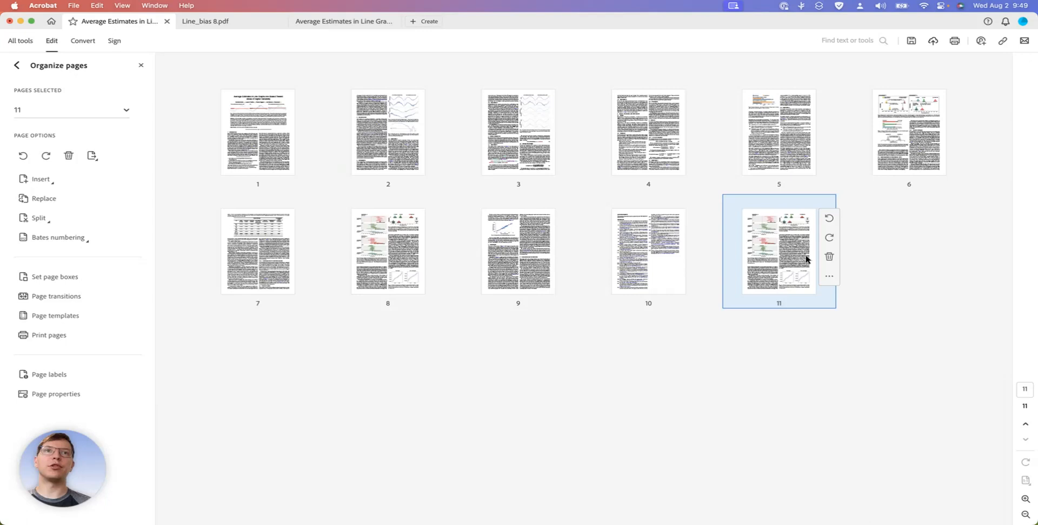
key("super+Tab")
left_click_drag(651, 407, 891, 259)
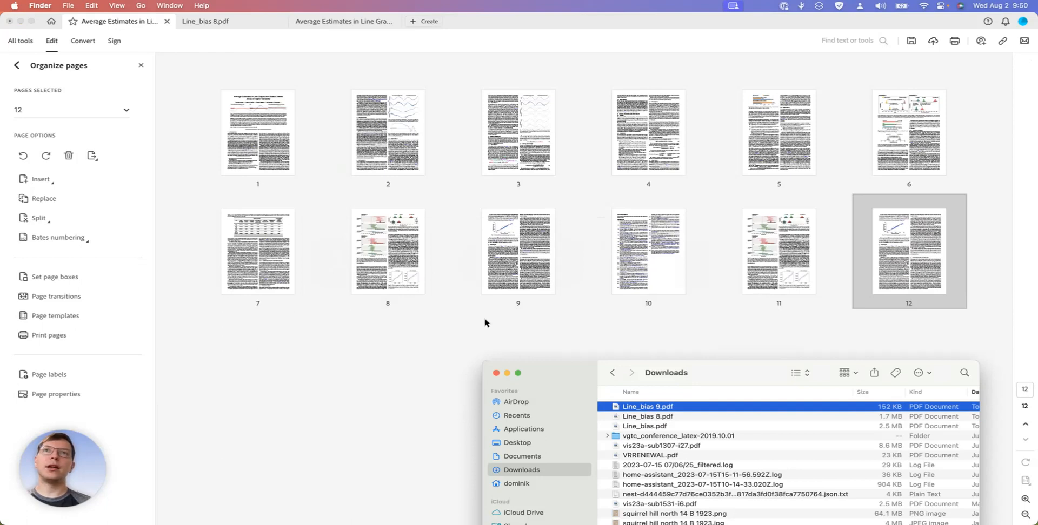
Delete the original pages 8 and 9 from the full paper, dismissing the resulting message
left_click(394, 233)
left_click(524, 252, "shift")
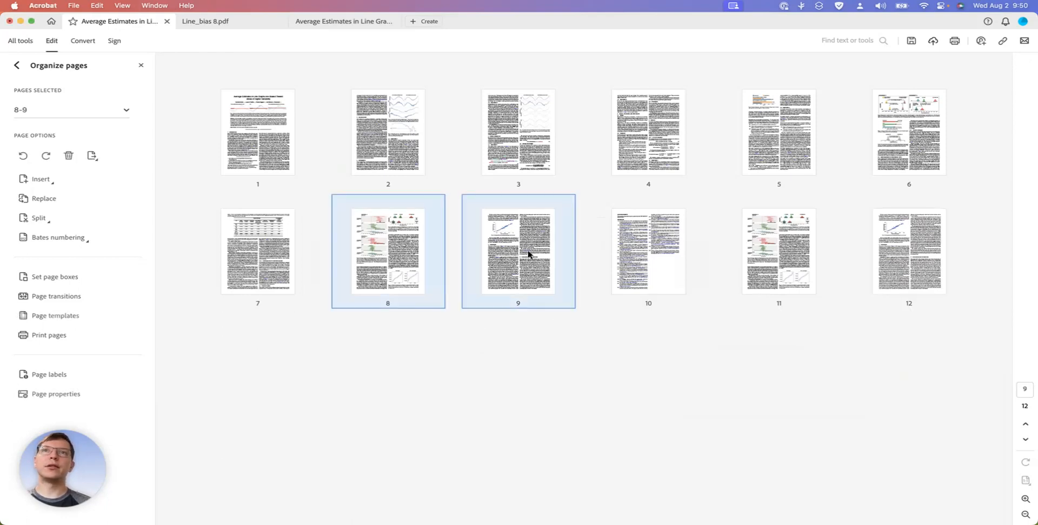
right_click(528, 254)
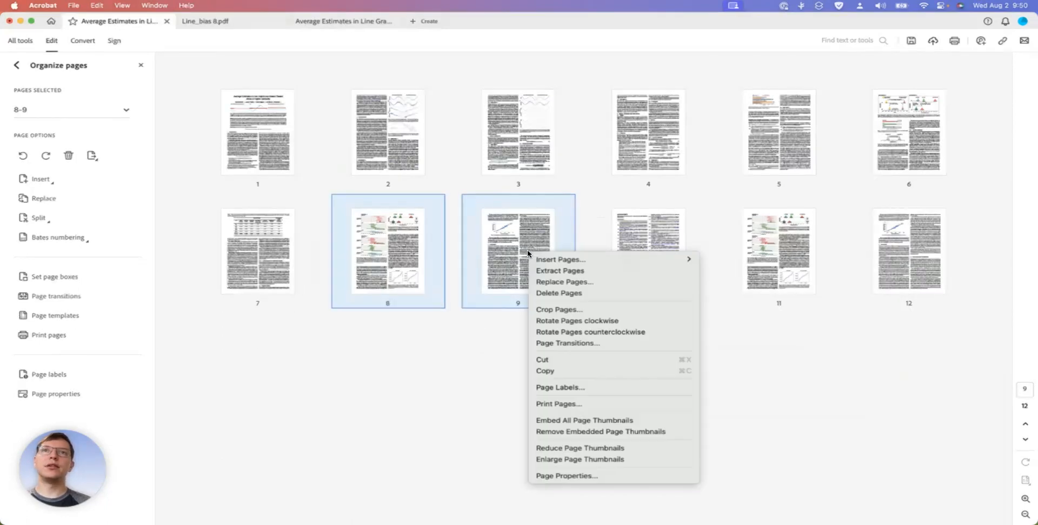
left_click(575, 293)
left_click(543, 198)
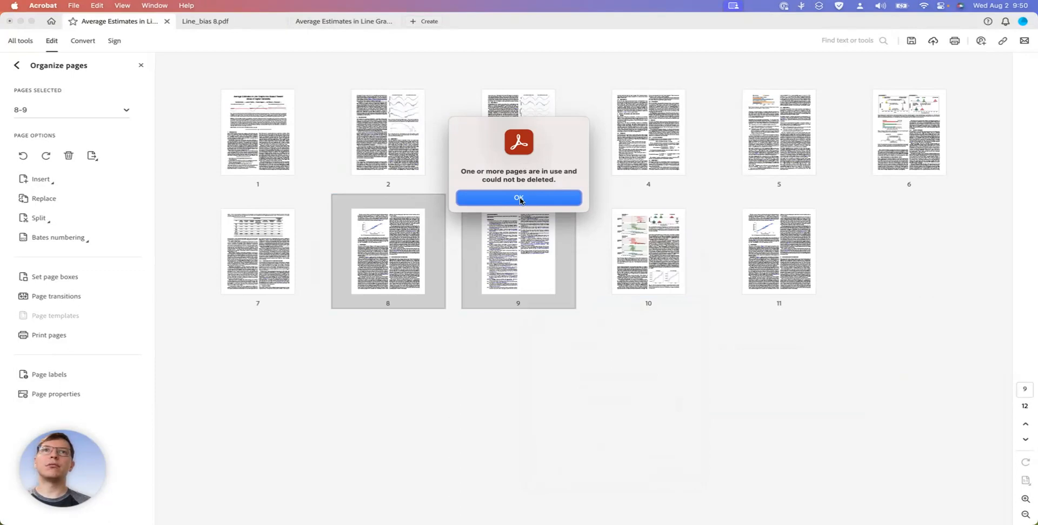
left_click(520, 199)
left_click(672, 355)
Delete the remaining original Figure 12 page, now page 8, from the full paper
left_click(405, 259)
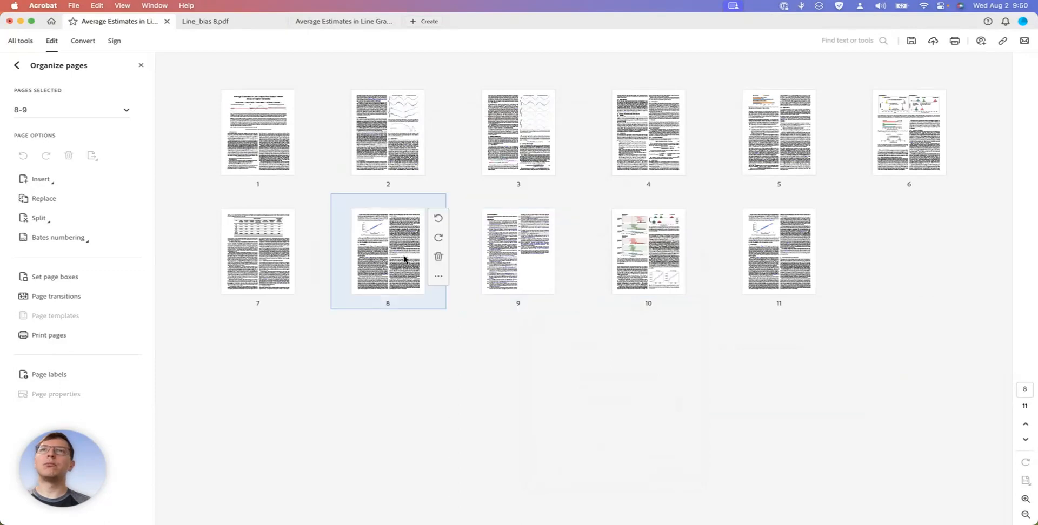
left_click(441, 258)
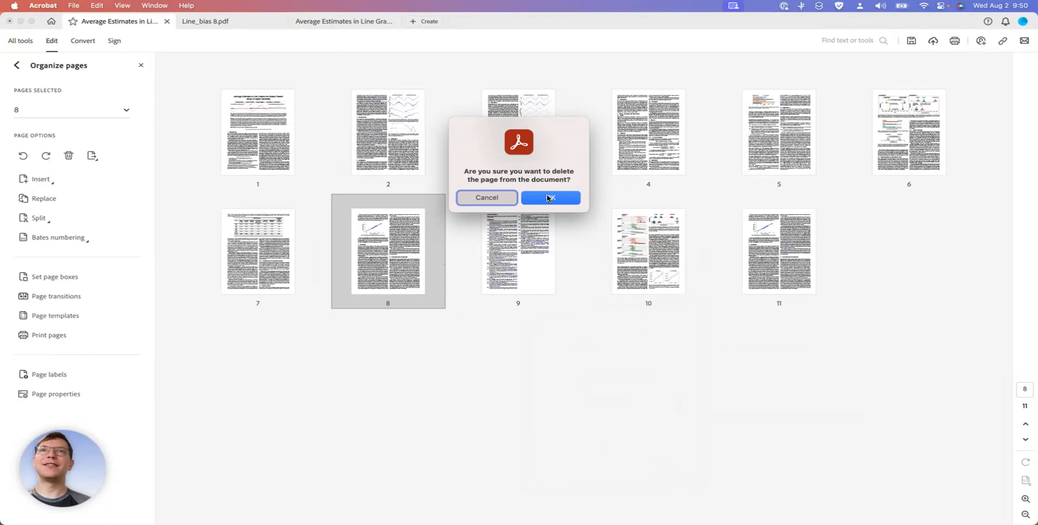
left_click(547, 196)
Keep the references page upright and move it to the end of the paper, after the two inserted pages
left_click(439, 238)
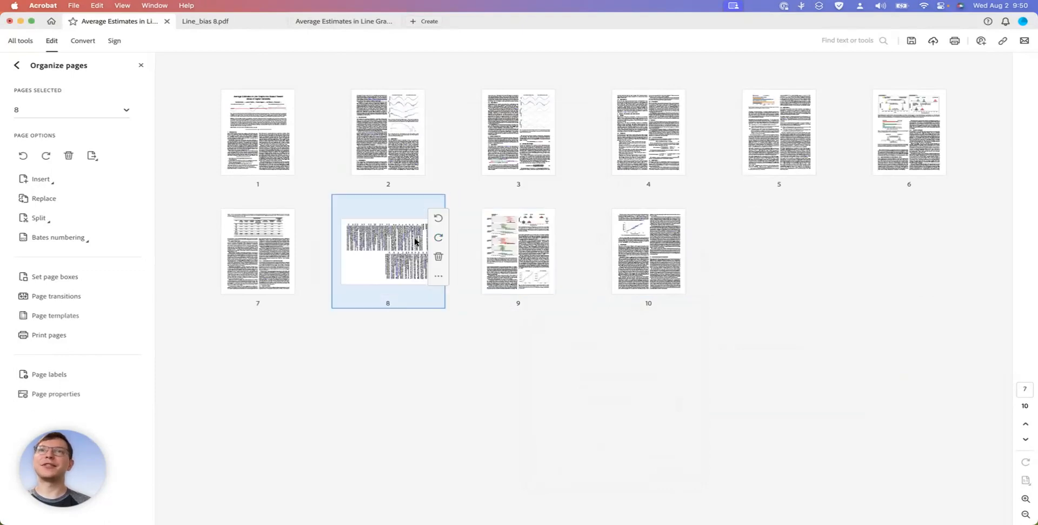
left_click(437, 219)
left_click_drag(394, 267, 718, 262)
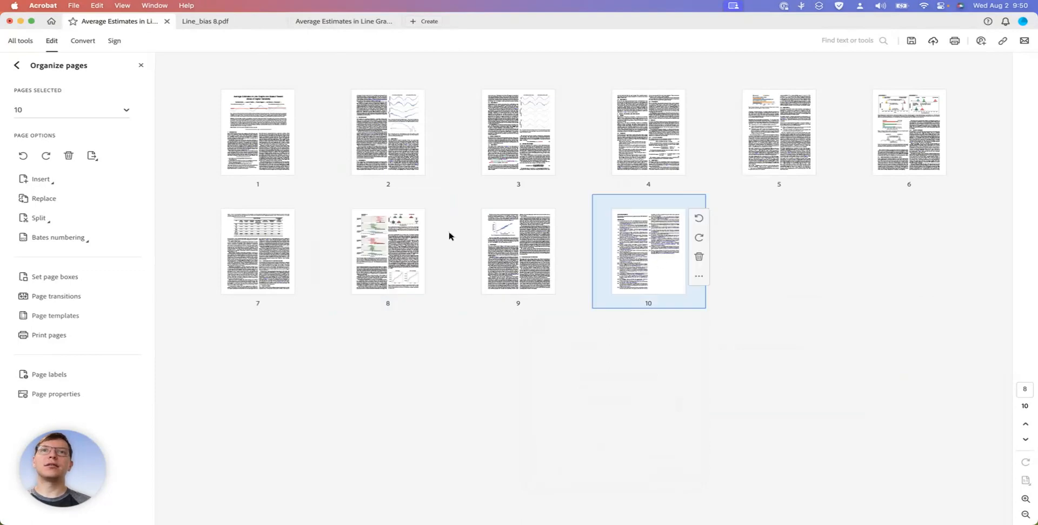
Open page 7 of the full paper outside the page organizer and bring up the accessibility preparation tools
left_click(243, 250)
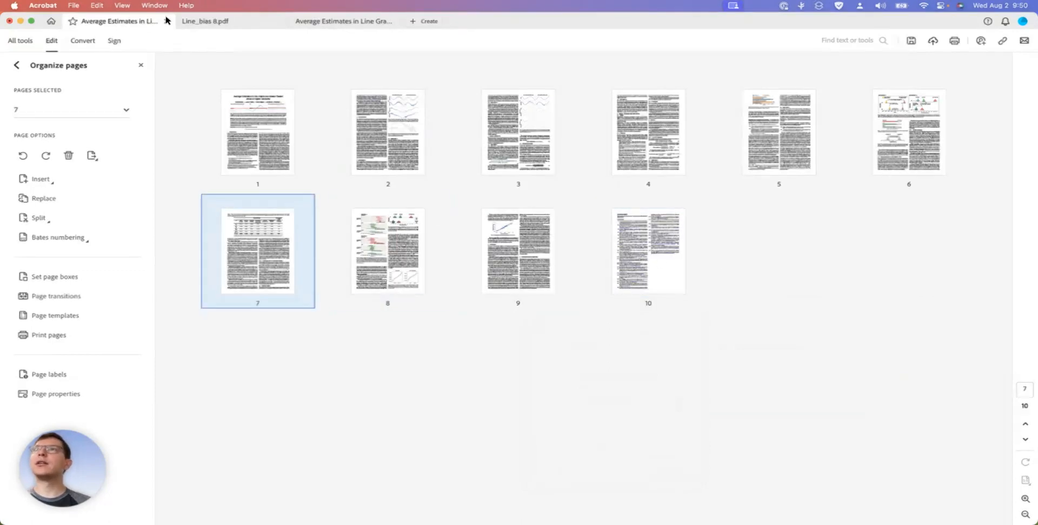
left_click(17, 65)
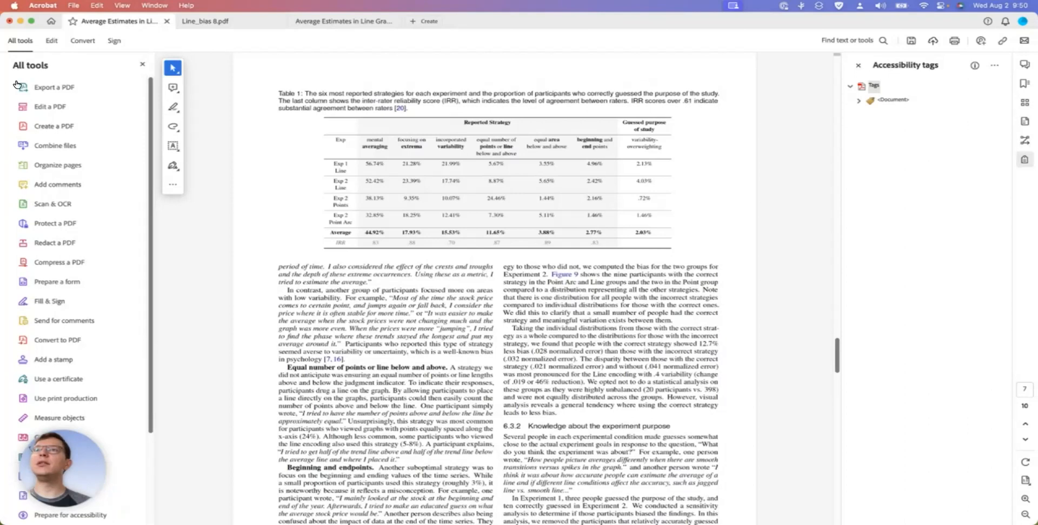
scroll(81, 291, "down", 5)
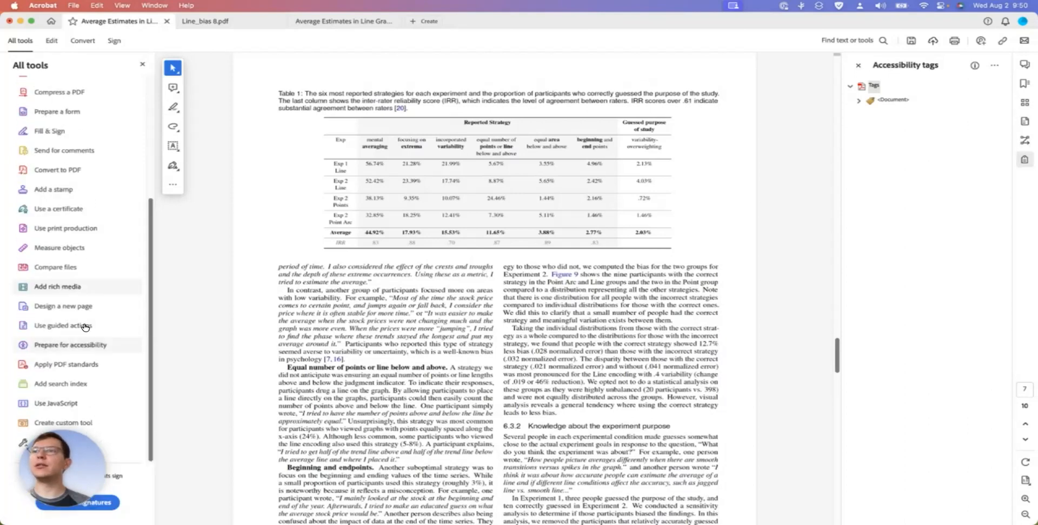
left_click(80, 345)
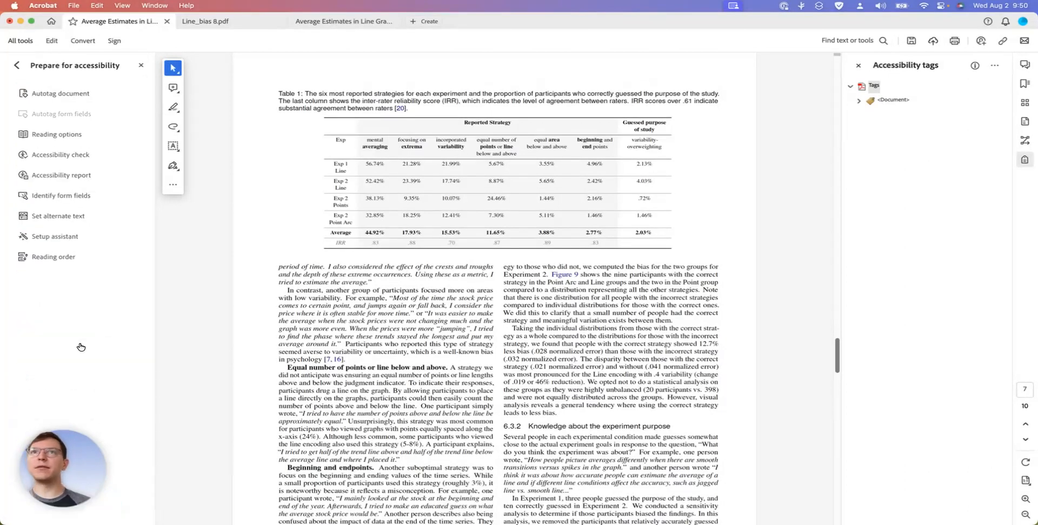
Expand the Document tag and step through its tags, checking each against the highlighted content from page 4 to the end of page 7
left_click(862, 103)
scroll(896, 330, "down", 10)
left_click(889, 185)
key("Down")
key("Down")
key("Down")
key("Down")
key("Down")
key("Down")
key("Down")
key("Down")
key("Down")
key("Down")
key("Down")
key("Down")
key("Down")
key("Down")
key("Down")
key("Down")
key("Down")
key("Down")
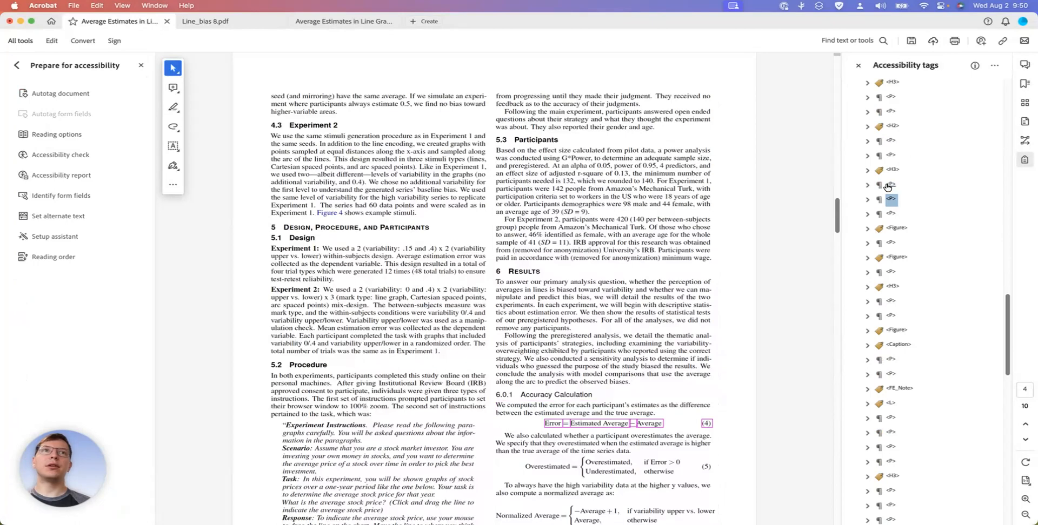
key("Down")
key("Down")
key("Down")
key("Down")
key("Down")
key("Down")
key("Down")
key("Down")
key("Down")
key("Down")
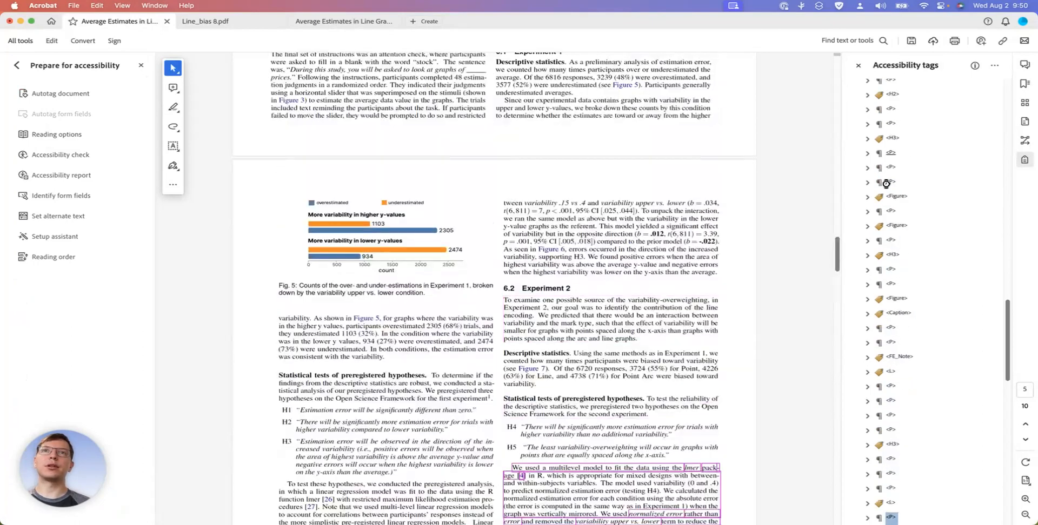
key("Down")
key("Down")
key("Down")
key("Down")
key("Down")
key("Down")
key("Down")
key("Down")
key("Down")
key("Down")
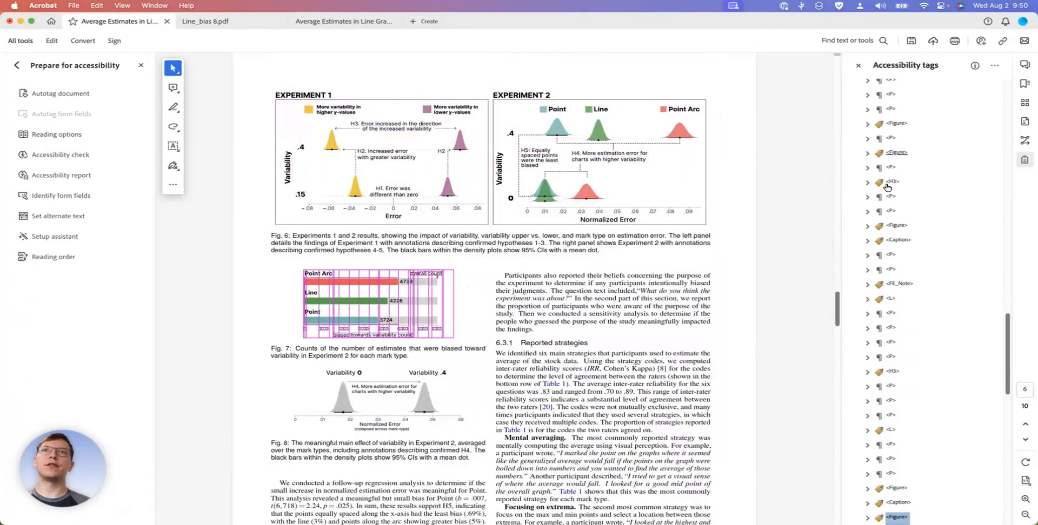
key("Down")
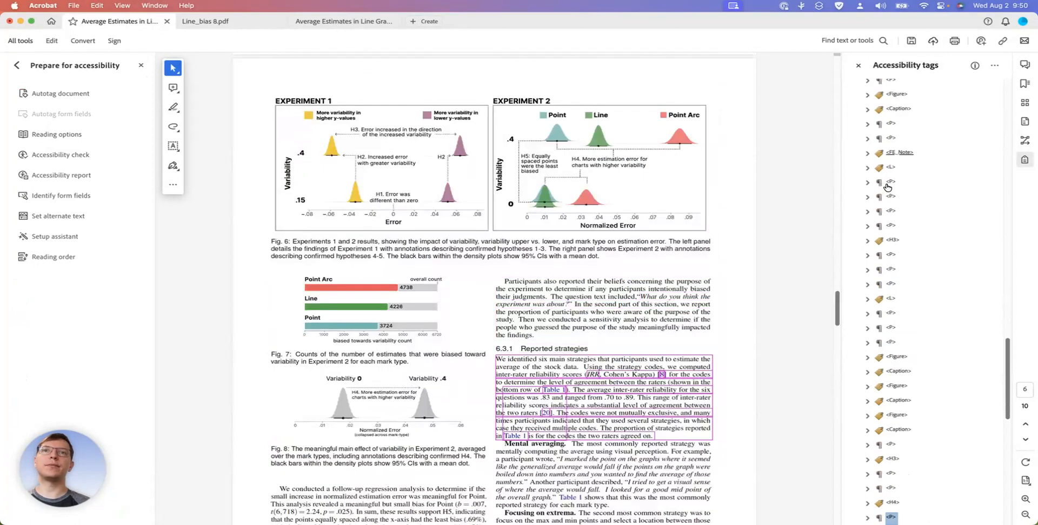
key("Down")
key("Down")
key("Down")
key("Down")
key("Down")
key("Down")
key("Down")
key("Down")
key("Down")
key("Down")
key("Down")
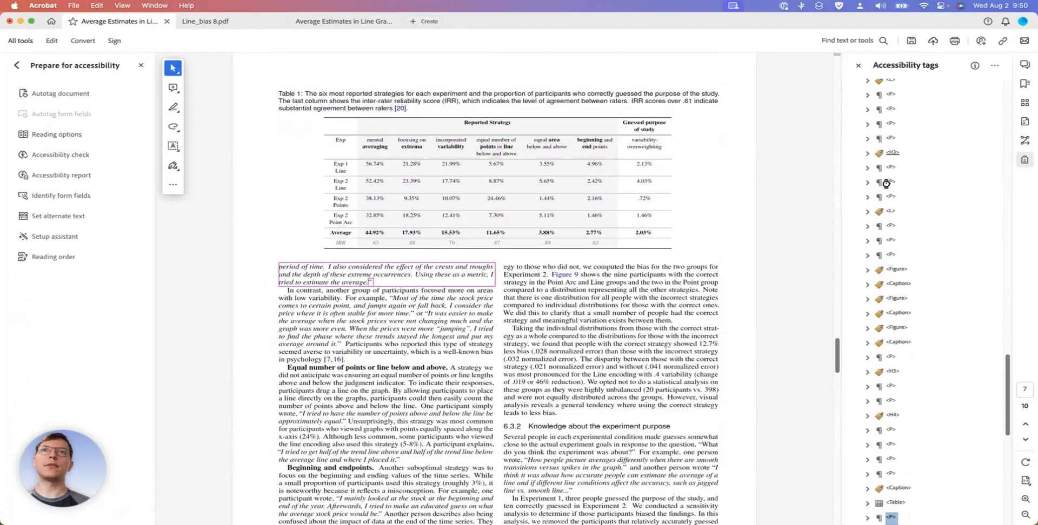
key("Down")
key("Down")
key("Down")
key("Down")
key("Down")
key("Down")
key("Down")
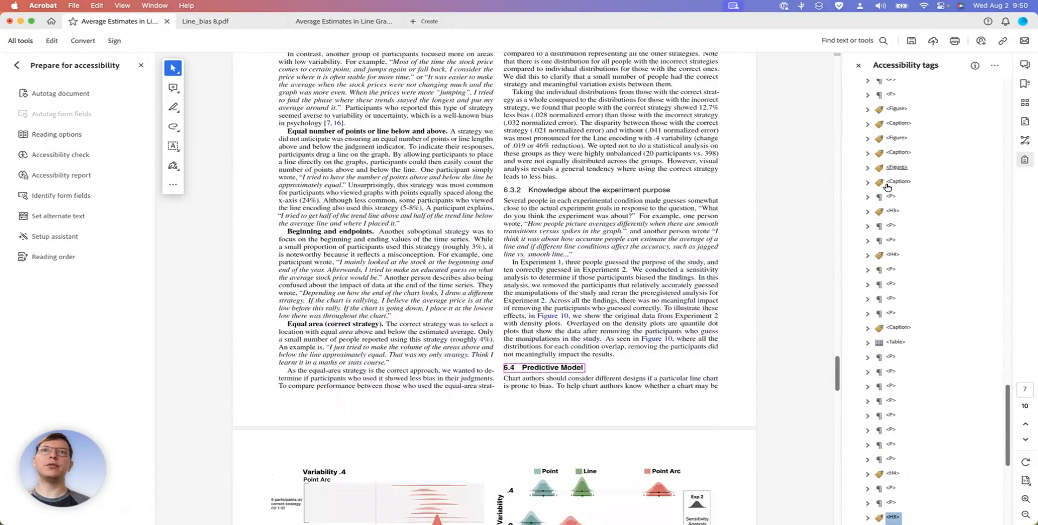
Check the figure and caption tags of page 8 and the first two section tags of page 9 against the page content
key("Down")
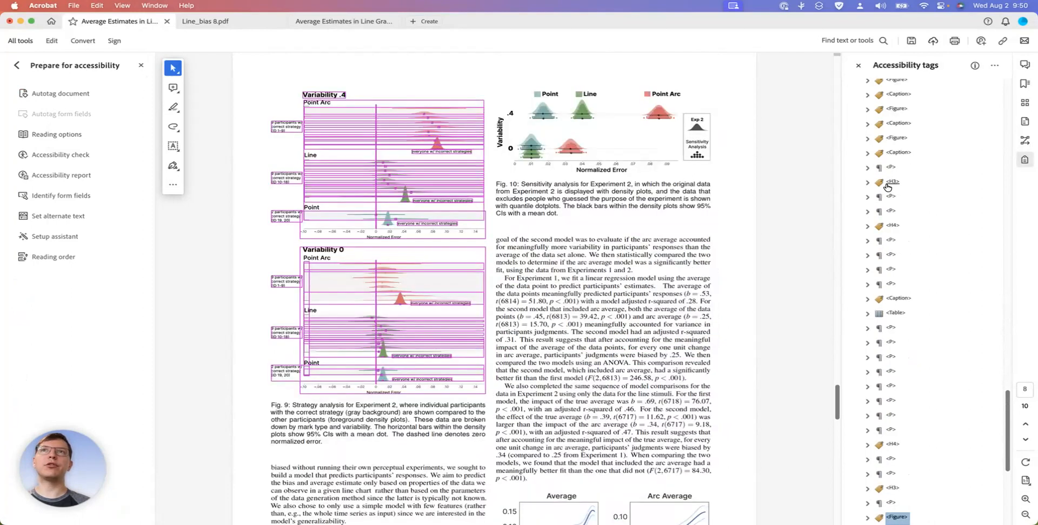
key("Down")
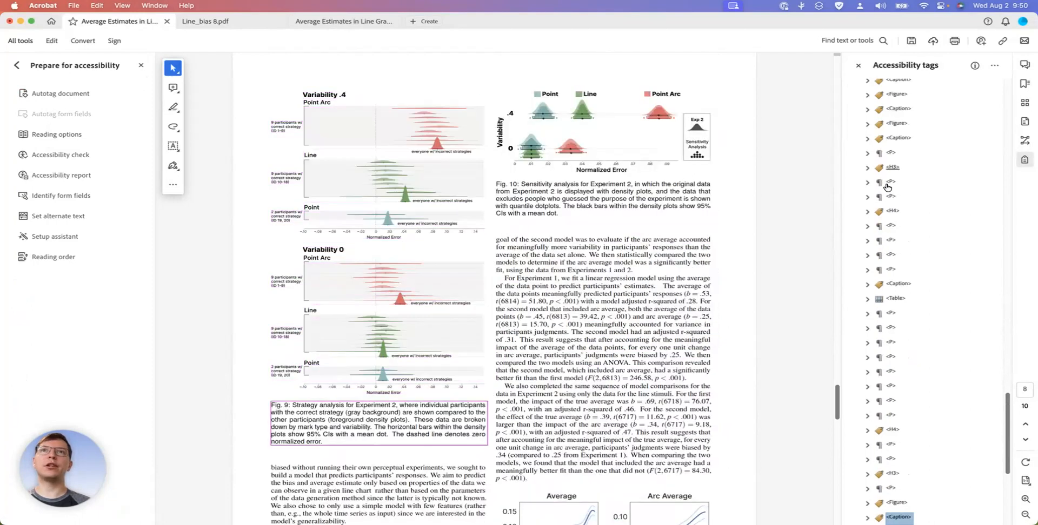
key("Down")
key("Down")
key("Down")
key("Down")
key("Down")
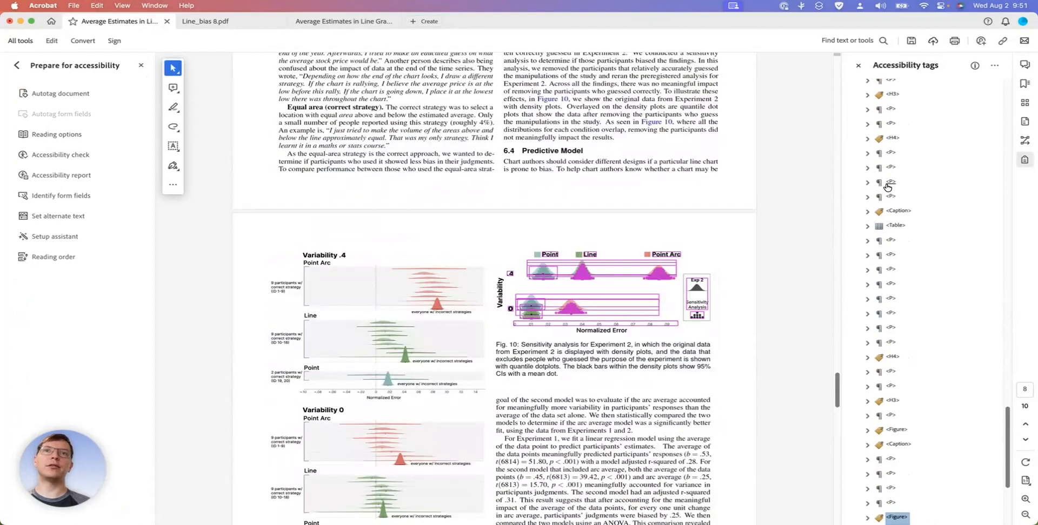
key("Down")
key("Down")
key("Down")
key("Down")
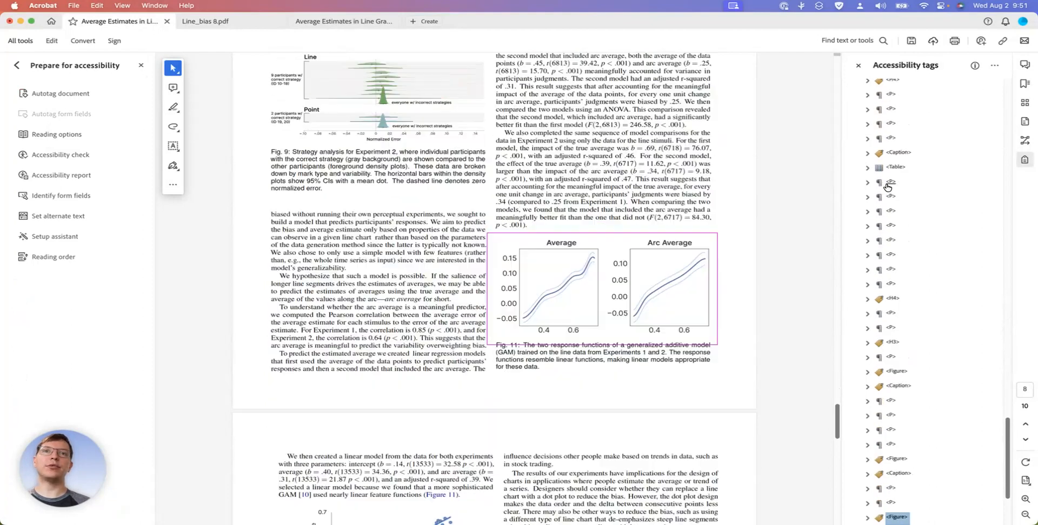
key("Down")
key("Down")
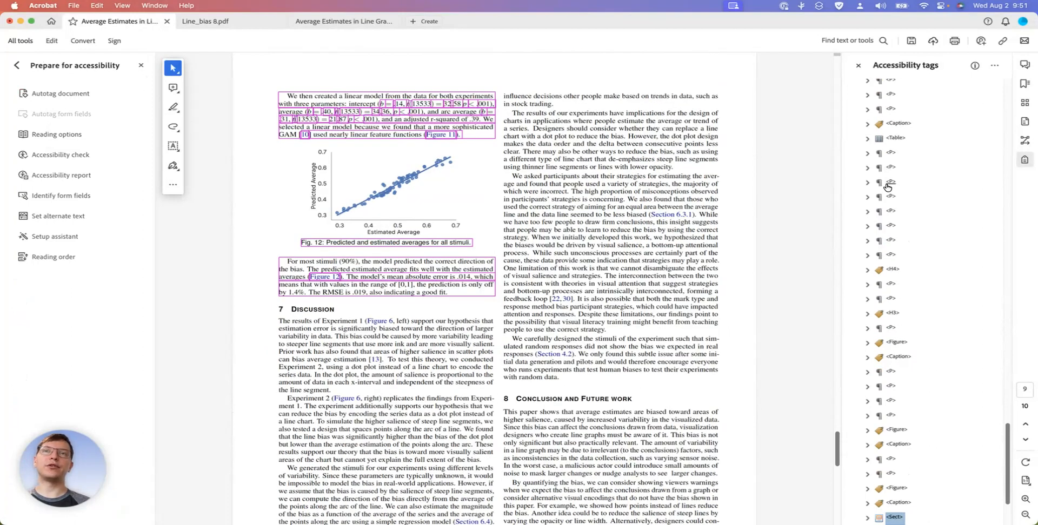
key("Up")
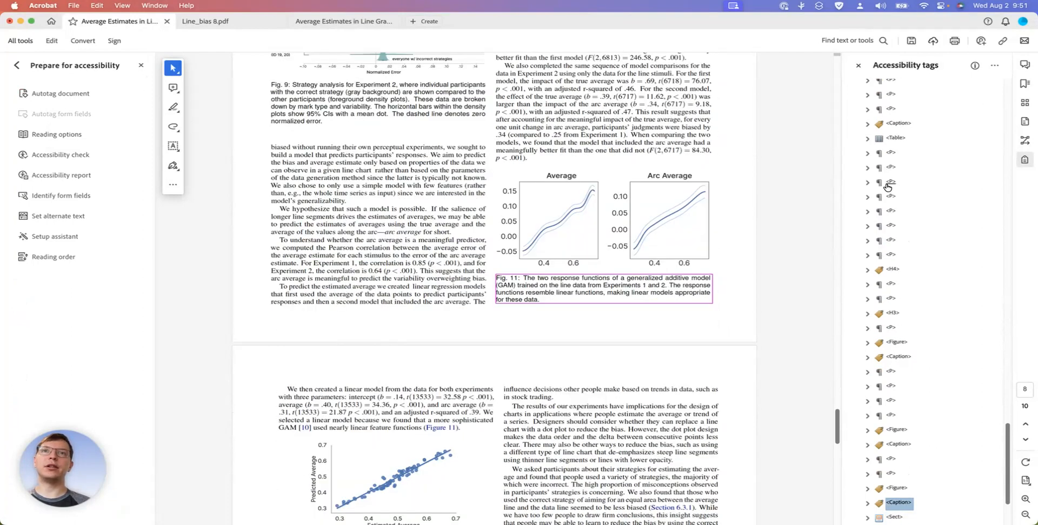
key("Down")
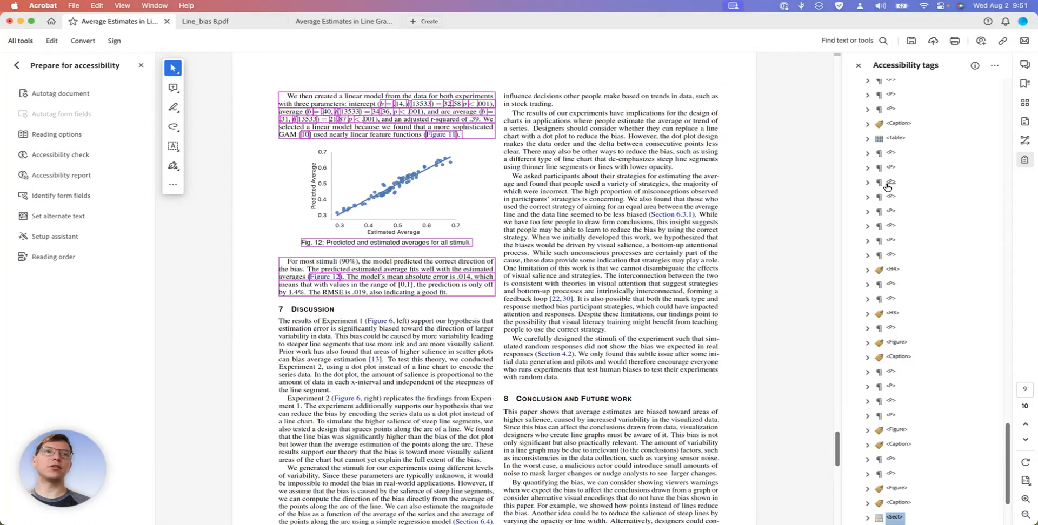
key("Down")
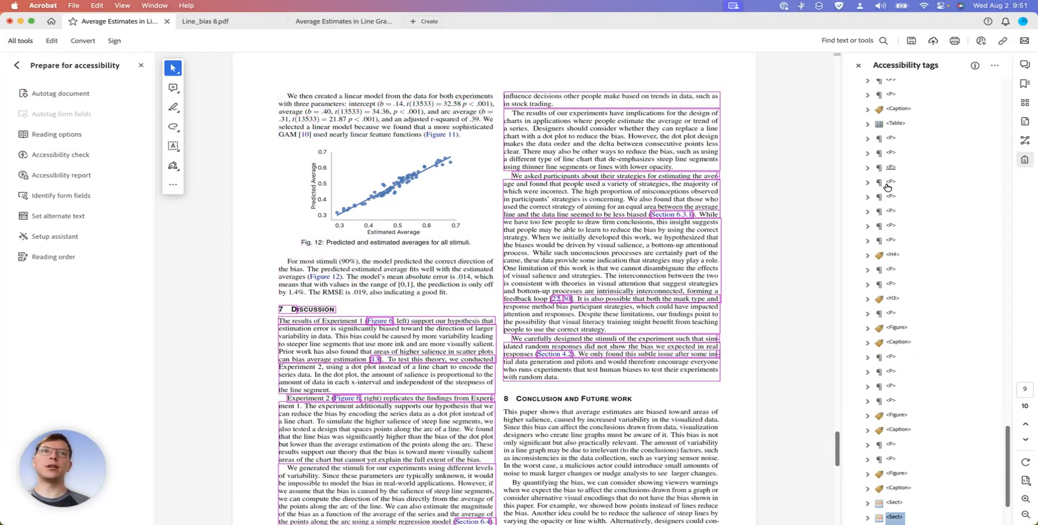
Expand the first section tag of page 9 and examine which content its paragraph, figure and caption tags cover
key("Up")
key("Right")
key("Down")
key("Down")
key("Down")
key("Up")
key("Down")
key("Up")
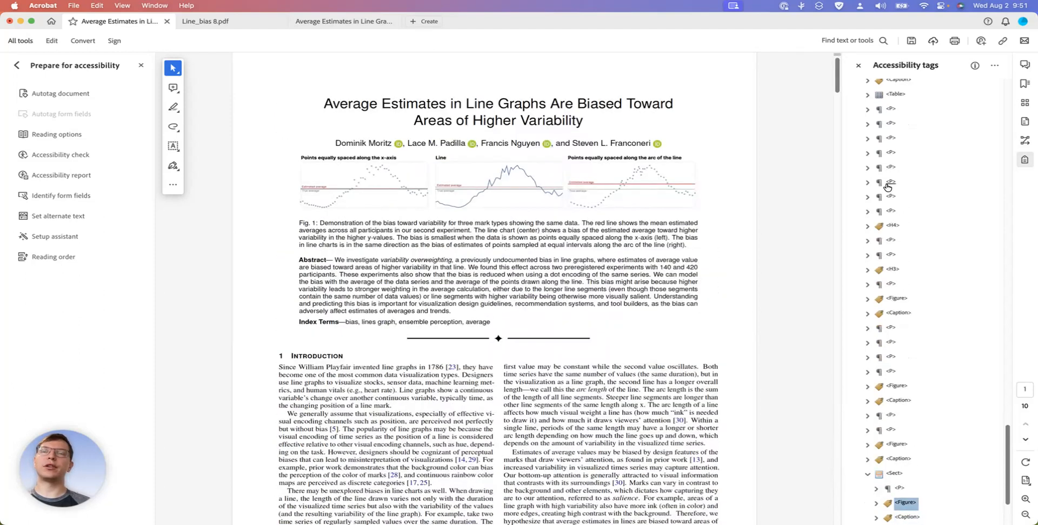
key("Down")
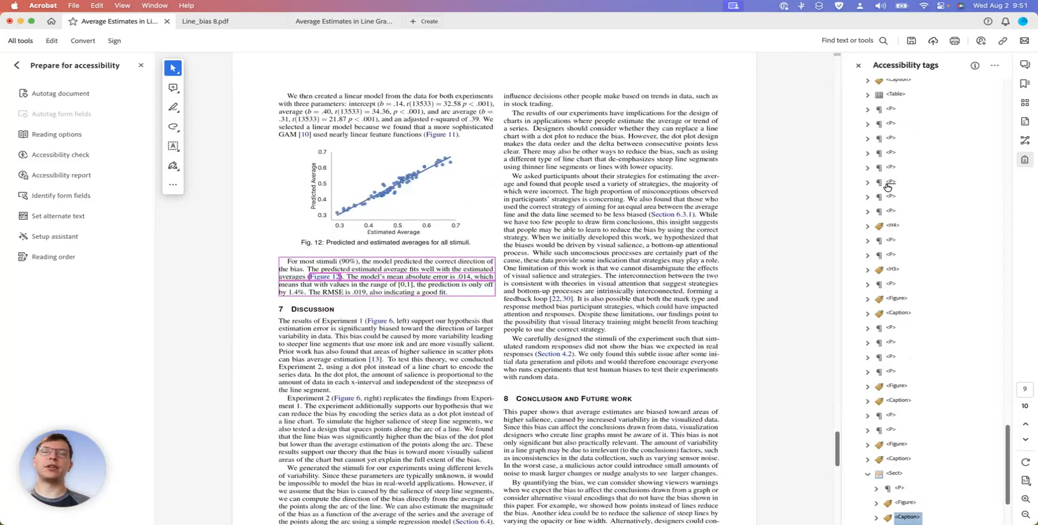
Inspect the Figure tag in page 9's first section and expand it to examine its path content
left_click(888, 503)
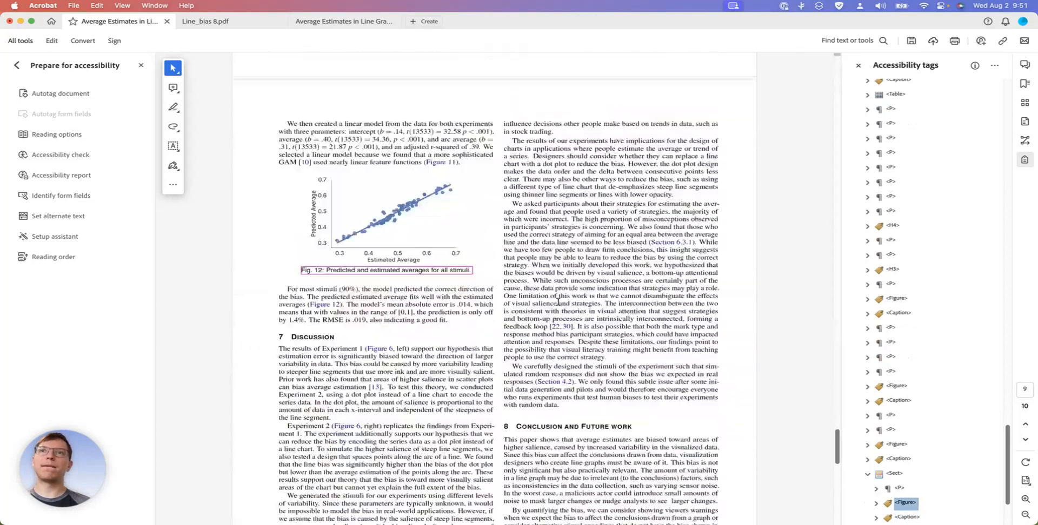
scroll(558, 303, "down", 7)
scroll(557, 302, "up", 5)
scroll(916, 472, "down", 3)
left_click(877, 414)
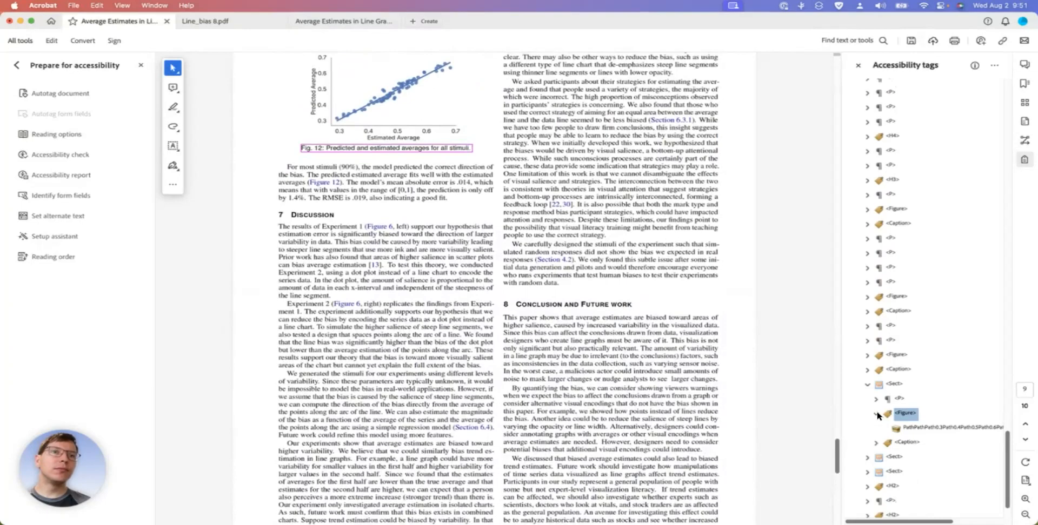
left_click(900, 427)
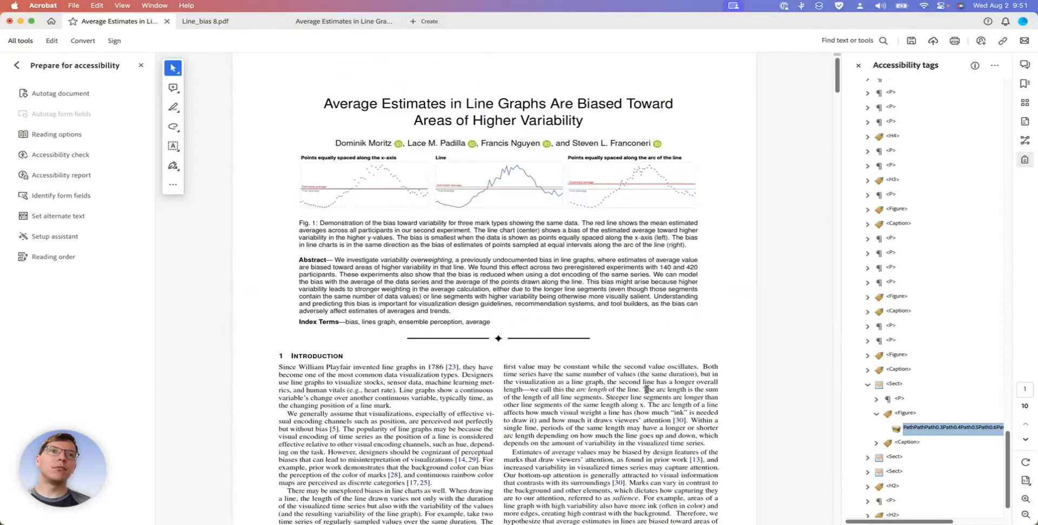
Save the full paper with its reinserted pages
scroll(646, 390, "down", 20)
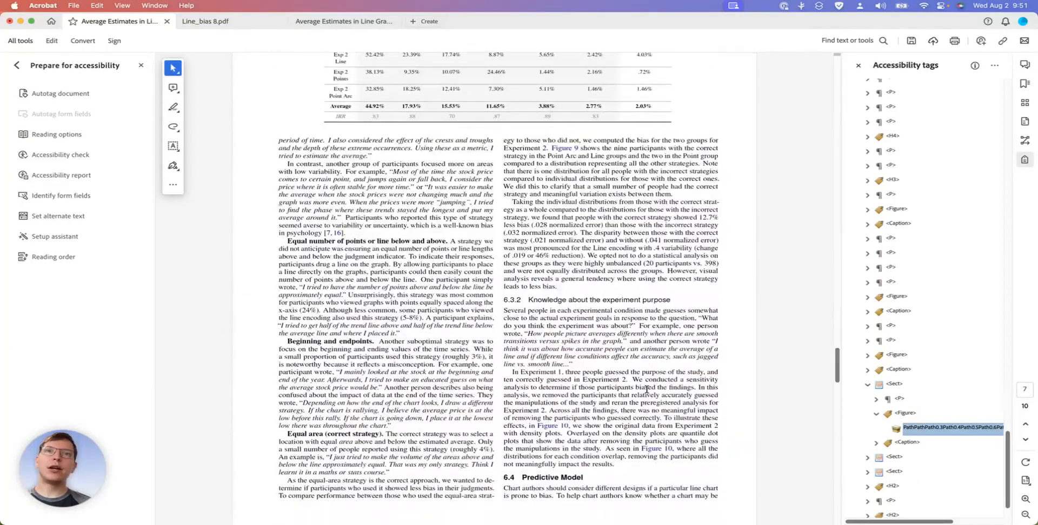
scroll(647, 390, "down", 5)
left_click(778, 391)
key("super+s")
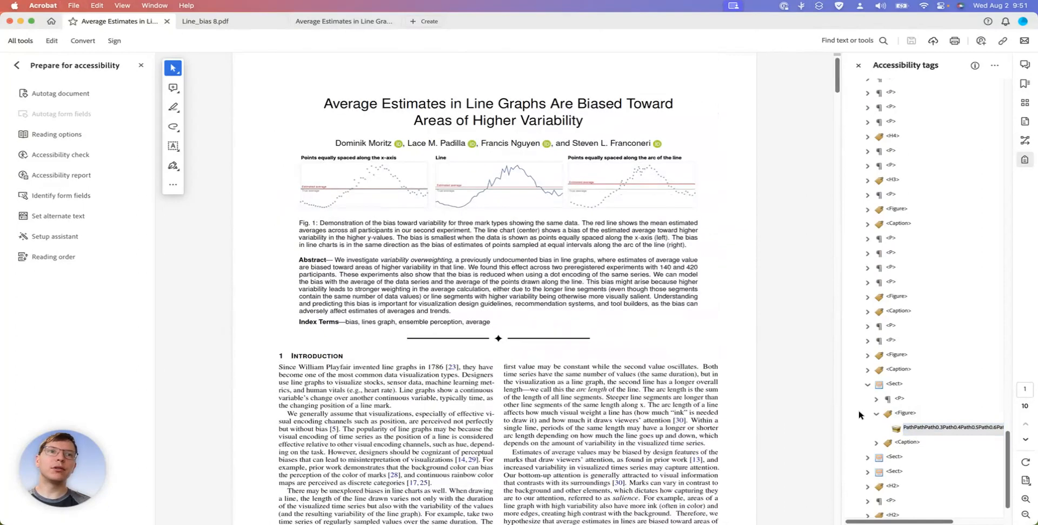
Recheck the path content, preceding paragraph tag and Figure tag in page 9's first section against what they highlight around Figure 12
left_click(916, 429)
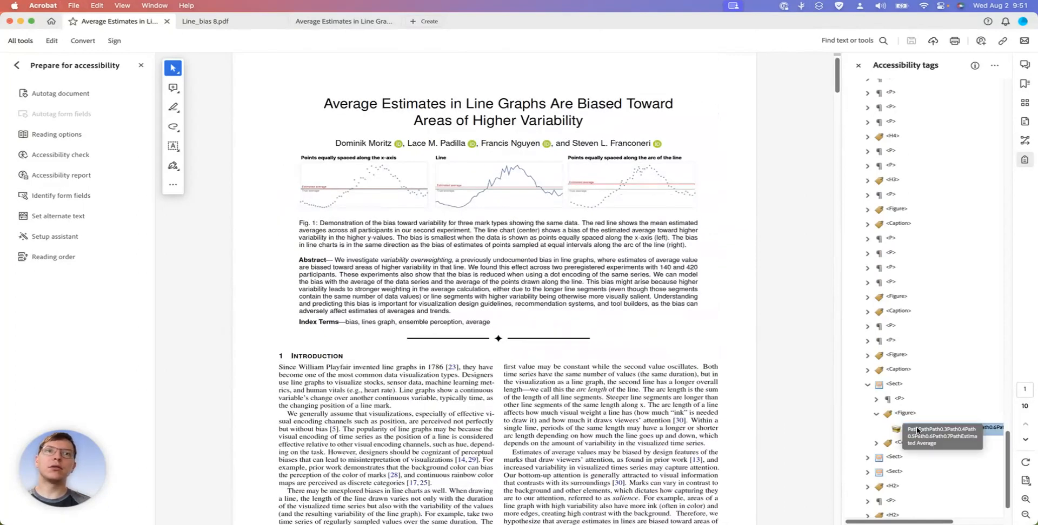
left_click(899, 398)
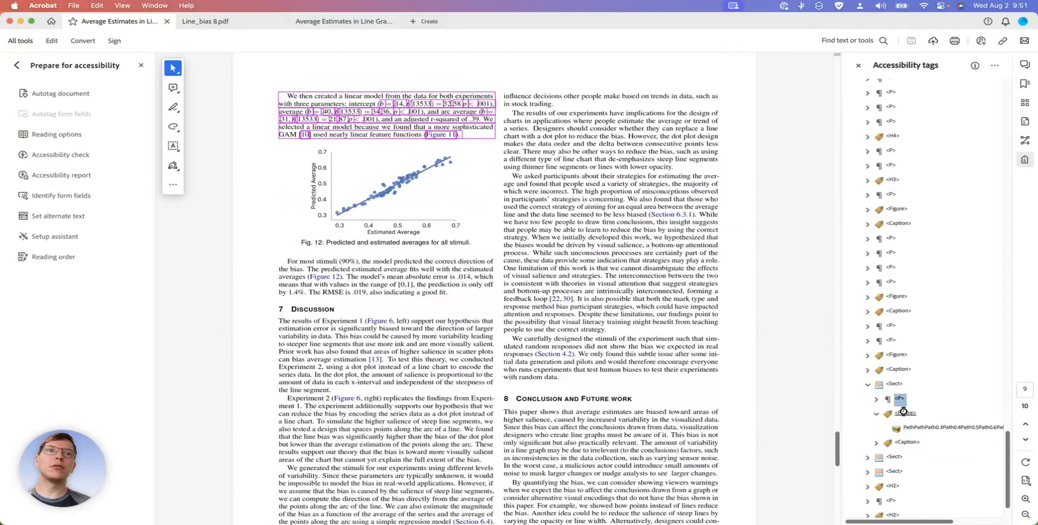
left_click(902, 412)
scroll(640, 327, "down", 20)
scroll(640, 326, "up", 5)
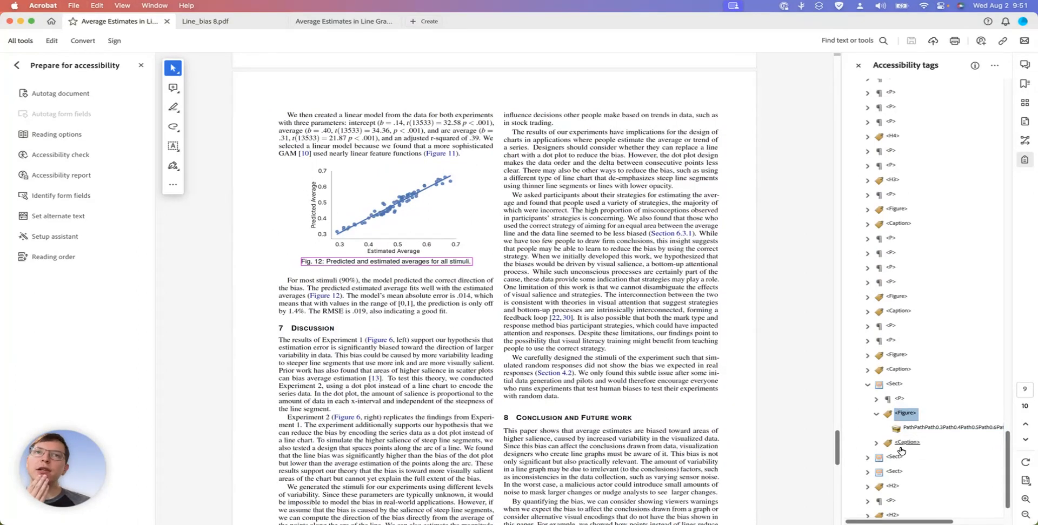
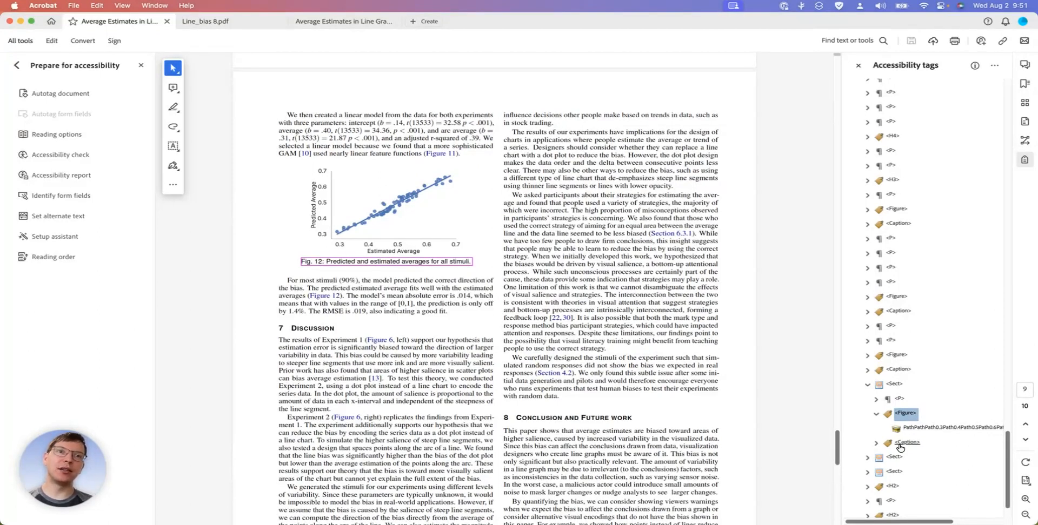
Change the misassigned Caption tag covering the "For most stimuli (90%)" text on page 9 to type Paragraph, and check the neighbouring tags
left_click(904, 443)
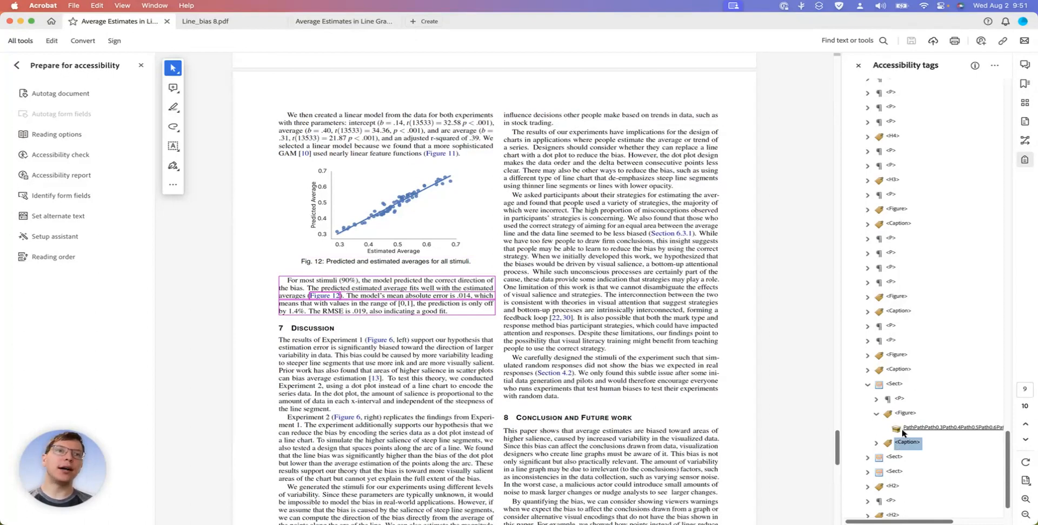
right_click(899, 446)
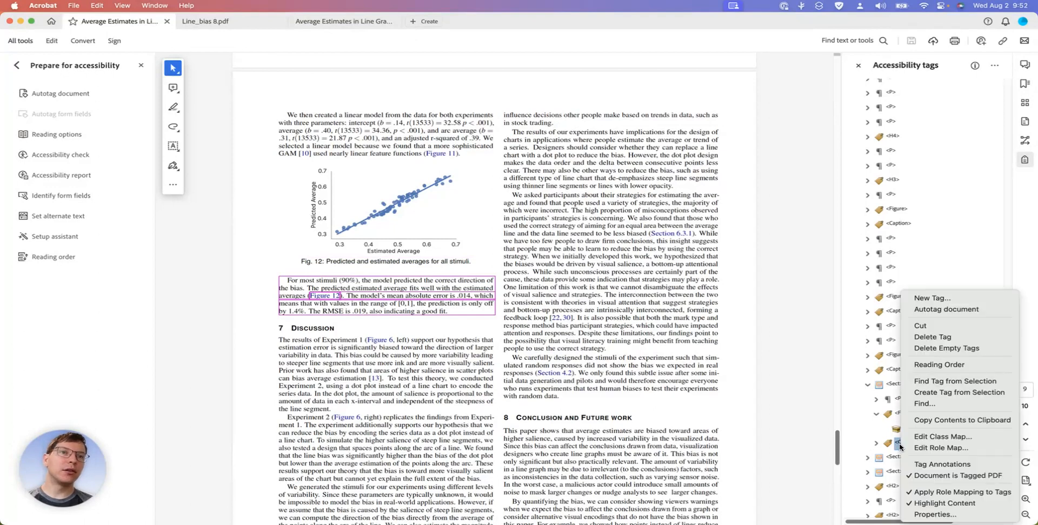
left_click(935, 515)
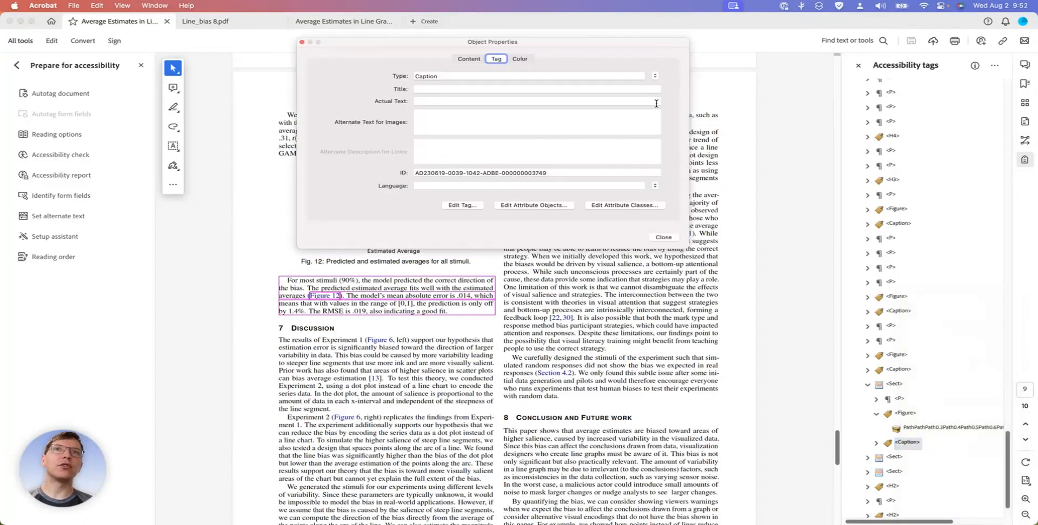
left_click(655, 76)
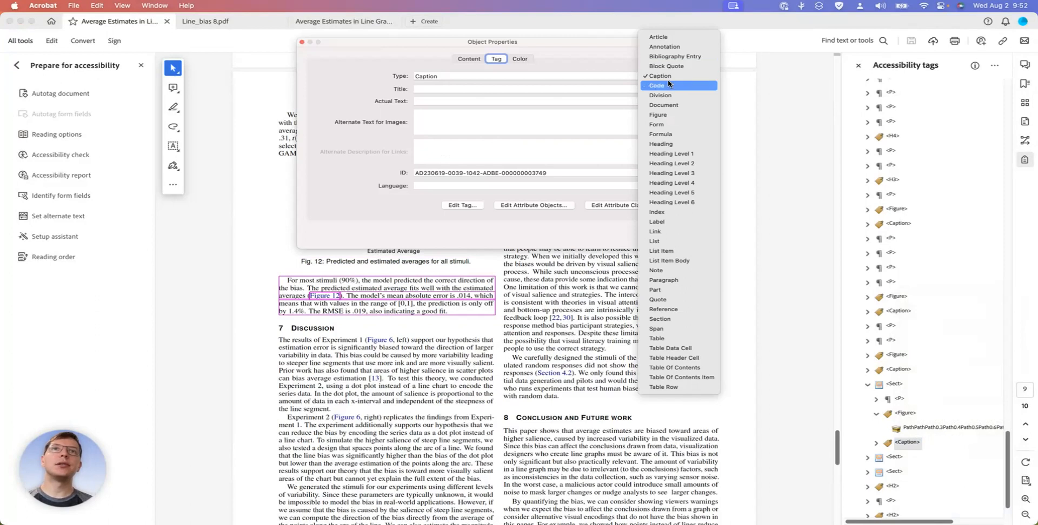
key("p")
key("Return")
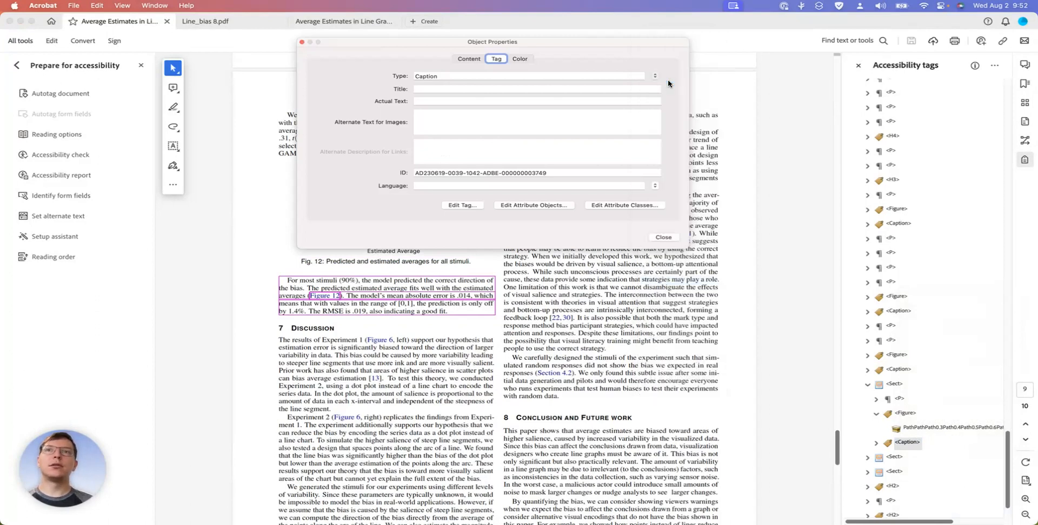
left_click(912, 427)
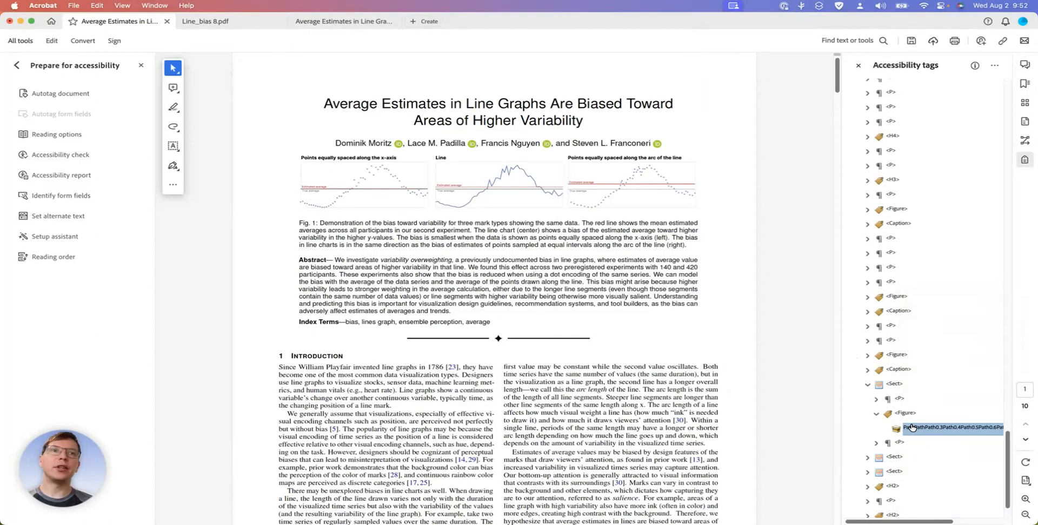
left_click(900, 414)
left_click(900, 443)
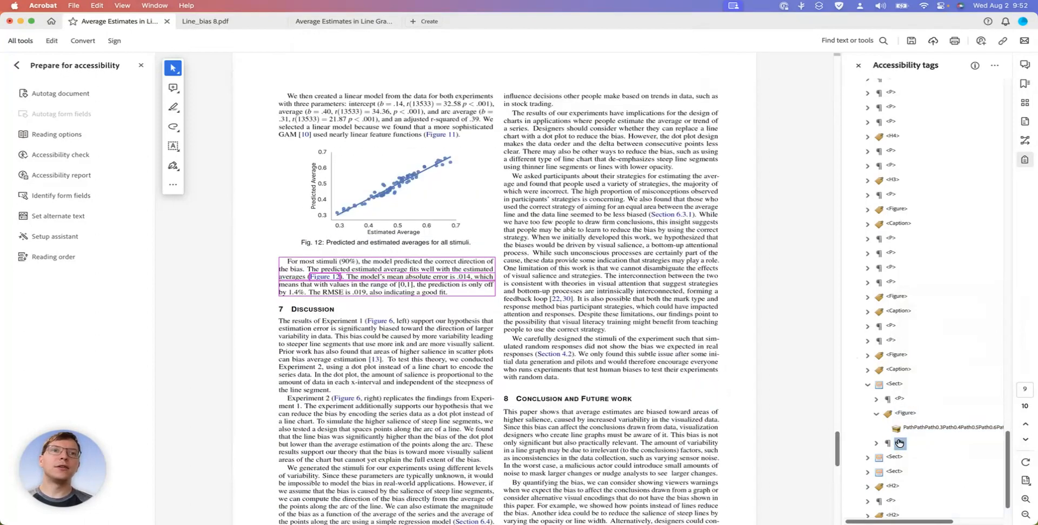
Mark the Fig. 12 caption line on page 9 as Text/Paragraph in the reading order
left_click(54, 259)
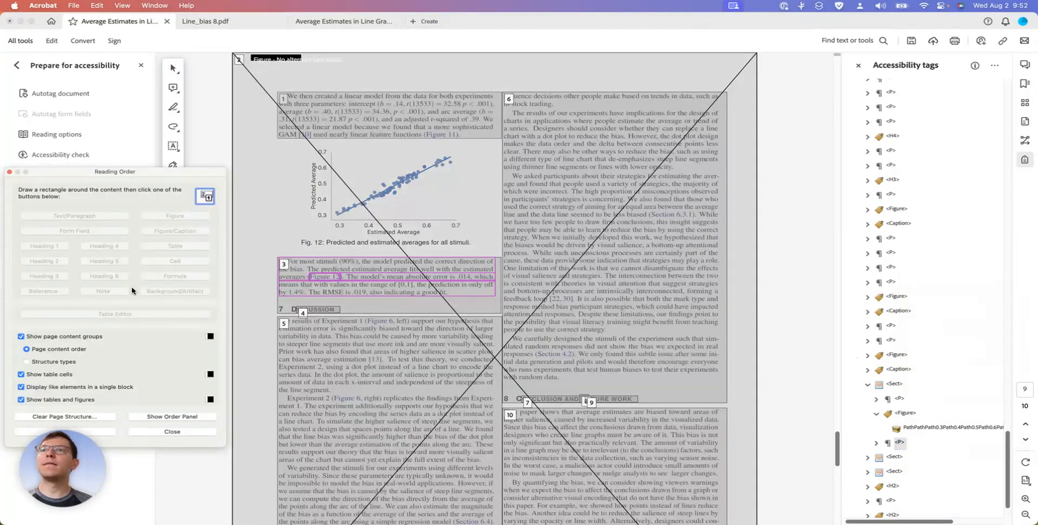
left_click_drag(295, 236, 472, 251)
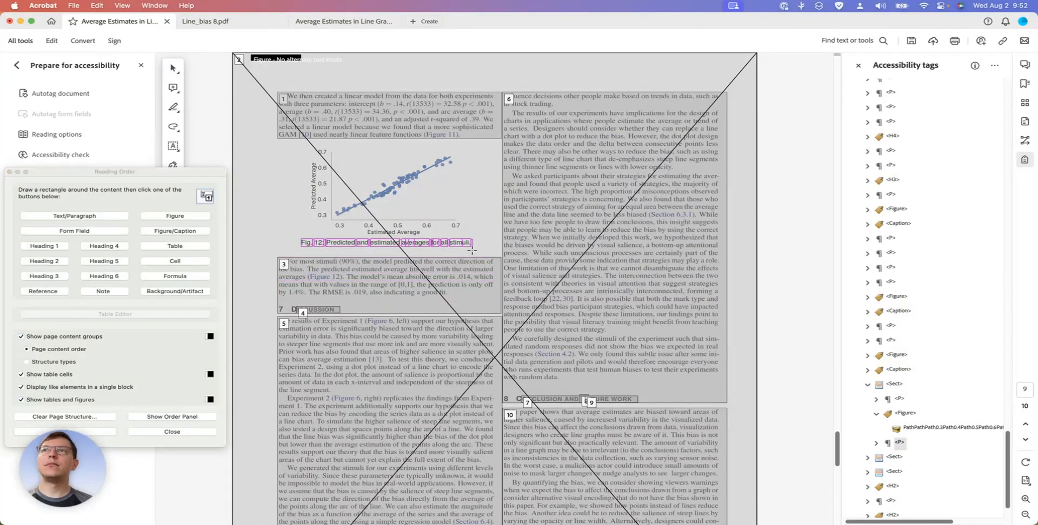
left_click(88, 216)
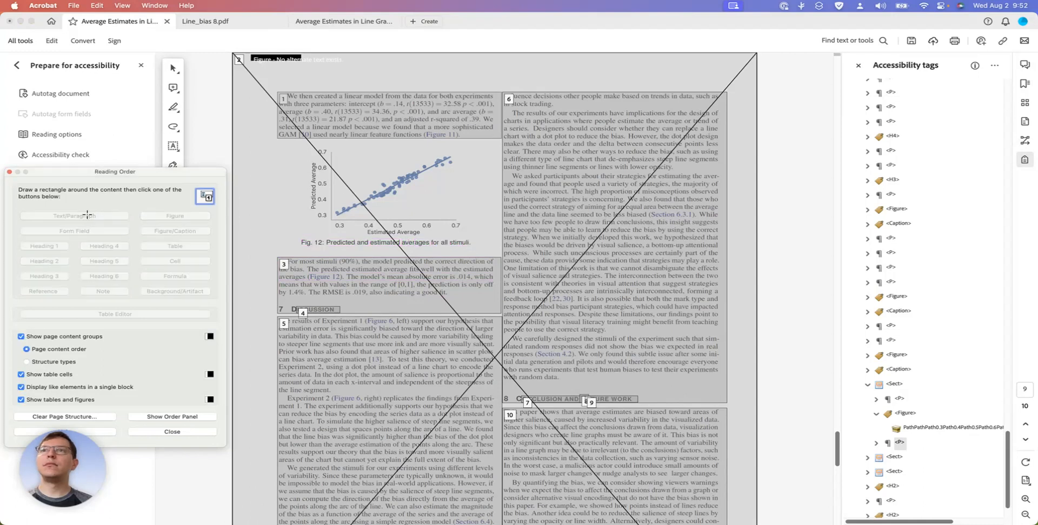
left_click(183, 432)
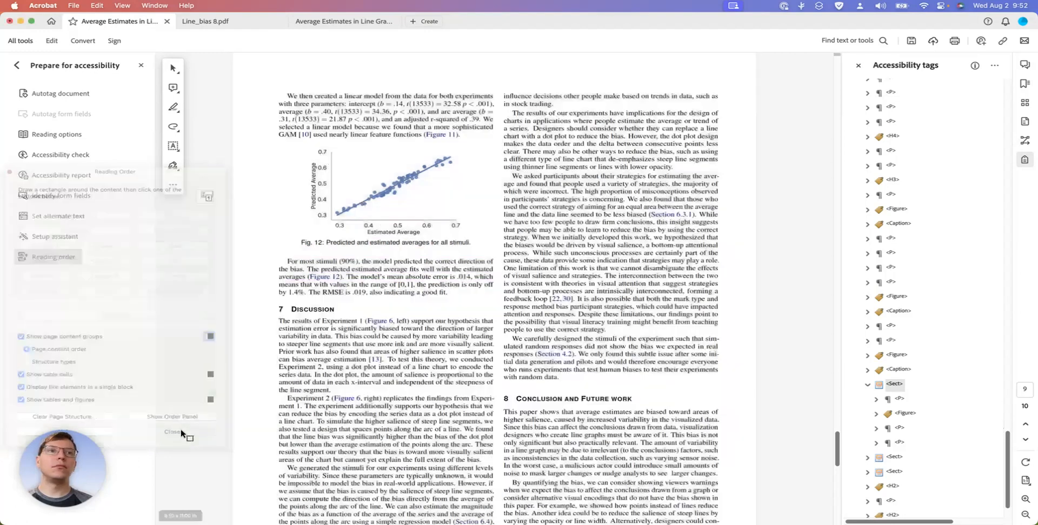
Set the tag type of the Fig. 12 caption line in page 9's first section to Caption
left_click(901, 399)
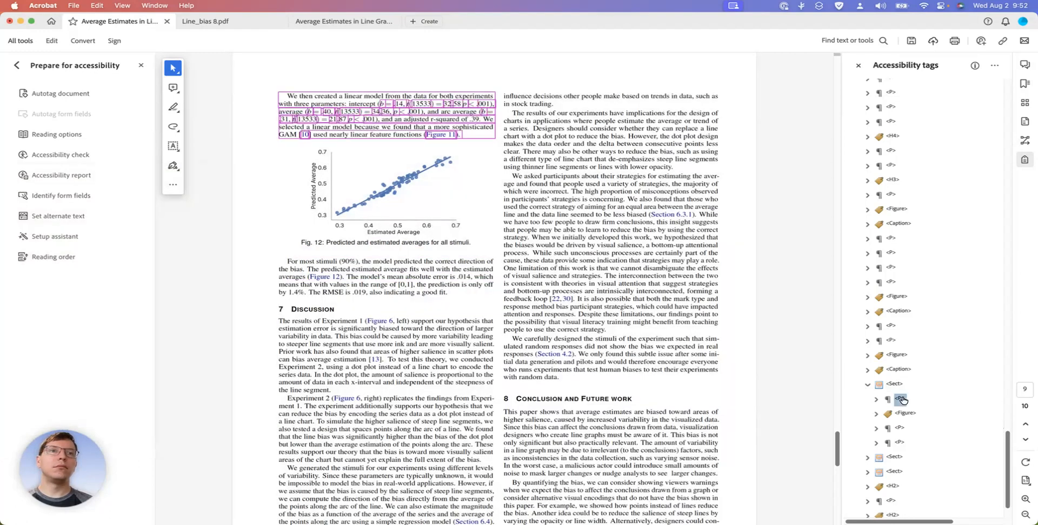
left_click(900, 428)
right_click(900, 428)
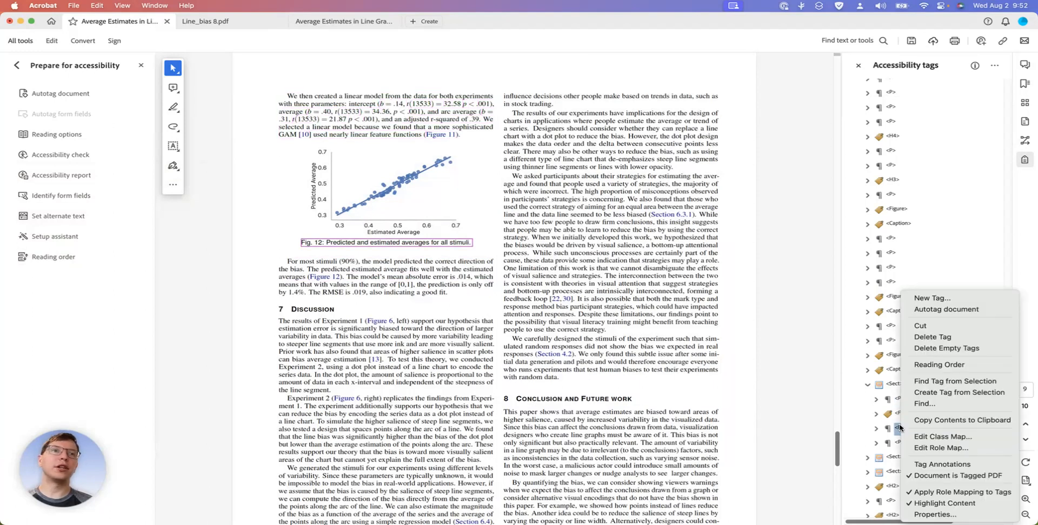
left_click(919, 515)
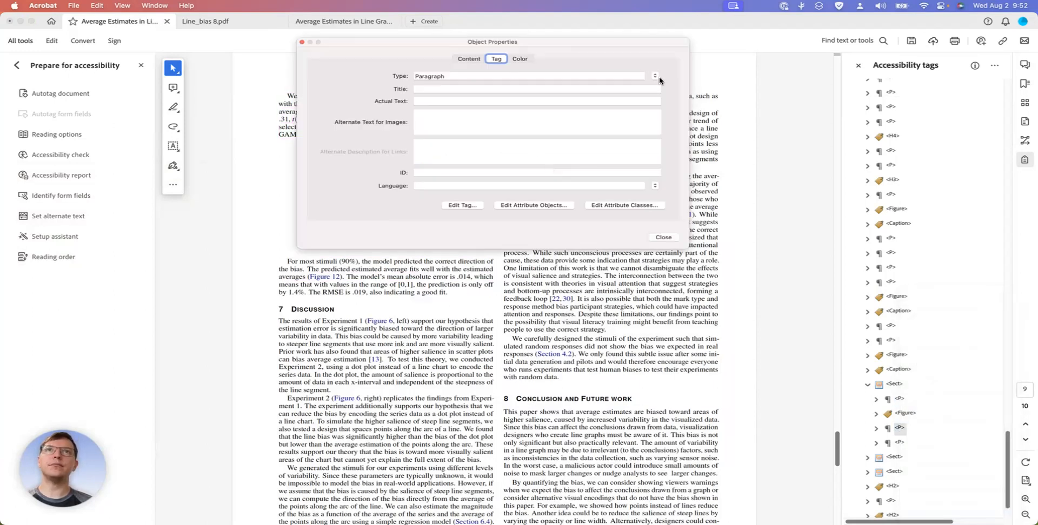
left_click(654, 76)
left_click(655, 78)
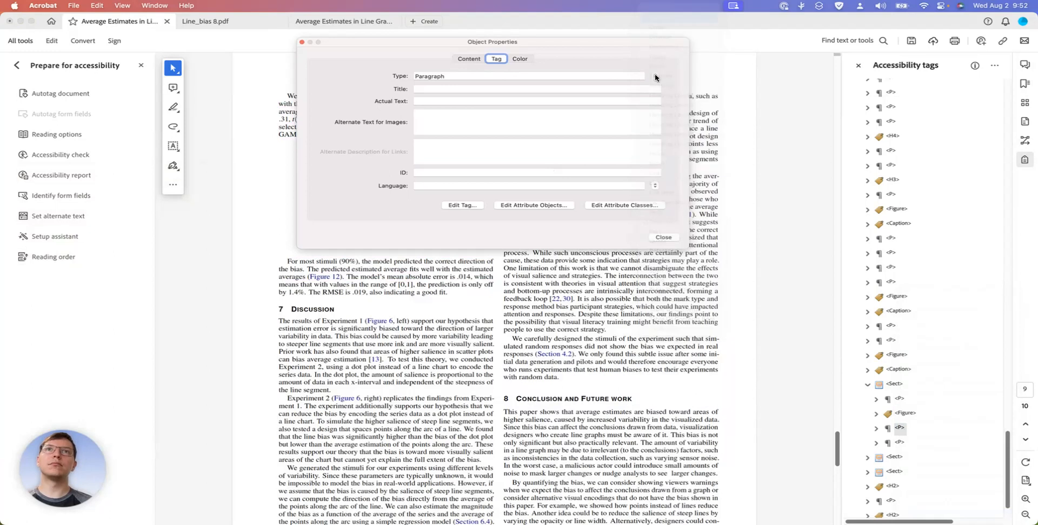
left_click(663, 238)
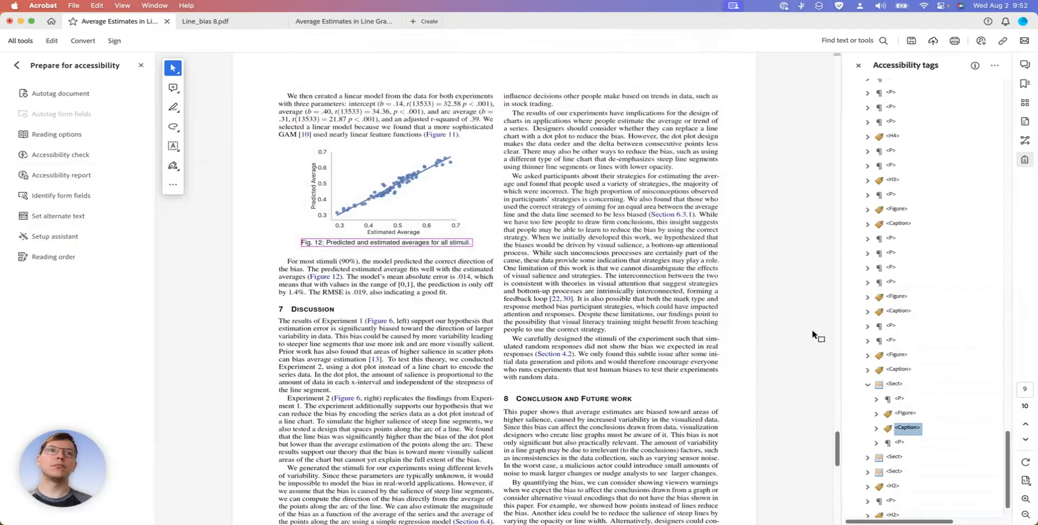
Check which content the last paragraph of page 9's first section, the following section tags and the next H2 tag cover
left_click(899, 443)
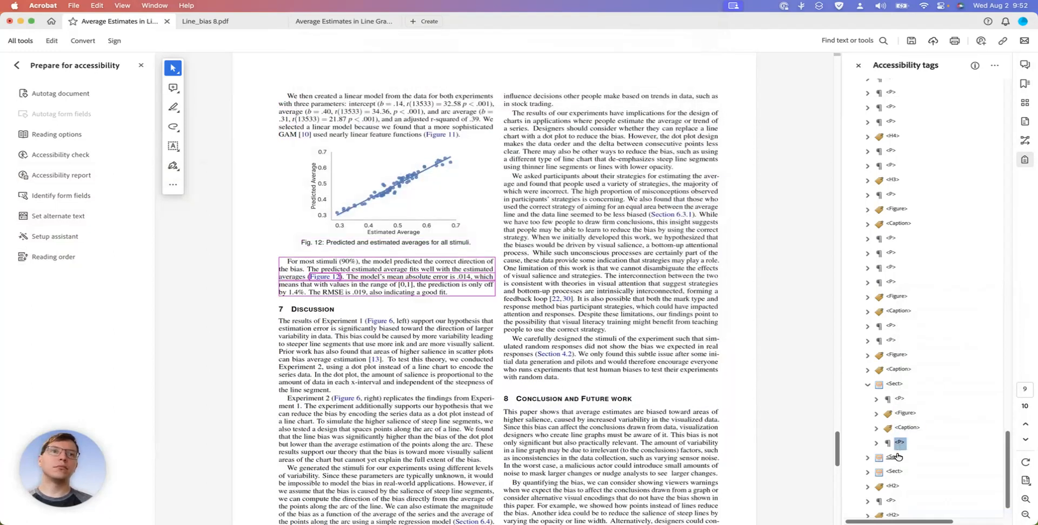
left_click(894, 457)
scroll(896, 459, "down", 1)
left_click(894, 451)
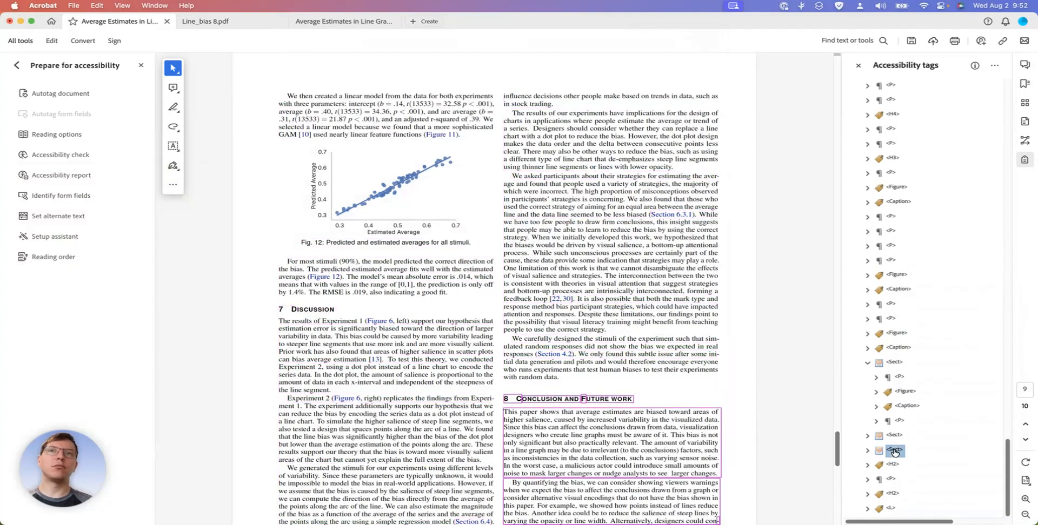
left_click(894, 466)
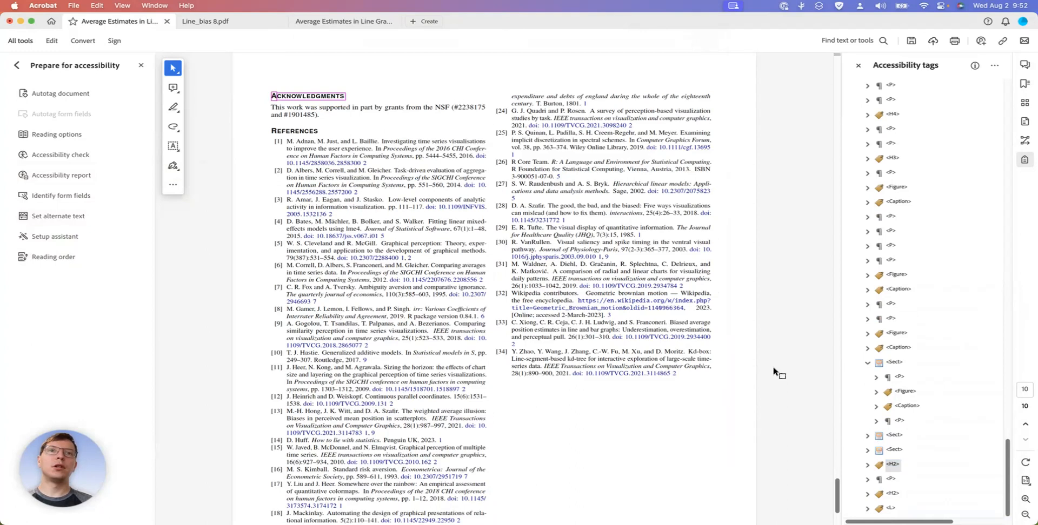
Switch to the separate single-page document of page 9 and compare what its Caption and Figure tags highlight
left_click(310, 26)
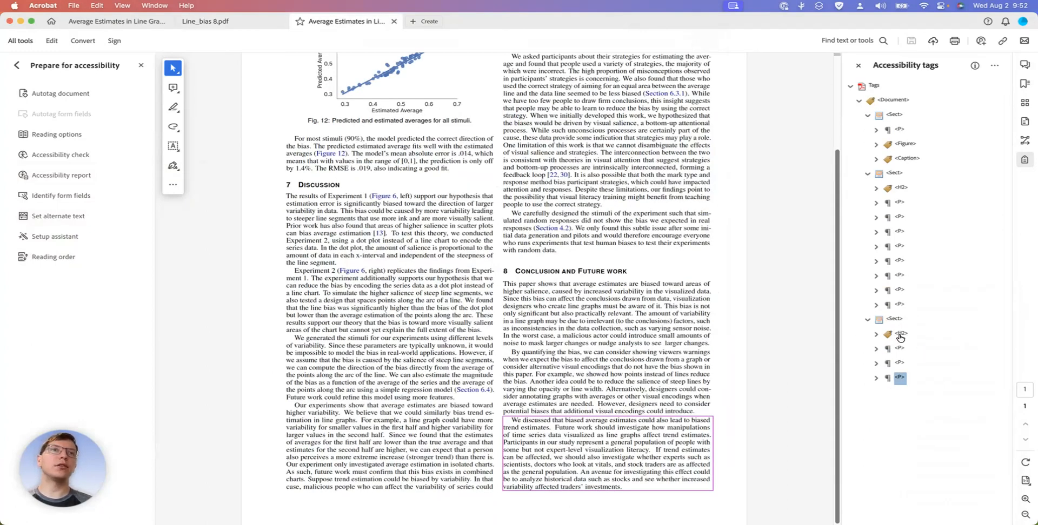
left_click(901, 188)
key("Up")
key("Up")
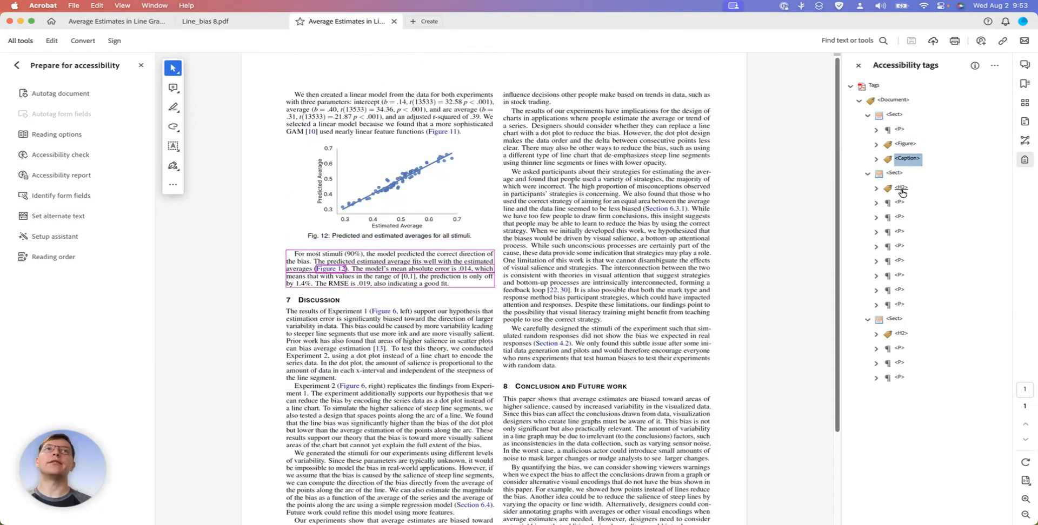
key("Up")
key("Right")
key("Left")
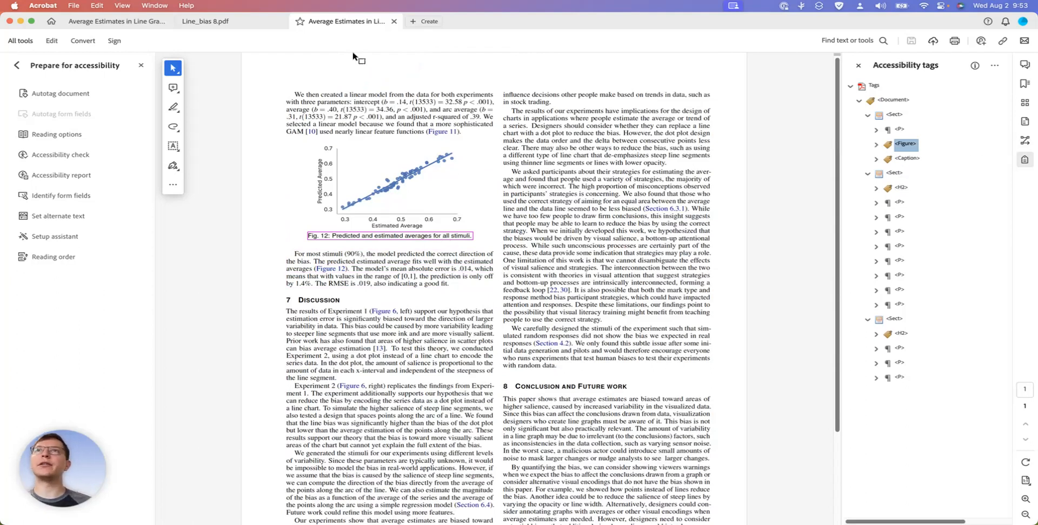
Return to the full paper and examine the tags after the Acknowledgments heading, expanding the references list to inspect its first items
left_click(120, 21)
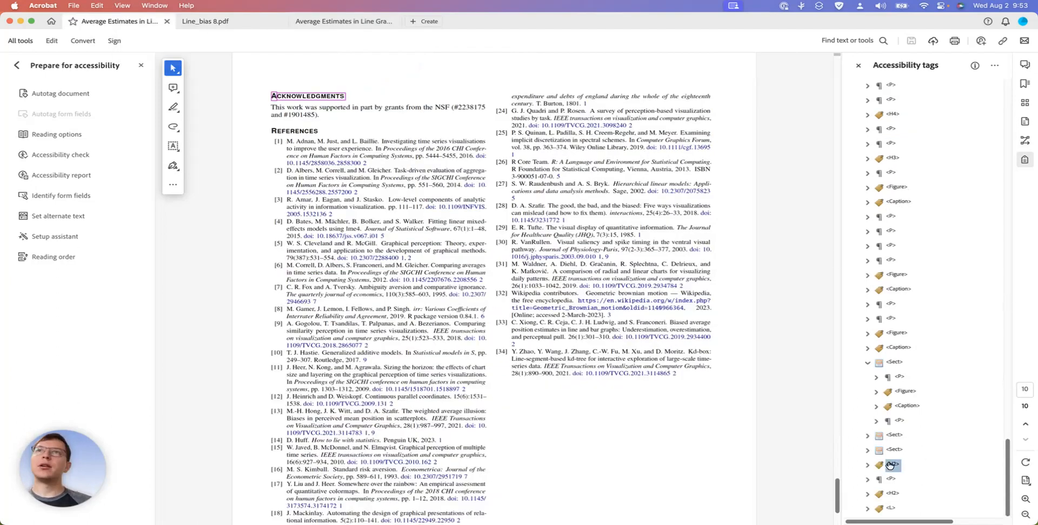
key("Down")
key("Down")
key("Down")
key("Right")
key("Down")
key("Down")
key("Up")
key("Down")
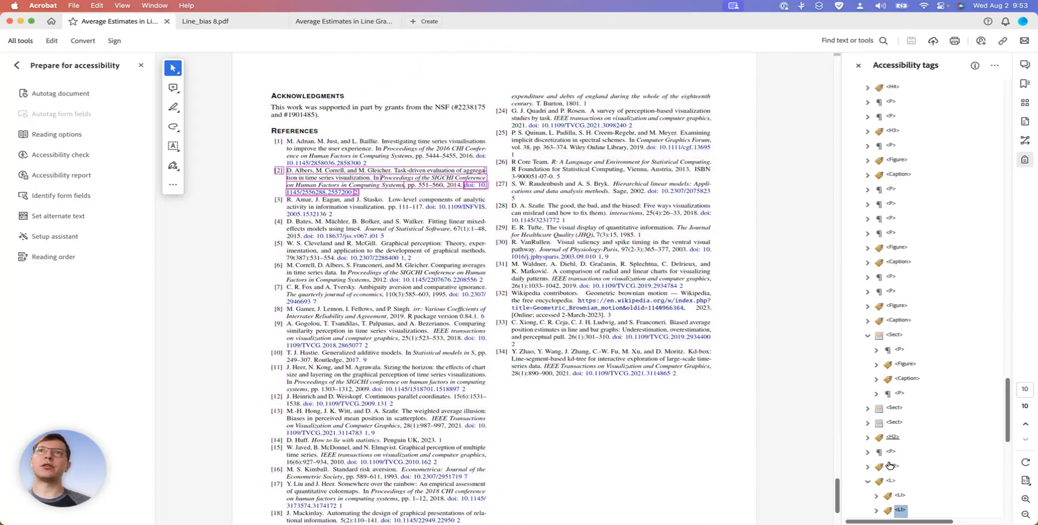
key("Down")
key("Down")
key("Down")
Show the reading order overlay and review the content groups on every page from the title page to the references
scroll(738, 373, "up", 20)
scroll(739, 373, "up", 20)
left_click_drag(836, 233, 838, 65)
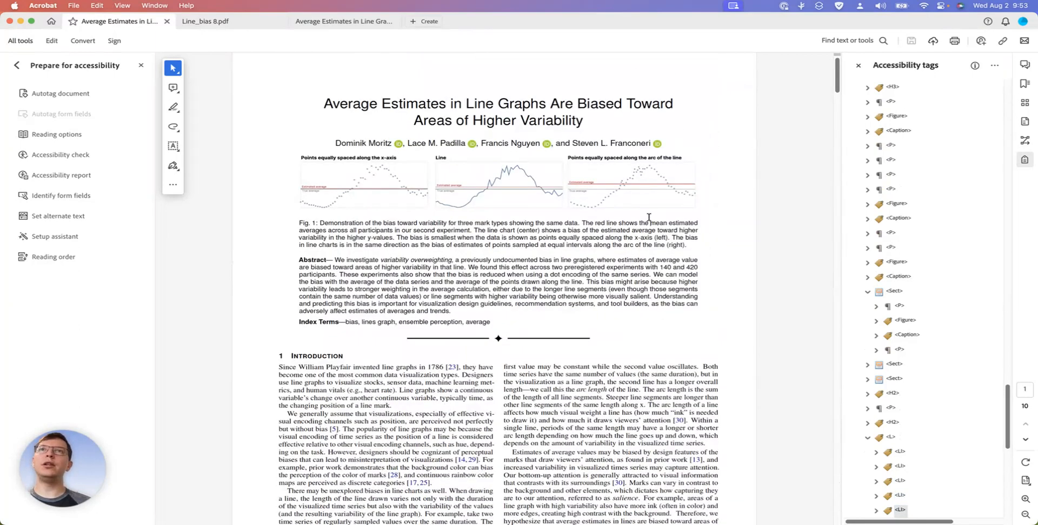
left_click(57, 257)
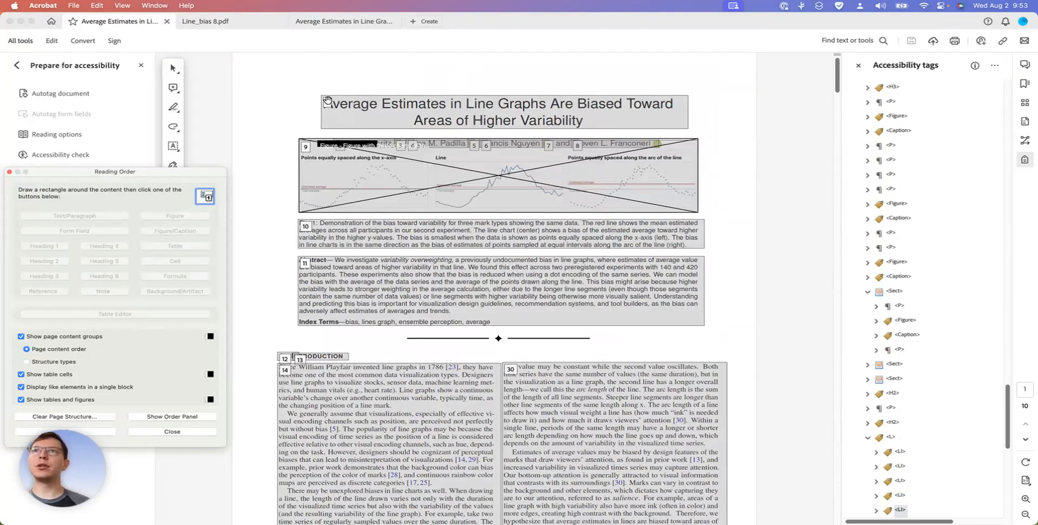
scroll(284, 344, "down", 20)
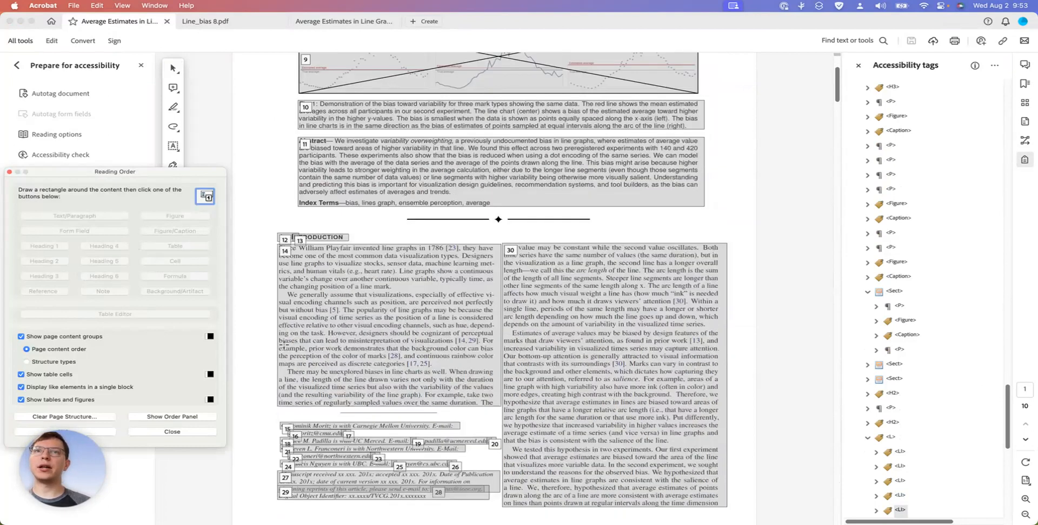
scroll(284, 344, "down", 10)
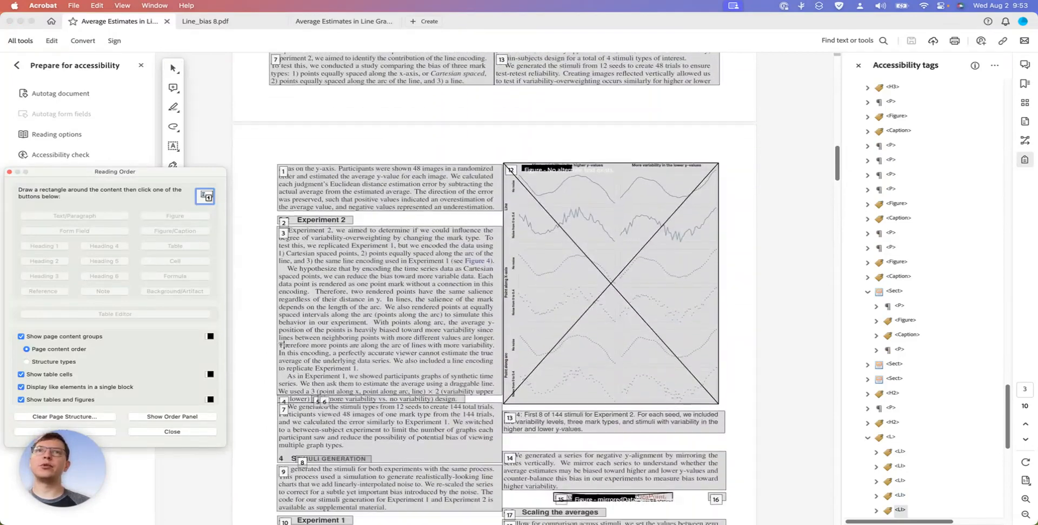
scroll(284, 344, "down", 12)
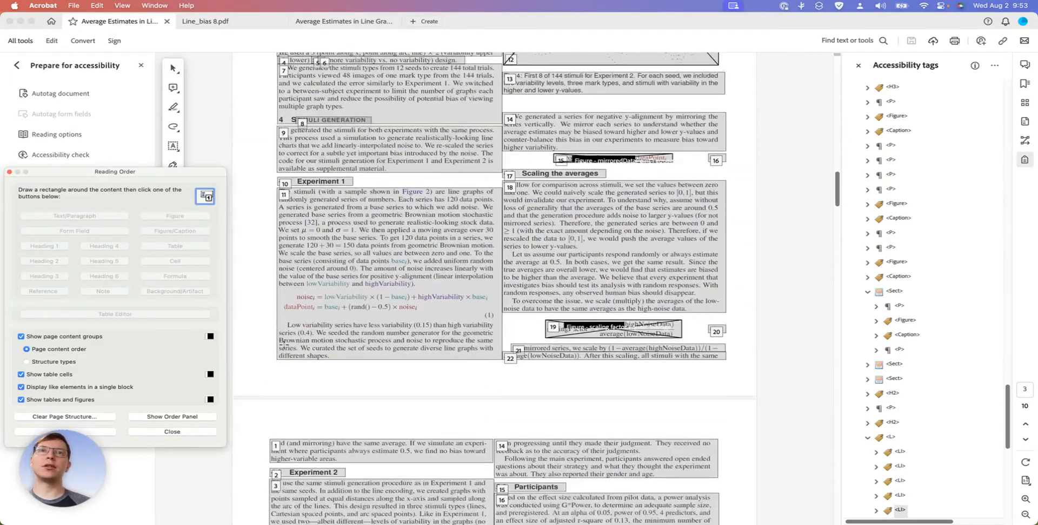
scroll(284, 344, "down", 14)
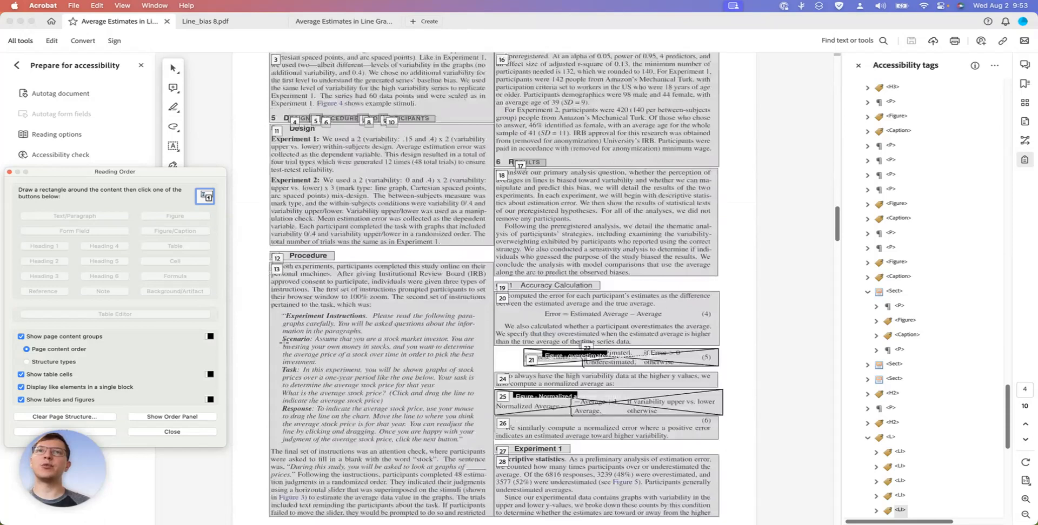
scroll(284, 342, "down", 8)
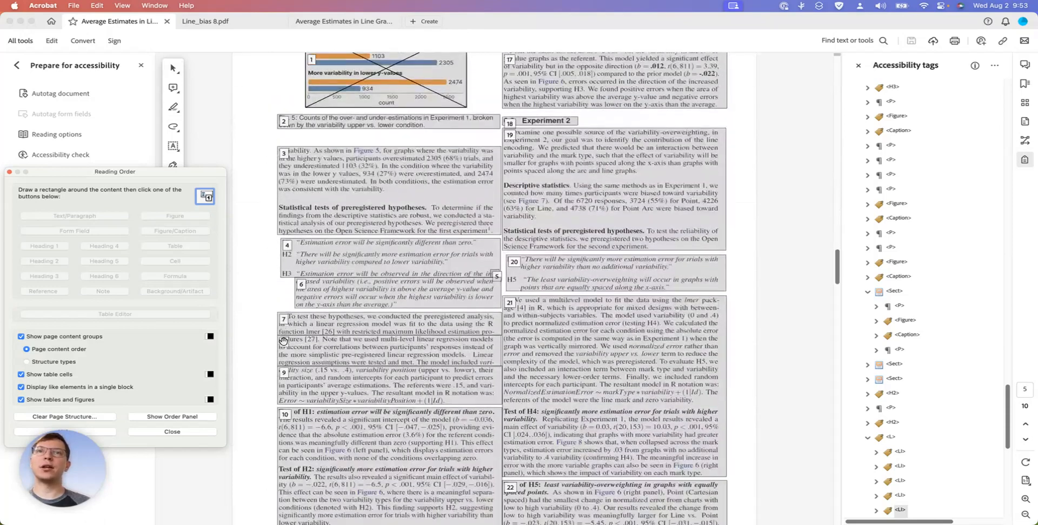
scroll(284, 339, "down", 9)
scroll(284, 339, "down", 20)
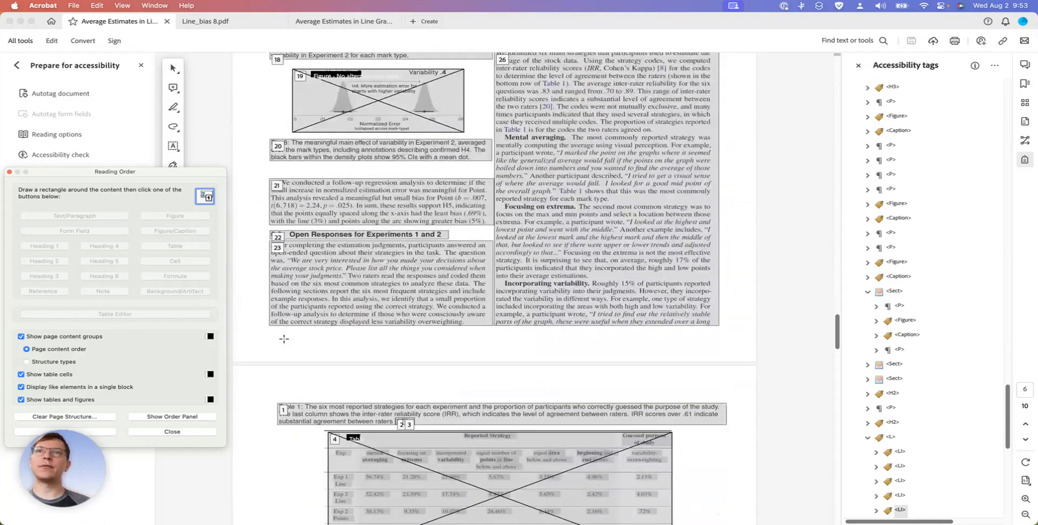
scroll(284, 339, "down", 20)
scroll(282, 339, "down", 20)
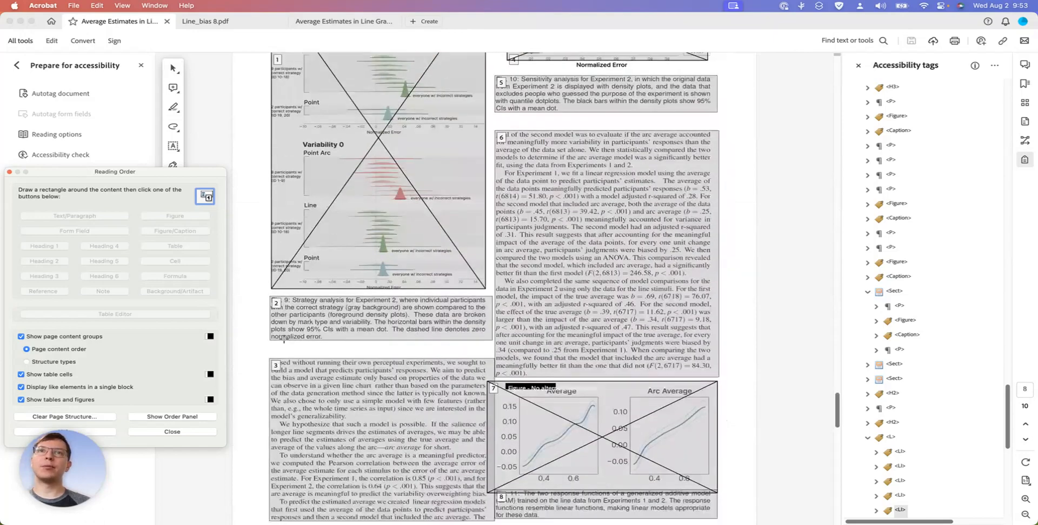
scroll(282, 339, "up", 20)
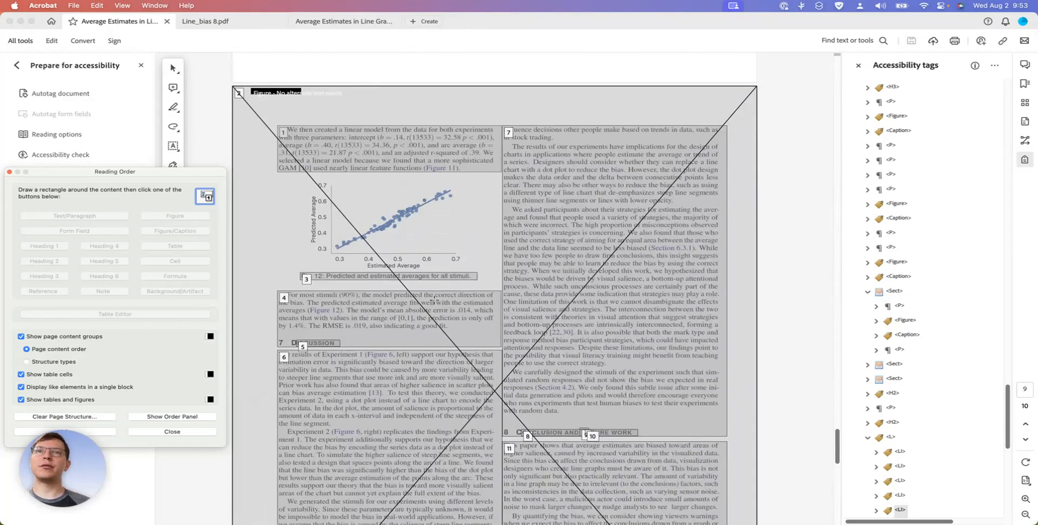
scroll(434, 298, "down", 15)
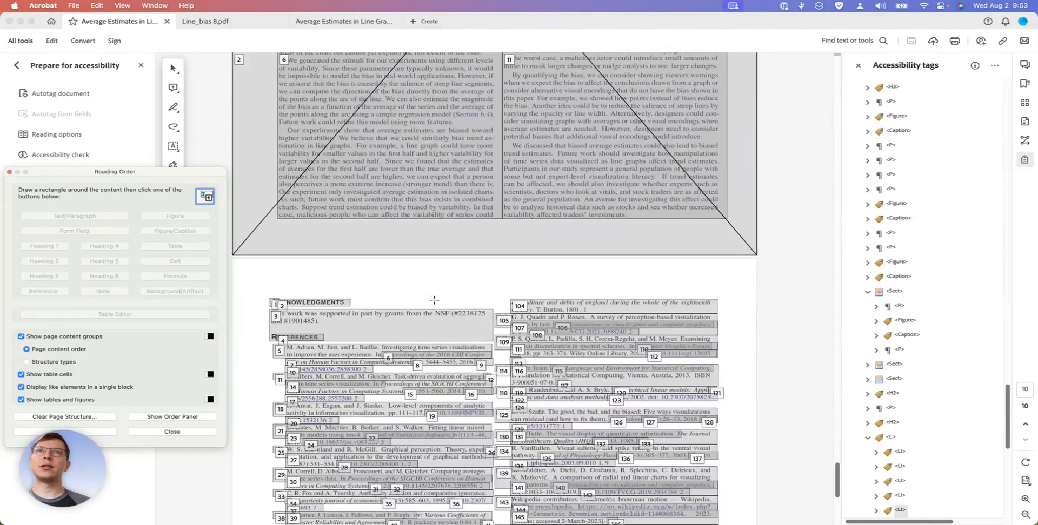
Close the reading order overlay on the references page and check the document's screen reader and reading order options, leaving them as they are
scroll(434, 300, "down", 10)
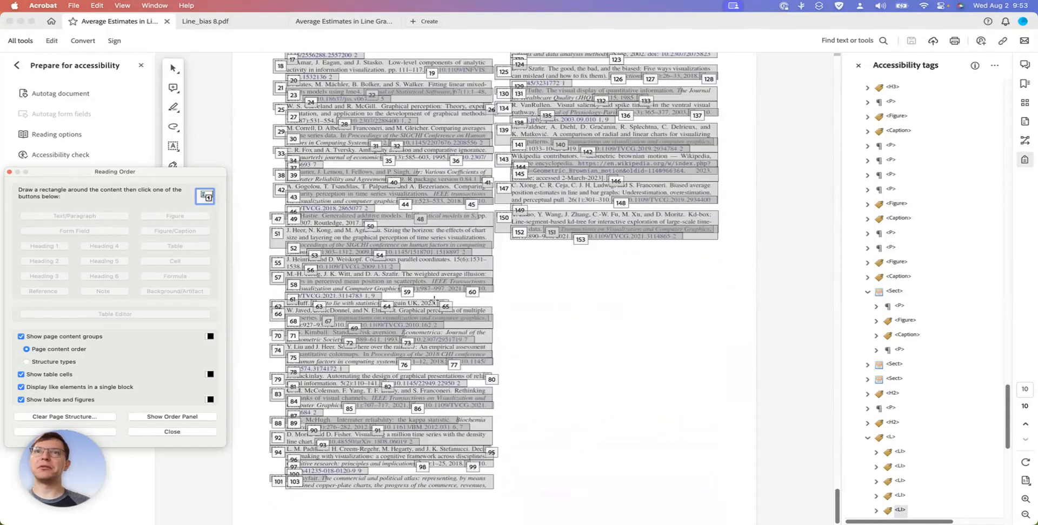
left_click(174, 432)
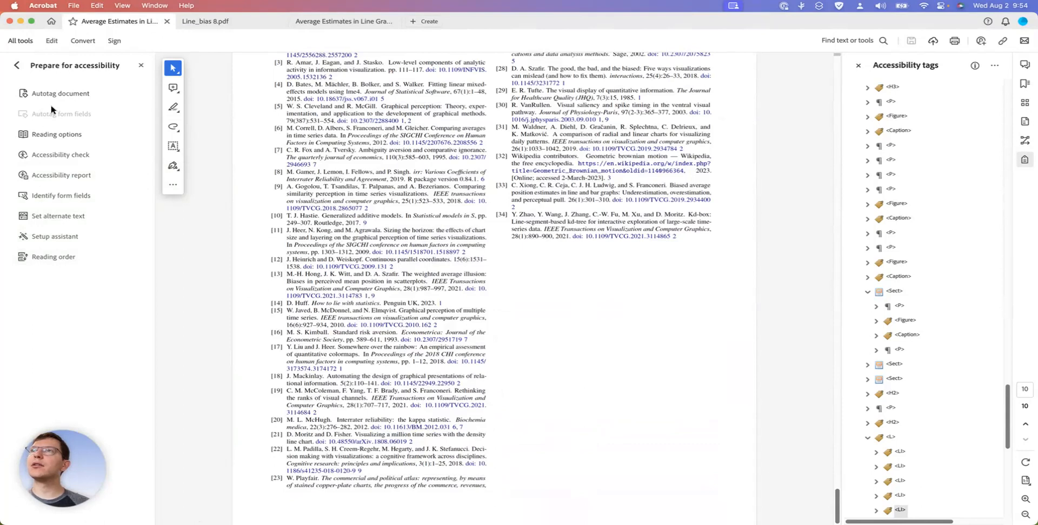
left_click(50, 135)
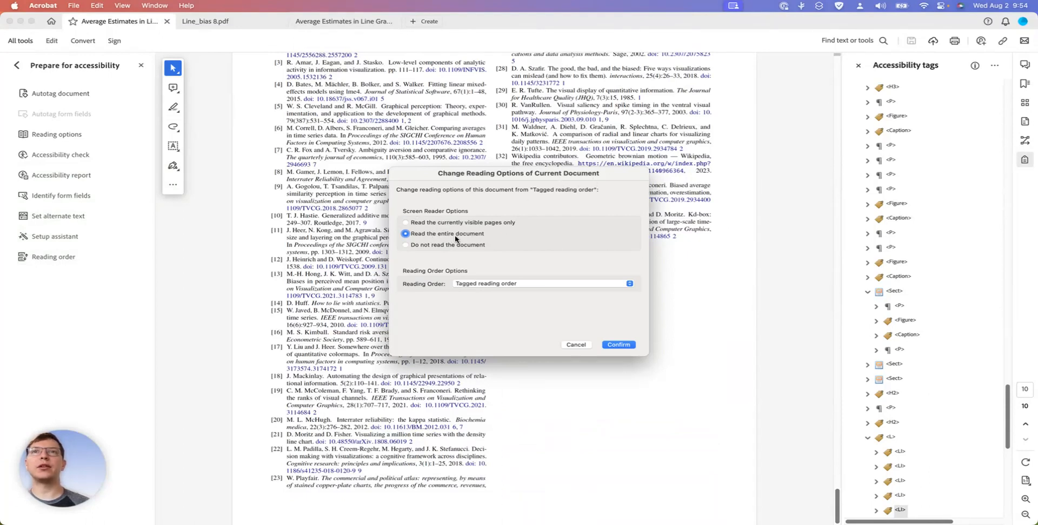
left_click(576, 344)
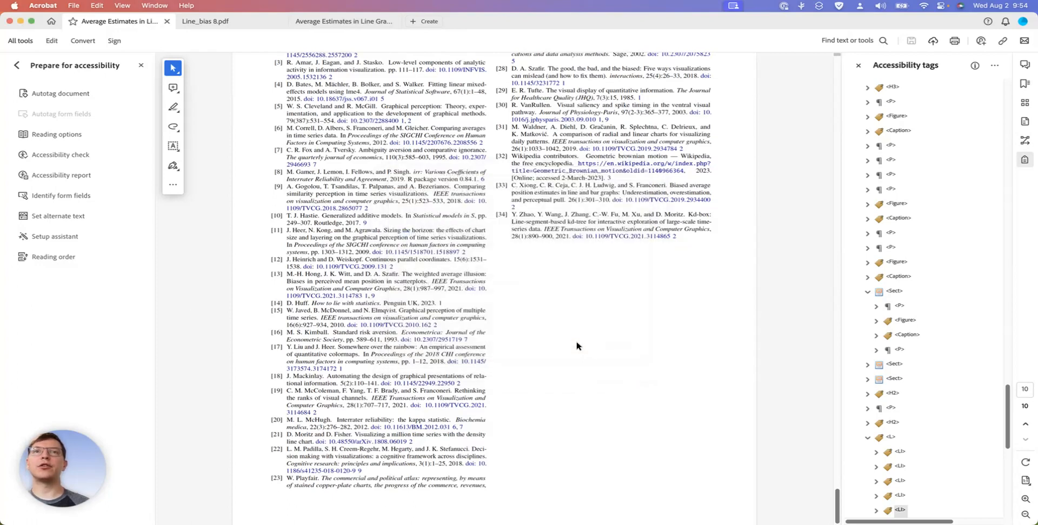
Run the full accessibility check on all pages with an accessibility report and expand the Document category of the results
left_click(59, 156)
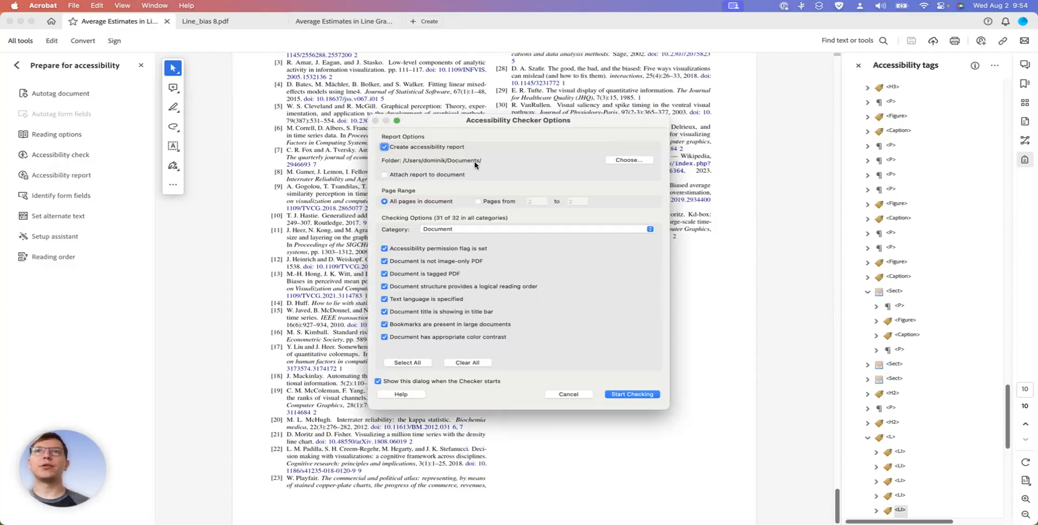
left_click(634, 395)
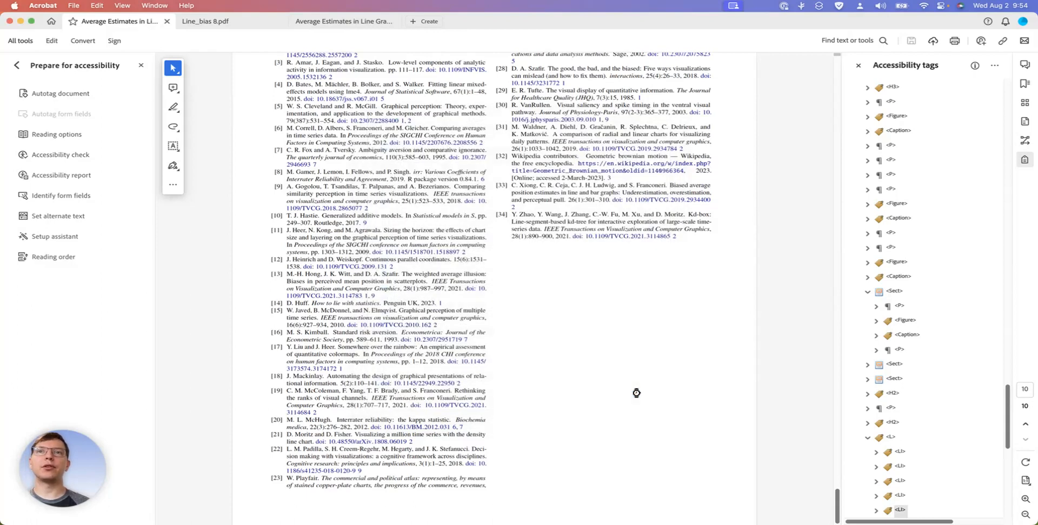
left_click(892, 84)
left_click(851, 87)
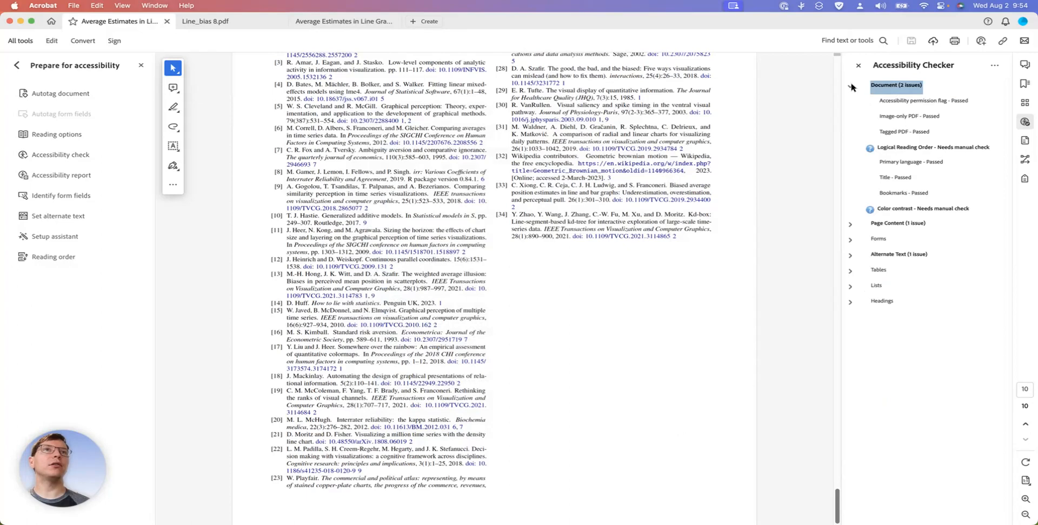
left_click(913, 103)
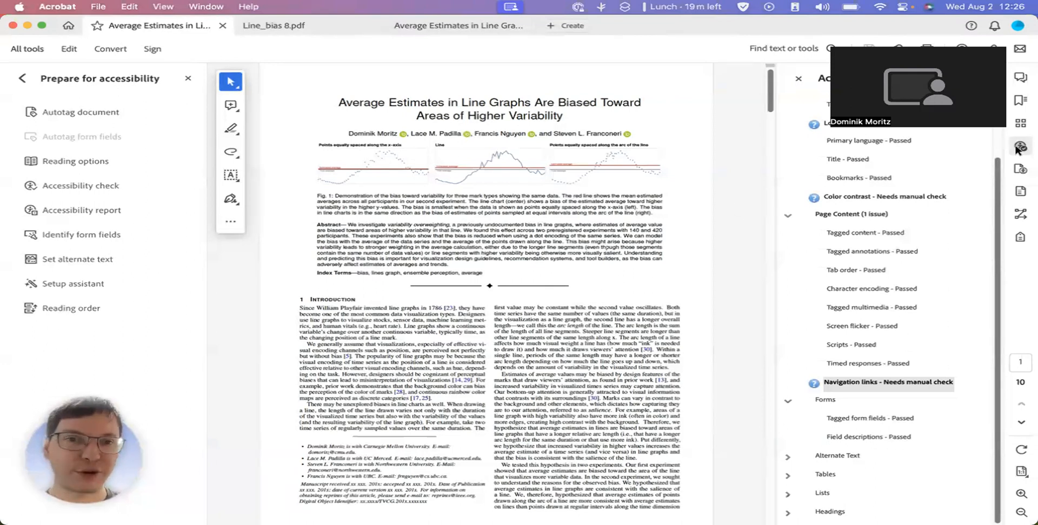
Review the checker results for logical reading order, color contrast, page content and forms, expanding the Alternate Text category to inspect its rules
scroll(861, 150, "up", 3)
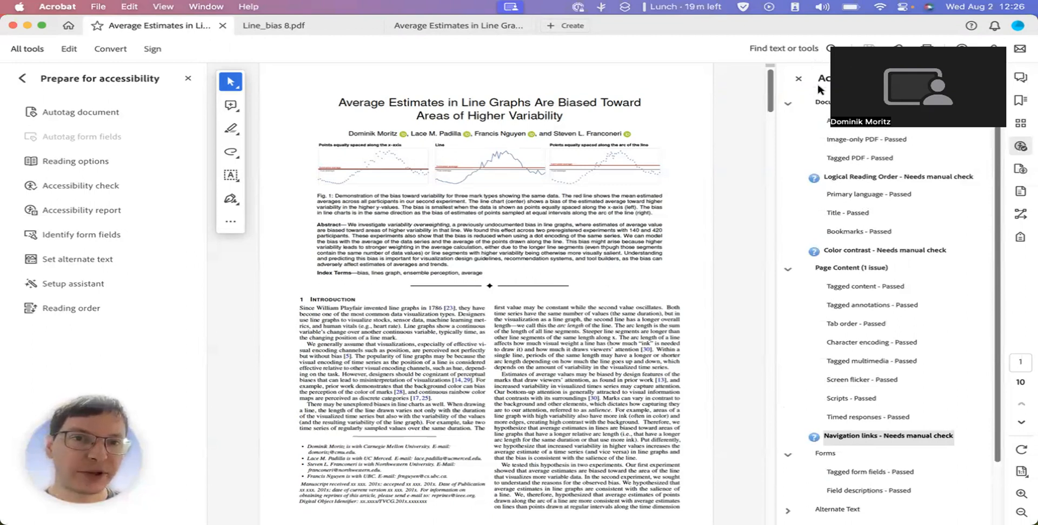
left_click(820, 181)
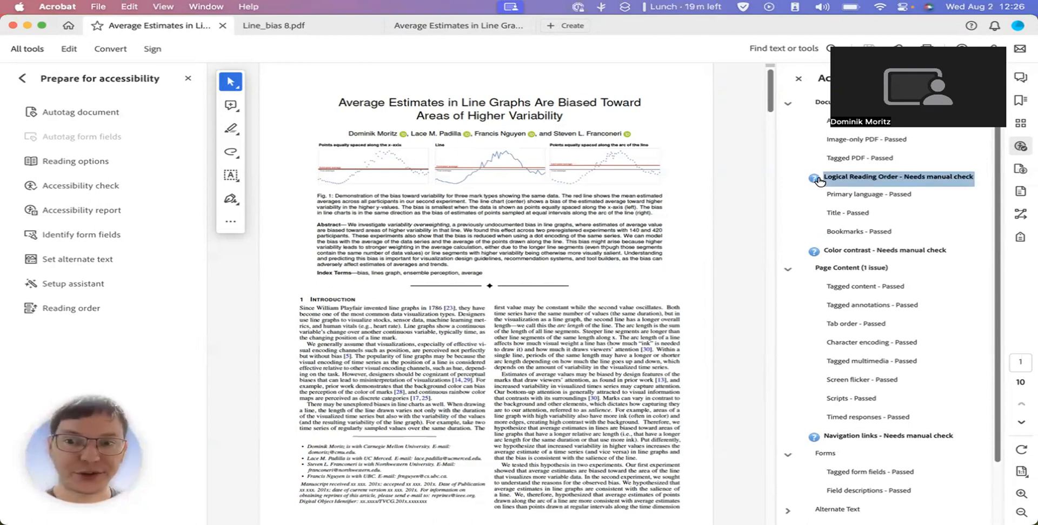
scroll(847, 254, "down", 2)
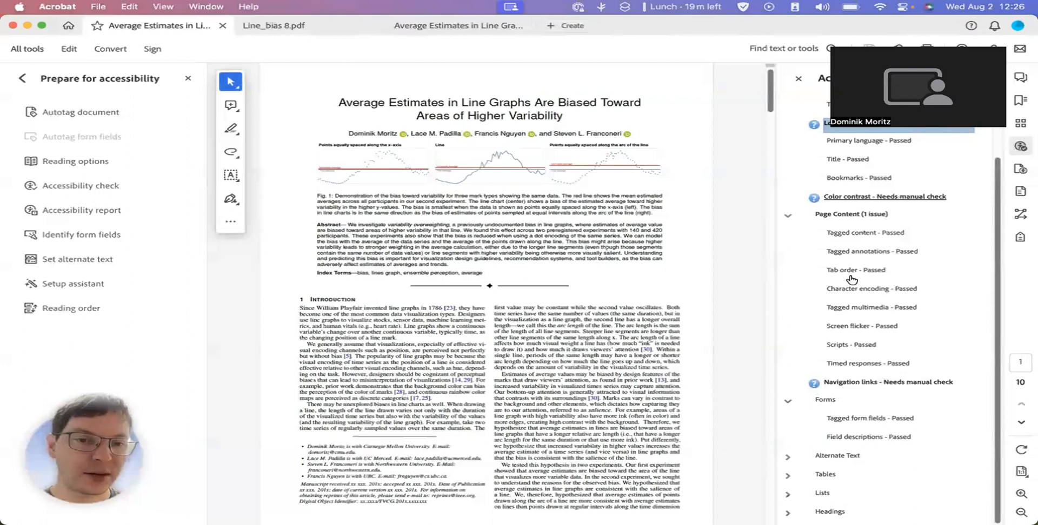
left_click(788, 456)
scroll(865, 476, "down", 3)
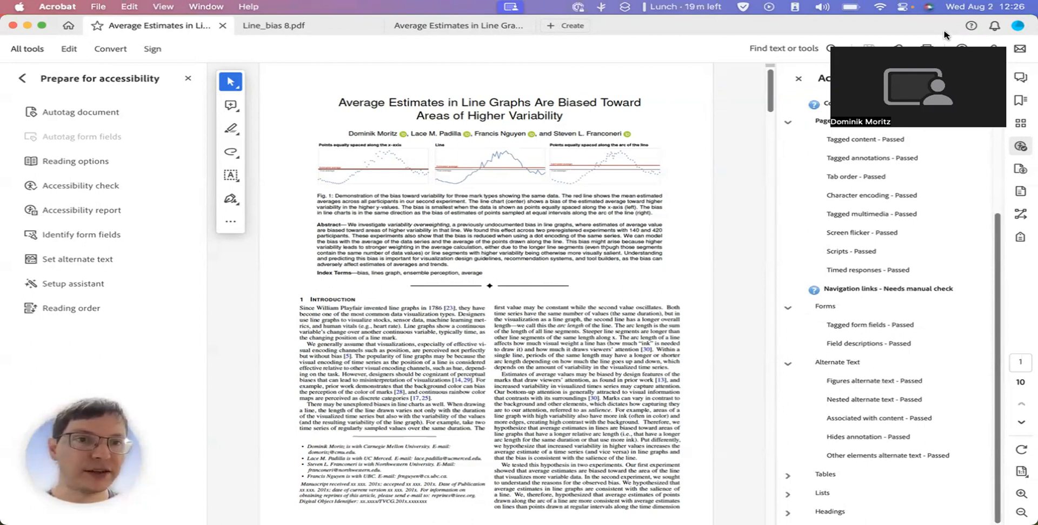
left_click(980, 78)
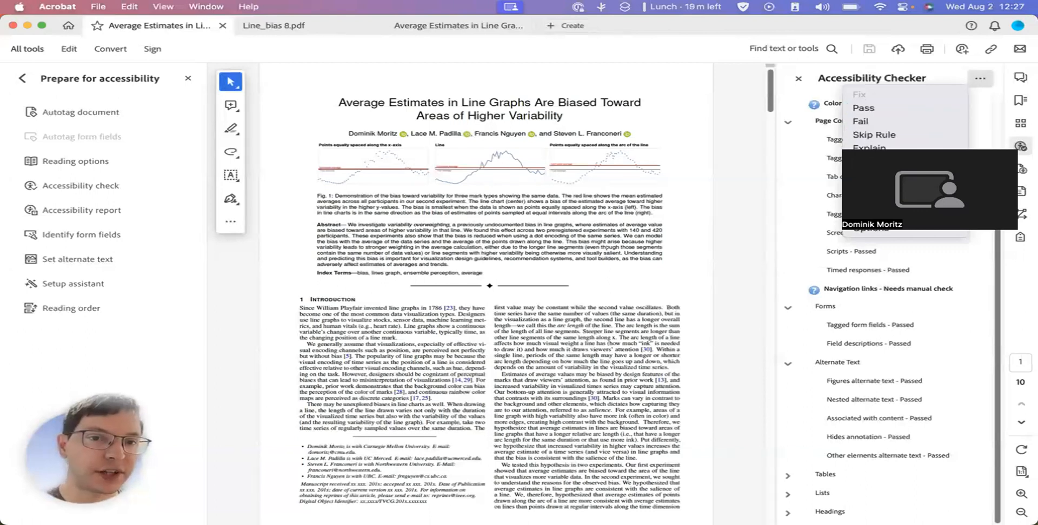
key("Escape")
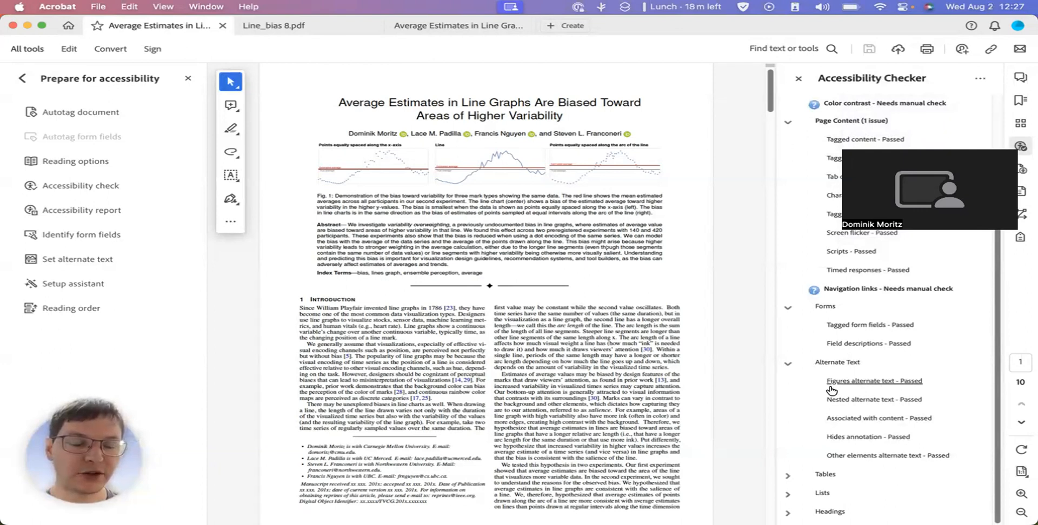
scroll(831, 390, "up", 5)
scroll(831, 390, "down", 5)
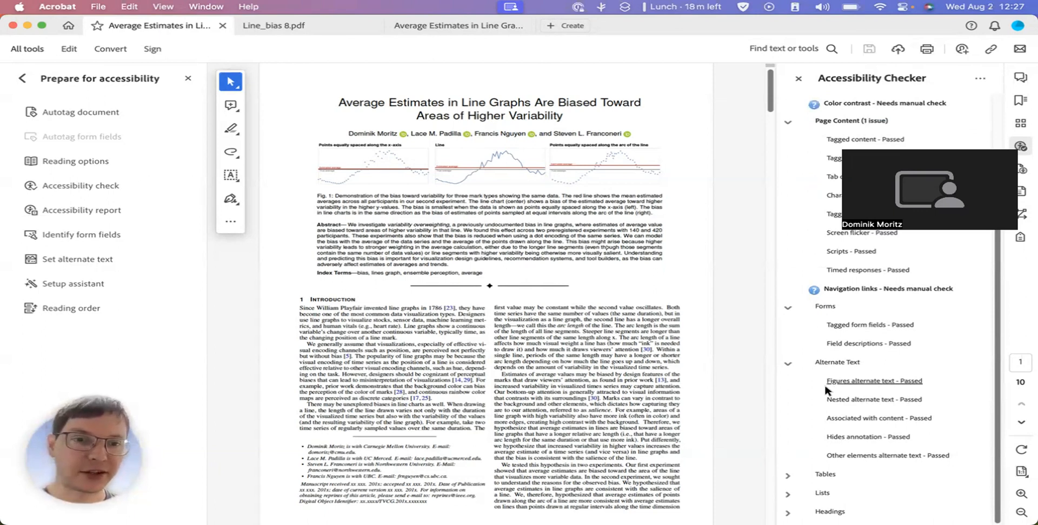
Look through the paper's pages from the title page to the references
scroll(624, 382, "down", 1)
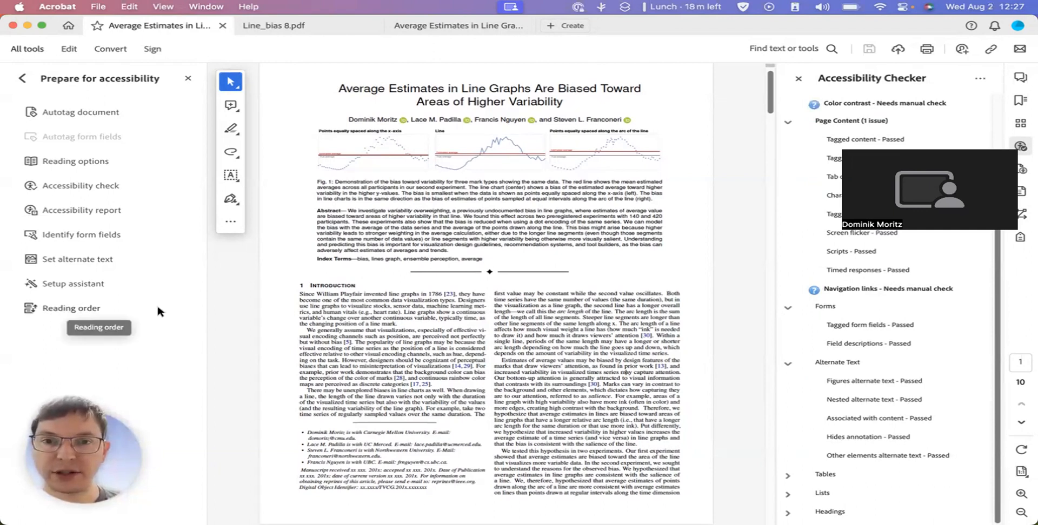
scroll(325, 341, "down", 20)
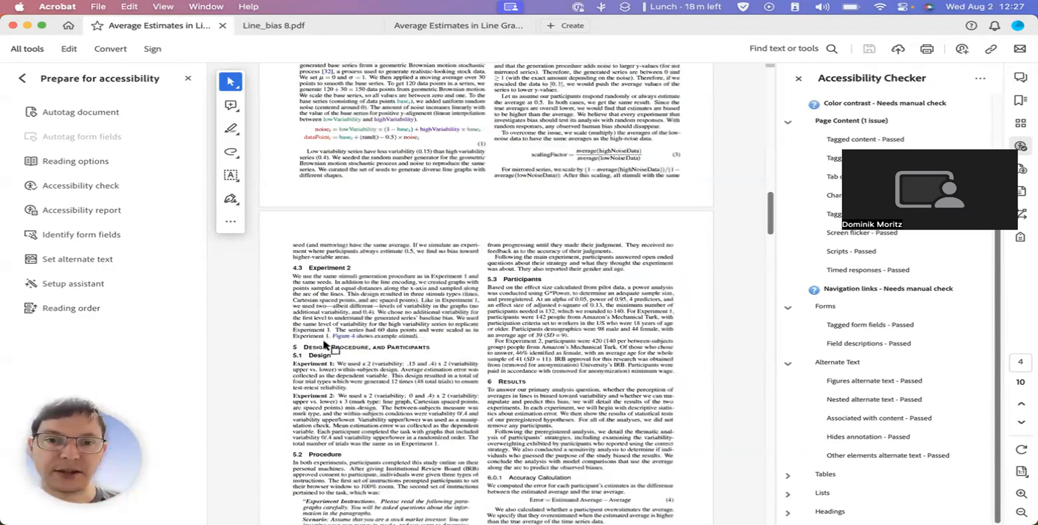
scroll(325, 341, "down", 20)
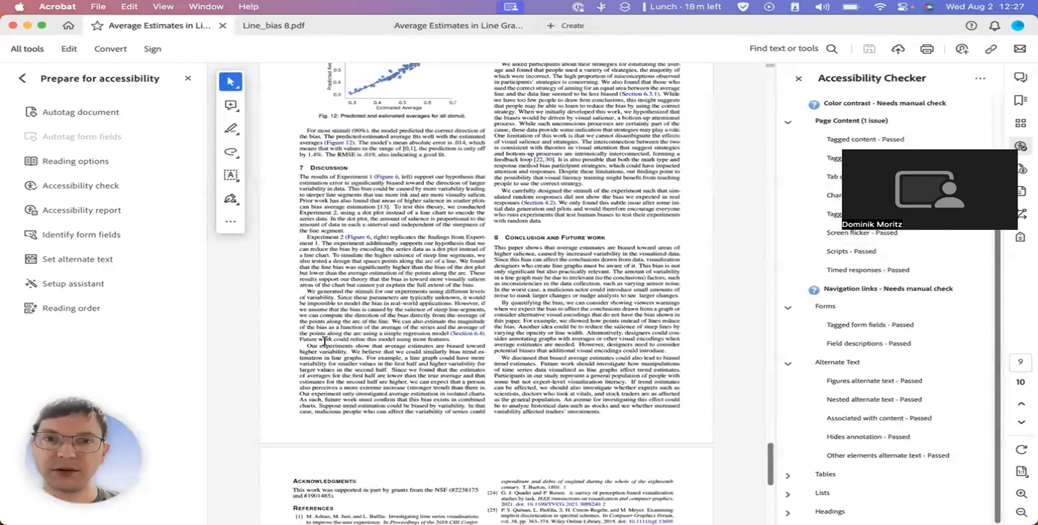
scroll(325, 341, "down", 5)
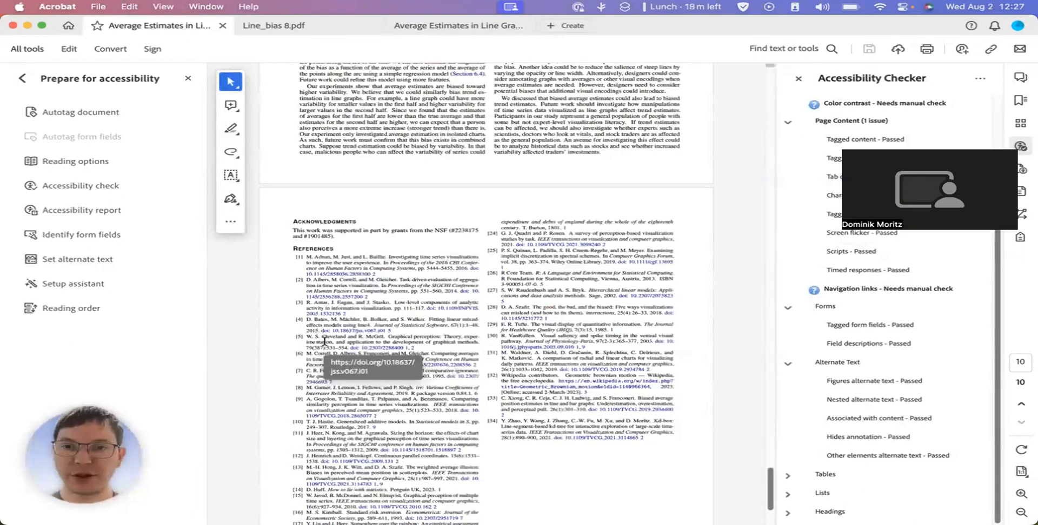